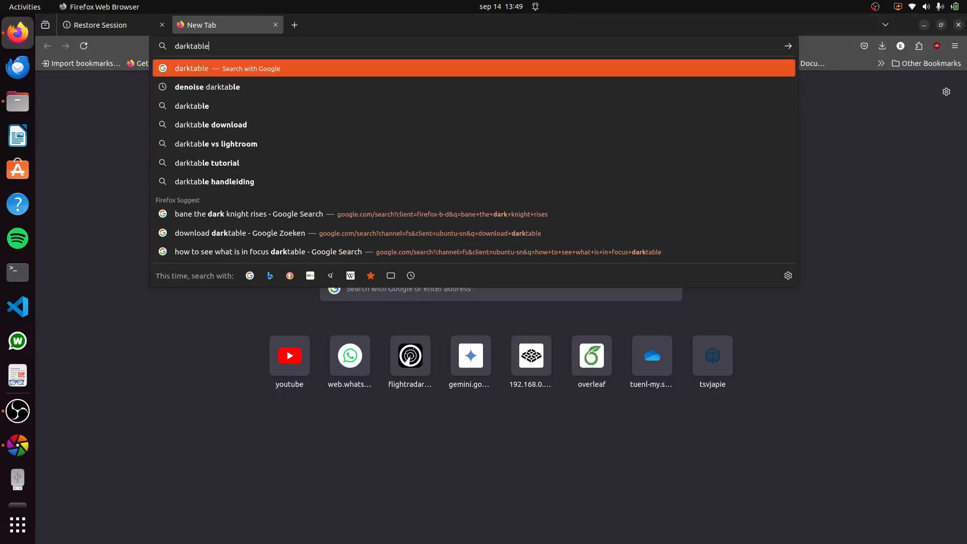
# Step: Search the web for darktable, review the download packages on its install page, and return to darktable
pyautogui.press('Return')
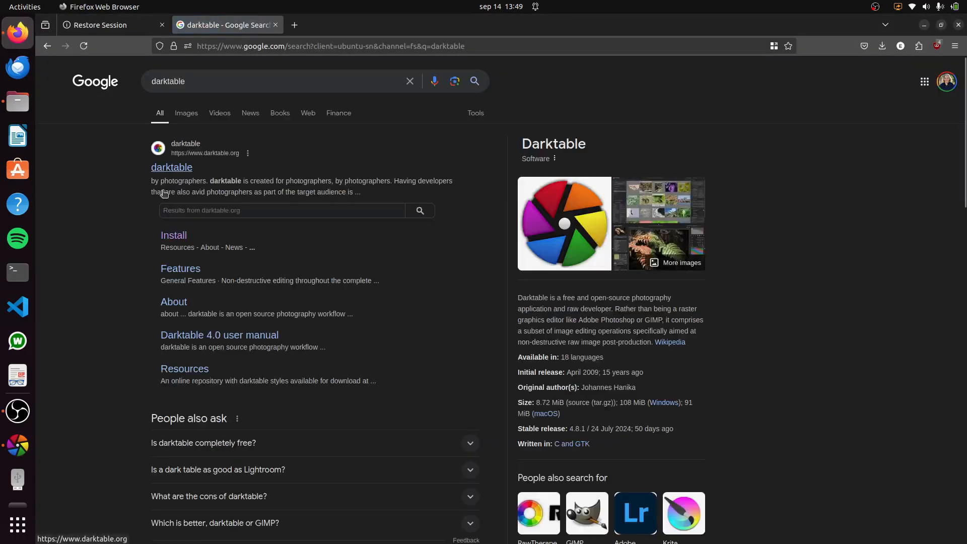
pyautogui.click(179, 236)
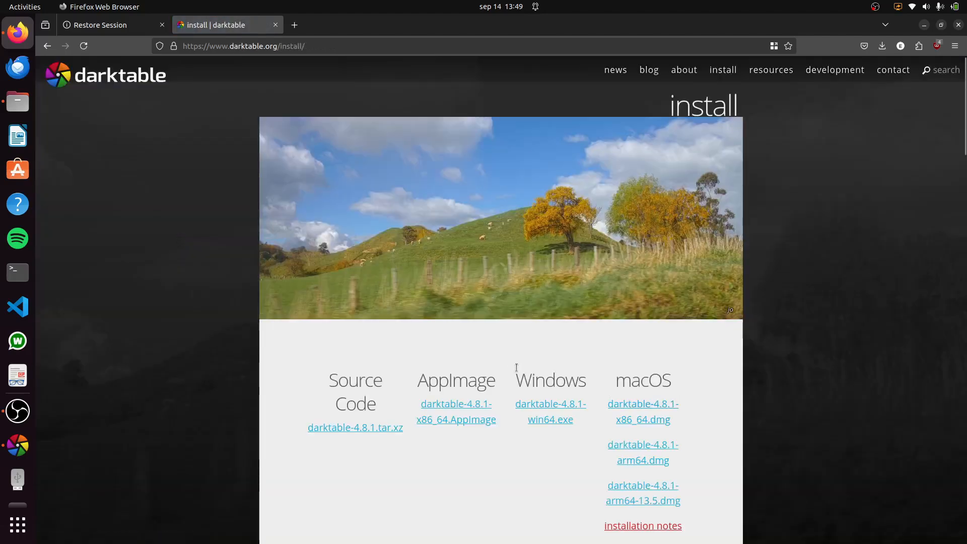
pyautogui.scroll(-2, 558, 340)
pyautogui.scroll(-7, 566, 306)
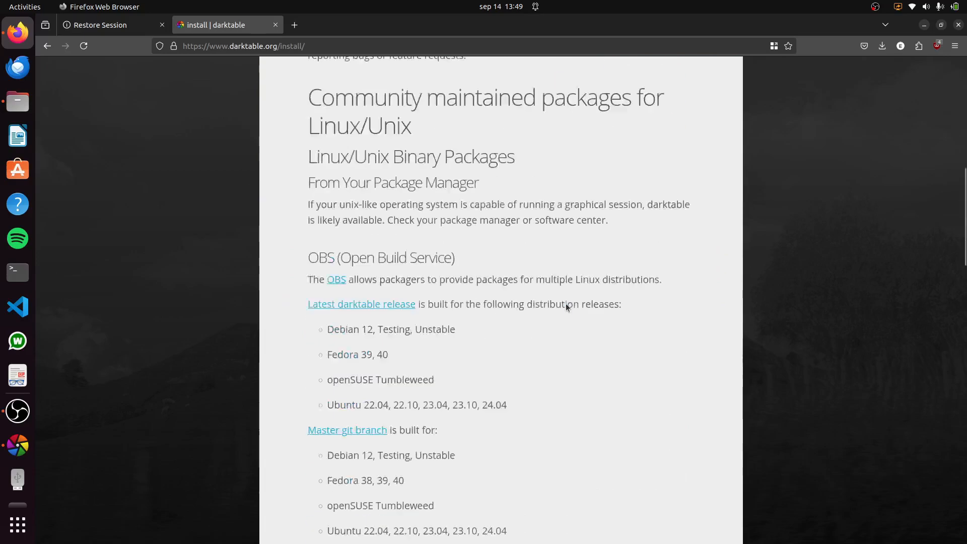
pyautogui.scroll(9, 570, 272)
pyautogui.click(925, 26)
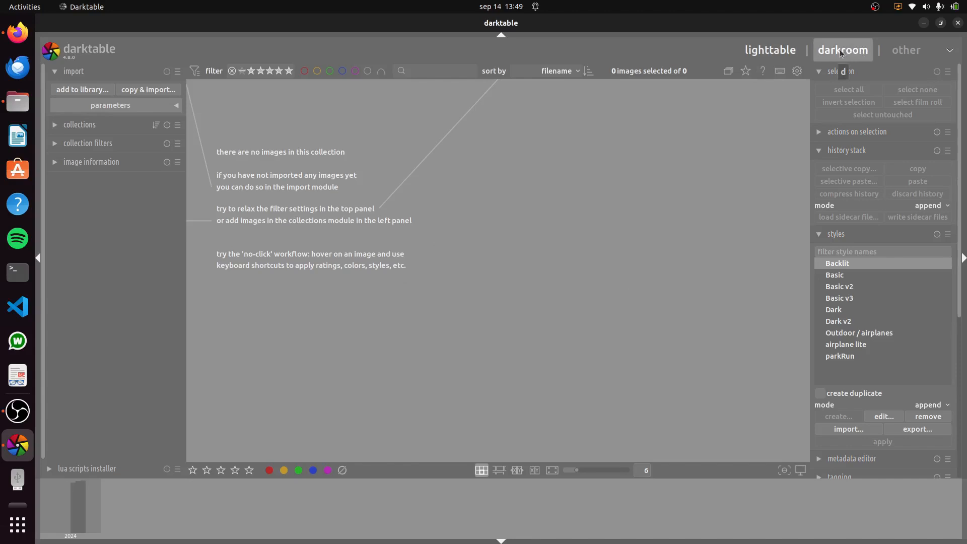
# Step: Start adding existing images to the library and look over the Pictures folder tree around 2024/09/04
pyautogui.click(75, 87)
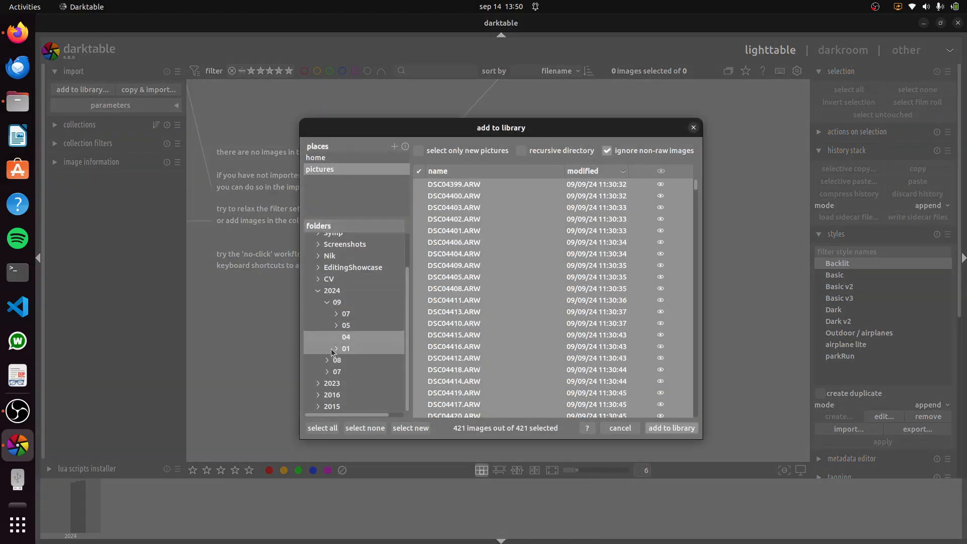
pyautogui.scroll(3, 335, 327)
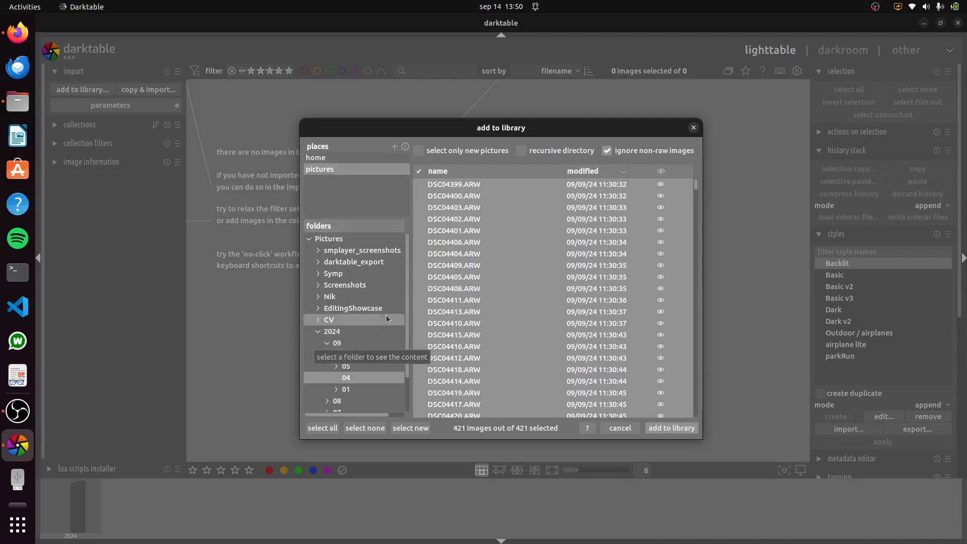
pyautogui.moveTo(404, 302); pyautogui.dragTo(406, 335)
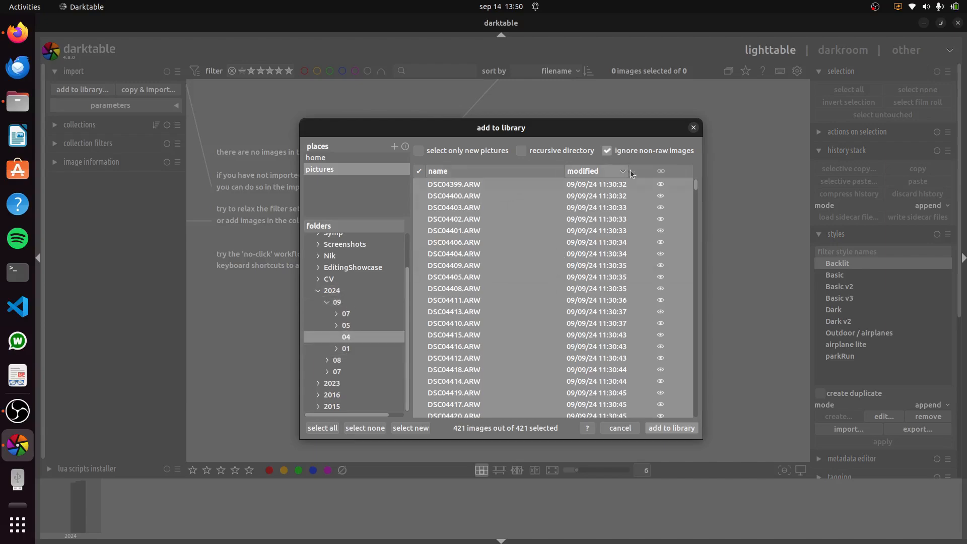
# Step: Preview thumbnails of raw files in the 2024/09/04 folder to find where the orange-shirt bar photos begin
pyautogui.click(661, 184)
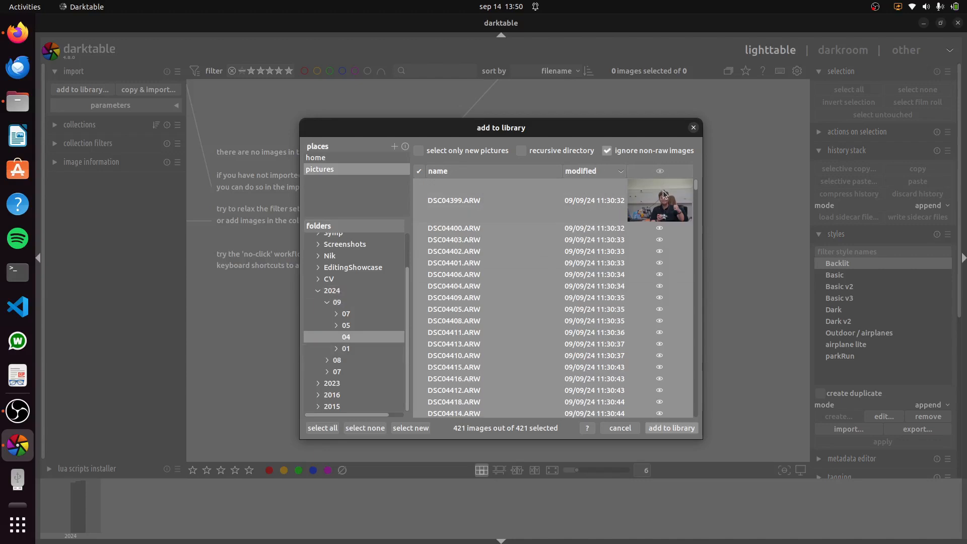
pyautogui.scroll(-6, 650, 317)
pyautogui.scroll(-4, 652, 323)
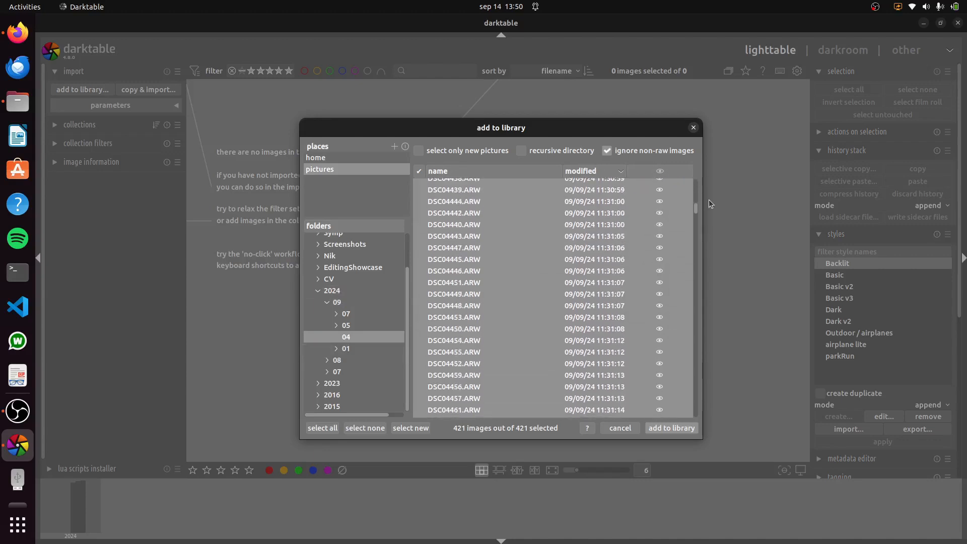
pyautogui.moveTo(697, 208); pyautogui.dragTo(697, 268)
pyautogui.scroll(1, 667, 287)
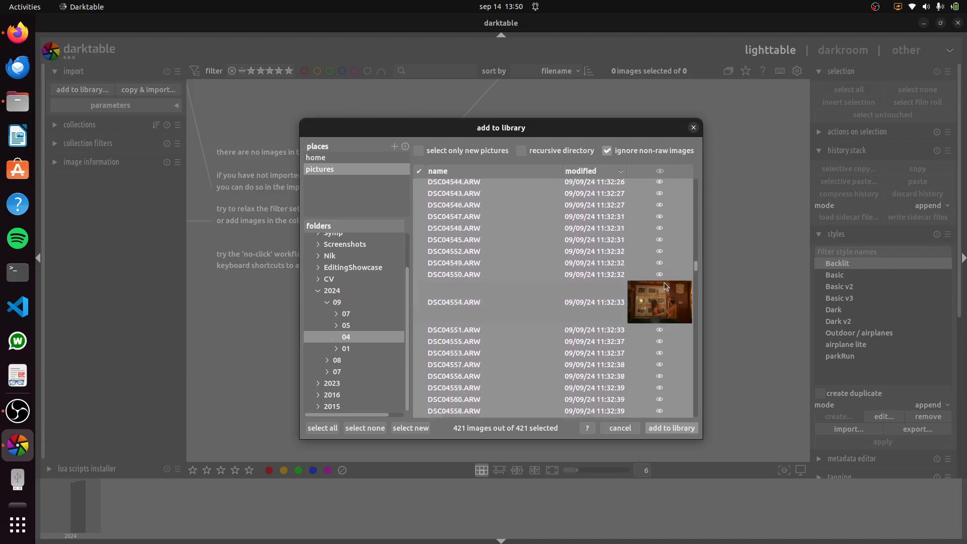
pyautogui.scroll(6, 664, 282)
pyautogui.scroll(5, 664, 282)
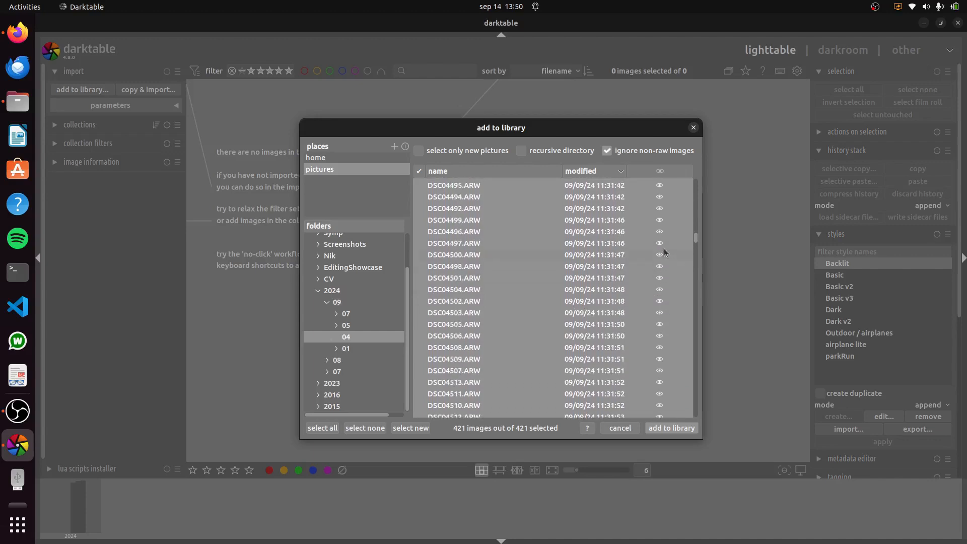
pyautogui.click(664, 250)
pyautogui.click(661, 344)
pyautogui.scroll(-7, 661, 343)
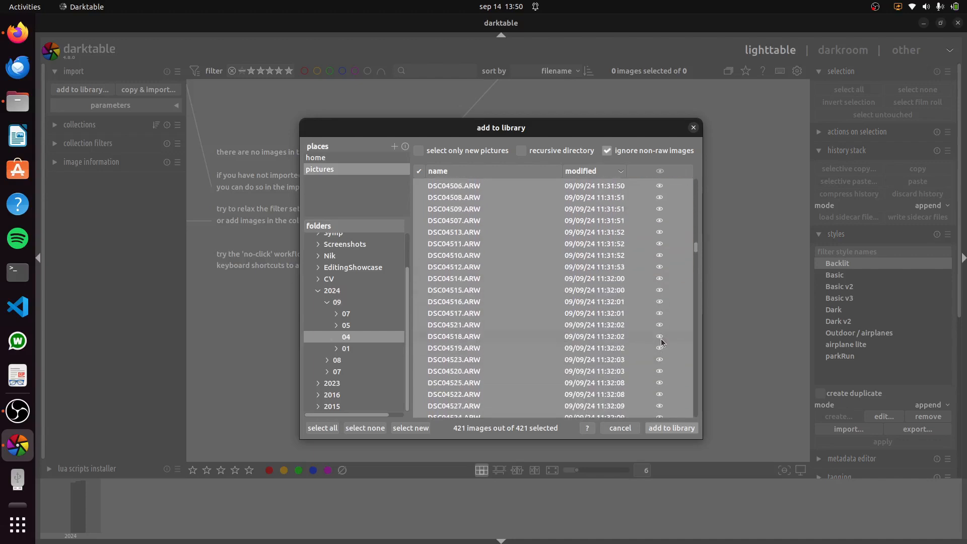
pyautogui.click(660, 338)
pyautogui.scroll(-7, 654, 376)
pyautogui.click(659, 339)
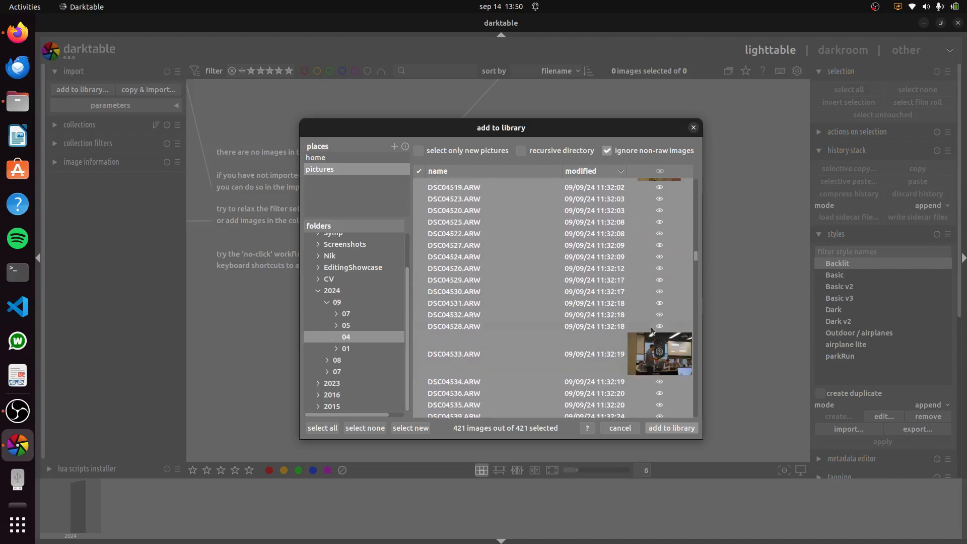
pyautogui.scroll(-2, 652, 330)
pyautogui.click(658, 343)
pyautogui.scroll(-3, 659, 350)
pyautogui.click(660, 354)
pyautogui.scroll(-4, 657, 362)
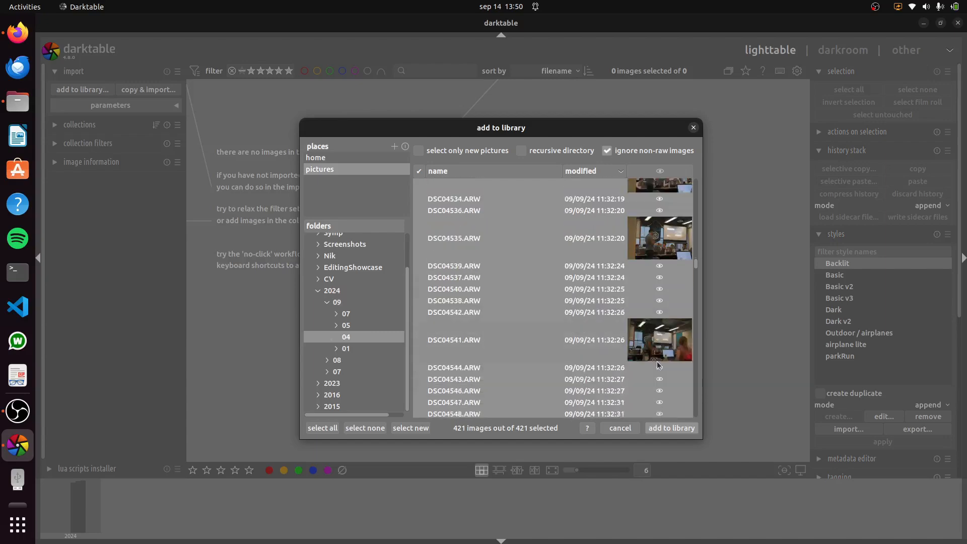
pyautogui.click(660, 311)
pyautogui.click(661, 299)
pyautogui.click(661, 286)
pyautogui.click(661, 278)
# Step: Select the raw files from DSC04544.ARW through the final file, S1000343.ORF, and add them to the library
pyautogui.click(518, 288)
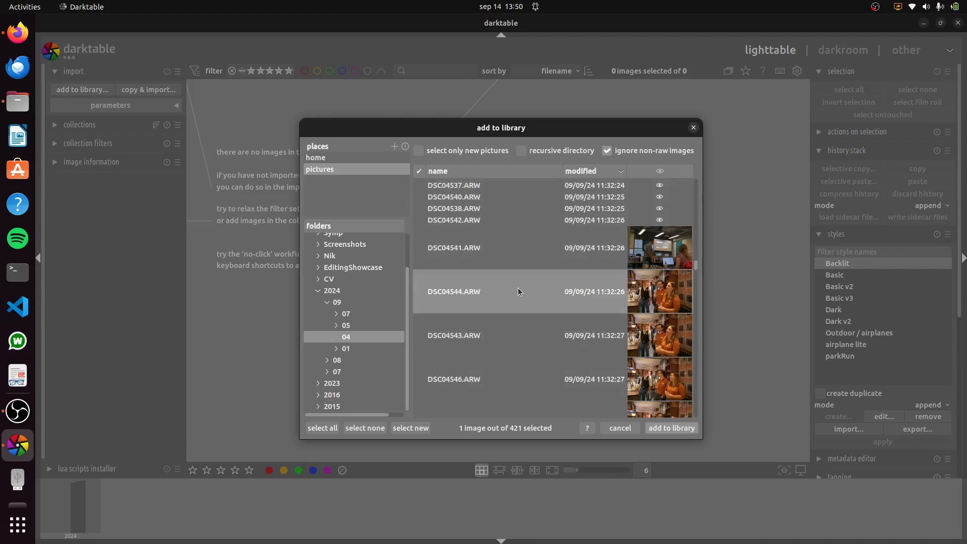
pyautogui.scroll(-5, 518, 288)
pyautogui.click(518, 289)
pyautogui.moveTo(696, 275); pyautogui.dragTo(695, 428)
pyautogui.keyDown('shift'); pyautogui.click(539, 412); pyautogui.keyUp('shift')
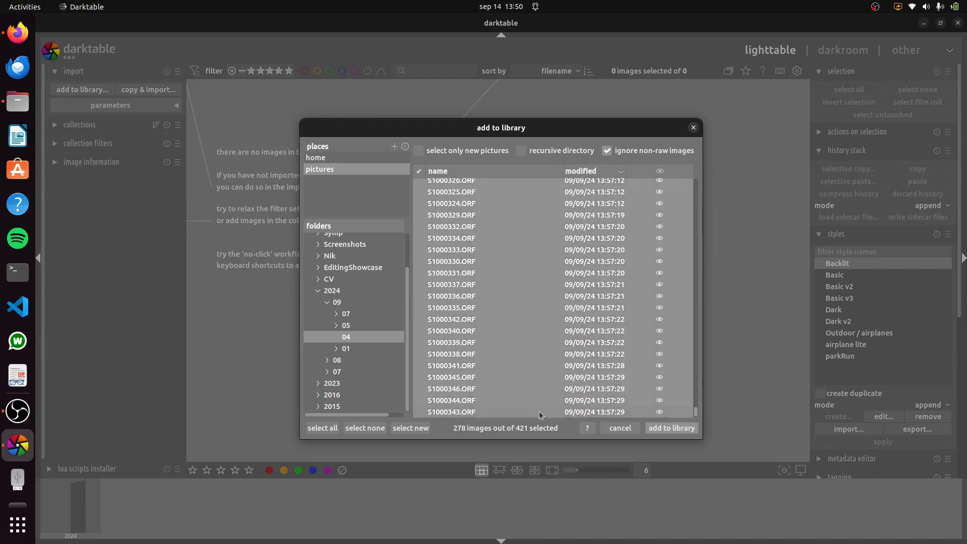
pyautogui.click(692, 428)
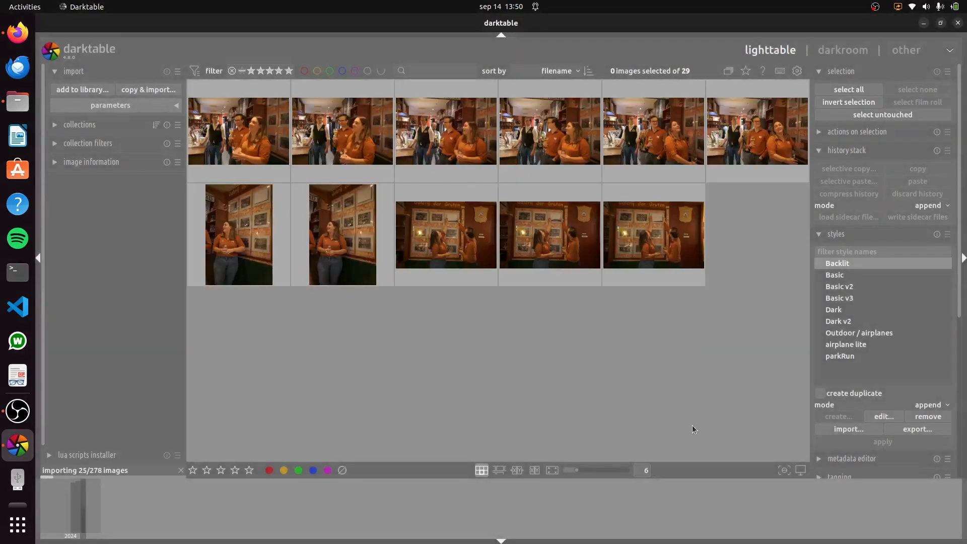
# Step: Look through the imported photos in the lighttable to find where the unrelated ORF classroom images start
pyautogui.scroll(-7, 408, 252)
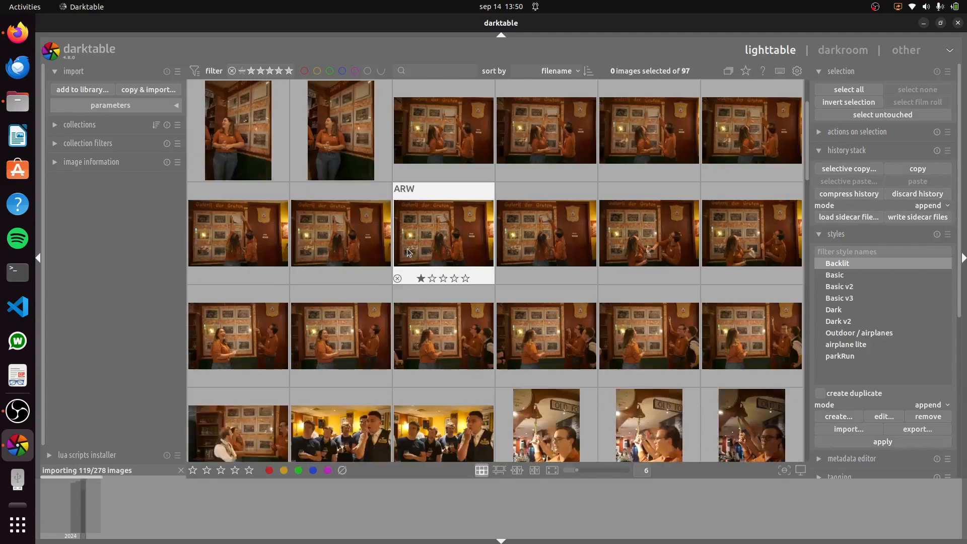
pyautogui.scroll(-3, 407, 252)
pyautogui.scroll(-4, 494, 269)
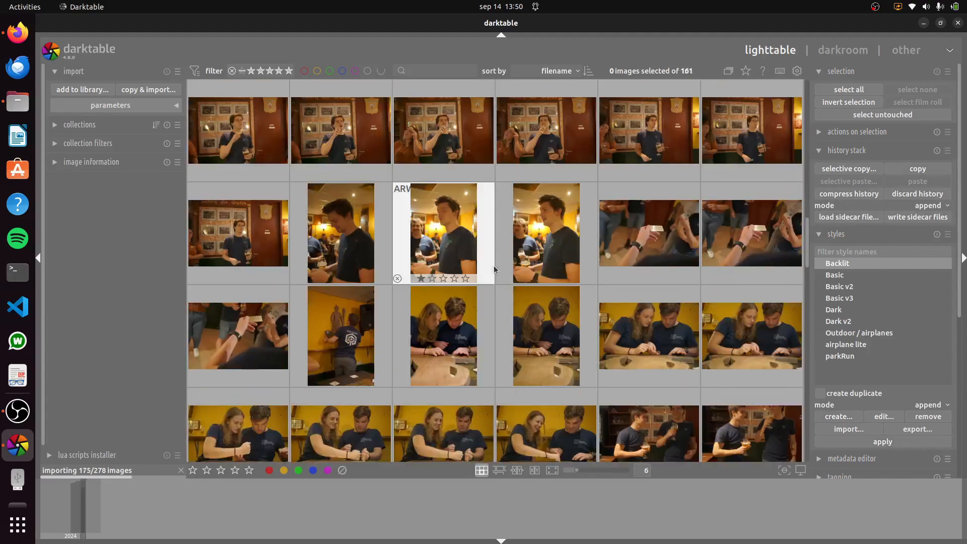
pyautogui.scroll(-7, 494, 270)
pyautogui.scroll(-7, 495, 274)
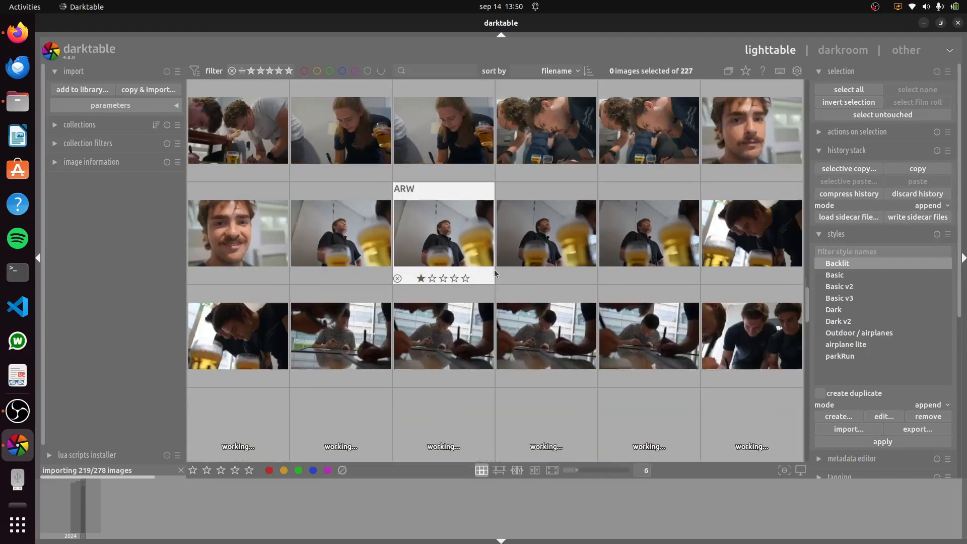
pyautogui.scroll(-1, 494, 275)
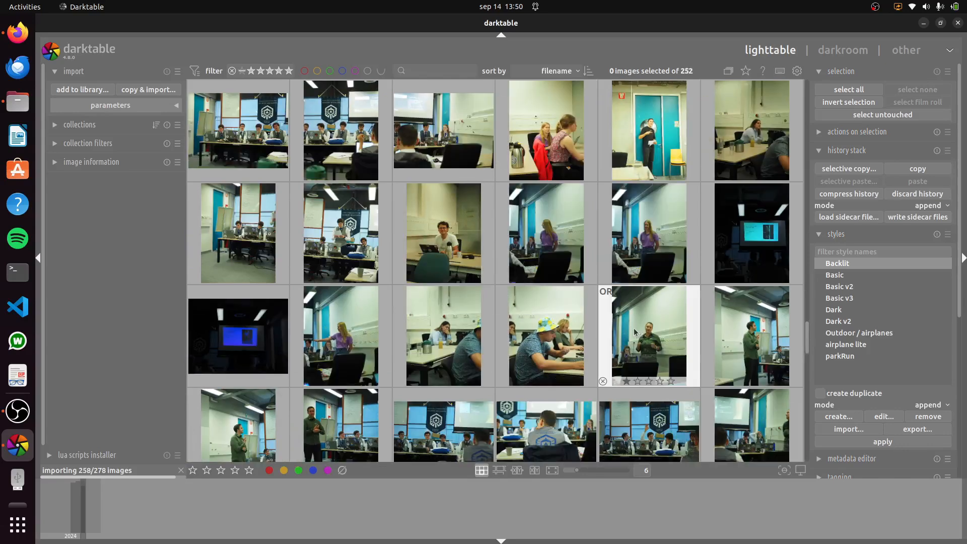
pyautogui.scroll(-5, 494, 275)
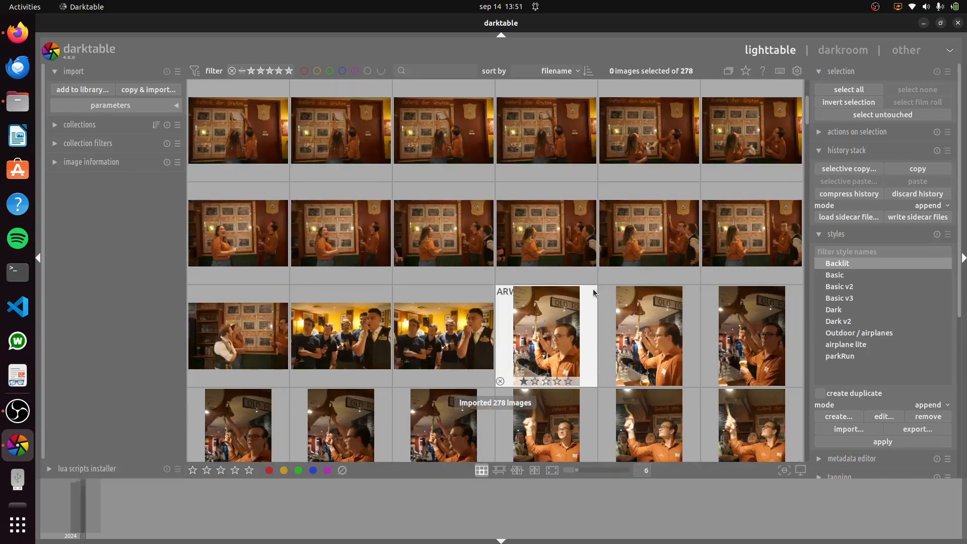
pyautogui.scroll(-8, 536, 310)
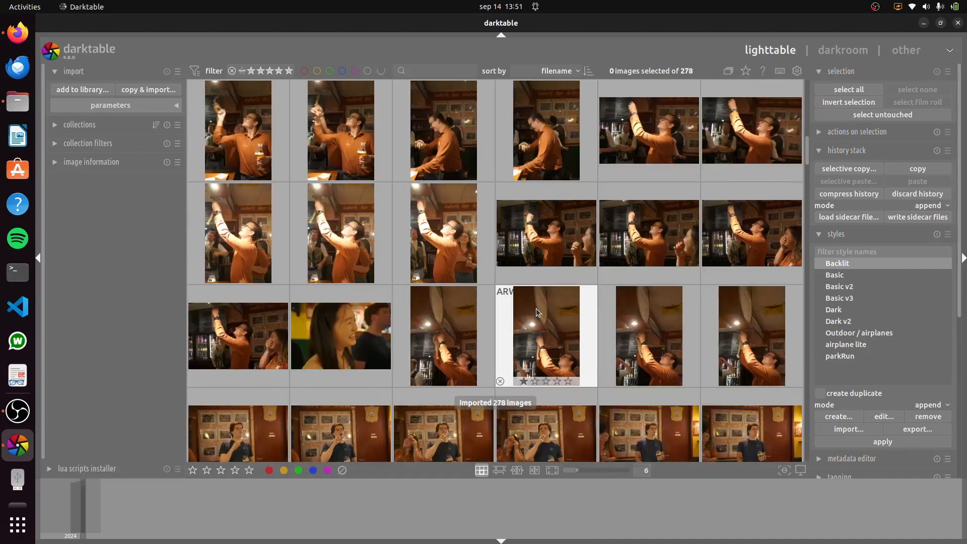
pyautogui.scroll(-10, 536, 306)
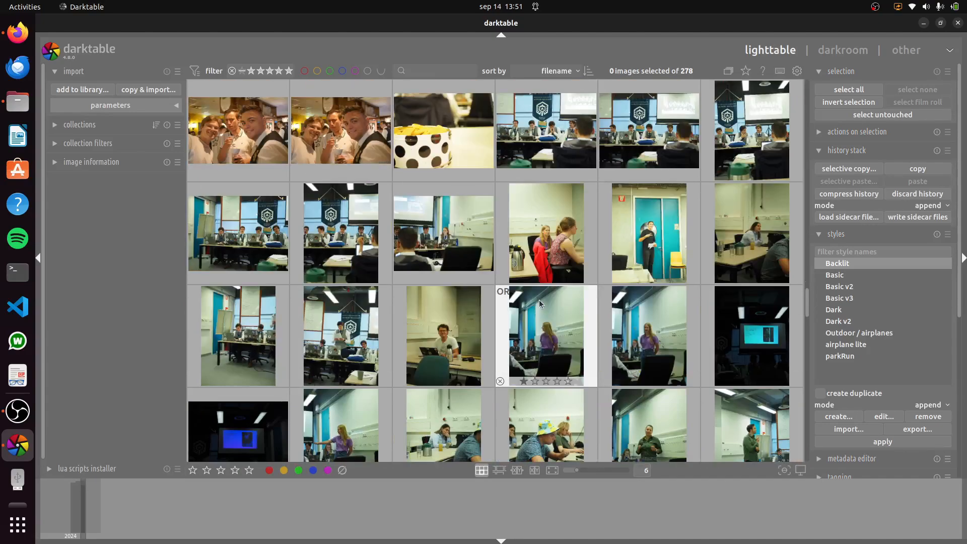
# Step: Remove the ORF images, from the polka-dot cake photo through the last one, from the library without deleting their files on disk
pyautogui.click(422, 141)
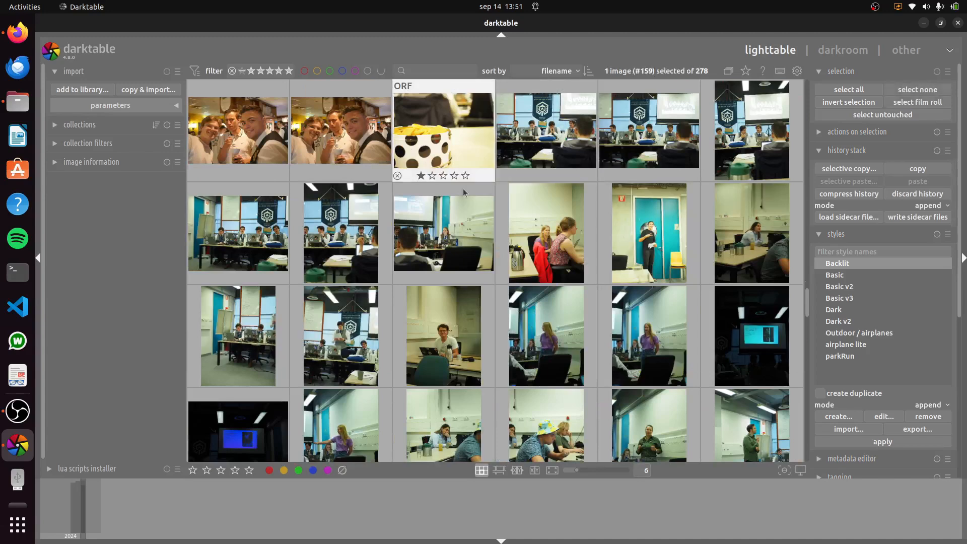
pyautogui.scroll(-4, 521, 303)
pyautogui.scroll(-3, 519, 299)
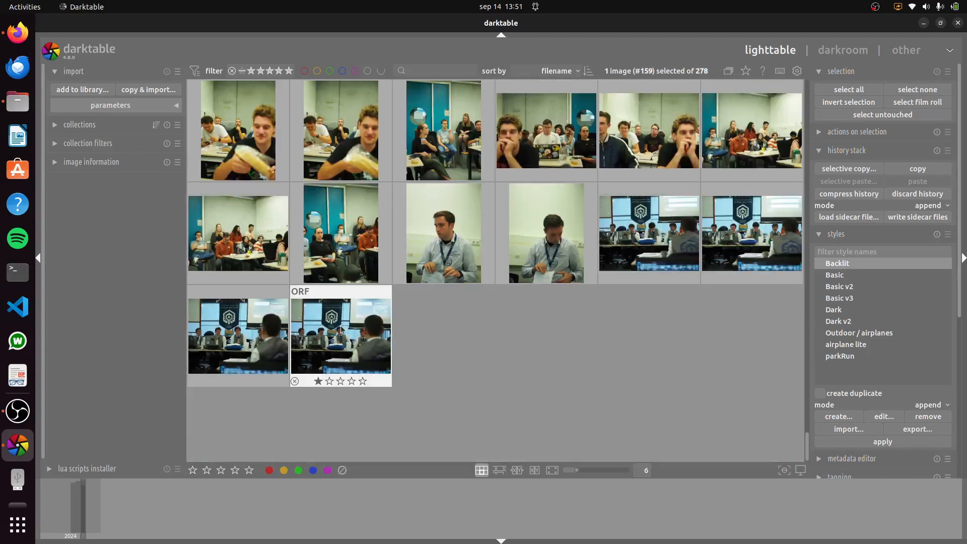
pyautogui.keyDown('shift'); pyautogui.click(341, 330); pyautogui.keyUp('shift')
pyautogui.press('Delete')
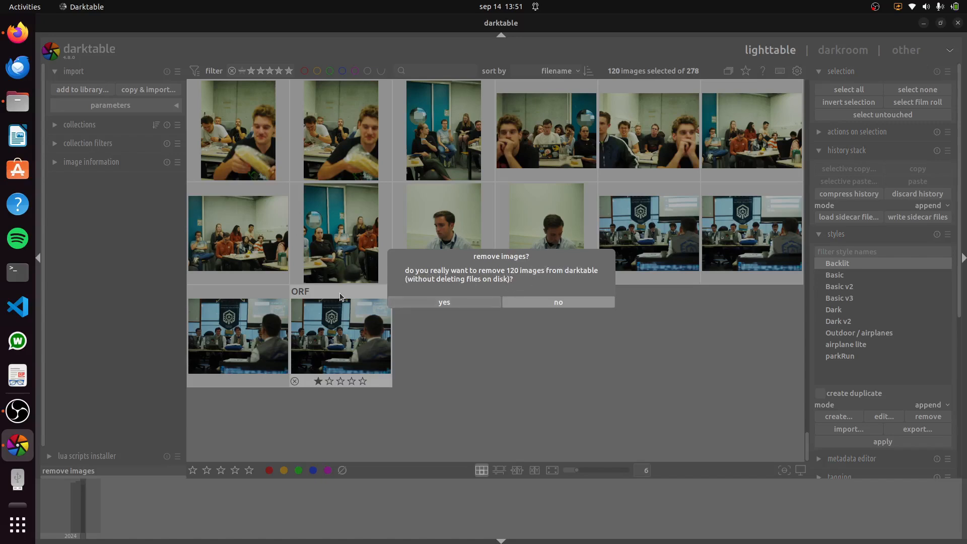
pyautogui.click(429, 302)
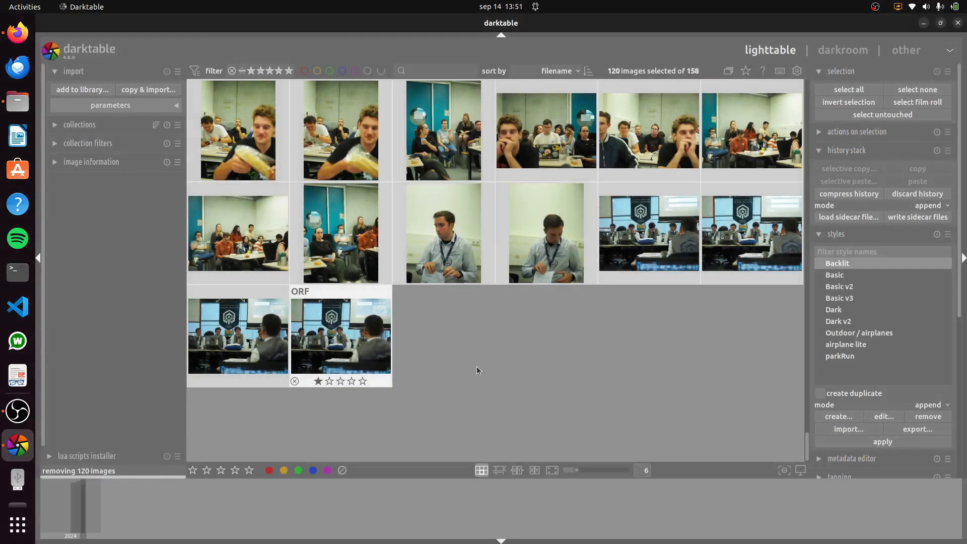
# Step: Browse the remaining ARW photos, view the first bar photo one per row, and return to six images per row
pyautogui.scroll(10, 455, 357)
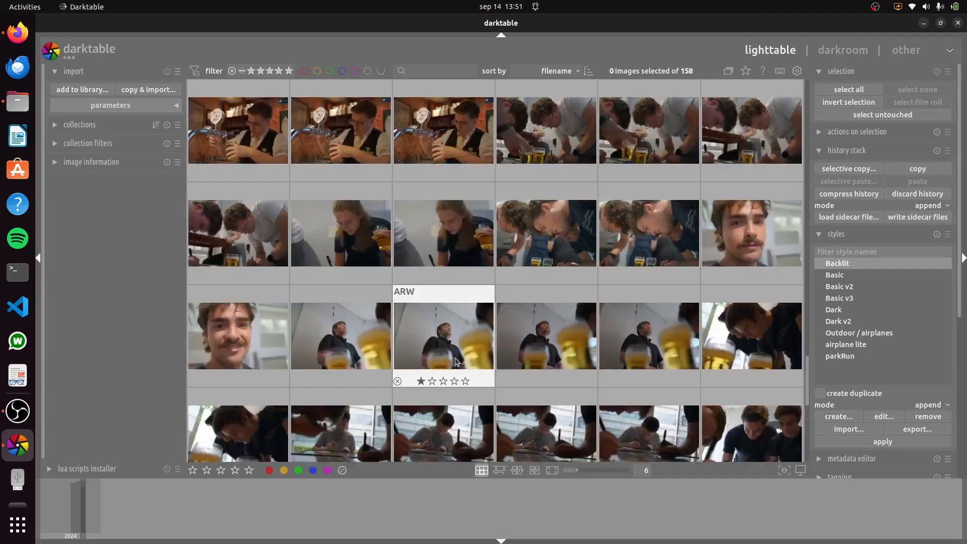
pyautogui.scroll(5, 451, 357)
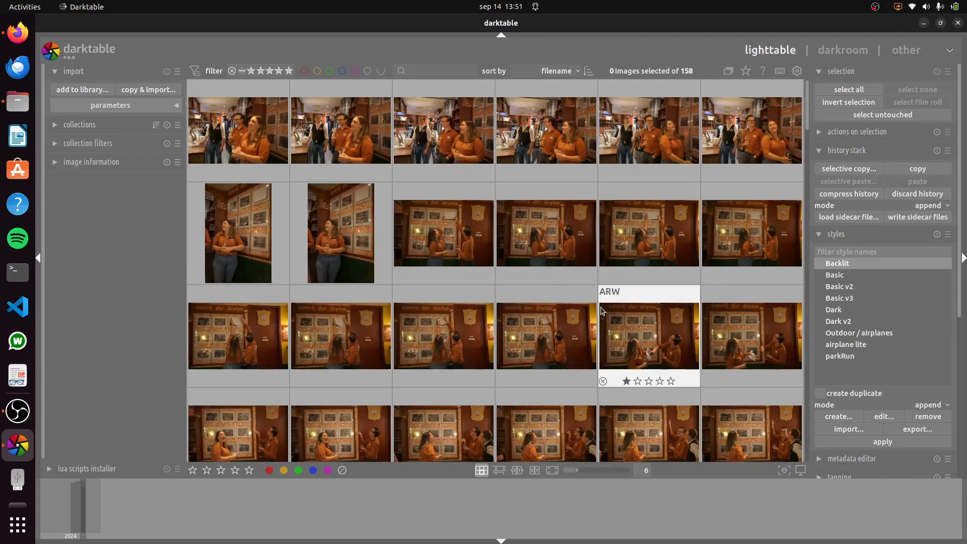
pyautogui.scroll(-1, 603, 311)
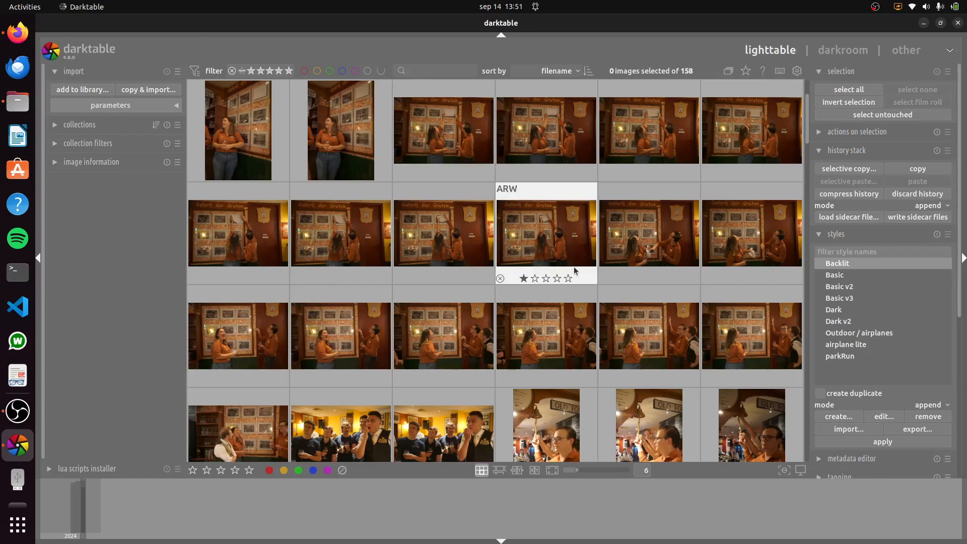
pyautogui.scroll(-4, 573, 267)
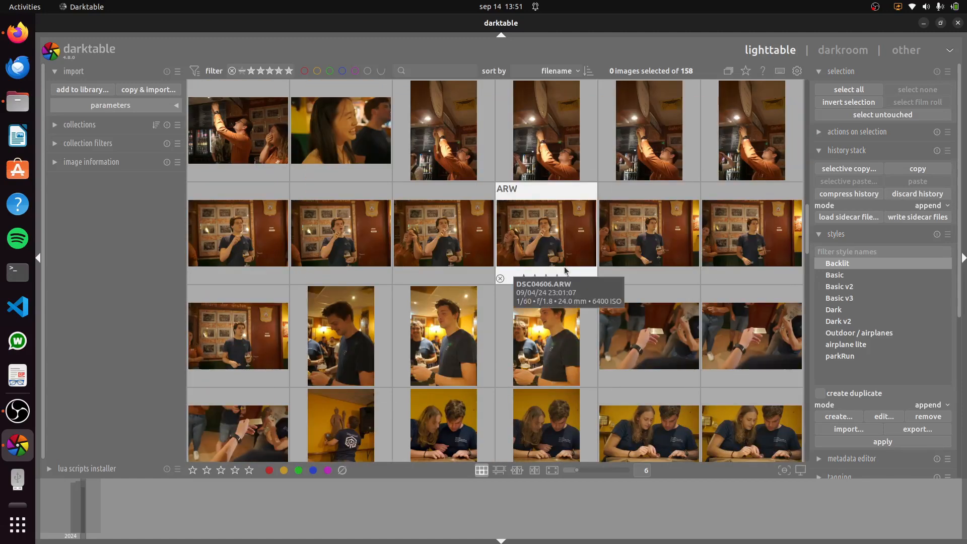
pyautogui.scroll(9, 546, 292)
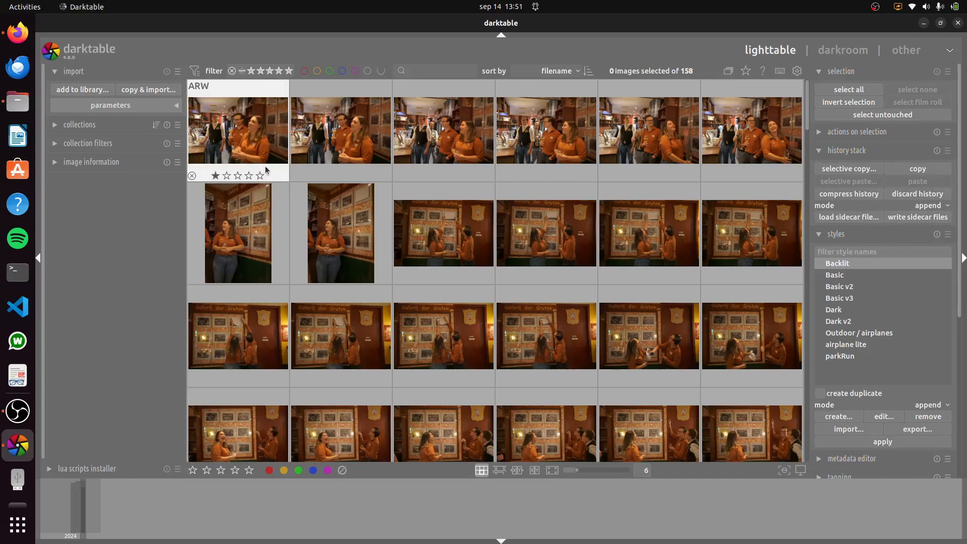
pyautogui.scroll(5, 267, 170)
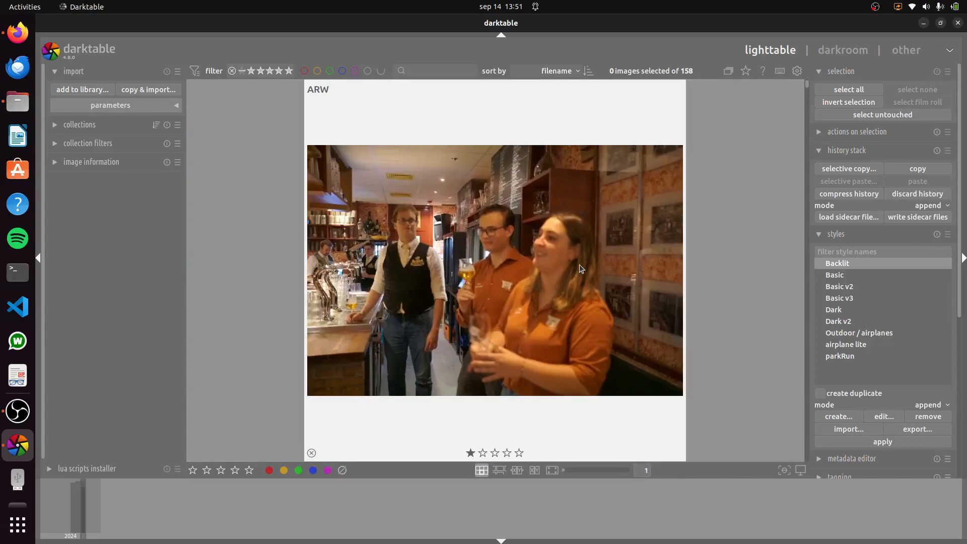
pyautogui.scroll(-5, 576, 272)
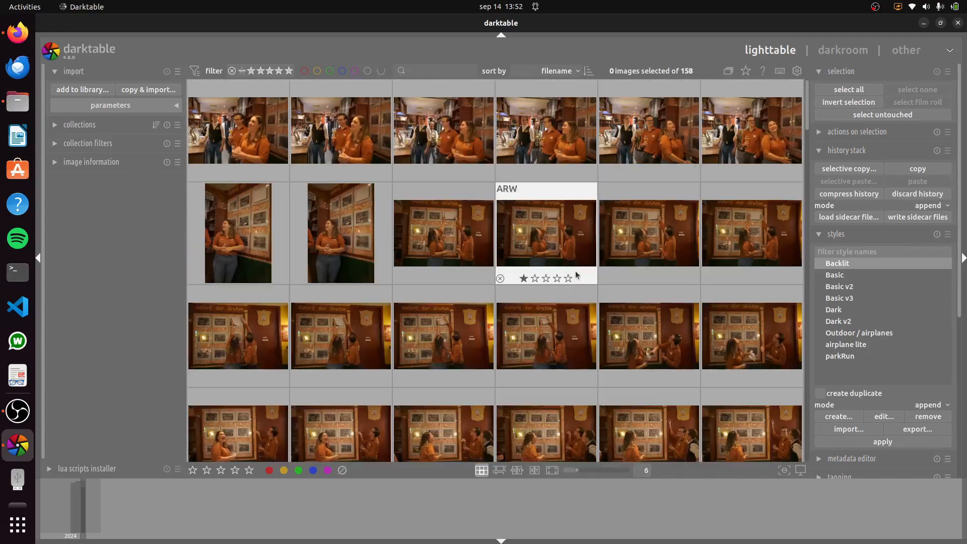
# Step: Look through the bar photos one at a time from the start to about DSC04560.ARW, and return to six images per row
pyautogui.scroll(5, 575, 271)
pyautogui.scroll(-1, 572, 285)
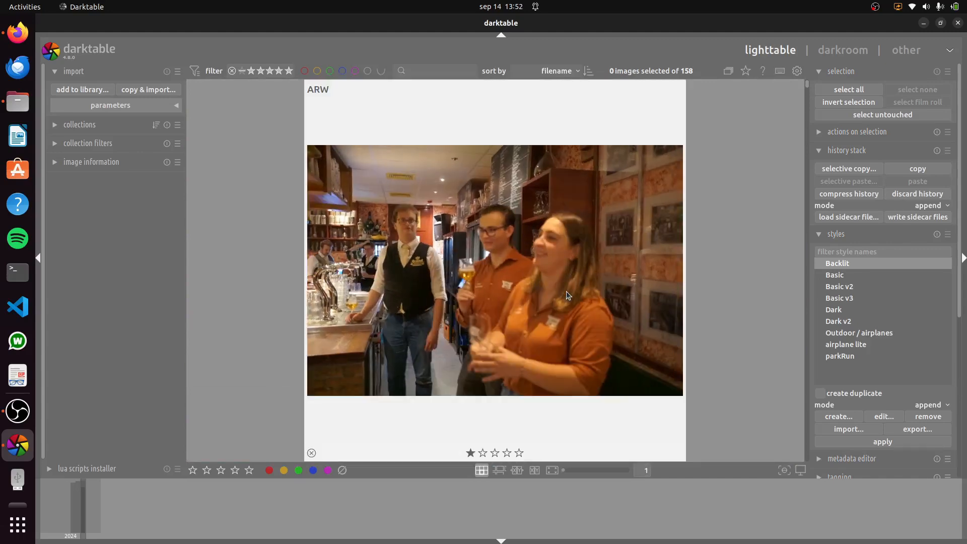
pyautogui.scroll(-1, 566, 291)
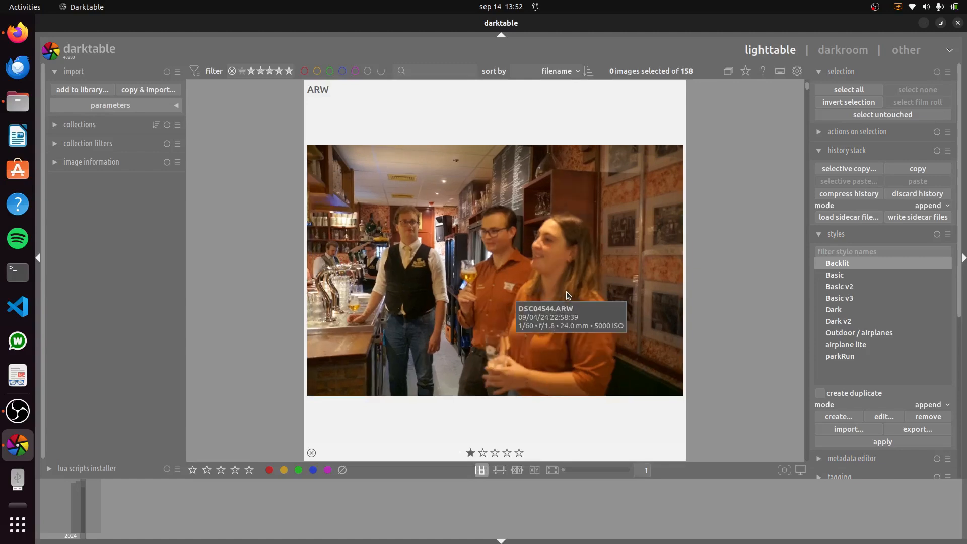
pyautogui.scroll(-1, 557, 272)
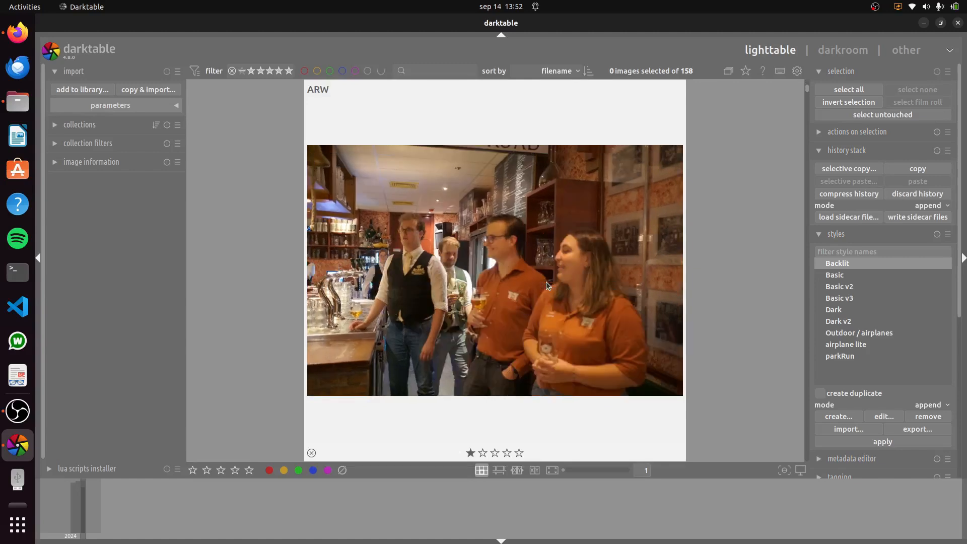
pyautogui.scroll(-5, 547, 283)
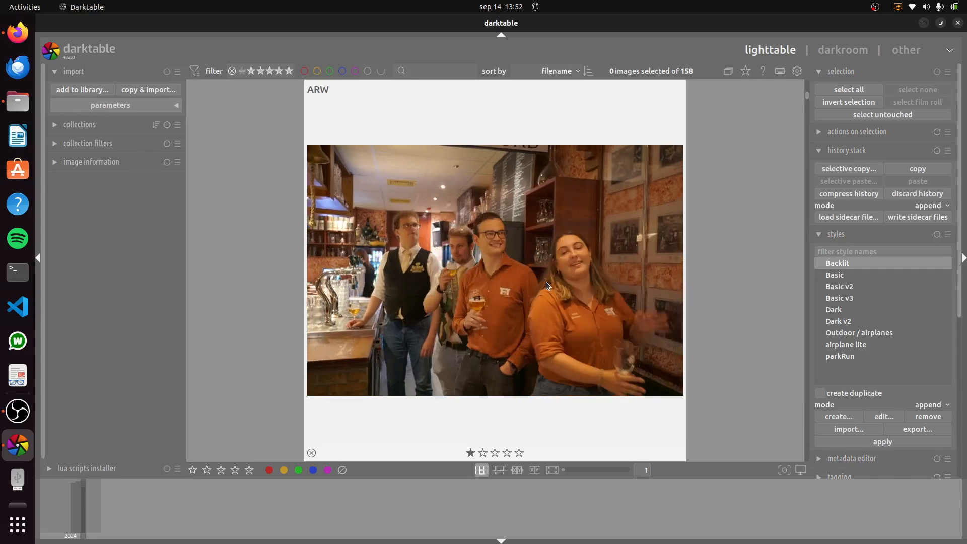
pyautogui.scroll(-4, 548, 286)
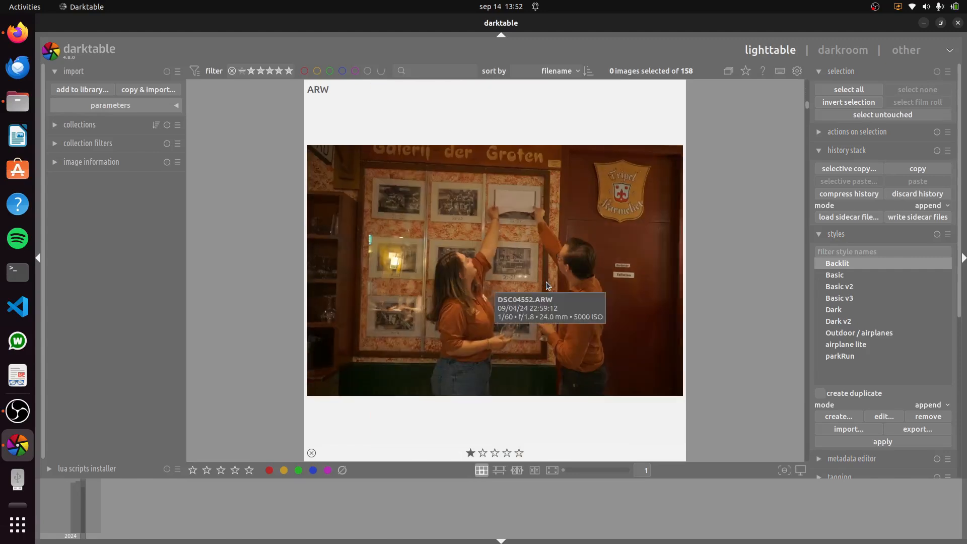
pyautogui.scroll(-2, 548, 286)
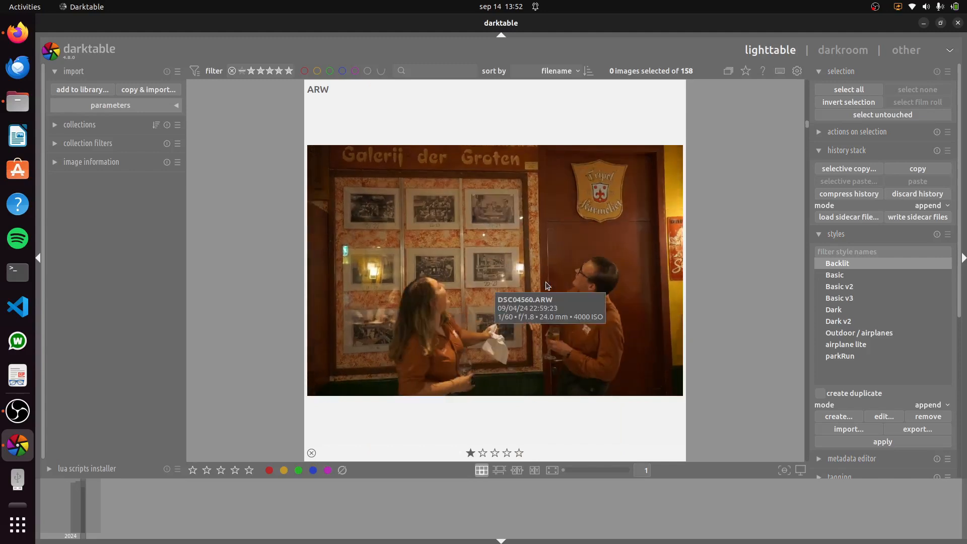
pyautogui.scroll(-1, 548, 286)
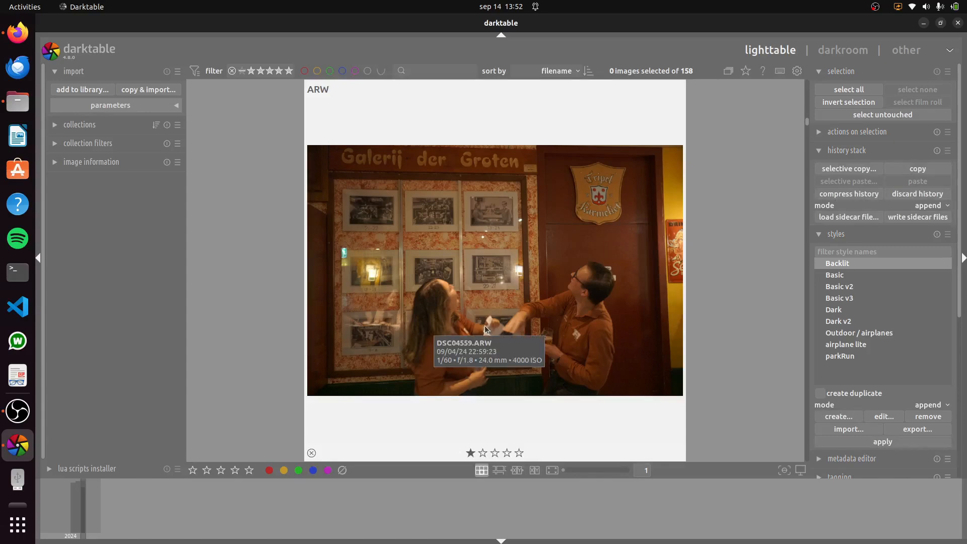
pyautogui.scroll(-1, 486, 330)
pyautogui.scroll(-4, 485, 328)
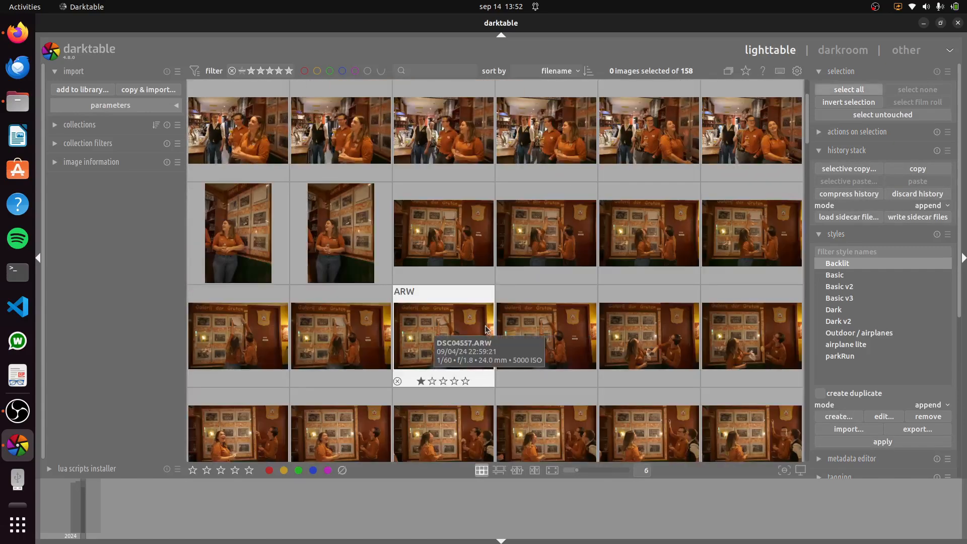
# Step: Rate all photos in the library two stars and enlarge the first bar photo to one image per row
pyautogui.hotkey('ctrl', 'a')
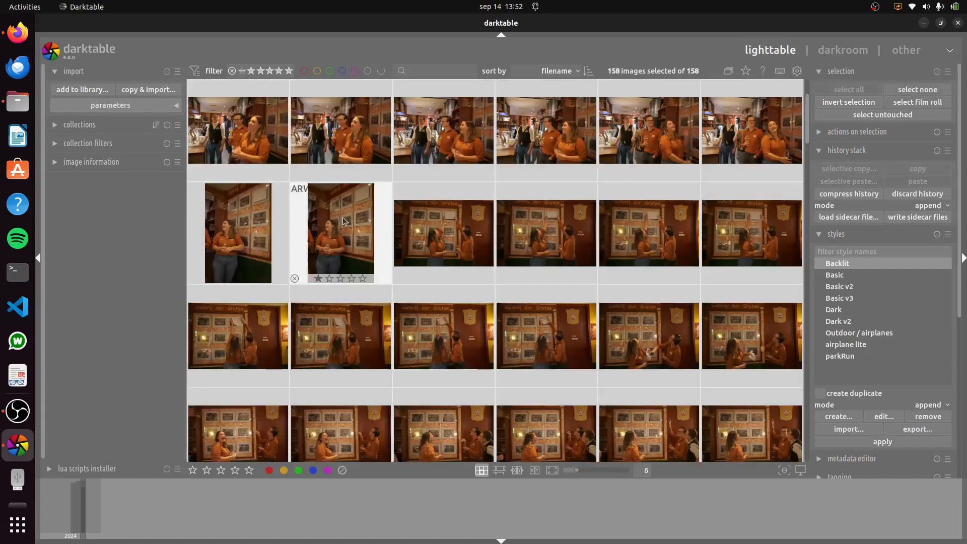
pyautogui.press('2')
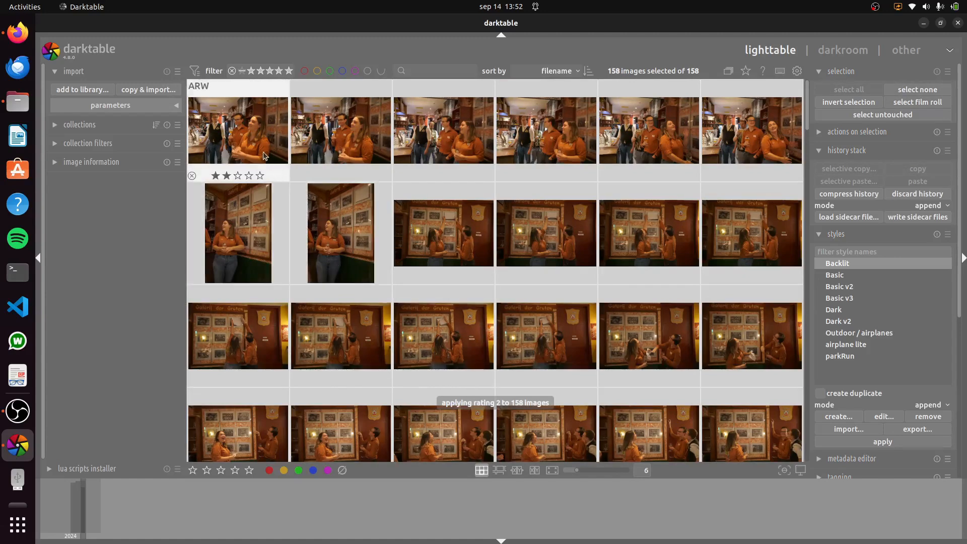
pyautogui.scroll(5, 396, 259)
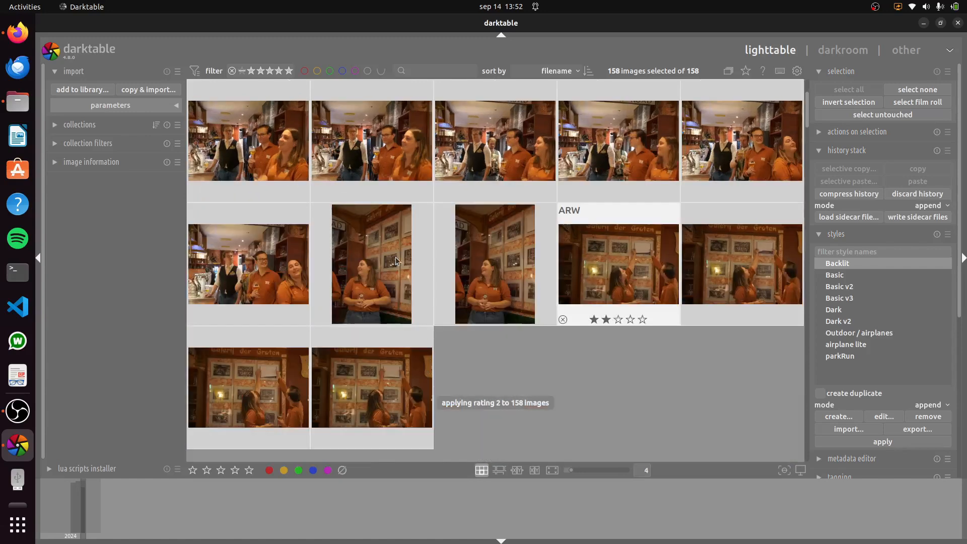
pyautogui.scroll(4, 395, 261)
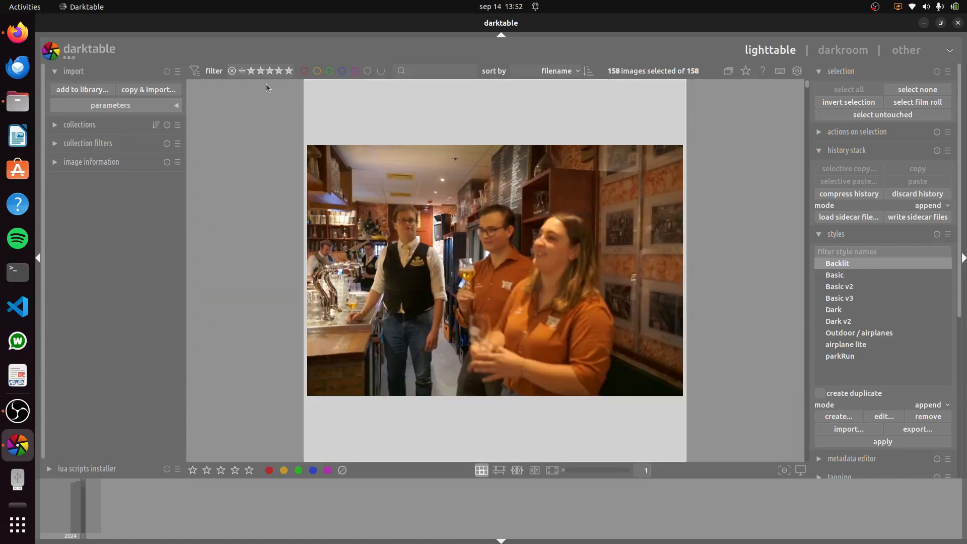
# Step: Filter the library to two-star photos, try lowering the rating to one star, and return to seven images per row
pyautogui.click(260, 70)
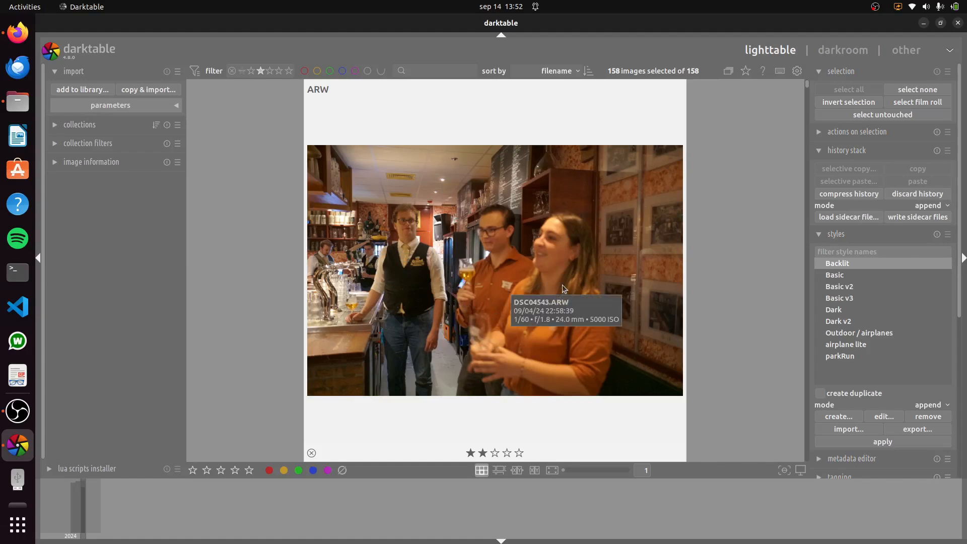
pyautogui.press('1')
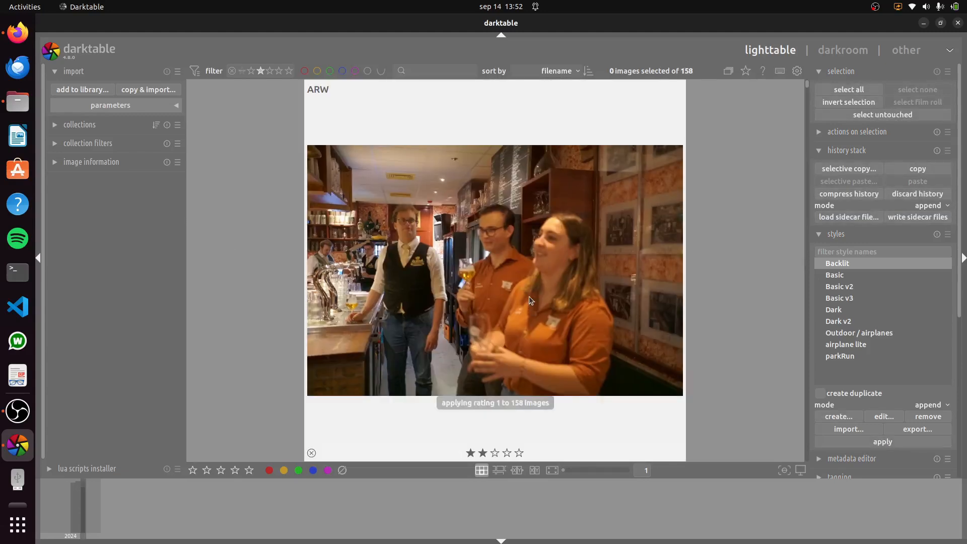
pyautogui.click(529, 298)
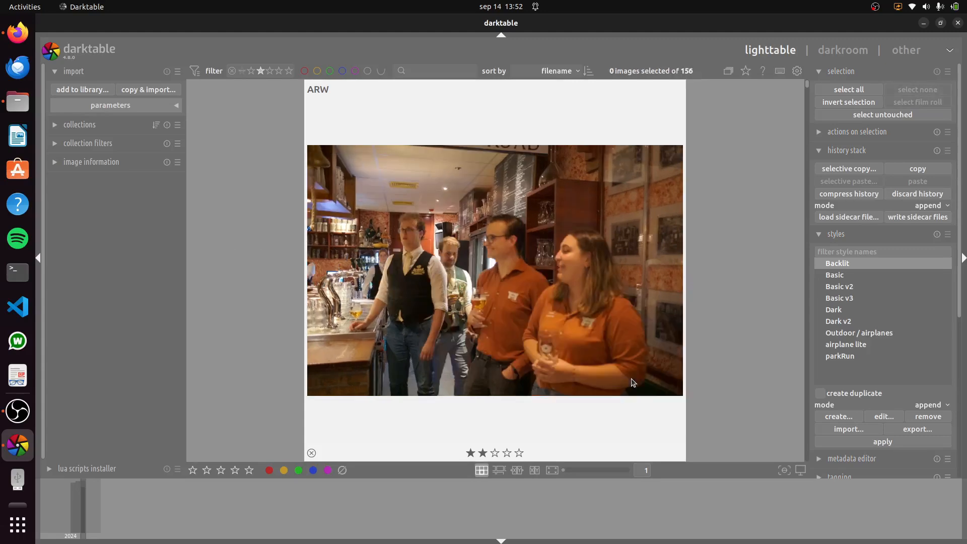
pyautogui.scroll(-1, 556, 356)
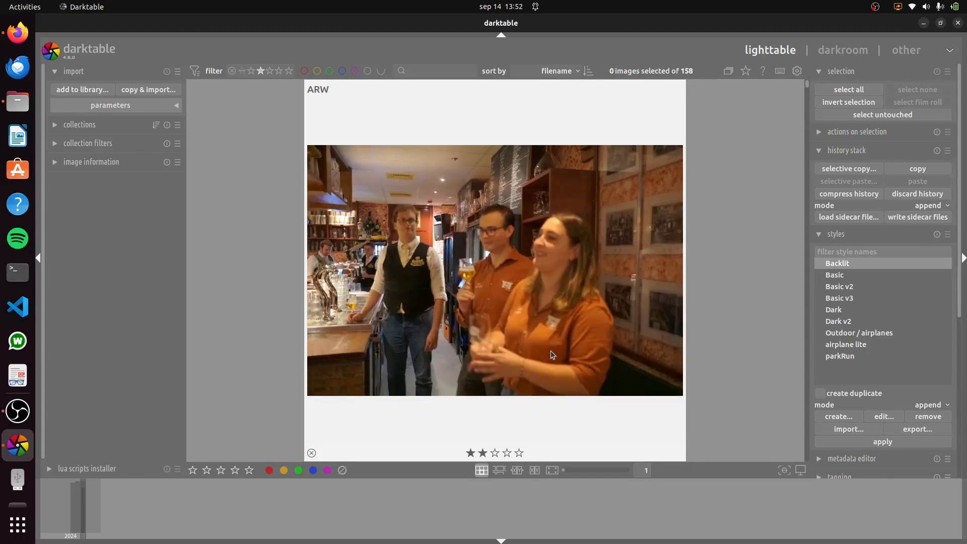
pyautogui.scroll(-6, 552, 351)
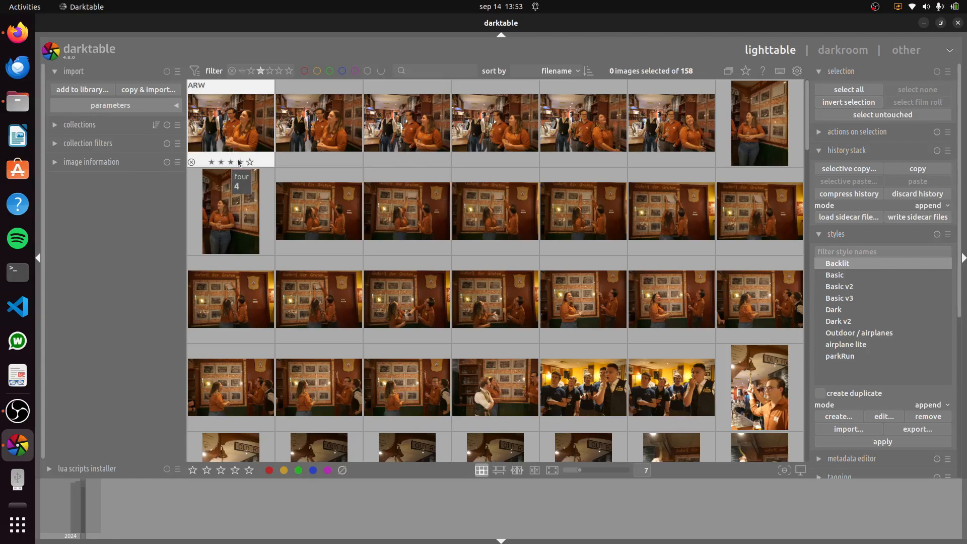
# Step: Widen the rating filter to include everything up to five stars, and rate all photos in the library one star
pyautogui.moveTo(243, 73); pyautogui.dragTo(292, 69)
pyautogui.click(233, 135)
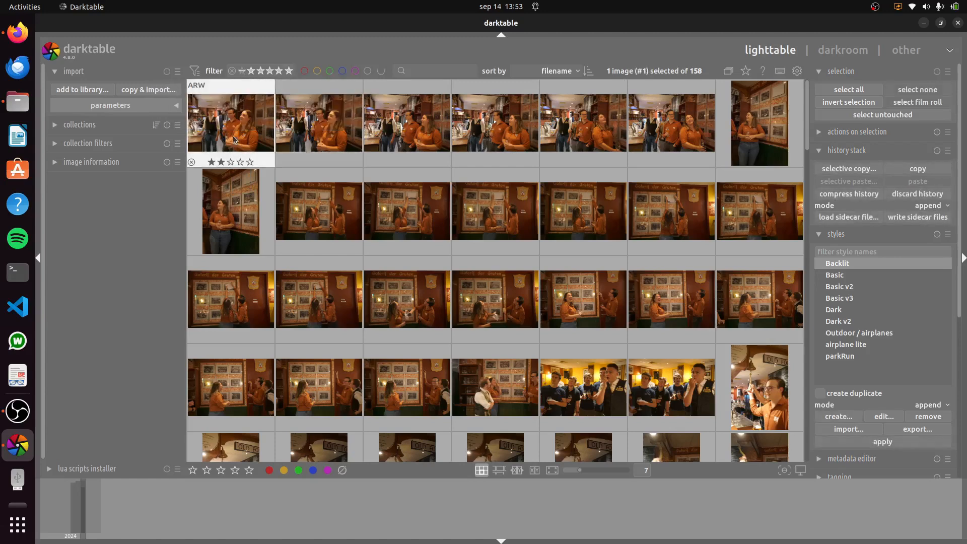
pyautogui.hotkey('ctrl', 'a')
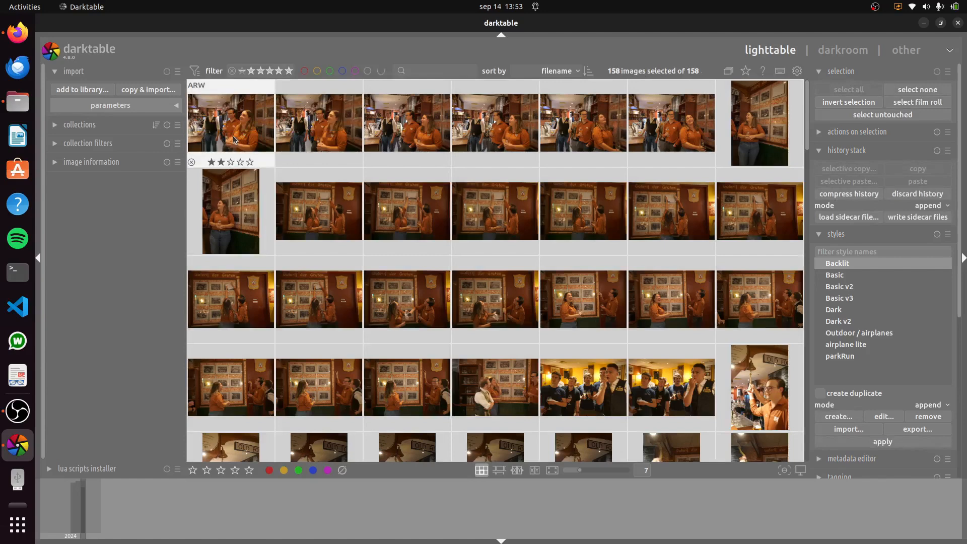
pyautogui.press('1')
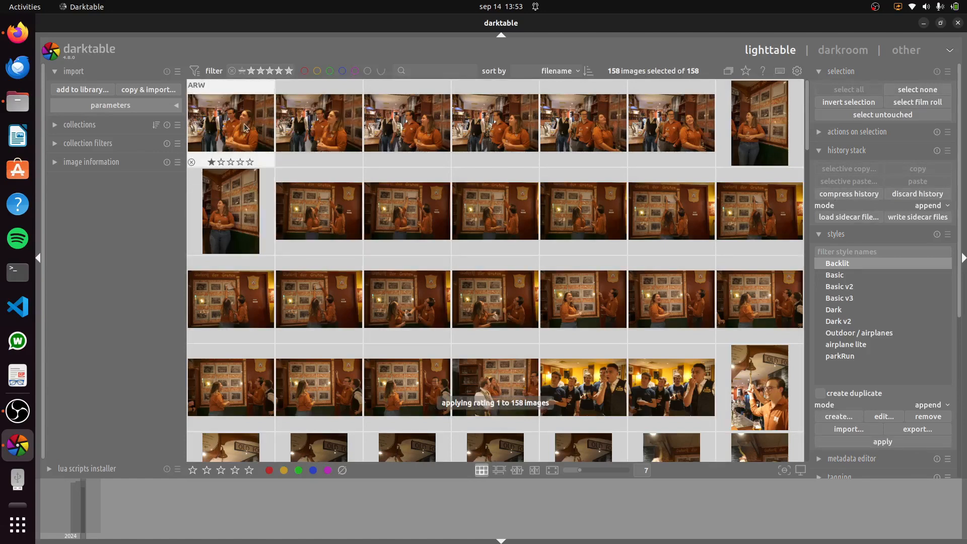
# Step: View the photos one per row from the first bar photo on, and rate the portrait shot DSC04549.ARW two stars
pyautogui.click(262, 148)
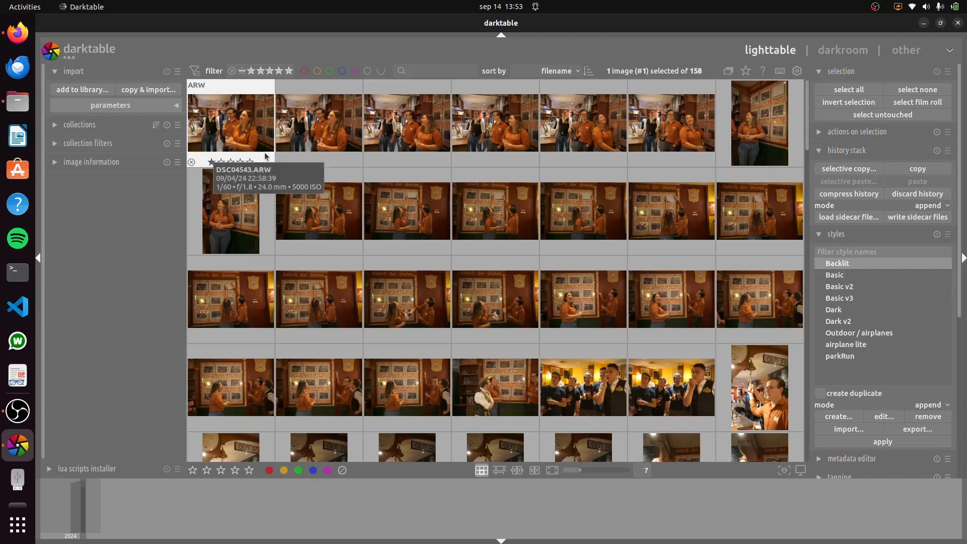
pyautogui.scroll(4, 267, 159)
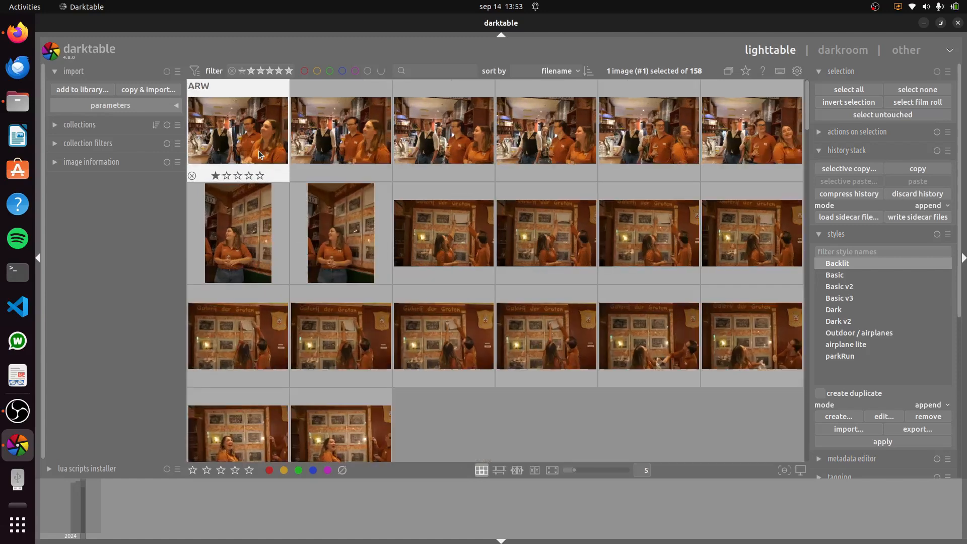
pyautogui.scroll(2, 330, 176)
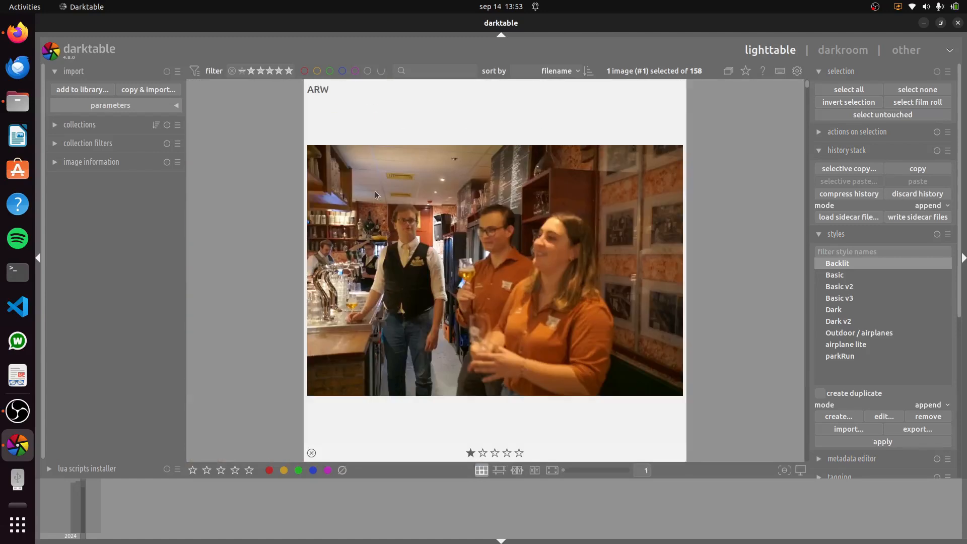
pyautogui.scroll(-5, 464, 212)
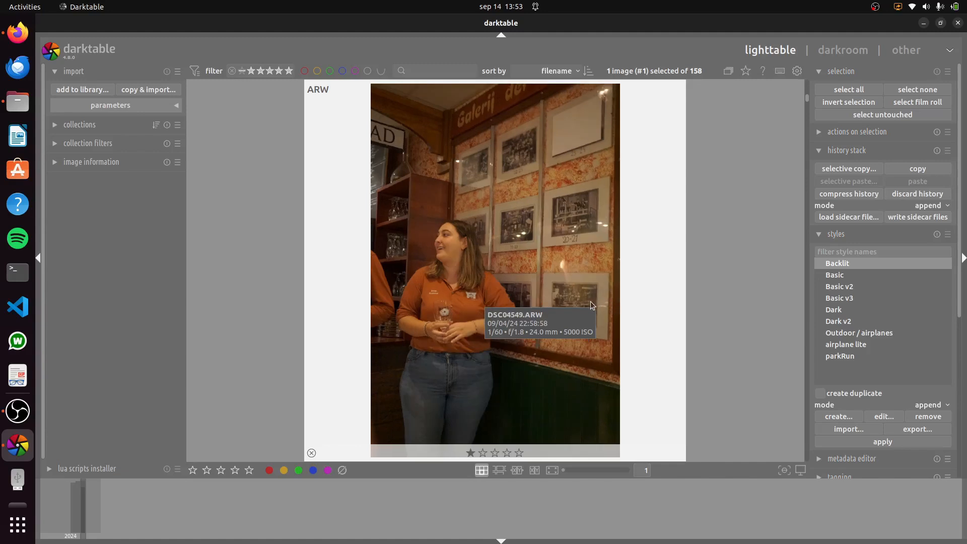
pyautogui.press('2')
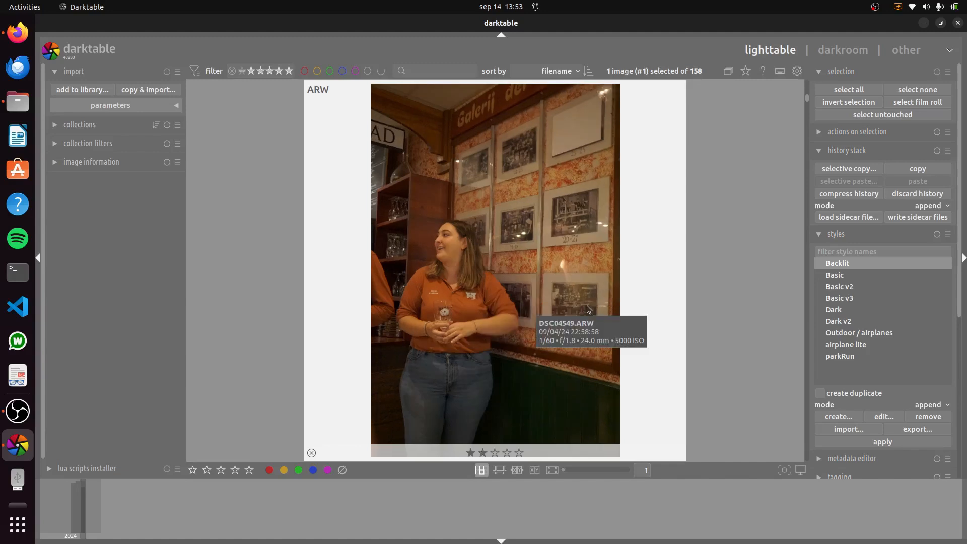
# Step: Go through the photos of the pair at the picture wall and rate DSC04558.ARW two stars
pyautogui.press('Right')
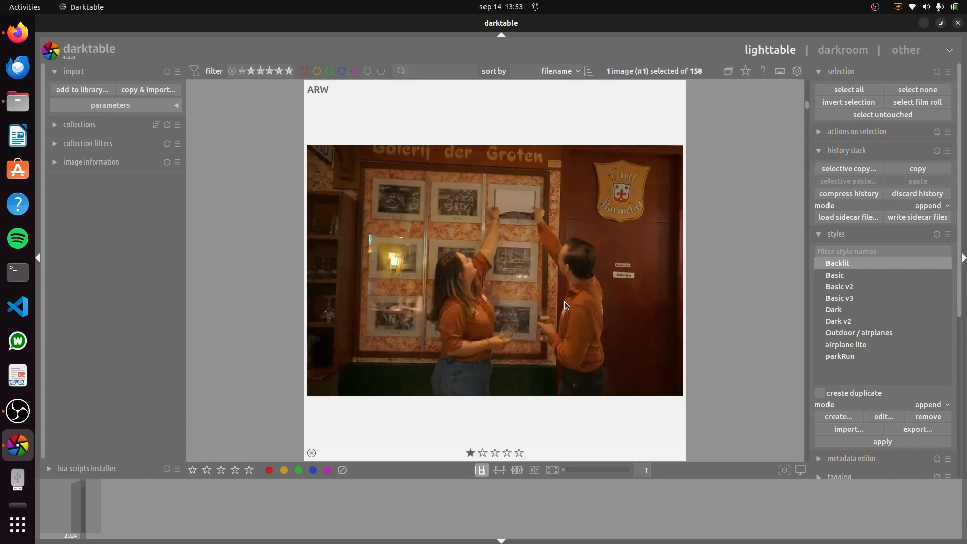
pyautogui.press('Right')
pyautogui.press('Right')
pyautogui.press('Right')
pyautogui.press('Right')
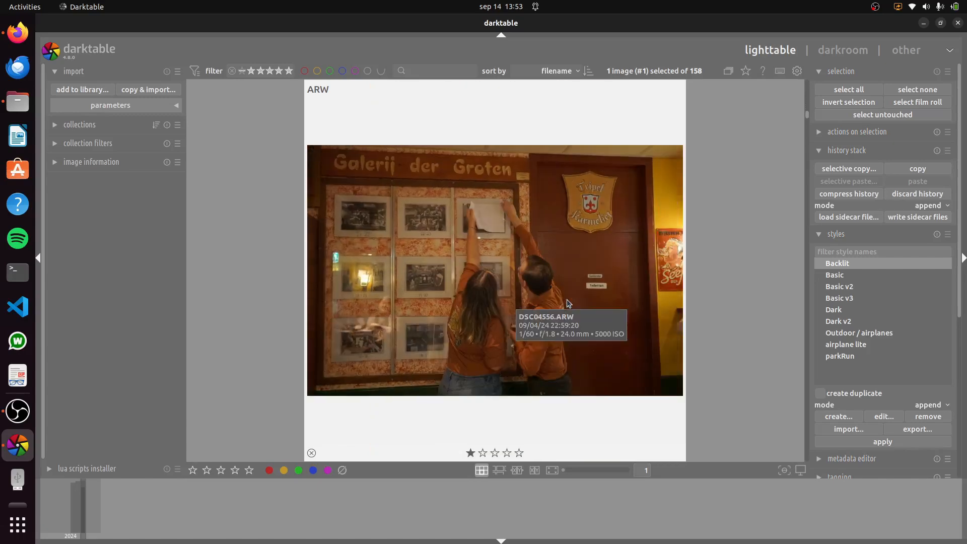
pyautogui.press('Right')
pyautogui.press('Left')
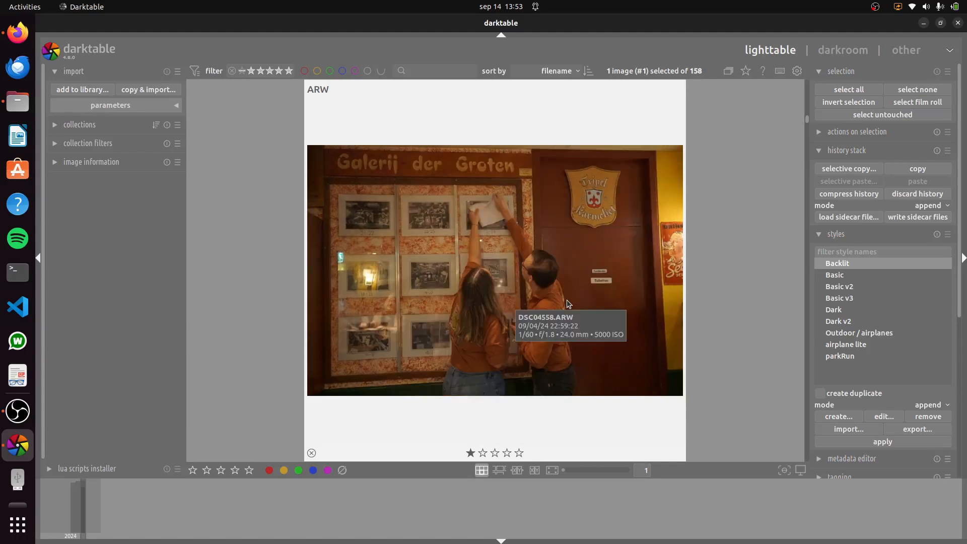
pyautogui.press('2')
# Step: Review the photos that follow one by one, comparing neighbouring shots, up to the man ringing the bar bell in DSC04570.ARW
pyautogui.press('Right')
pyautogui.press('Right')
pyautogui.press('Right')
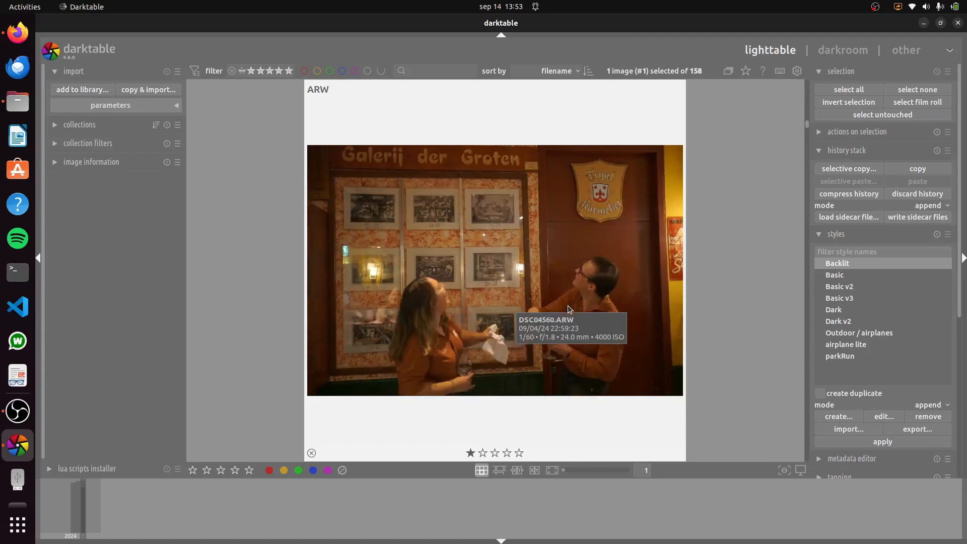
pyautogui.press('Right')
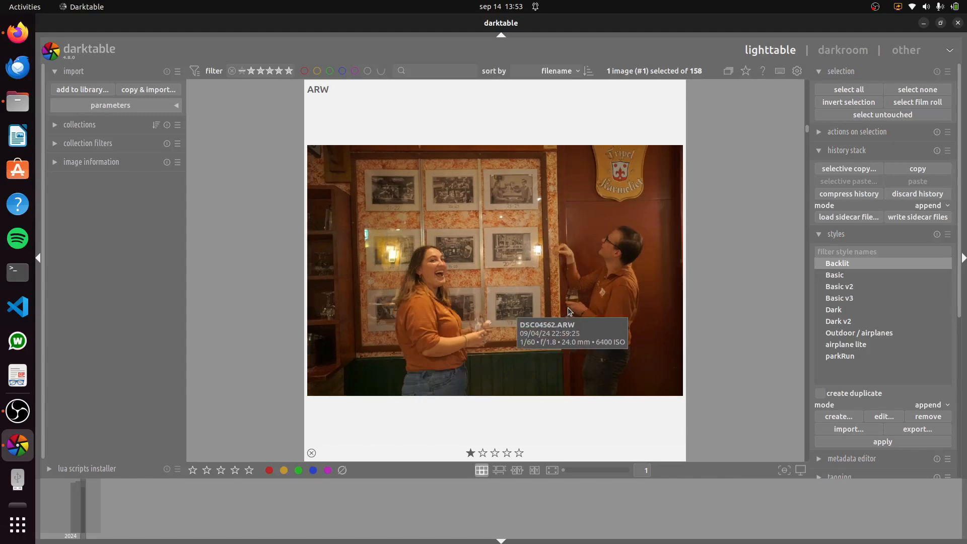
pyautogui.press('Left')
pyautogui.press('Right')
pyautogui.press('Right')
pyautogui.press('Right')
pyautogui.press('Right')
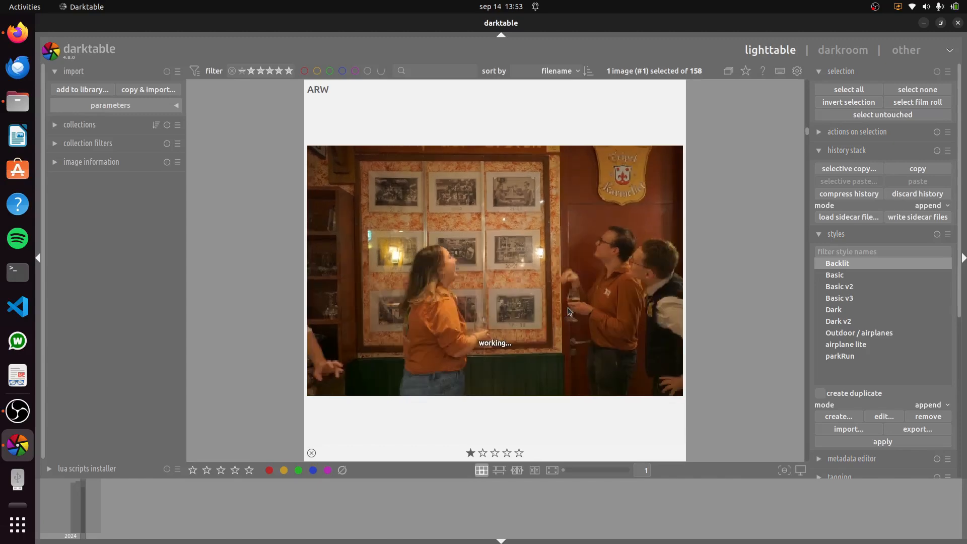
pyautogui.press('Right')
pyautogui.press('Right')
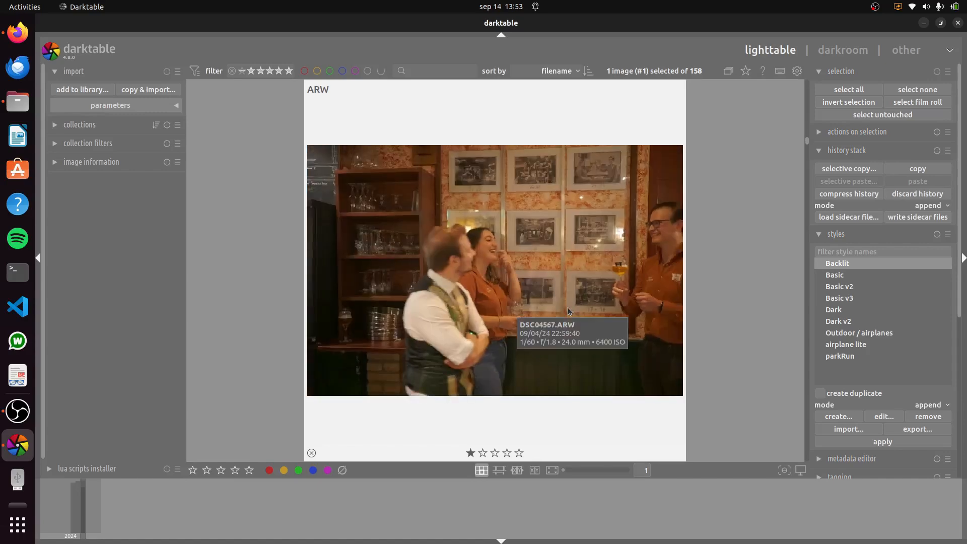
pyautogui.press('Left')
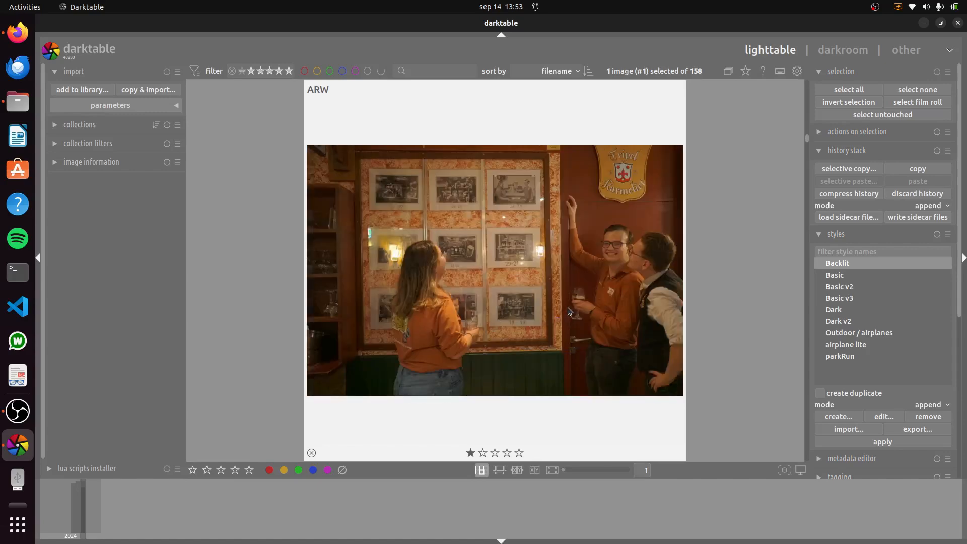
pyautogui.press('Right')
pyautogui.press('Right')
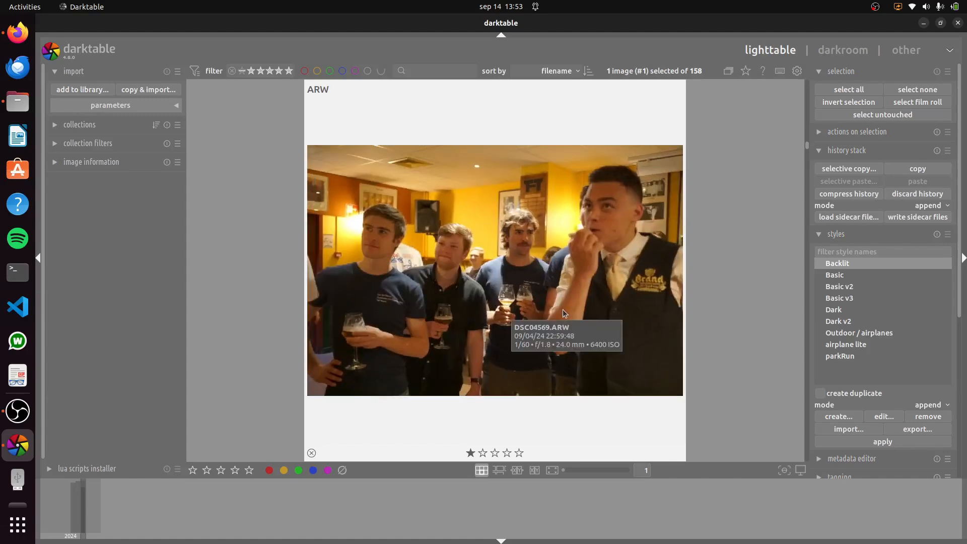
pyautogui.press('Right')
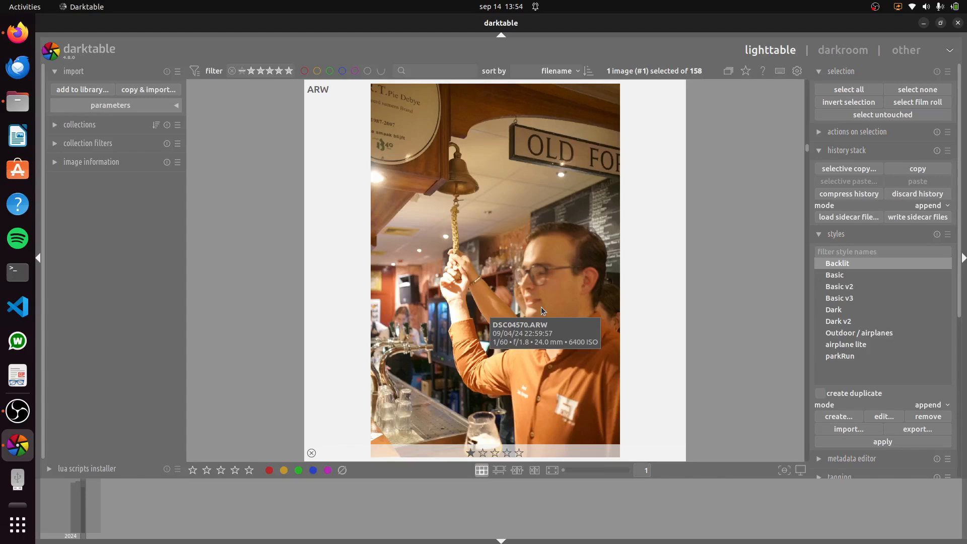
# Step: Inspect DSC04570.ARW in full preview with focus areas, magnifying the bell, the hands on the rope and the man's face to judge sharpness
pyautogui.press('w')
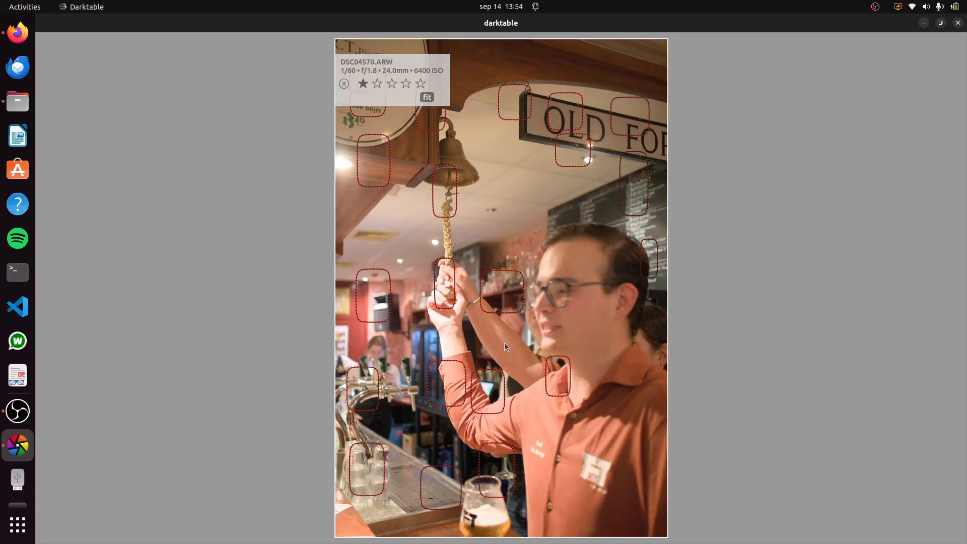
pyautogui.scroll(1, 446, 180)
pyautogui.scroll(2, 509, 162)
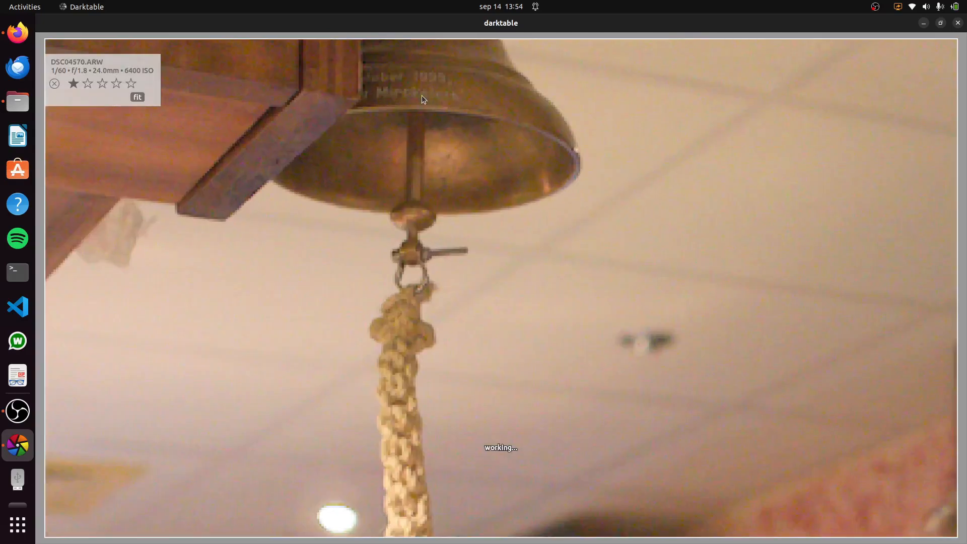
pyautogui.scroll(-3, 469, 180)
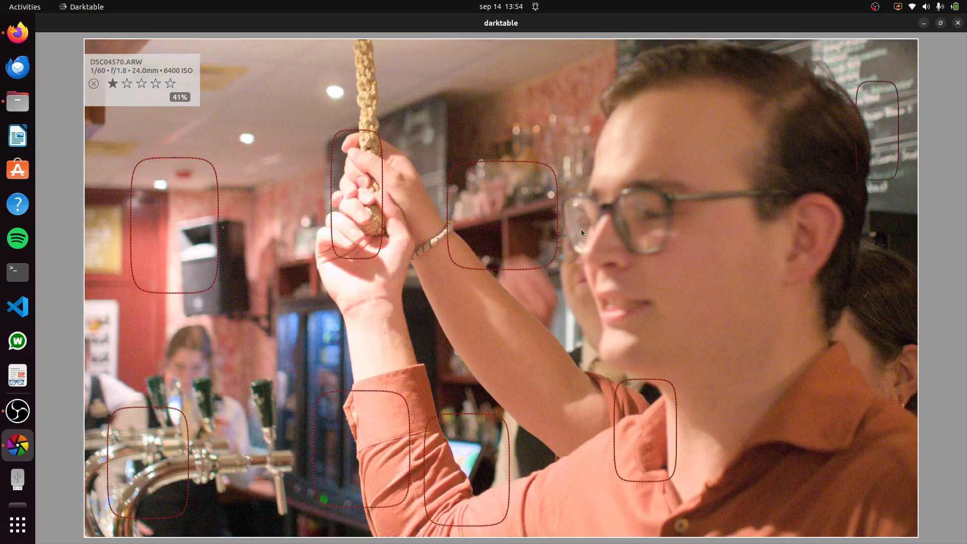
pyautogui.press('Escape')
pyautogui.hotkey('ctrl', 'w')
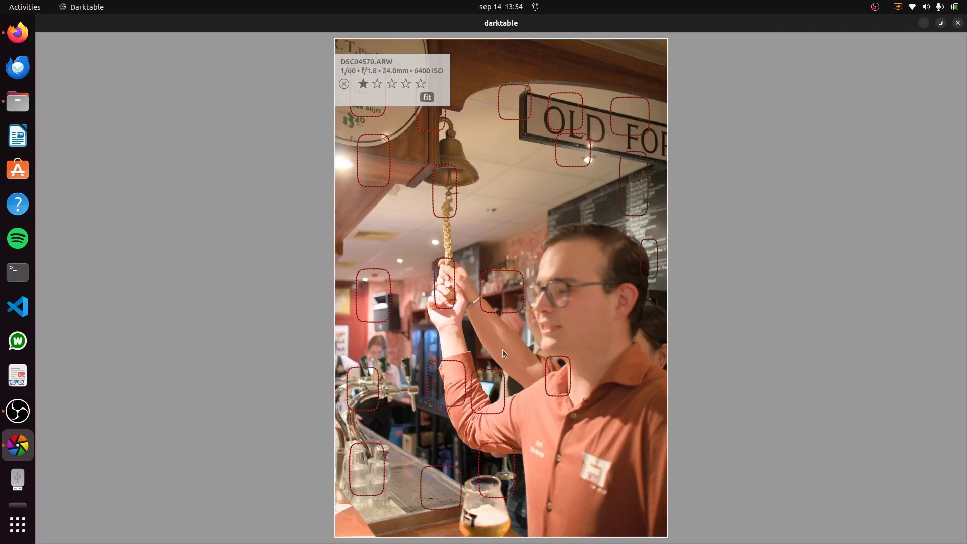
pyautogui.scroll(1, 554, 242)
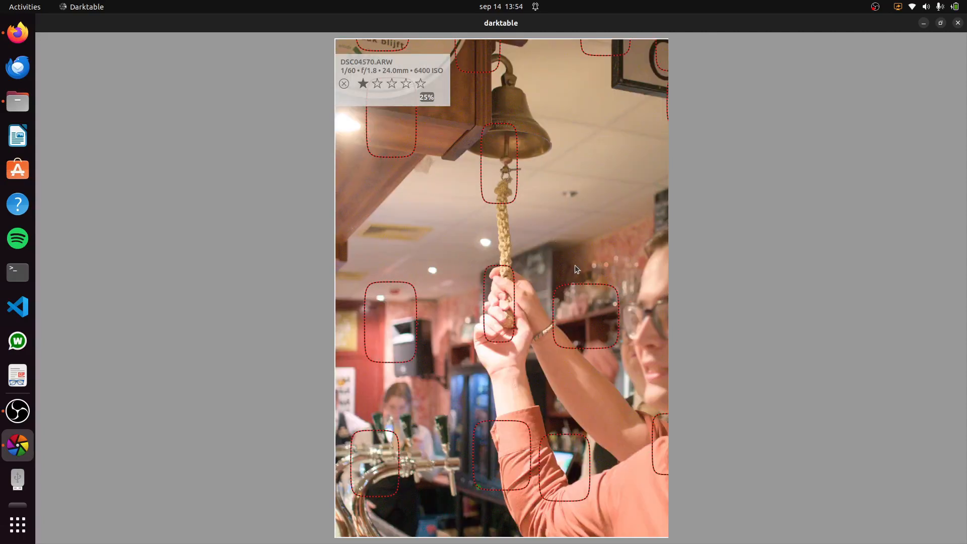
pyautogui.scroll(2, 513, 298)
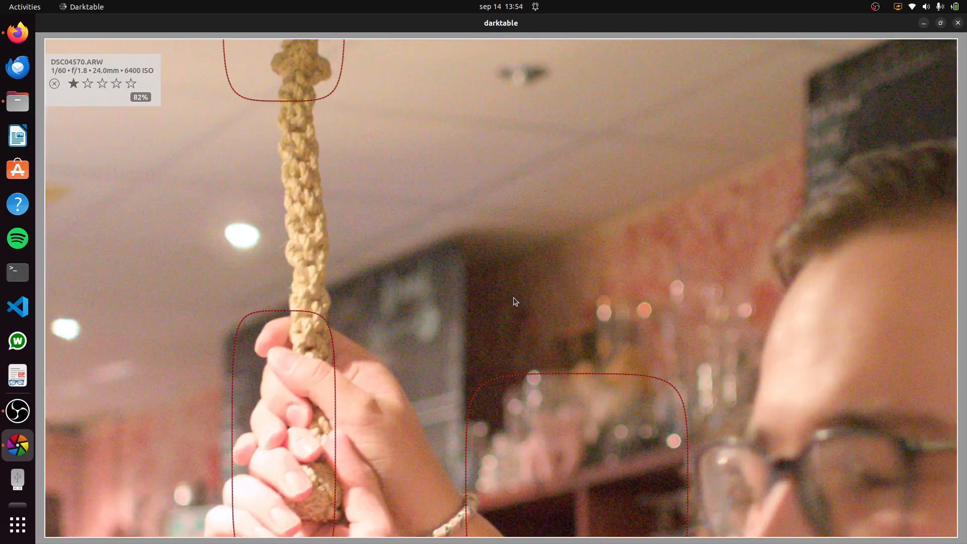
pyautogui.press('Escape')
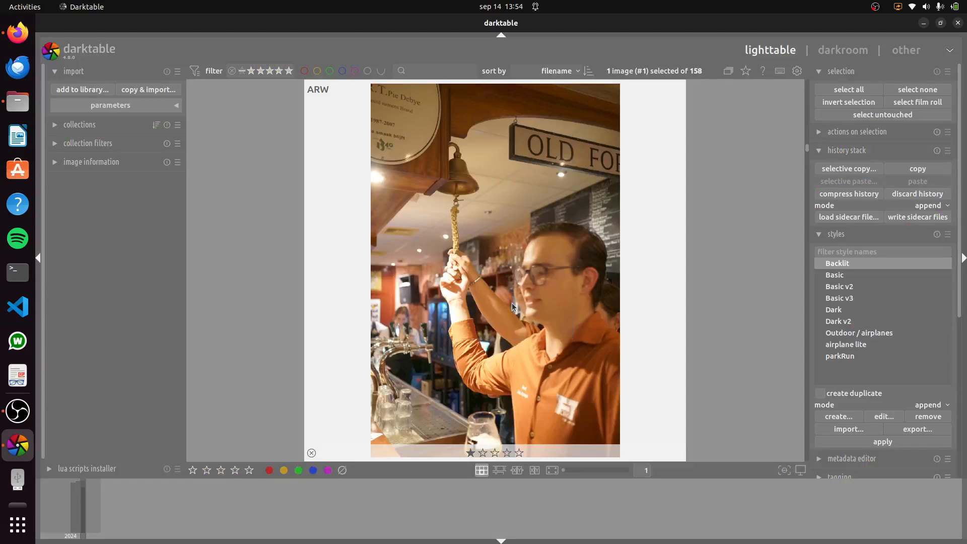
# Step: Switch the full preview with focus areas on and off for DSC04570.ARW to see which parts are in focus
pyautogui.hotkey('ctrl', 'w')
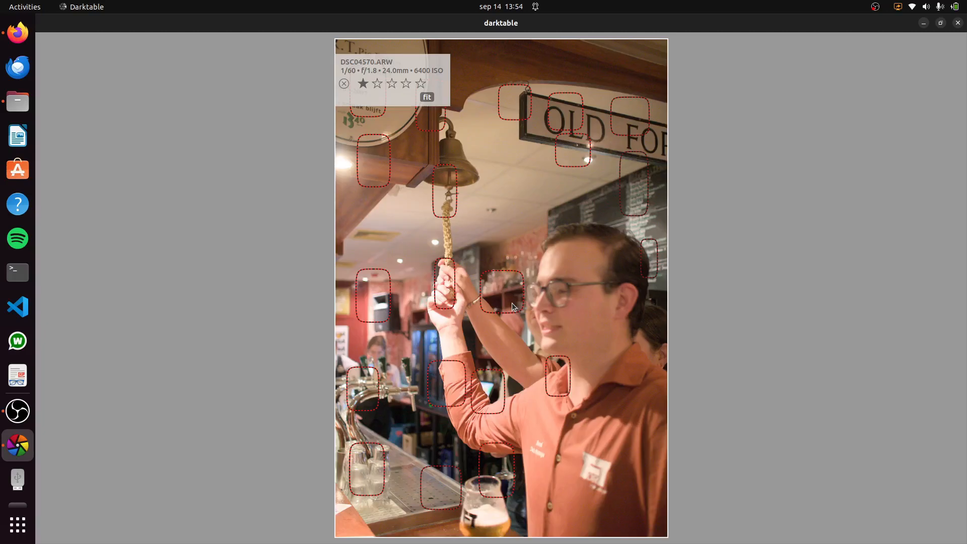
pyautogui.hotkey('ctrl', 'w')
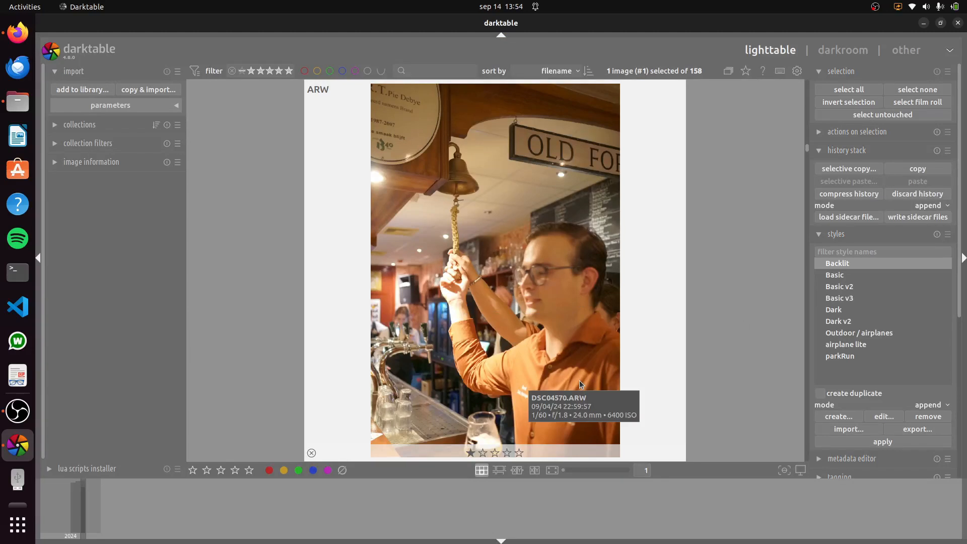
pyautogui.hotkey('ctrl', 'w')
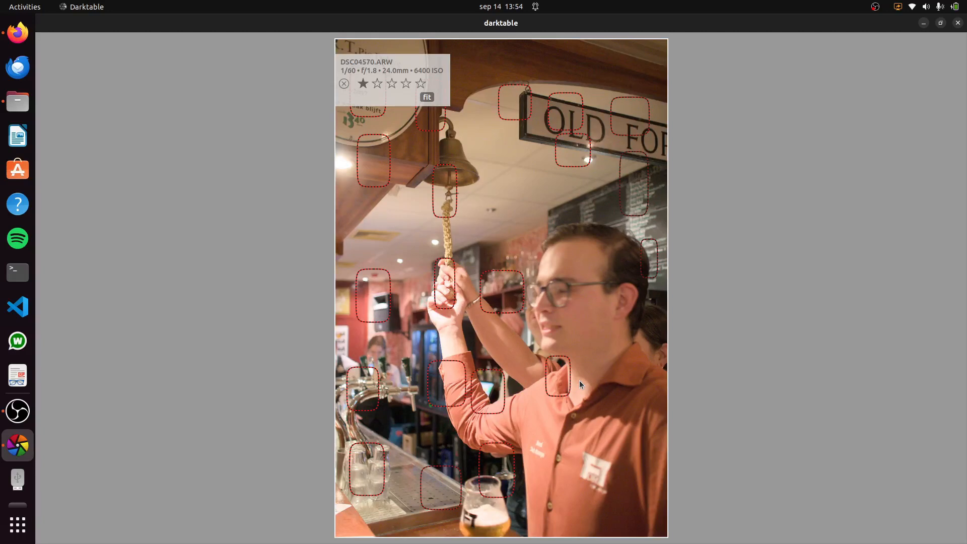
pyautogui.hotkey('ctrl', 'w')
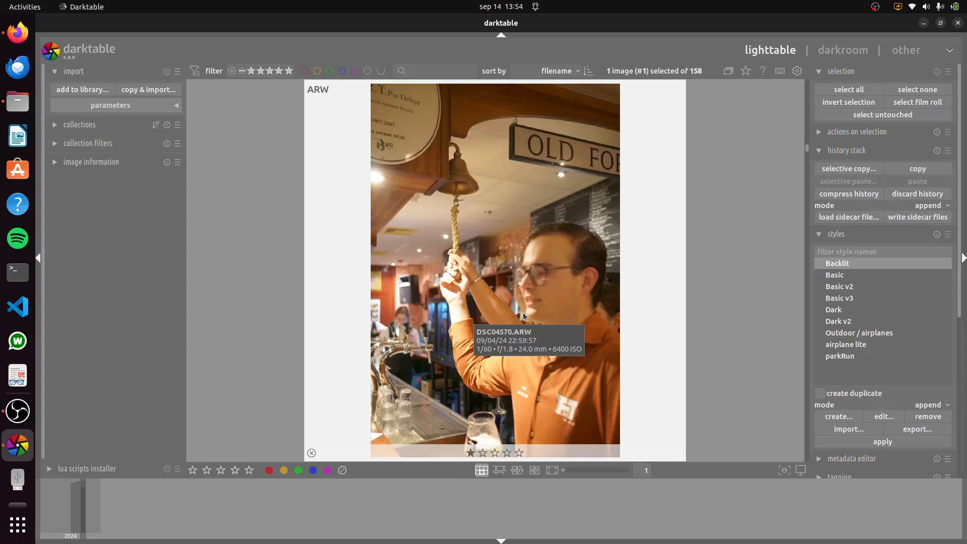
pyautogui.hotkey('ctrl', 'w')
pyautogui.hotkey('ctrl', 'w')
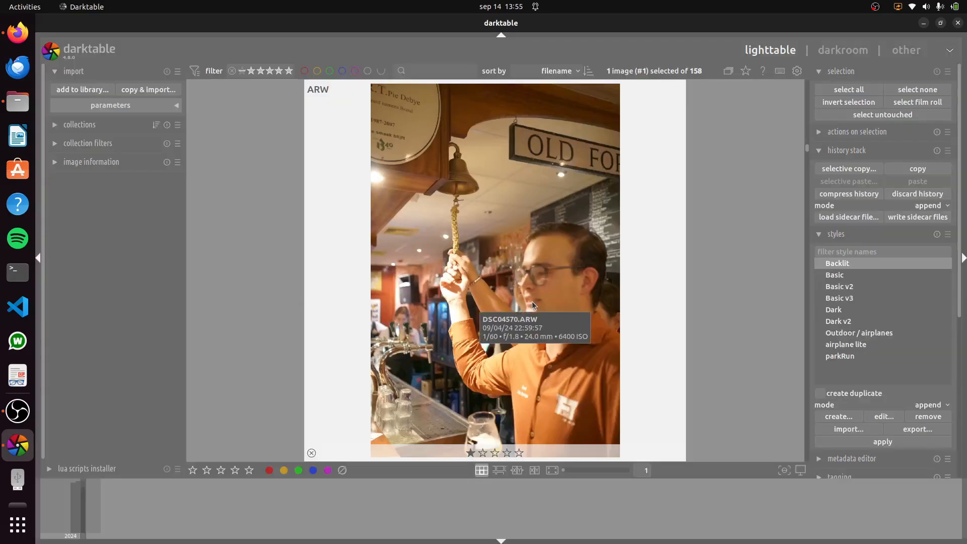
# Step: View the next shots of the bell ringer with his beer and check the focus areas of DSC04573.ARW in full preview
pyautogui.scroll(-1, 533, 302)
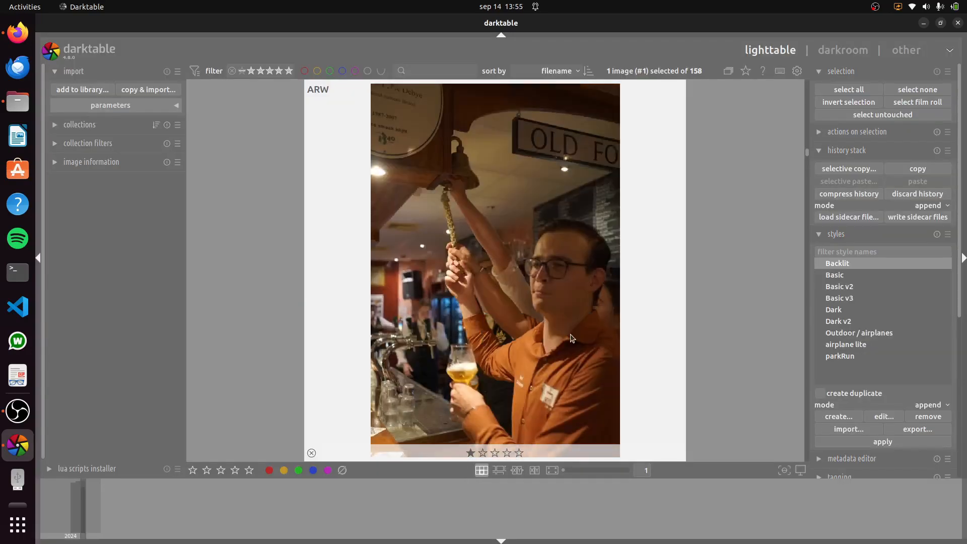
pyautogui.scroll(-3, 573, 338)
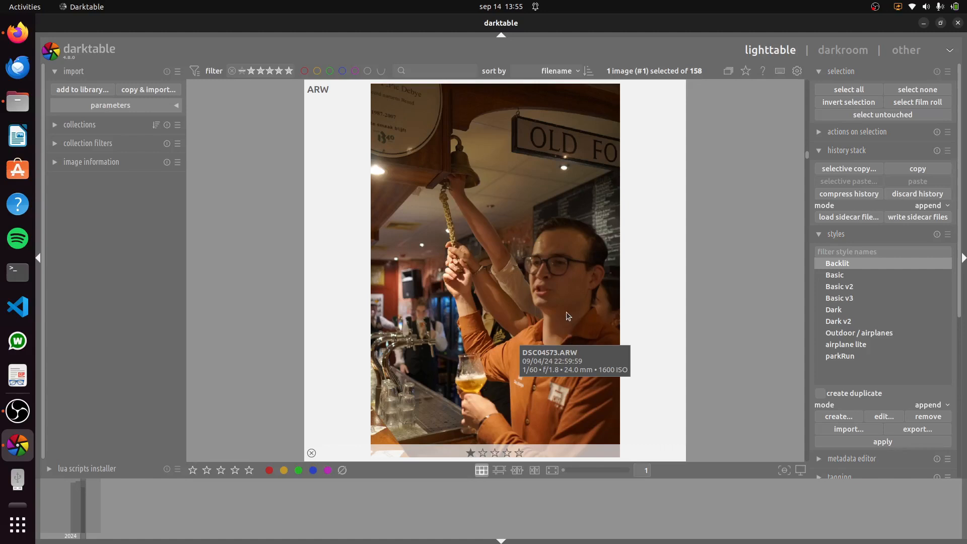
pyautogui.press('w')
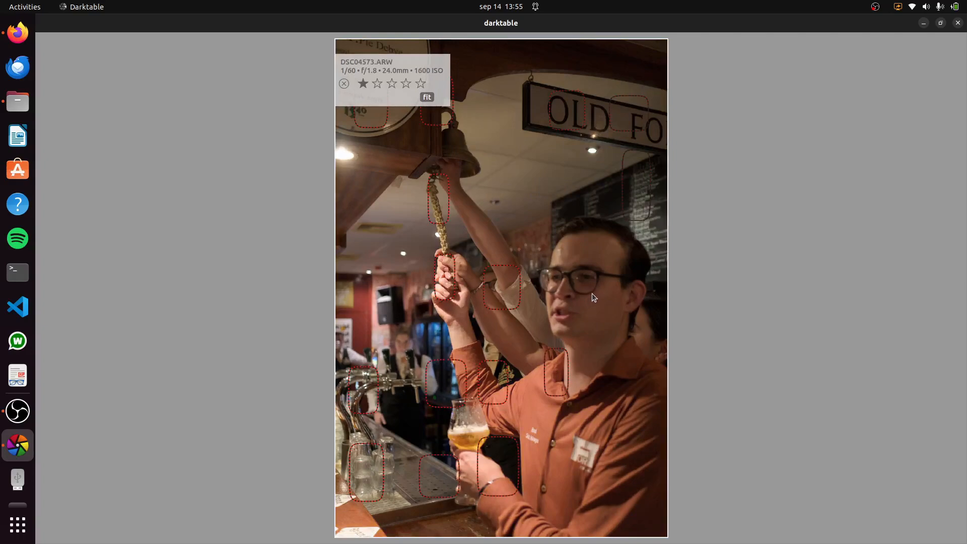
pyautogui.press('w')
# Step: Go on to the rope-pulling shots under the Galerij sign and rate DSC04579.ARW and the shot just before it two stars
pyautogui.scroll(-4, 530, 283)
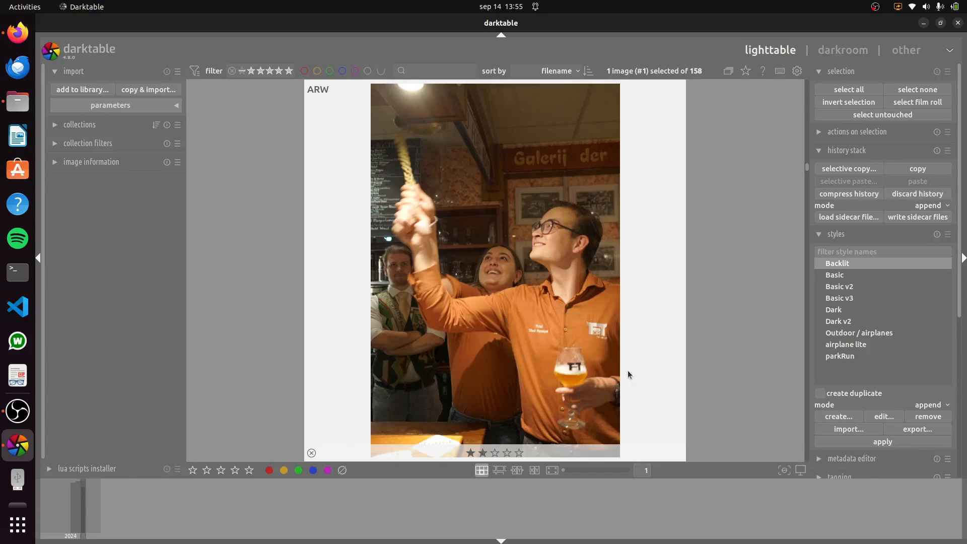
pyautogui.scroll(-2, 628, 370)
pyautogui.scroll(1, 628, 370)
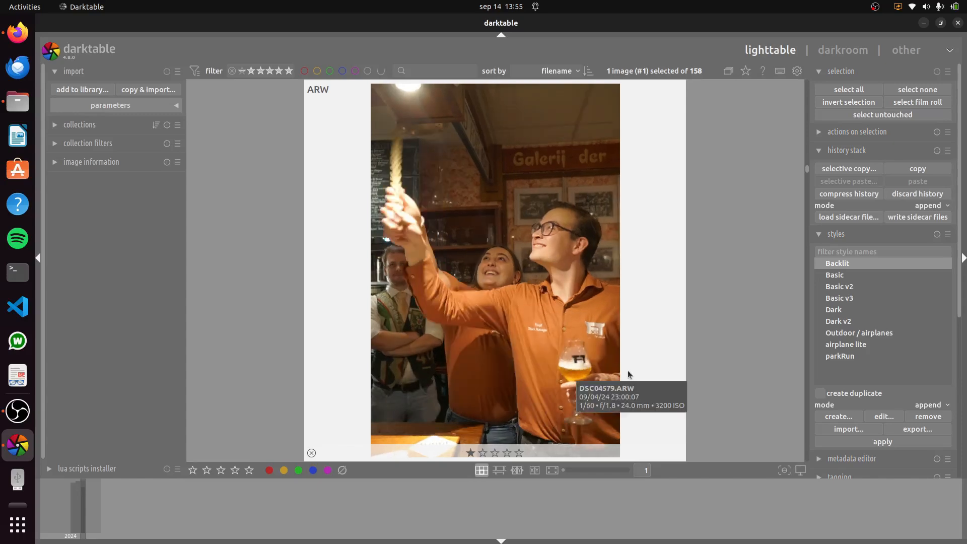
pyautogui.press('2')
# Step: Review the photos after DSC04579.ARW one by one, up to the landscape shot of the man reaching up beside the bottle fridges
pyautogui.scroll(-5, 628, 370)
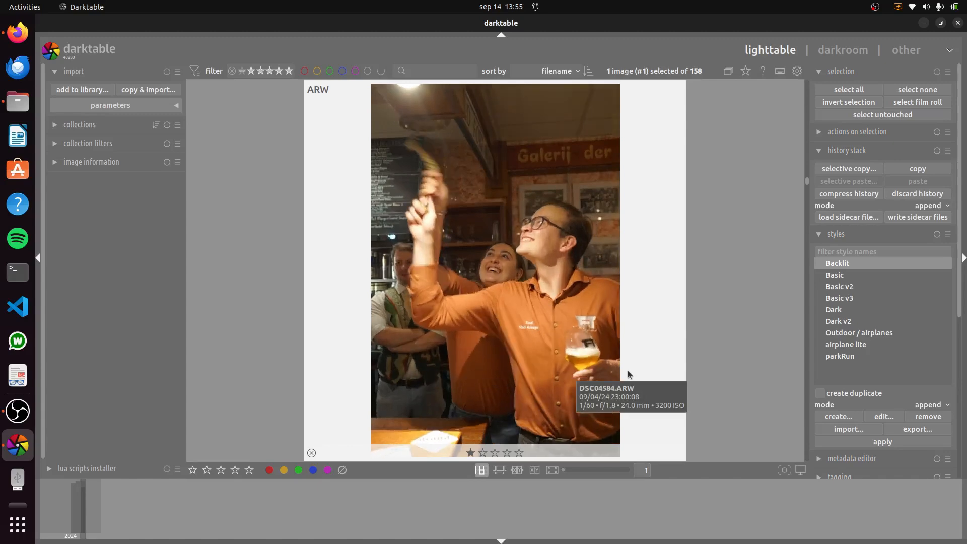
pyautogui.scroll(-4, 628, 371)
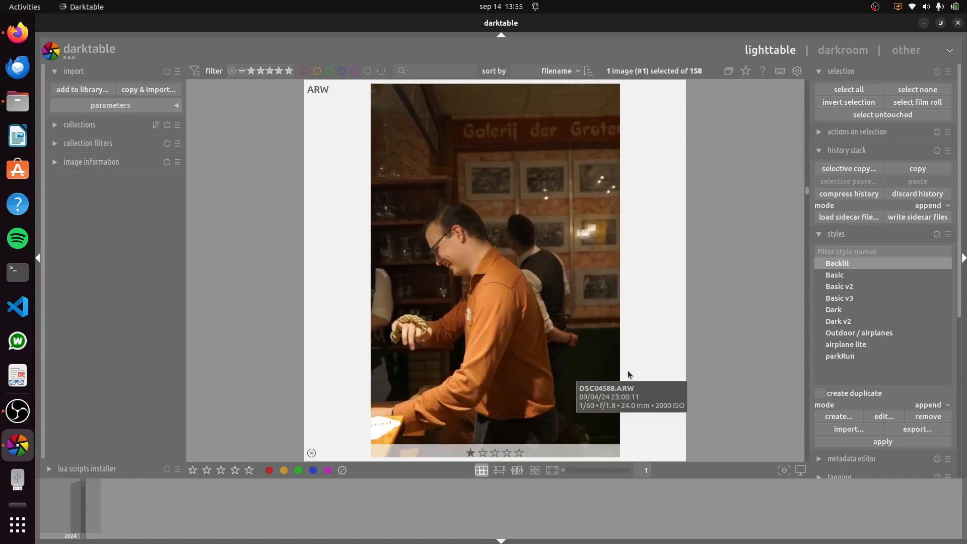
pyautogui.scroll(-1, 628, 371)
pyautogui.scroll(1, 628, 371)
pyautogui.scroll(-4, 628, 370)
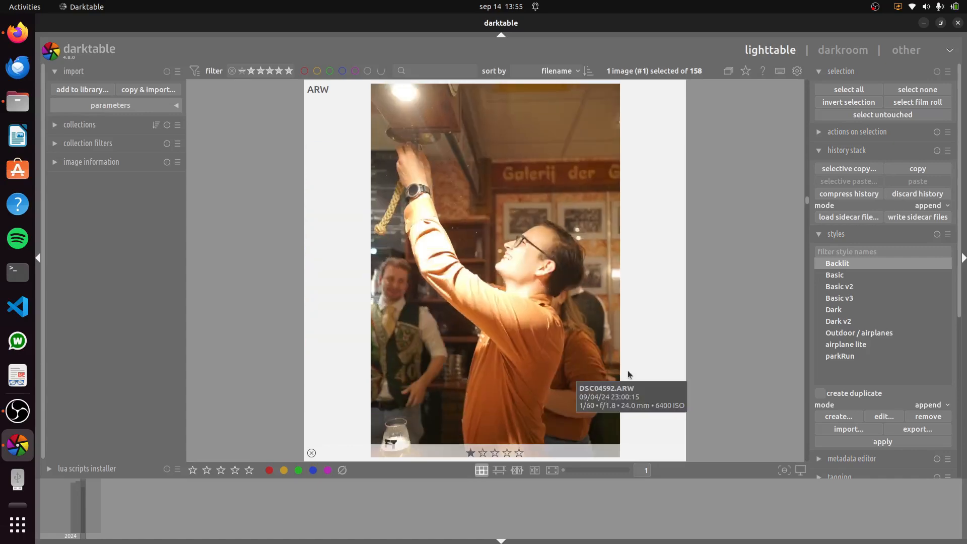
pyautogui.scroll(-1, 628, 374)
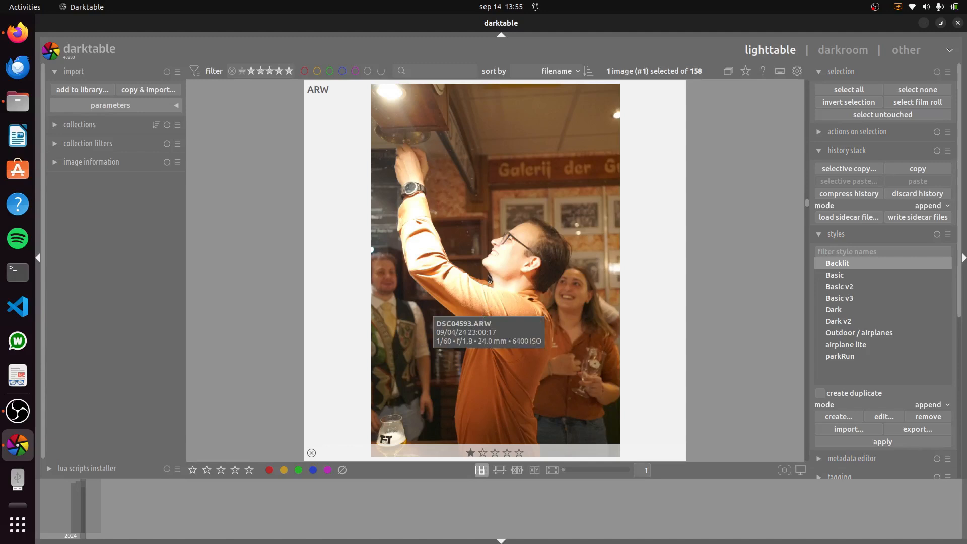
pyautogui.scroll(-1, 488, 275)
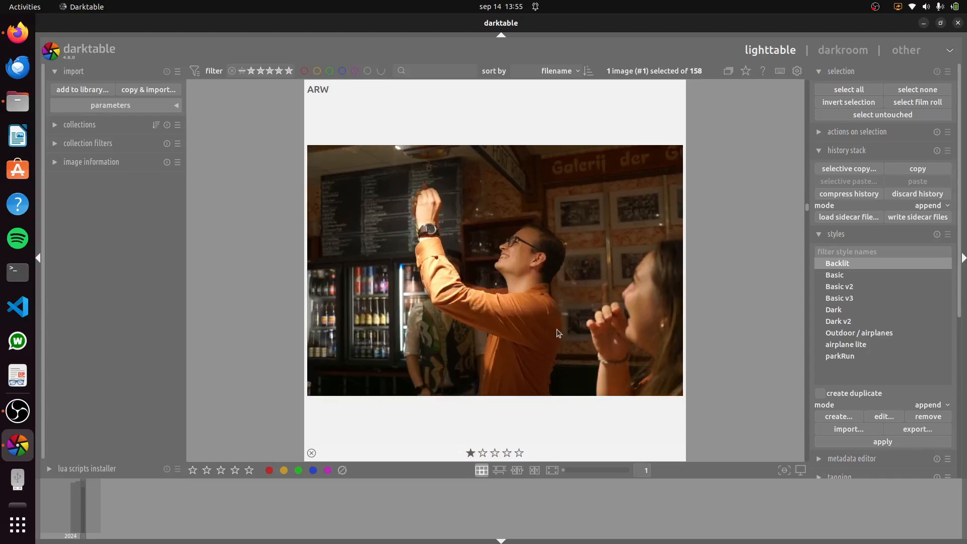
# Step: Continue to the shots of the man in the dark T-shirt at the picture wall, rate DSC04608.ARW two stars and select it
pyautogui.scroll(-2, 543, 312)
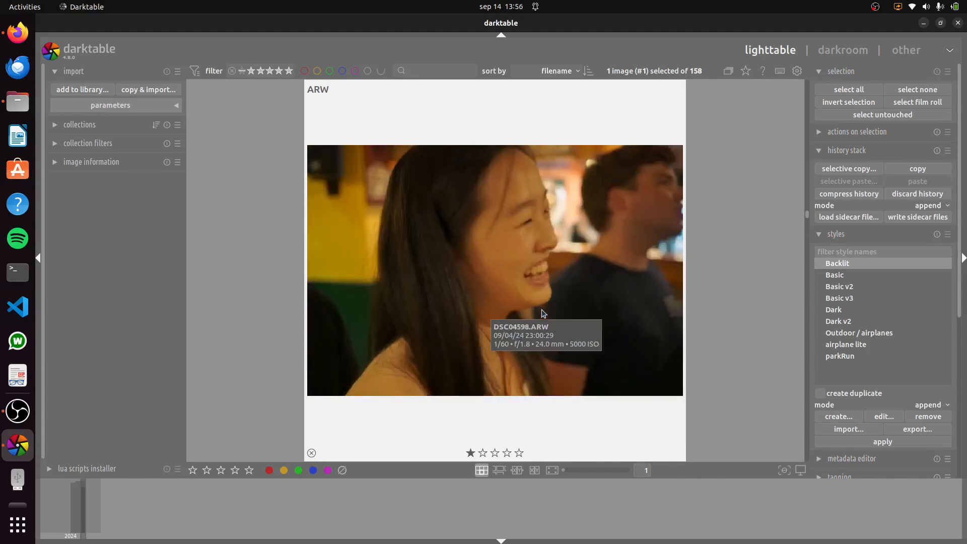
pyautogui.scroll(-1, 543, 313)
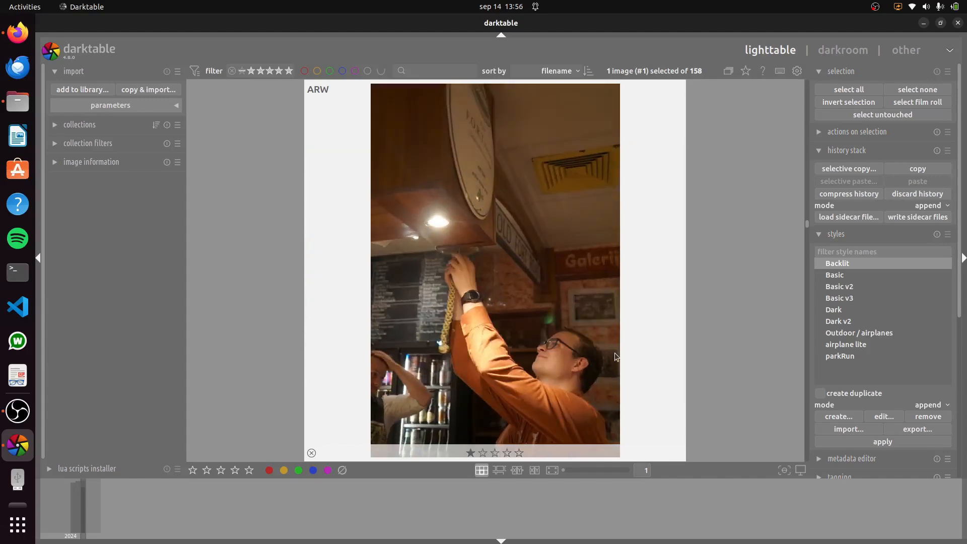
pyautogui.scroll(-1, 616, 364)
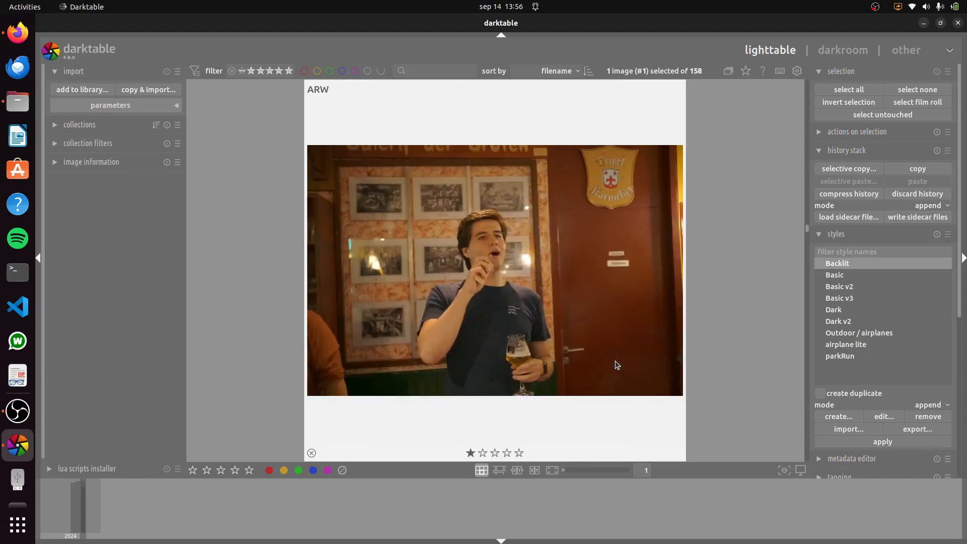
pyautogui.scroll(-3, 617, 364)
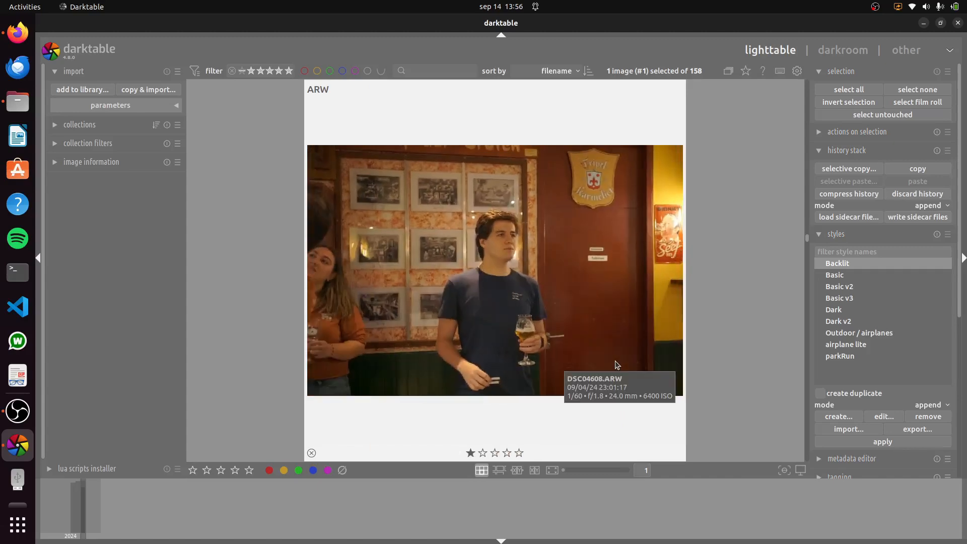
pyautogui.scroll(-1, 617, 365)
pyautogui.scroll(2, 617, 365)
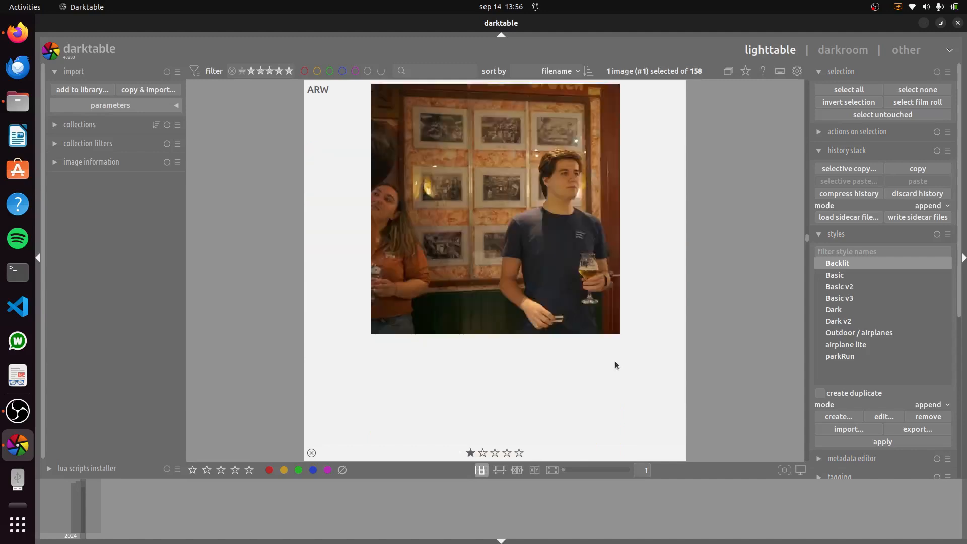
pyautogui.press('2')
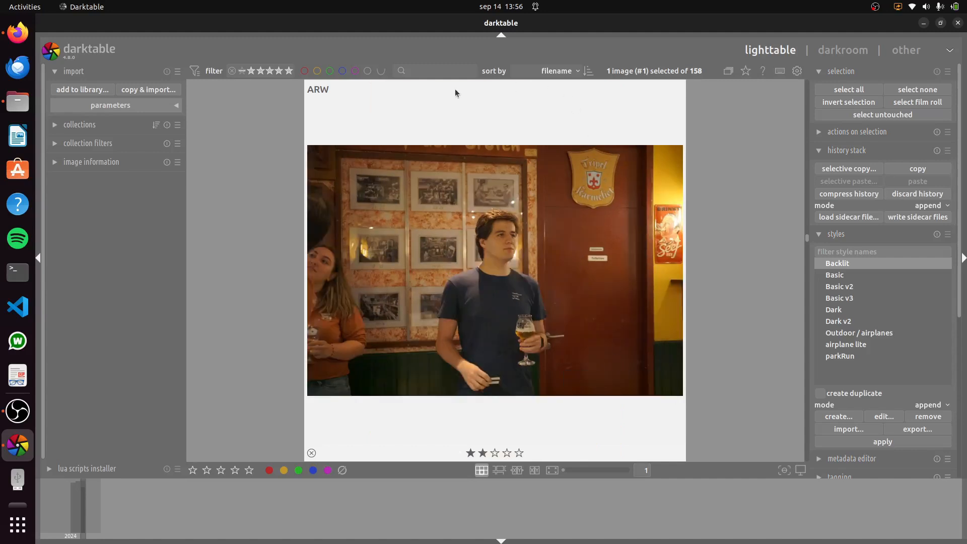
pyautogui.click(636, 121)
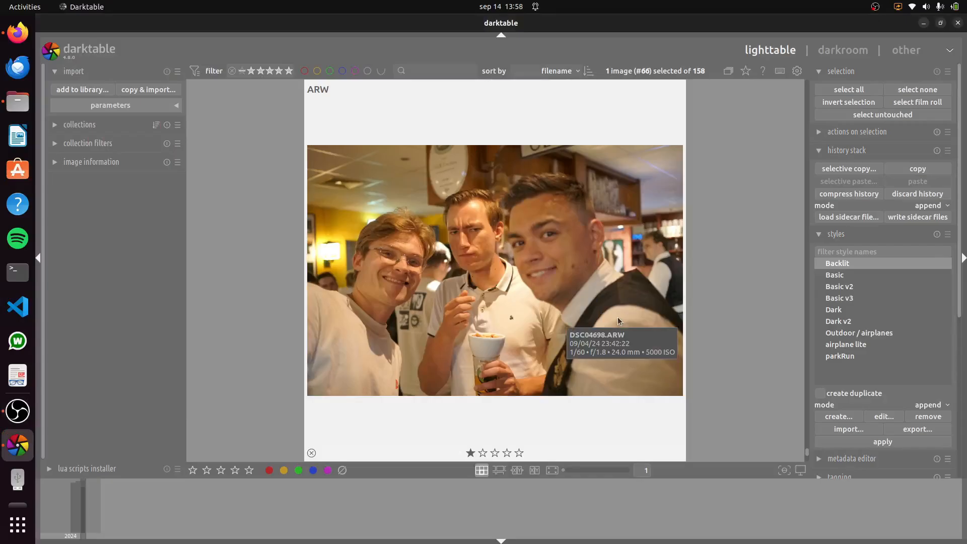
# Step: Select the group selfie DSC04698.ARW and compare it with its neighbouring shots
pyautogui.click(618, 317)
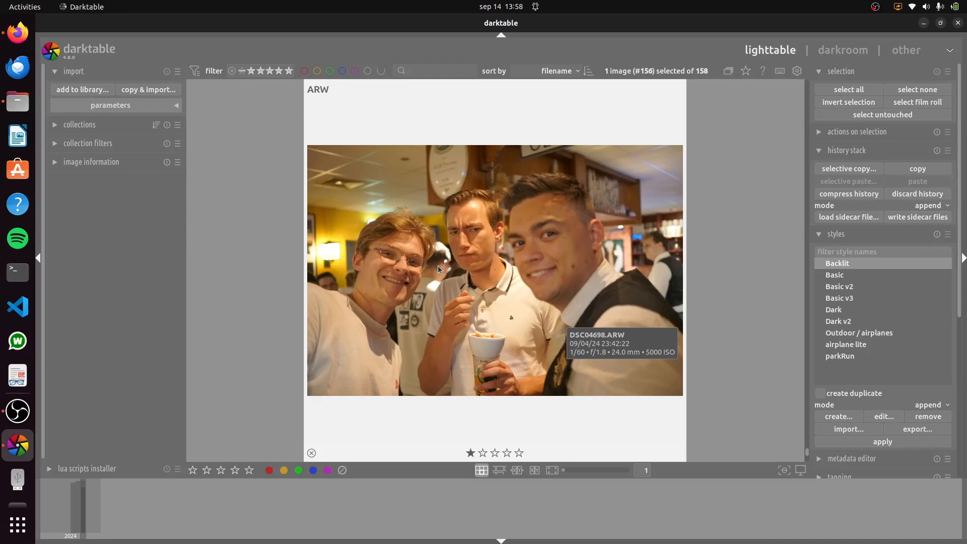
pyautogui.scroll(-2, 505, 302)
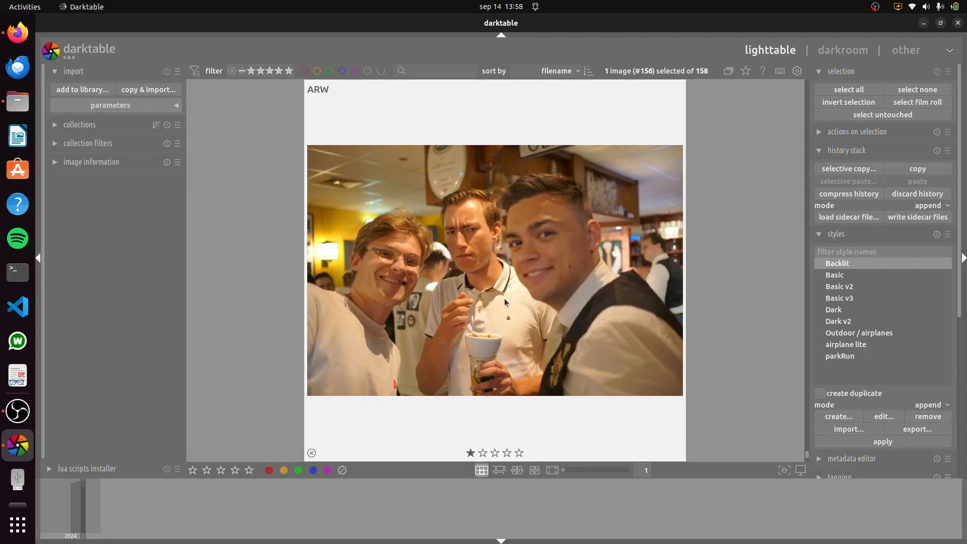
pyautogui.scroll(2, 505, 299)
pyautogui.scroll(-1, 505, 300)
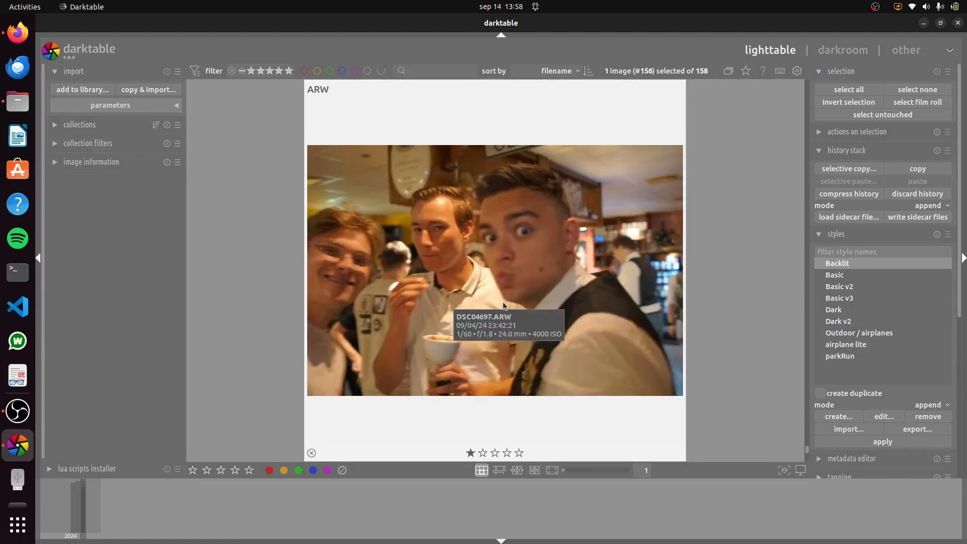
pyautogui.scroll(-1, 503, 304)
pyautogui.scroll(-1, 505, 306)
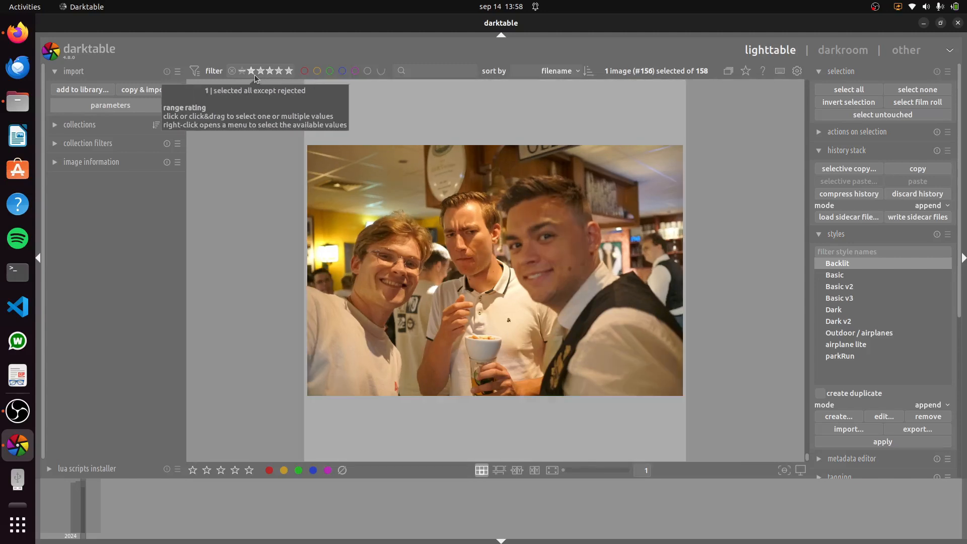
# Step: Filter the collection to two-star photos only and show the thumbnails eight per row
pyautogui.click(259, 74)
pyautogui.scroll(-5, 354, 235)
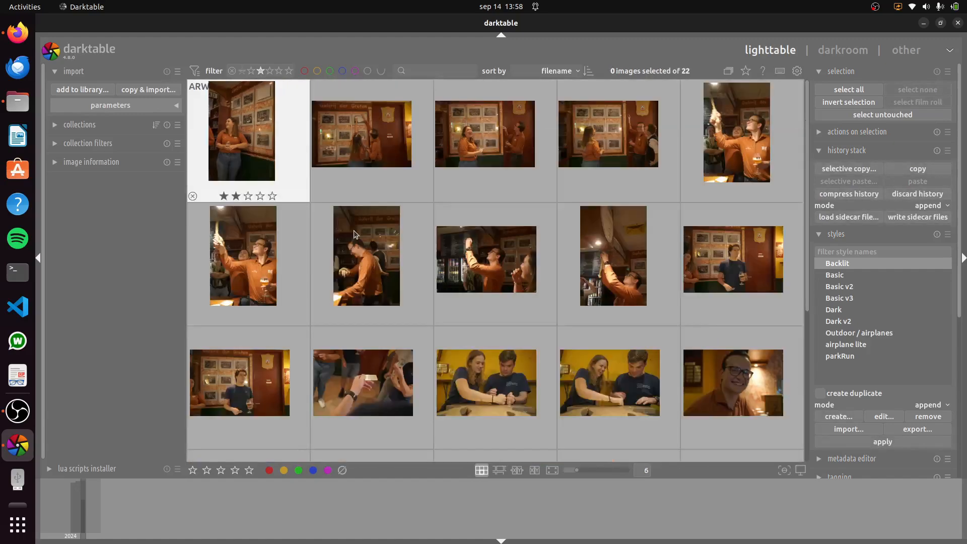
pyautogui.scroll(-2, 355, 234)
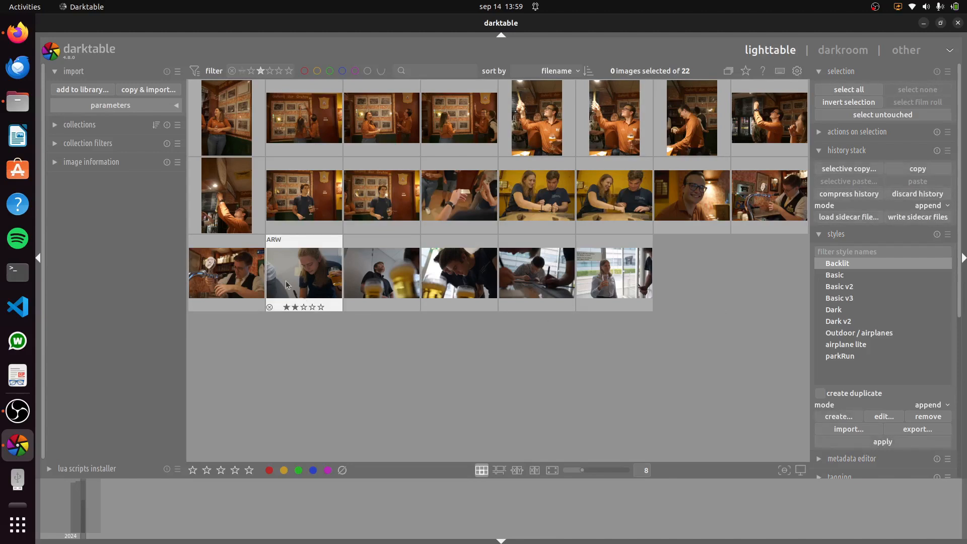
pyautogui.click(249, 143)
pyautogui.keyDown('shift'); pyautogui.click(243, 276); pyautogui.keyUp('shift')
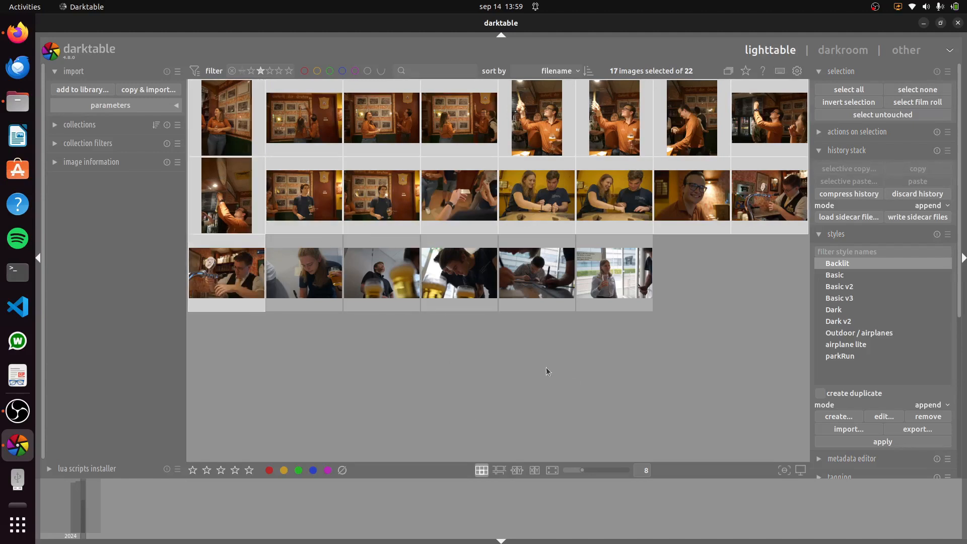
pyautogui.click(643, 414)
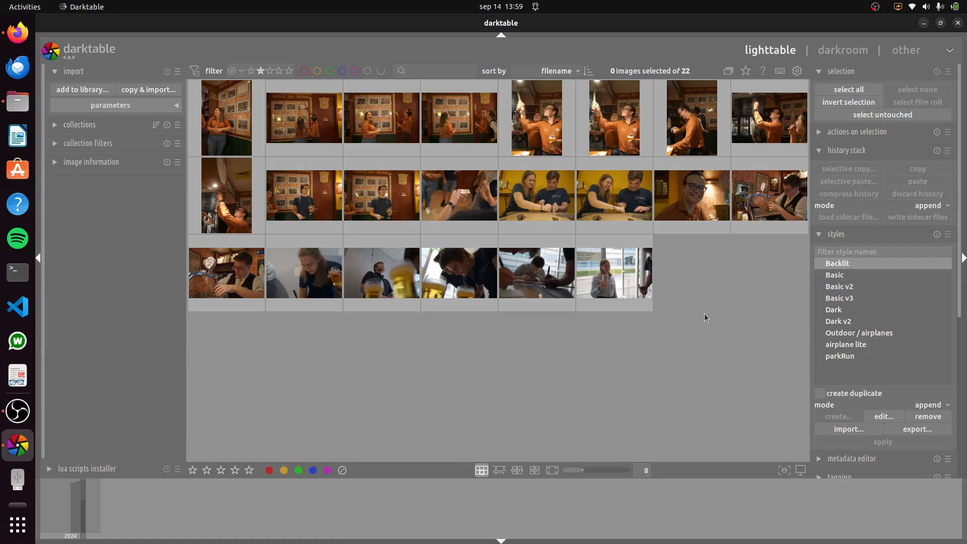
# Step: Select the first photo, collapse the selection and history stack modules, and look through the available styles, including Basic v3, Dark v2 and Backlit
pyautogui.click(247, 101)
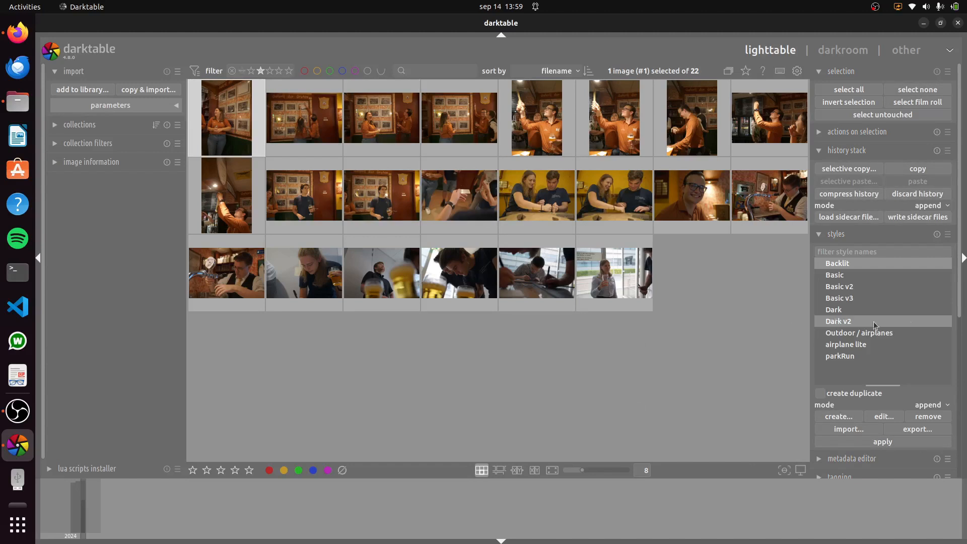
pyautogui.click(820, 235)
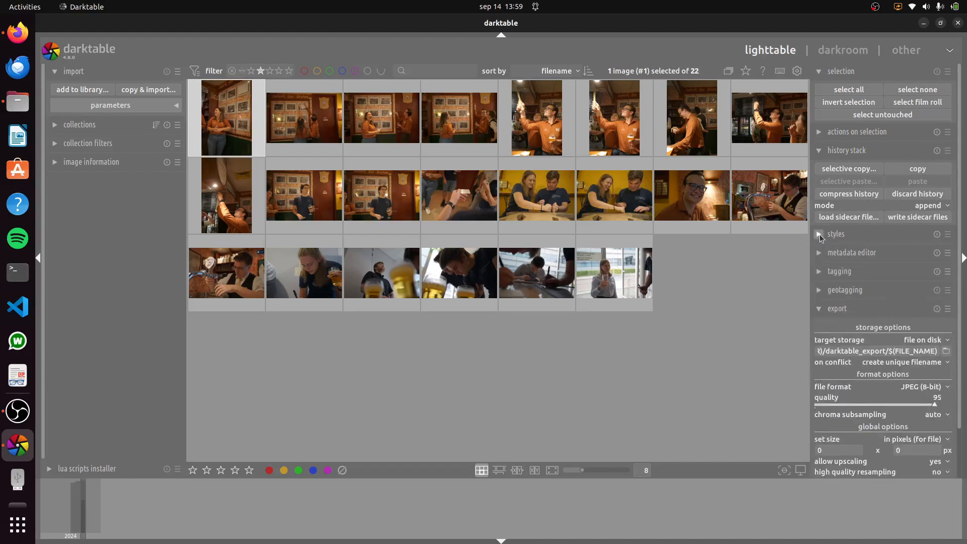
pyautogui.click(821, 149)
pyautogui.click(821, 71)
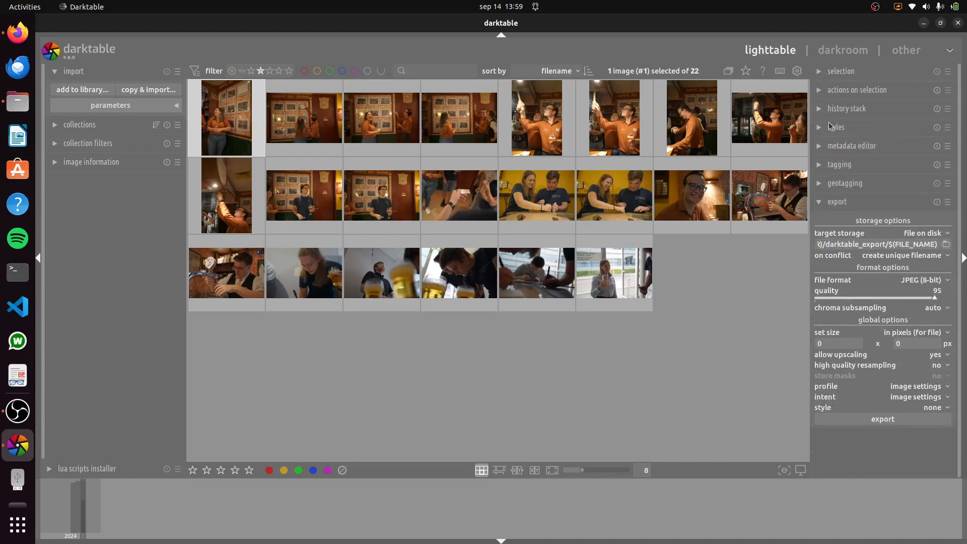
pyautogui.click(821, 128)
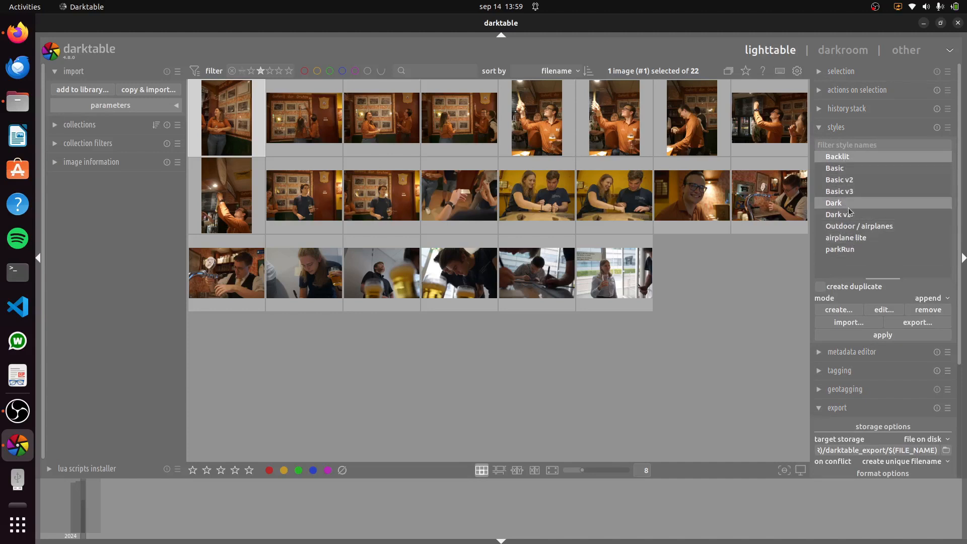
pyautogui.moveTo(851, 196)
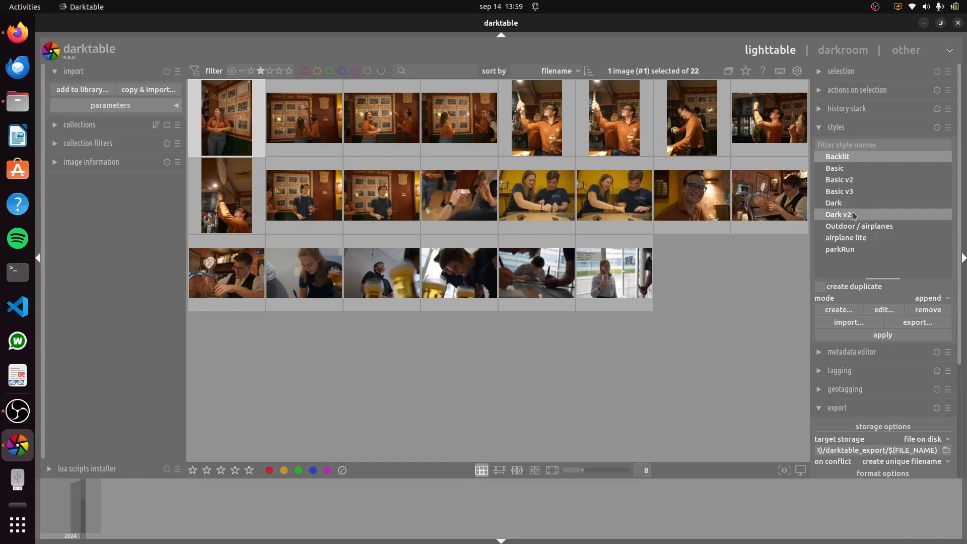
pyautogui.moveTo(854, 214)
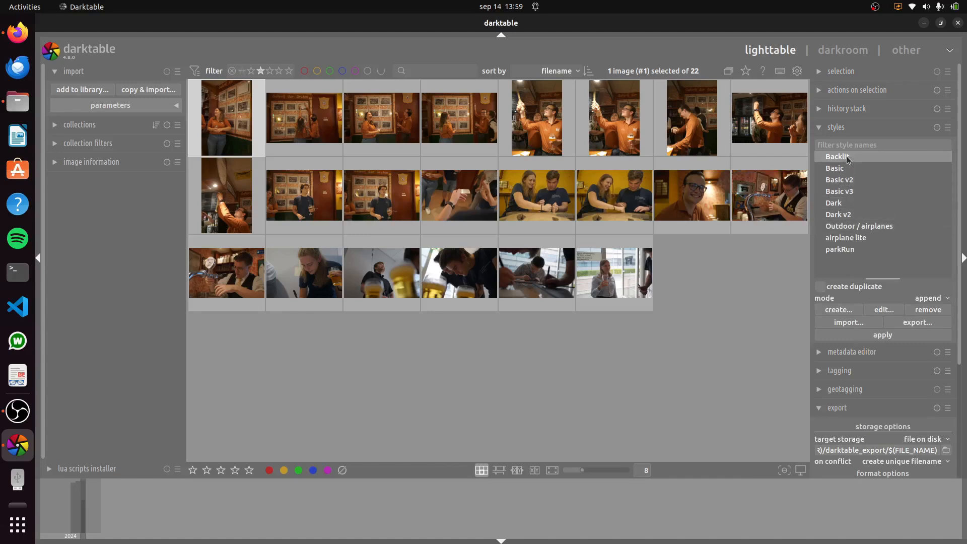
pyautogui.moveTo(848, 159)
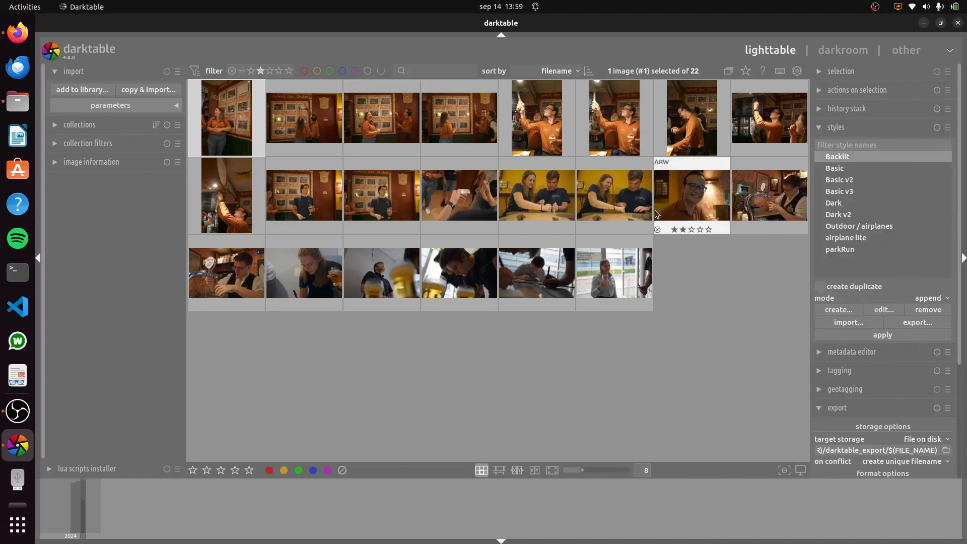
pyautogui.moveTo(882, 183)
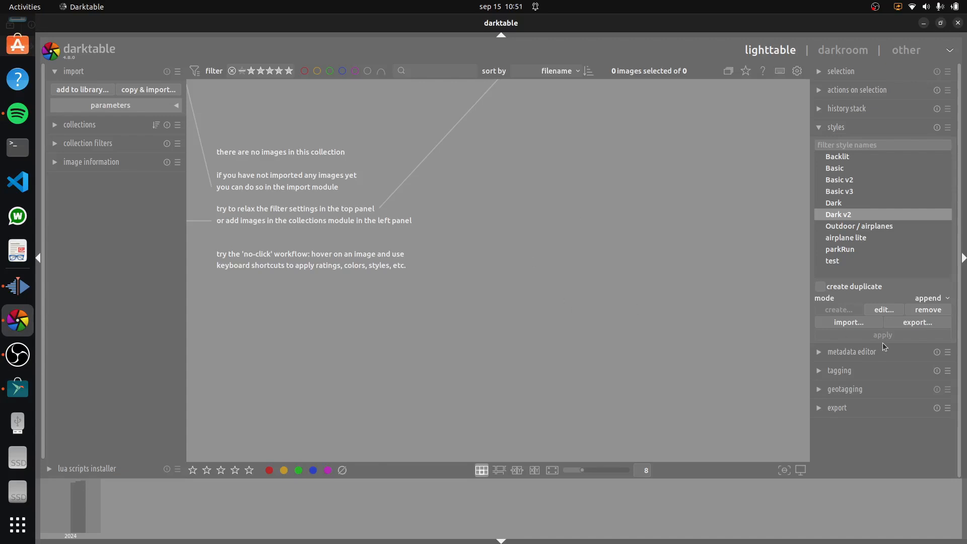
# Step: Import the style files Dark v2.dtstyle, Basic v3.dtstyle and Backlit.dtstyle from the Styles folder in the home directory
pyautogui.click(858, 325)
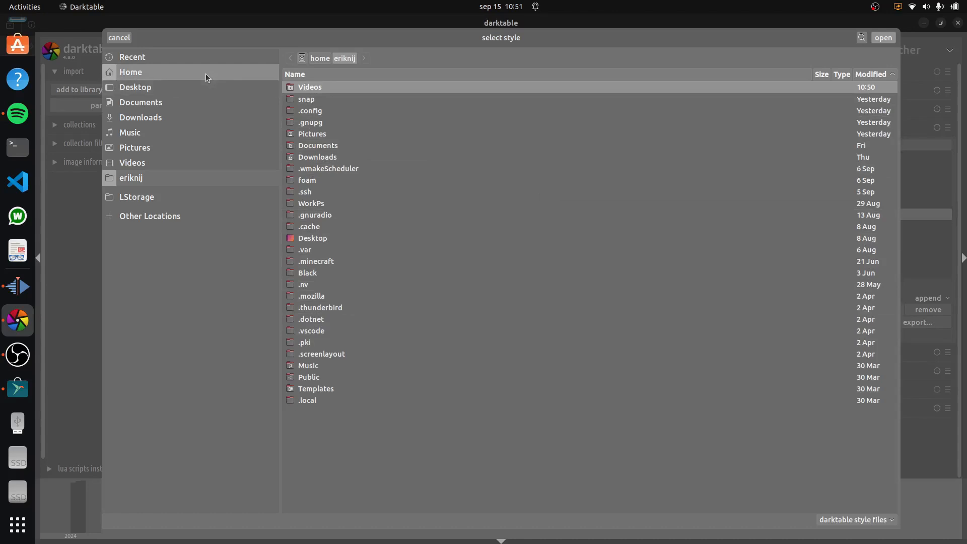
pyautogui.click(206, 74)
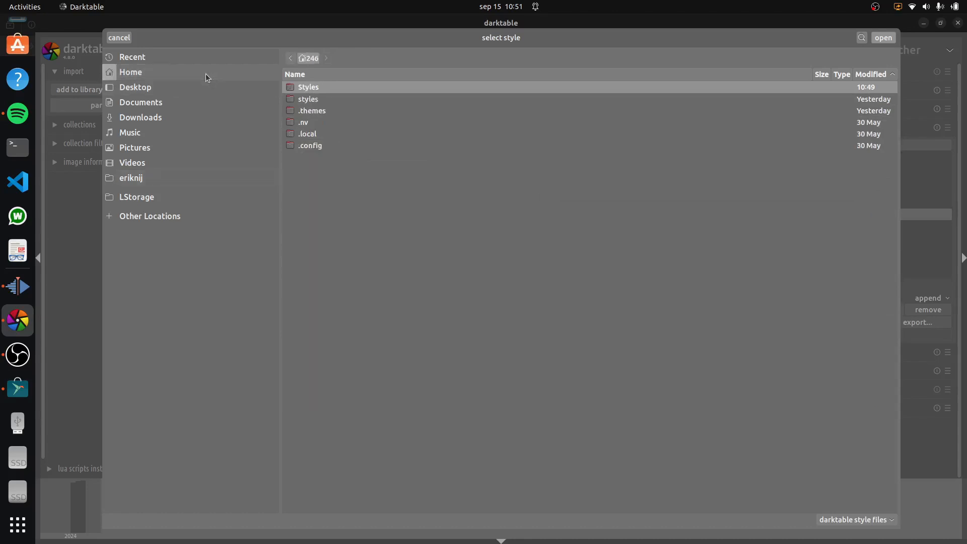
pyautogui.doubleClick(321, 89)
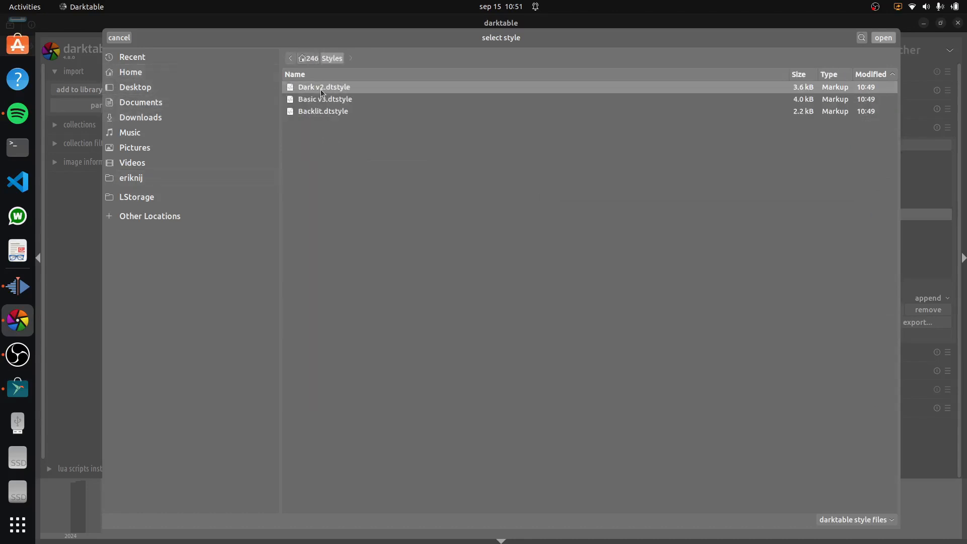
pyautogui.moveTo(333, 112); pyautogui.dragTo(329, 86)
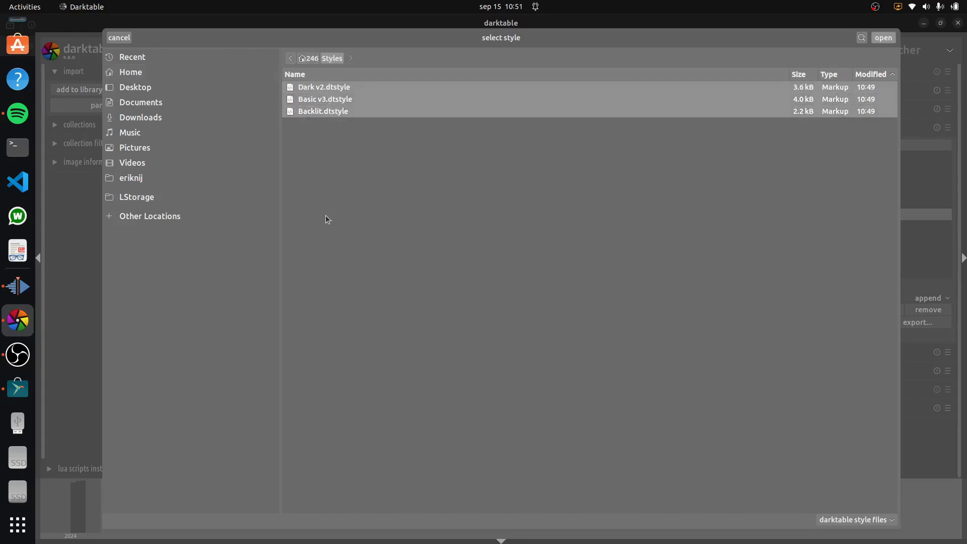
pyautogui.click(315, 114)
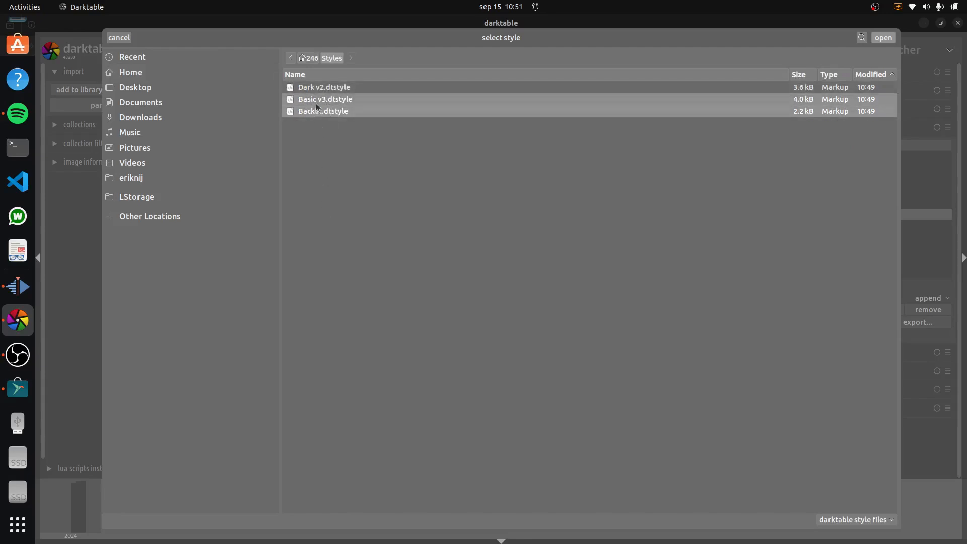
pyautogui.click(316, 102)
pyautogui.click(320, 91)
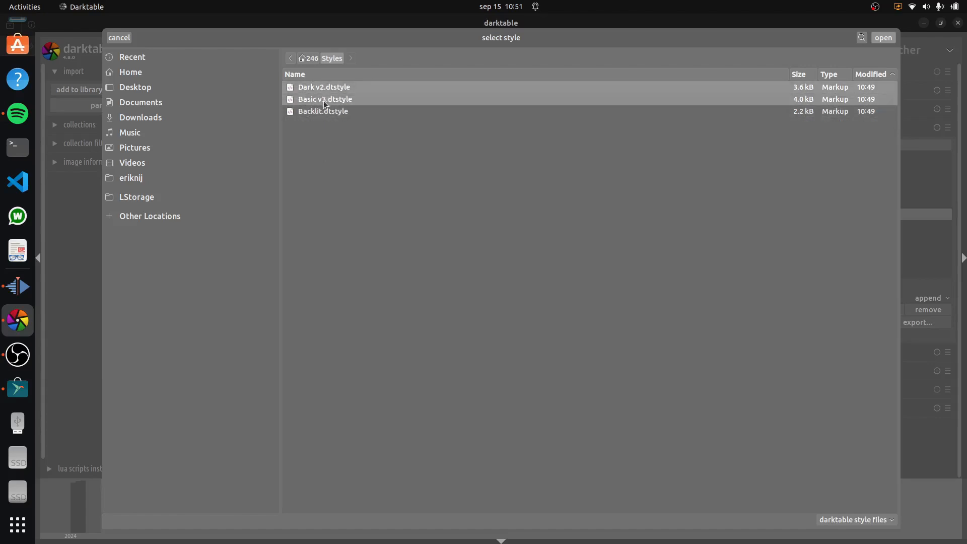
pyautogui.keyDown('shift'); pyautogui.click(329, 113); pyautogui.keyUp('shift')
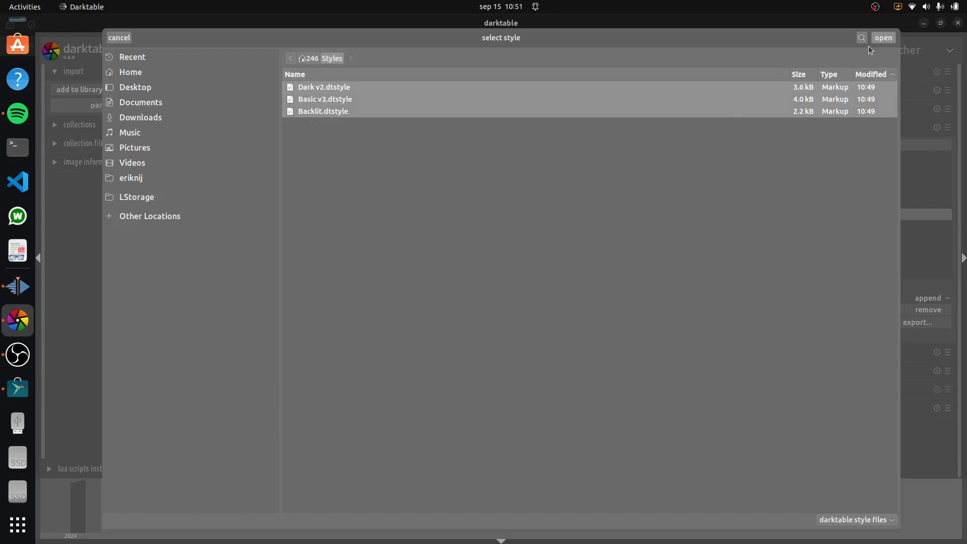
pyautogui.click(883, 38)
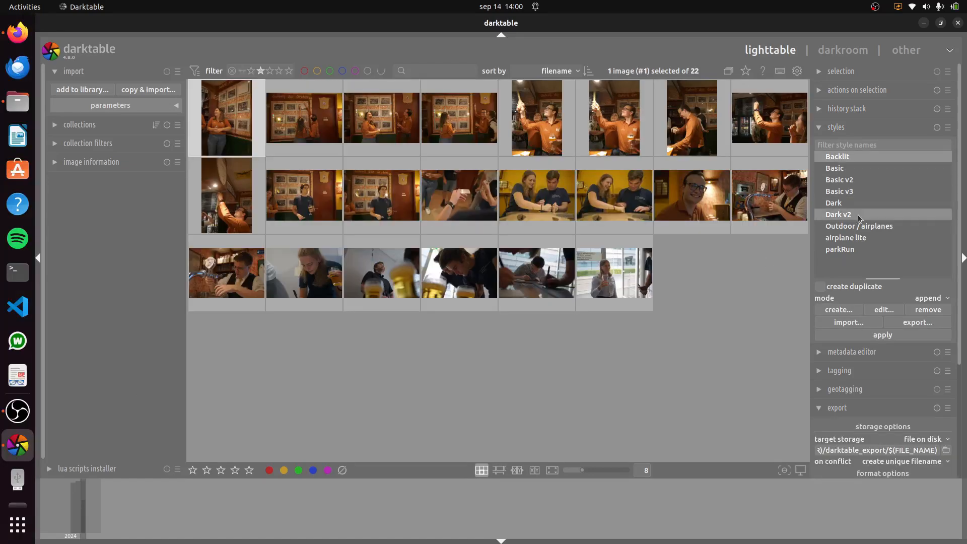
# Step: Apply the Basic v3 style to all photos in the filtered collection
pyautogui.click(631, 294)
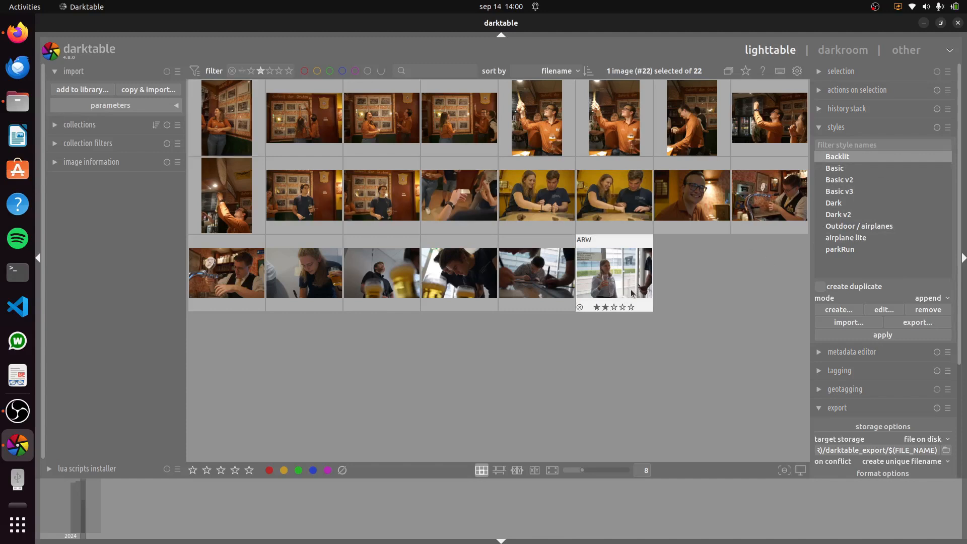
pyautogui.hotkey('ctrl', 'a')
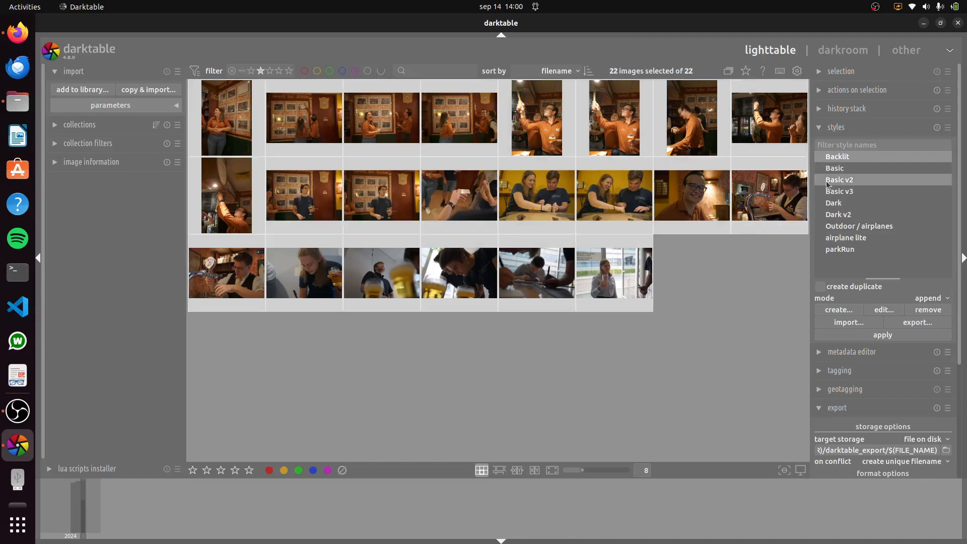
pyautogui.click(847, 196)
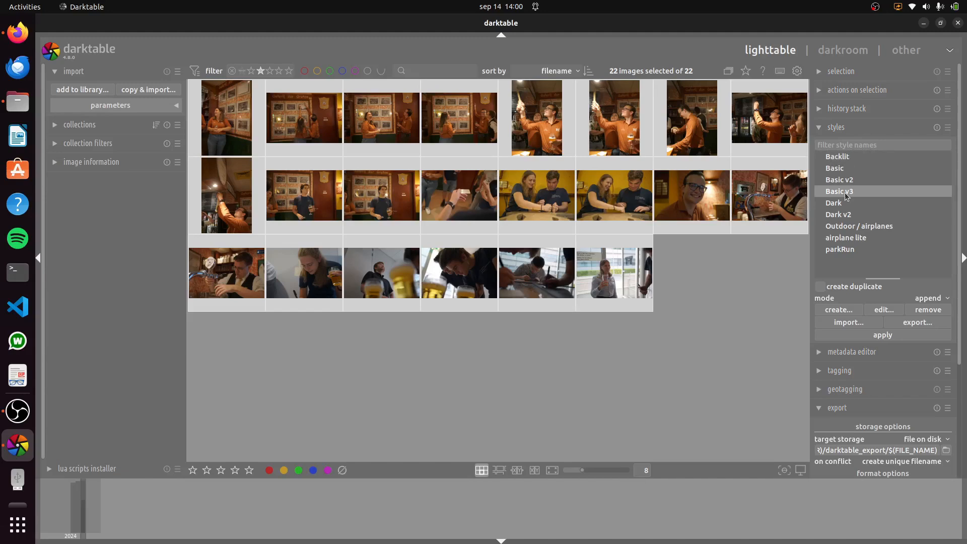
pyautogui.click(906, 337)
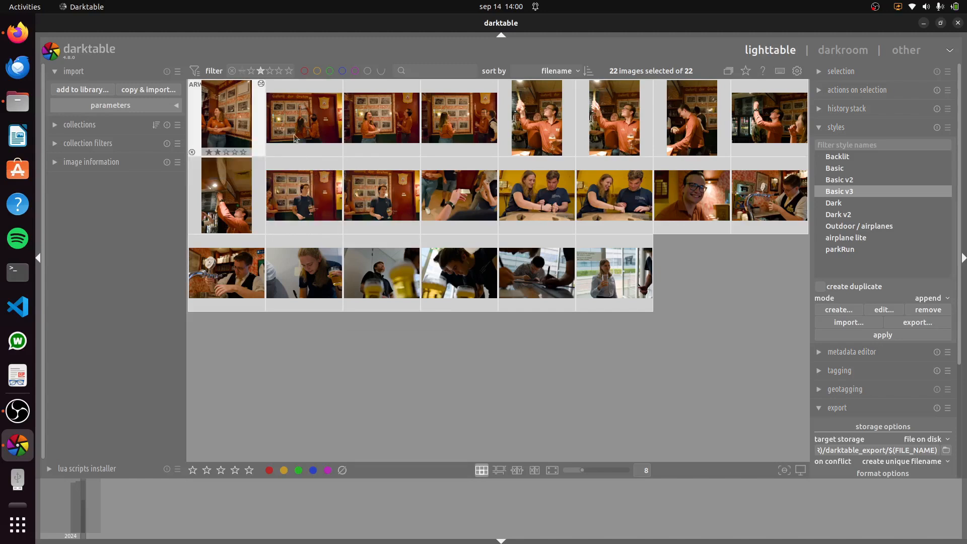
# Step: Discard the edit history of all photos in the filtered collection
pyautogui.click(613, 260)
pyautogui.hotkey('ctrl', 'a')
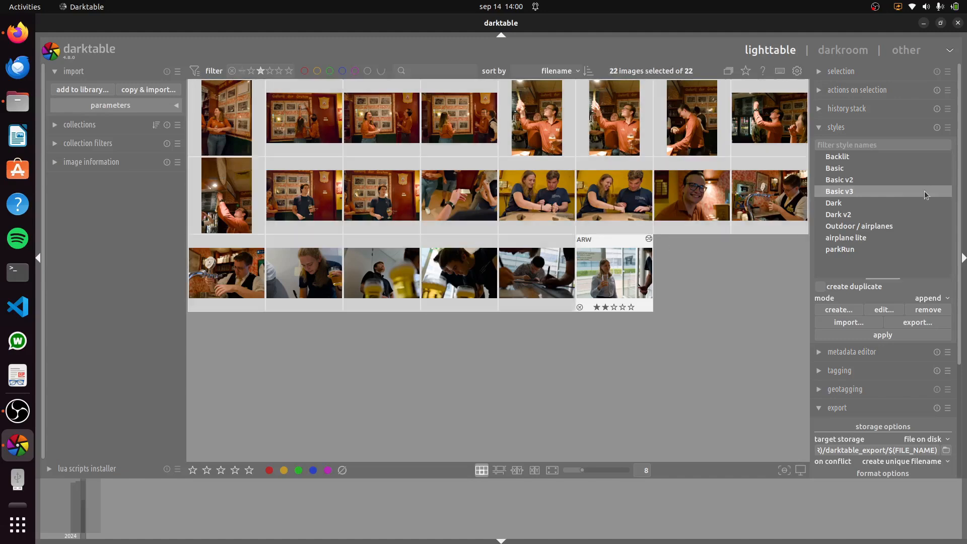
pyautogui.click(831, 115)
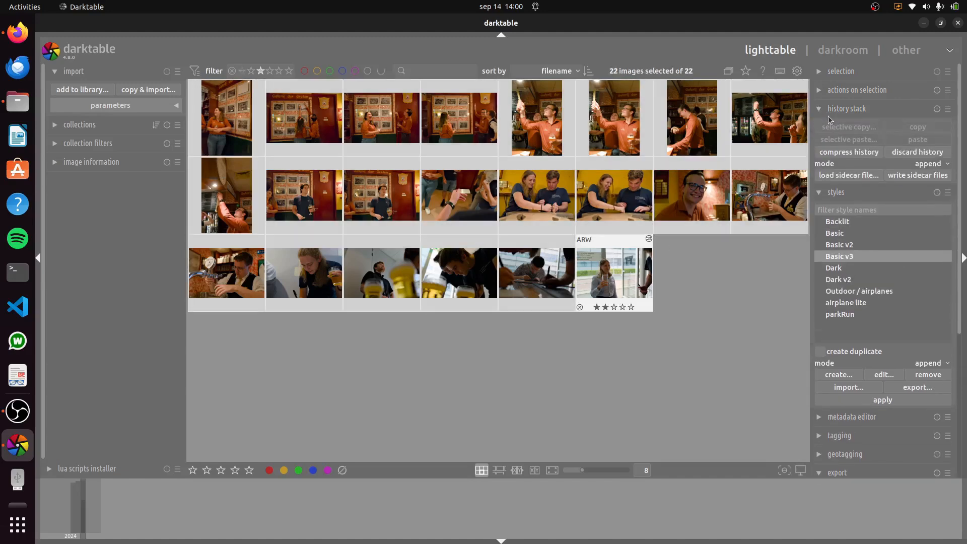
pyautogui.click(911, 155)
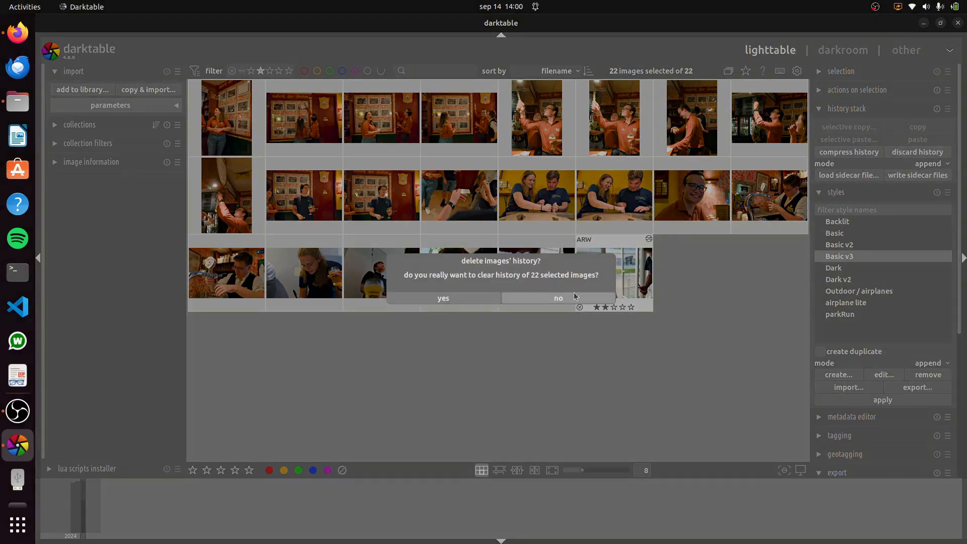
pyautogui.click(430, 301)
pyautogui.click(216, 129)
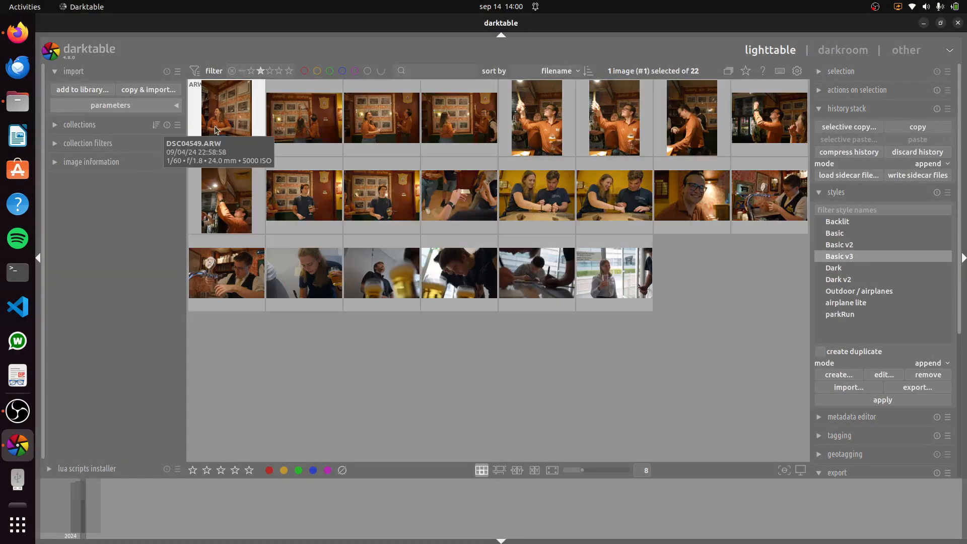
pyautogui.doubleClick(215, 127)
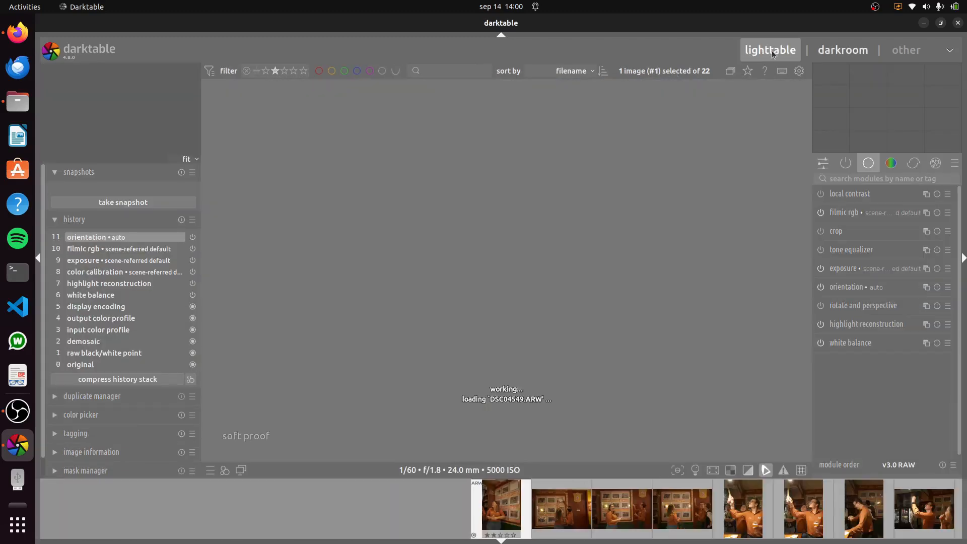
pyautogui.click(773, 53)
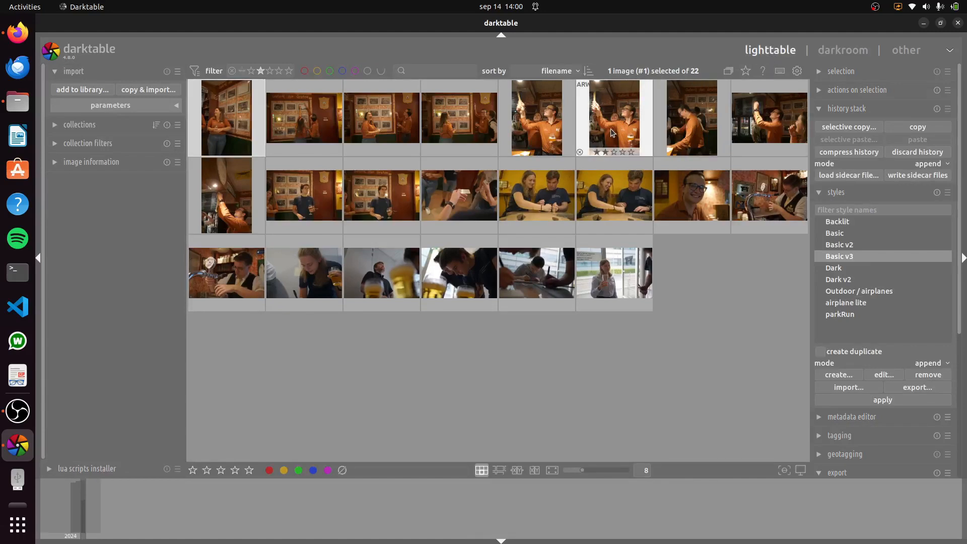
# Step: Open the third photo in the darkroom and switch on sharpen, haze removal, lens correction and denoise (profiled)
pyautogui.click(384, 127)
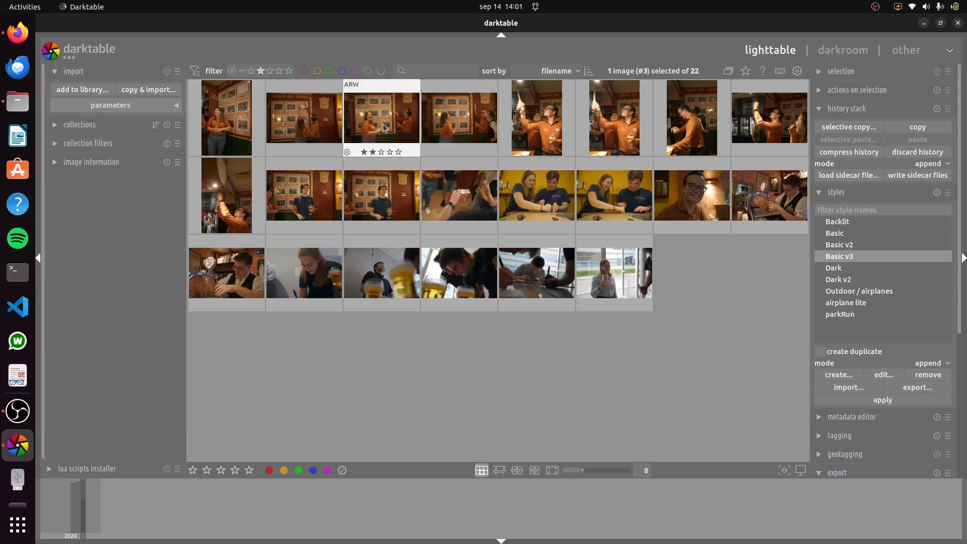
pyautogui.doubleClick(384, 128)
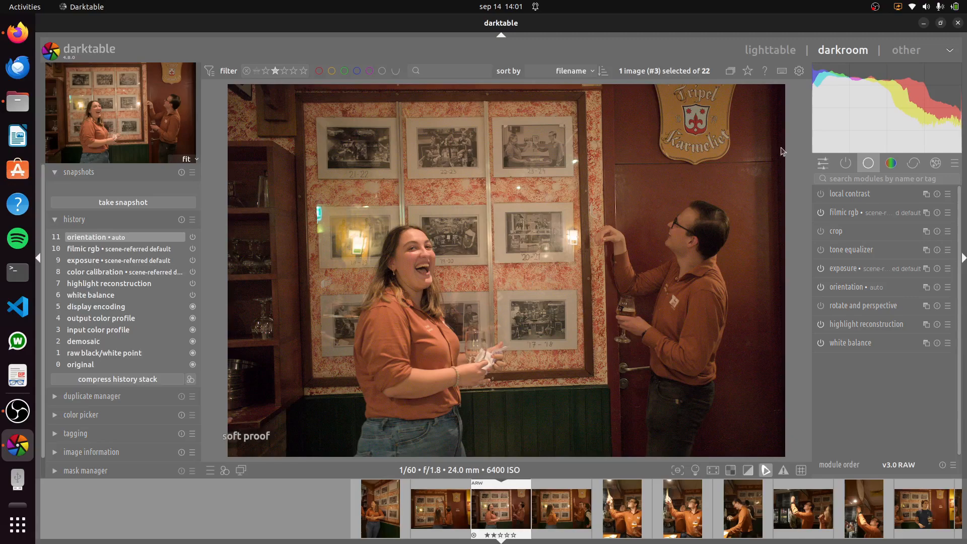
pyautogui.click(913, 163)
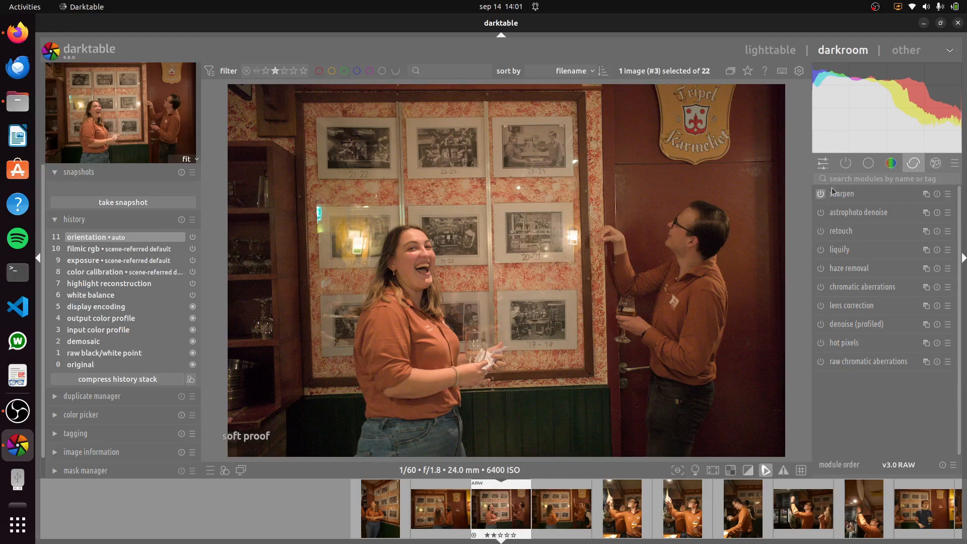
pyautogui.click(821, 194)
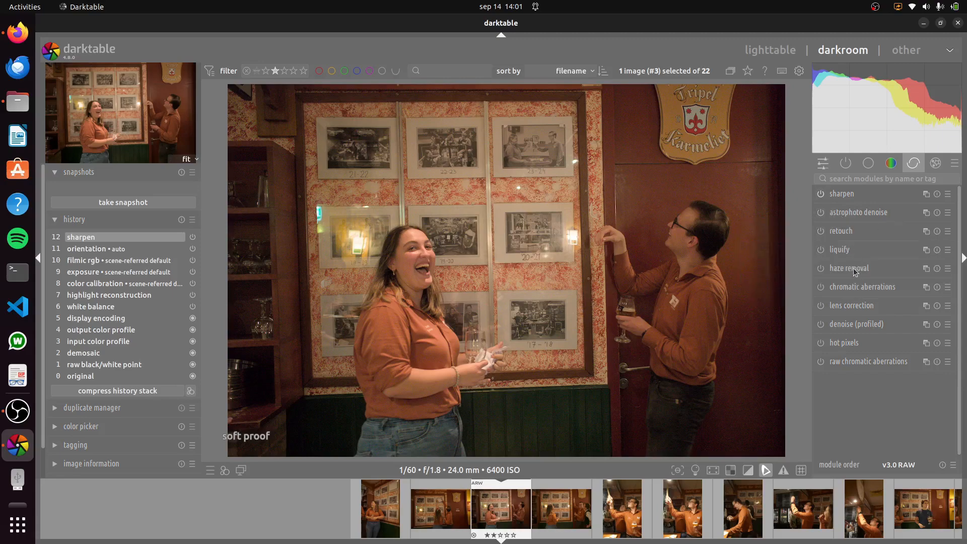
pyautogui.click(821, 268)
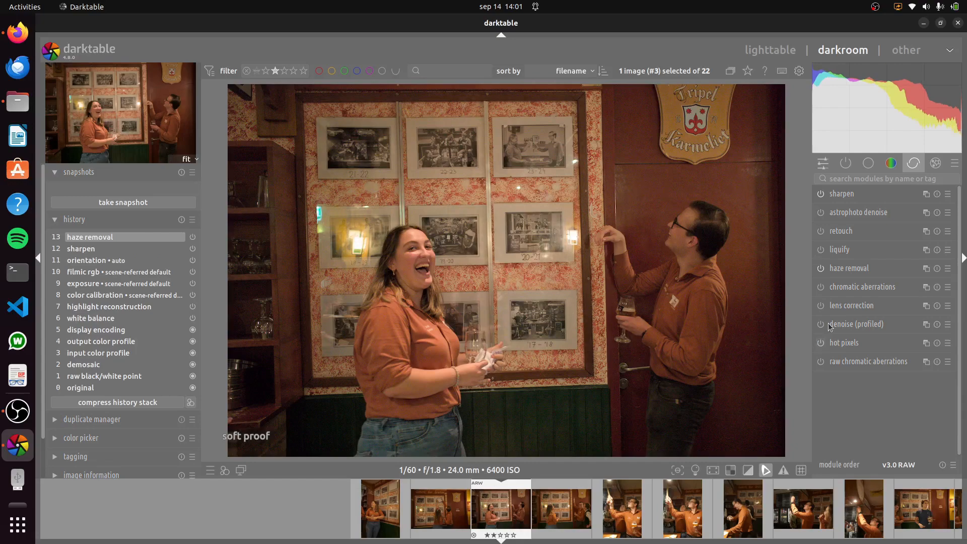
pyautogui.click(823, 308)
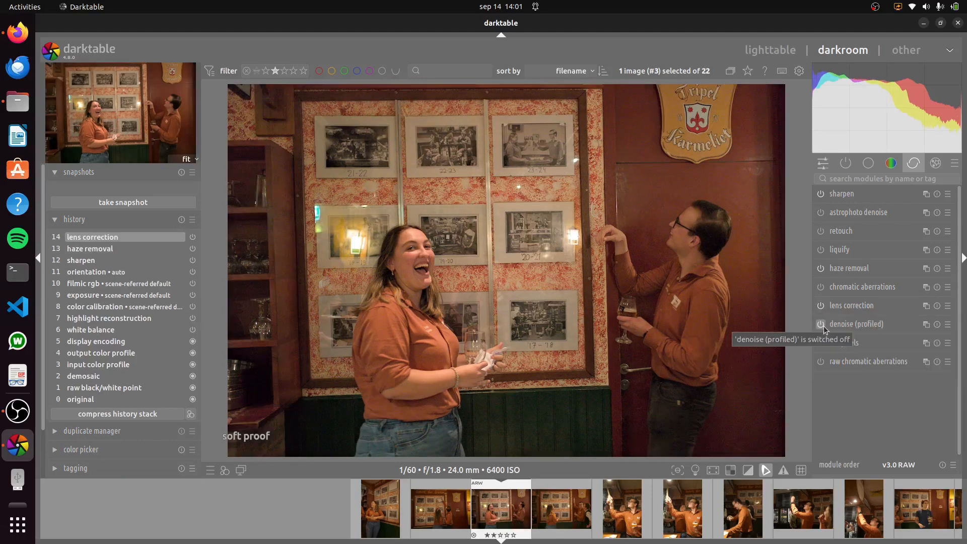
pyautogui.click(821, 325)
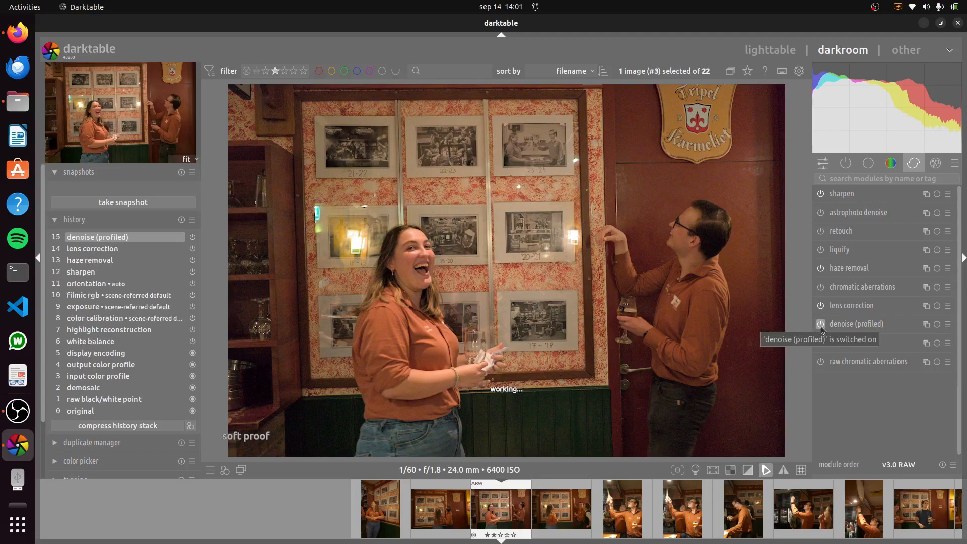
# Step: Compare the laughing woman's face at 100% zoom with denoise (profiled) switched off and on
pyautogui.click(857, 324)
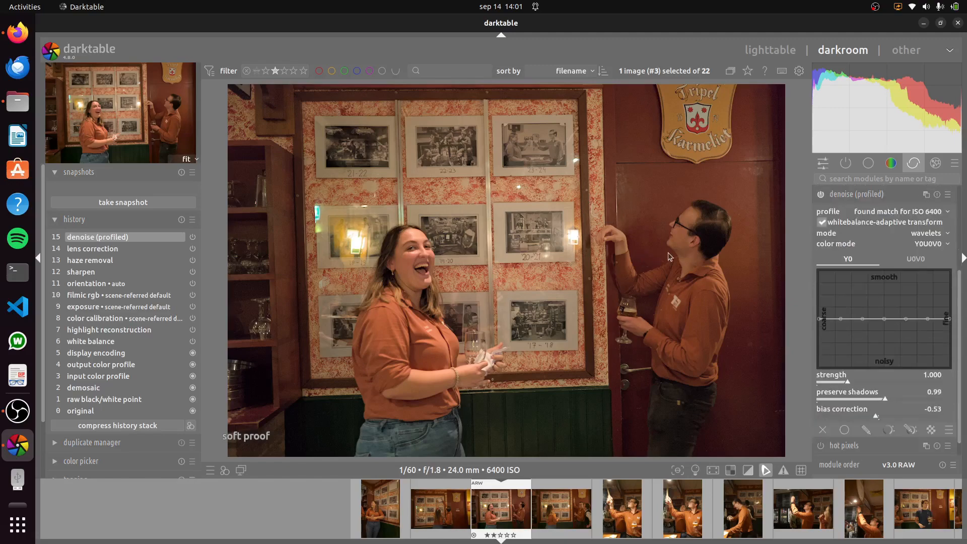
pyautogui.scroll(5, 449, 263)
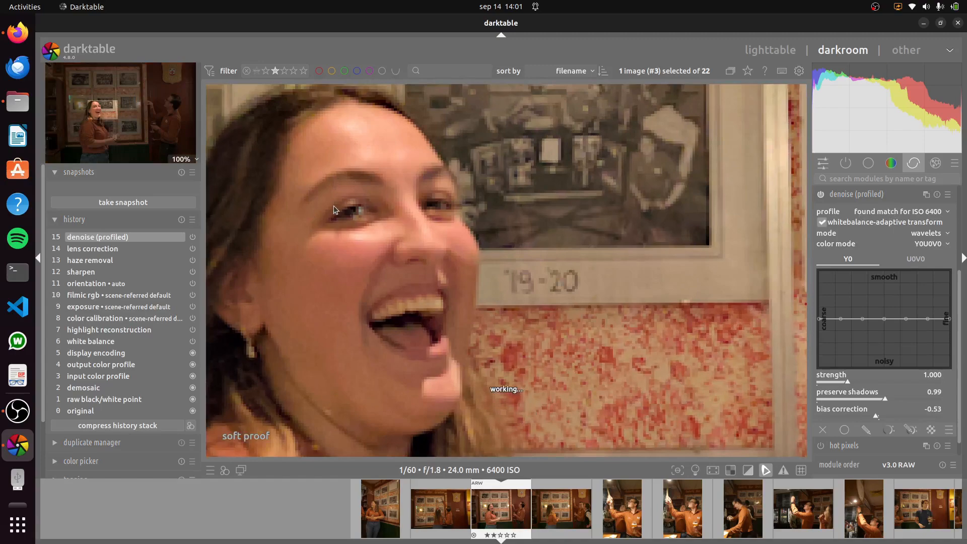
pyautogui.moveTo(333, 206); pyautogui.dragTo(474, 225)
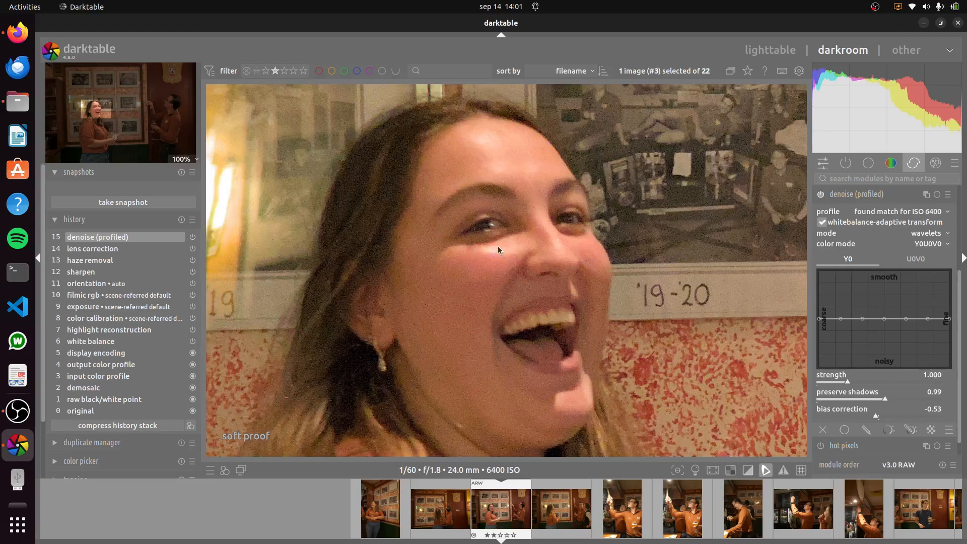
pyautogui.click(824, 196)
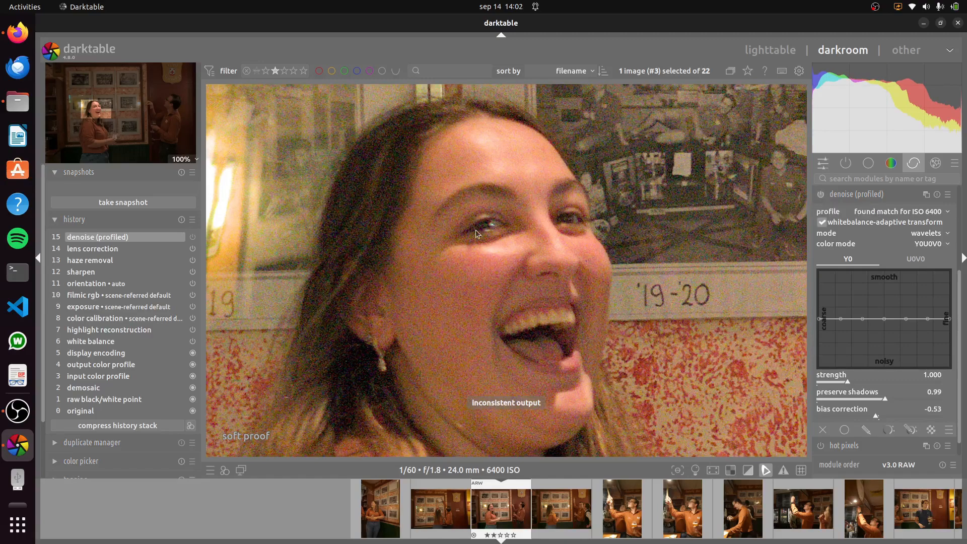
pyautogui.click(822, 197)
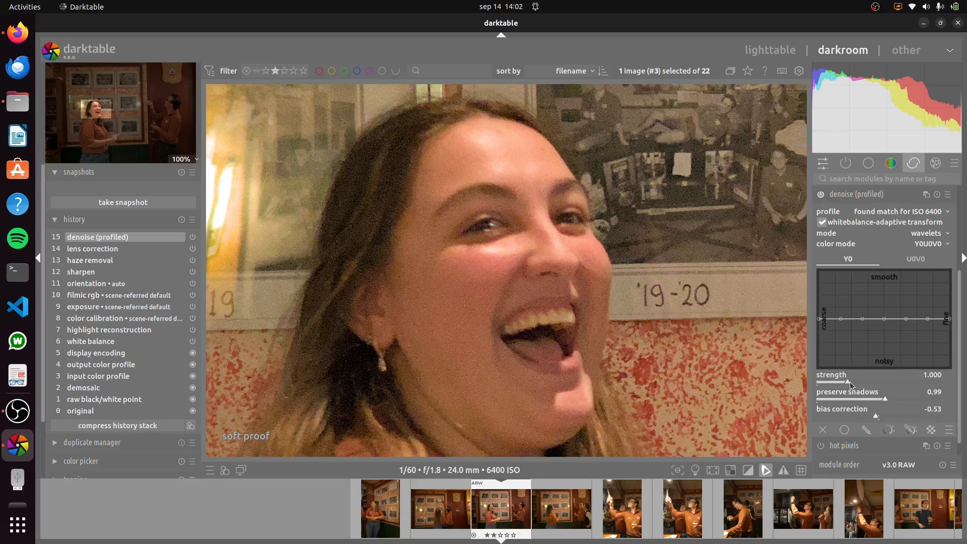
# Step: Set the denoise (profiled) strength to 1.300 and compare the photo with the module switched off and on
pyautogui.scroll(3, 851, 382)
pyautogui.click(821, 197)
pyautogui.click(821, 197)
pyautogui.click(821, 197)
pyautogui.click(821, 197)
pyautogui.scroll(-3, 677, 304)
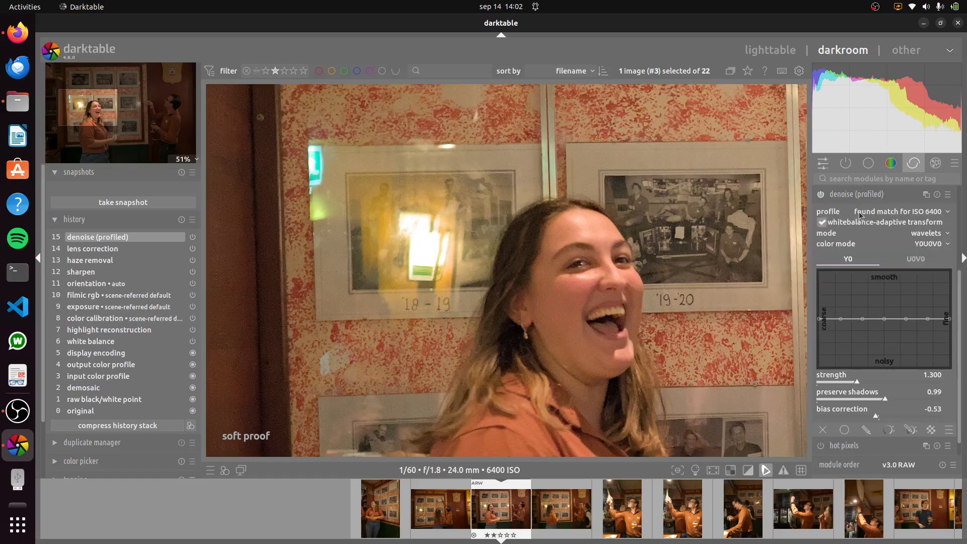
pyautogui.scroll(-2, 660, 260)
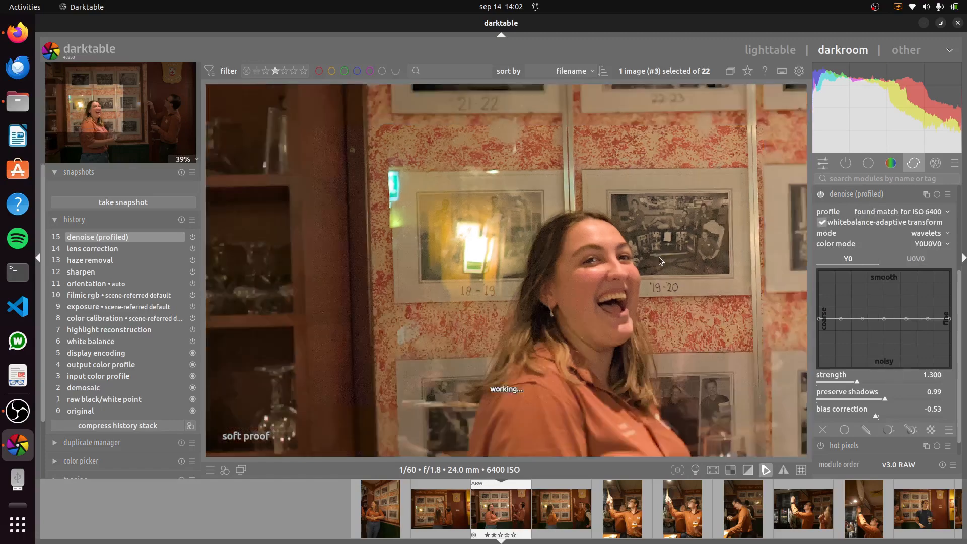
pyautogui.scroll(-2, 659, 257)
pyautogui.click(872, 195)
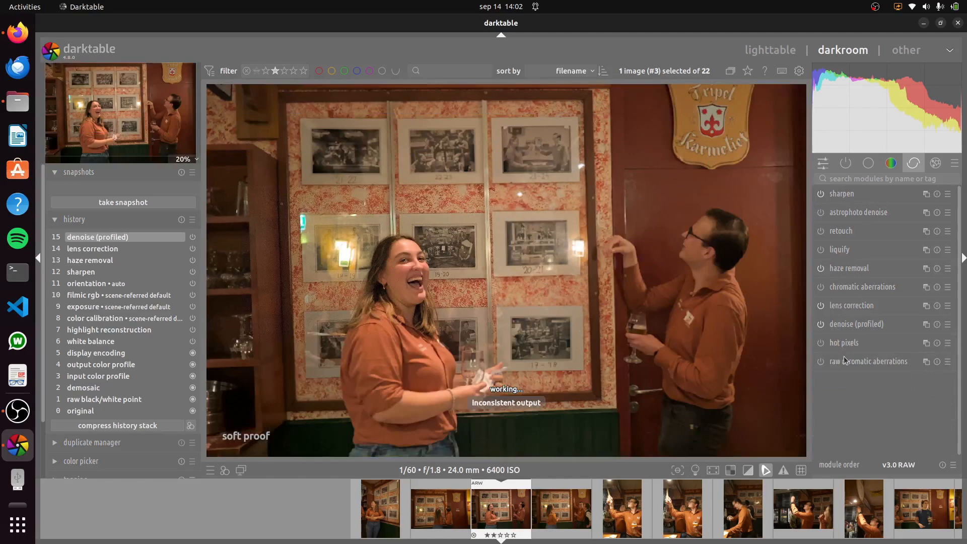
# Step: Open the color balance rgb module's master settings and fit the whole photo in the view
pyautogui.click(894, 163)
pyautogui.click(870, 193)
pyautogui.click(870, 193)
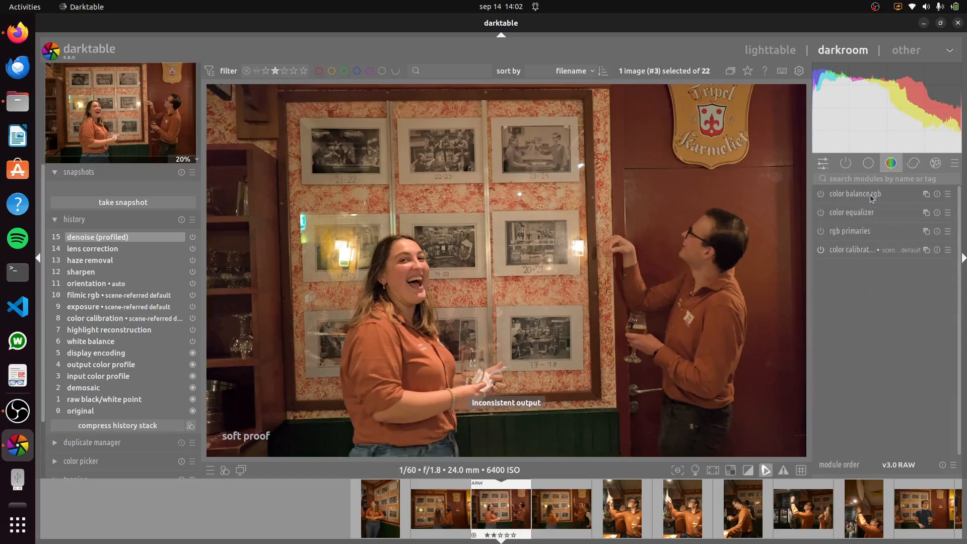
pyautogui.scroll(-1, 476, 247)
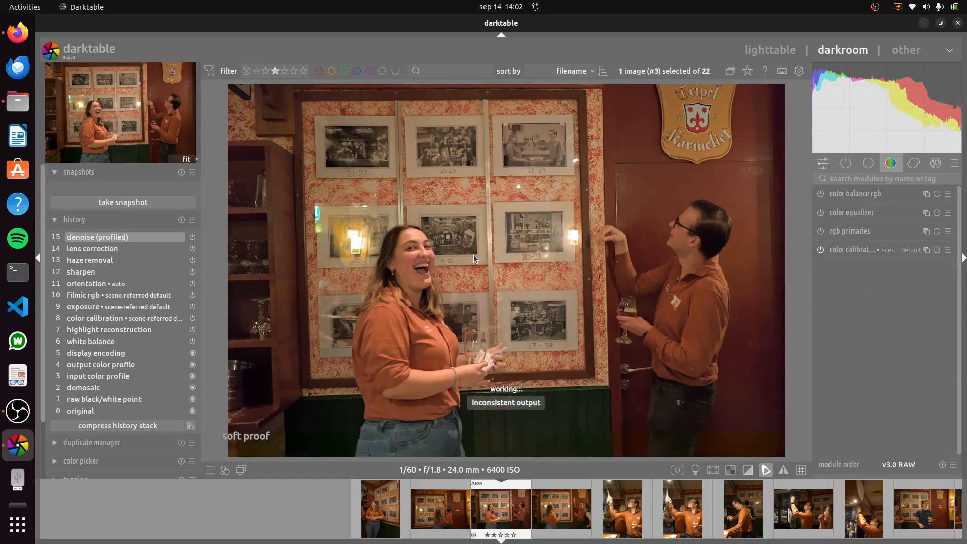
pyautogui.click(865, 195)
pyautogui.moveTo(959, 282); pyautogui.dragTo(960, 303)
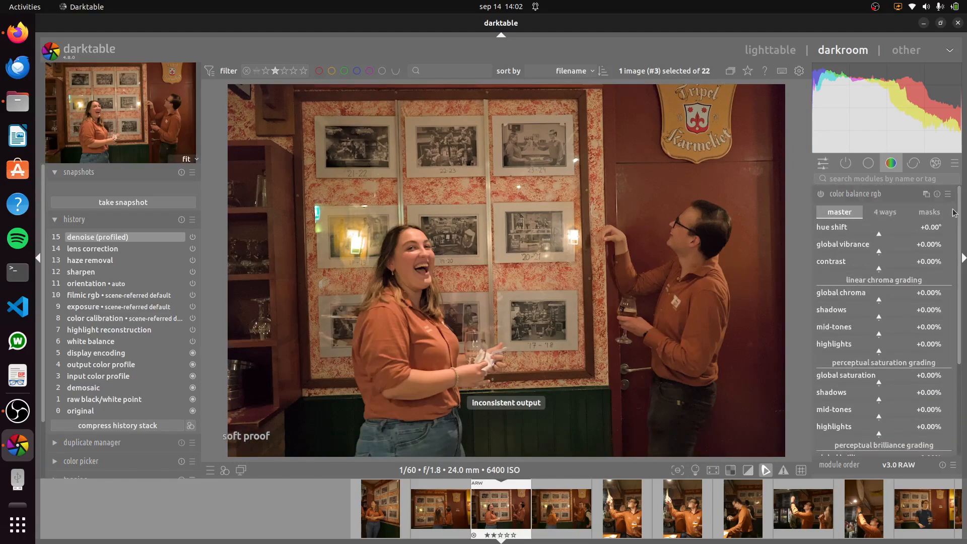
# Step: Try the color balance rgb presets add basic colorfulness (legacy) and basic colorfulness: standard, vibrant colors and natural skin
pyautogui.click(948, 195)
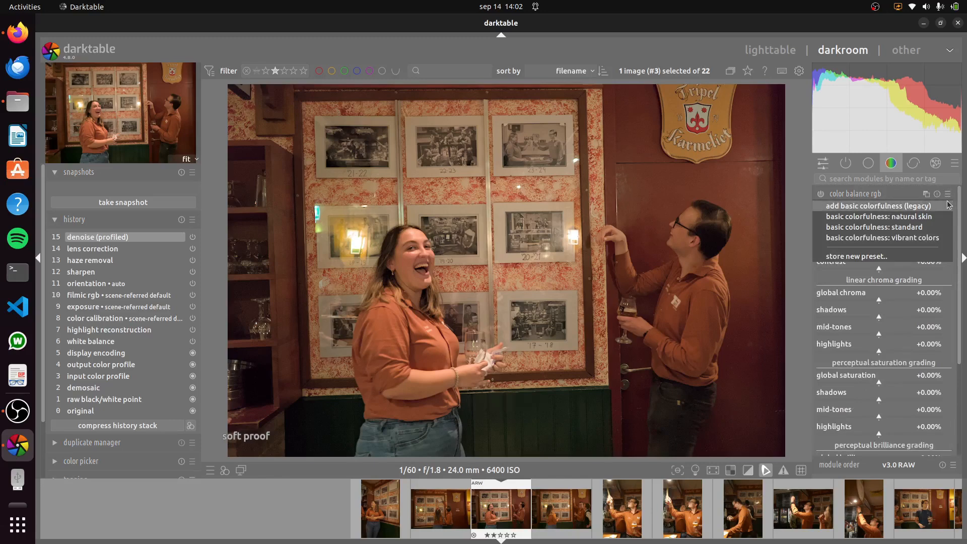
pyautogui.click(949, 206)
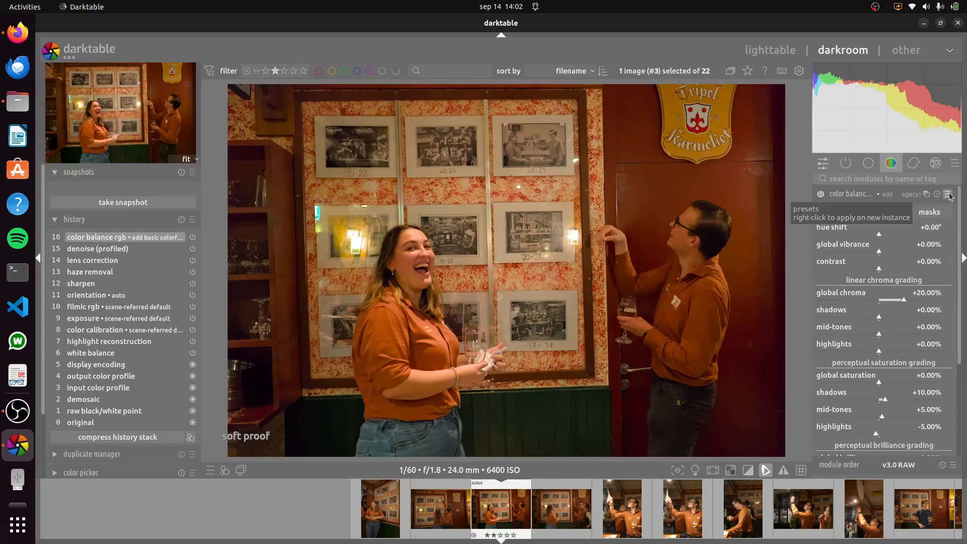
pyautogui.click(949, 195)
pyautogui.click(944, 227)
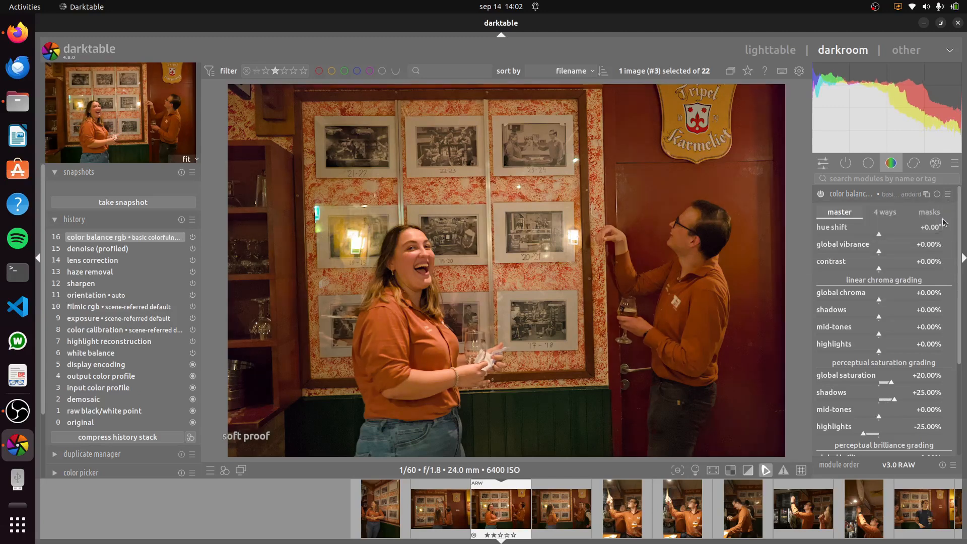
pyautogui.click(948, 195)
pyautogui.click(934, 241)
pyautogui.click(947, 195)
pyautogui.click(937, 214)
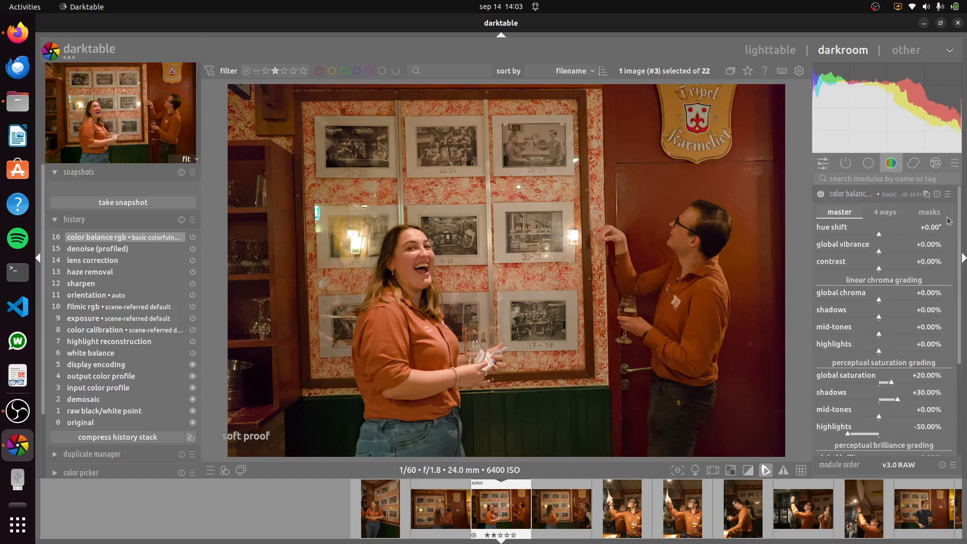
# Step: Apply the basic colorfulness: standard preset in color balance rgb and reduce global saturation to 12%
pyautogui.click(947, 194)
pyautogui.click(931, 232)
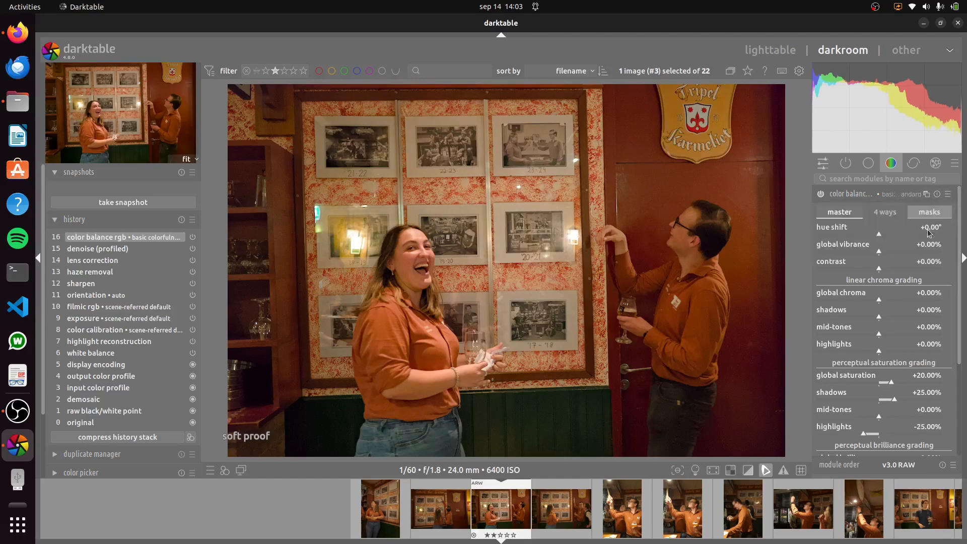
pyautogui.scroll(-1, 961, 295)
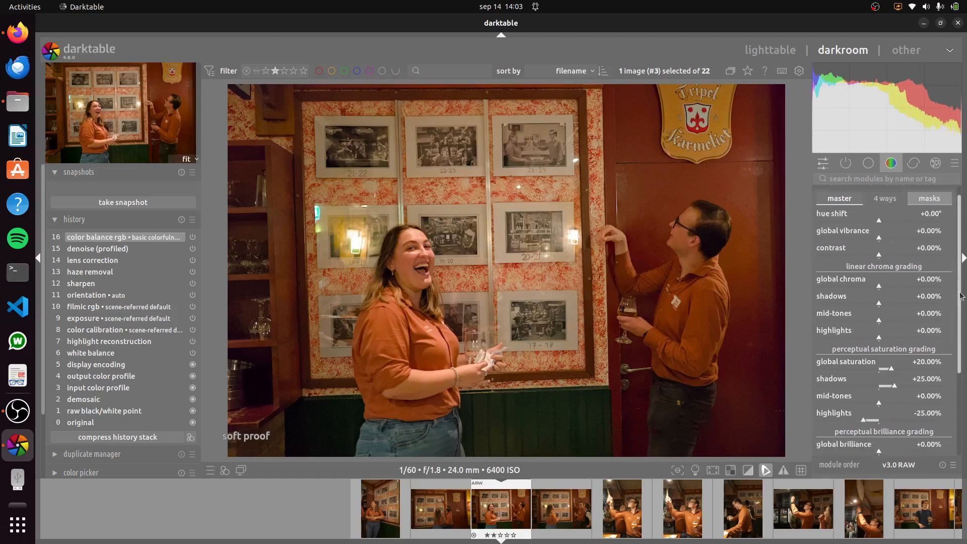
pyautogui.scroll(-4, 961, 296)
pyautogui.click(889, 316)
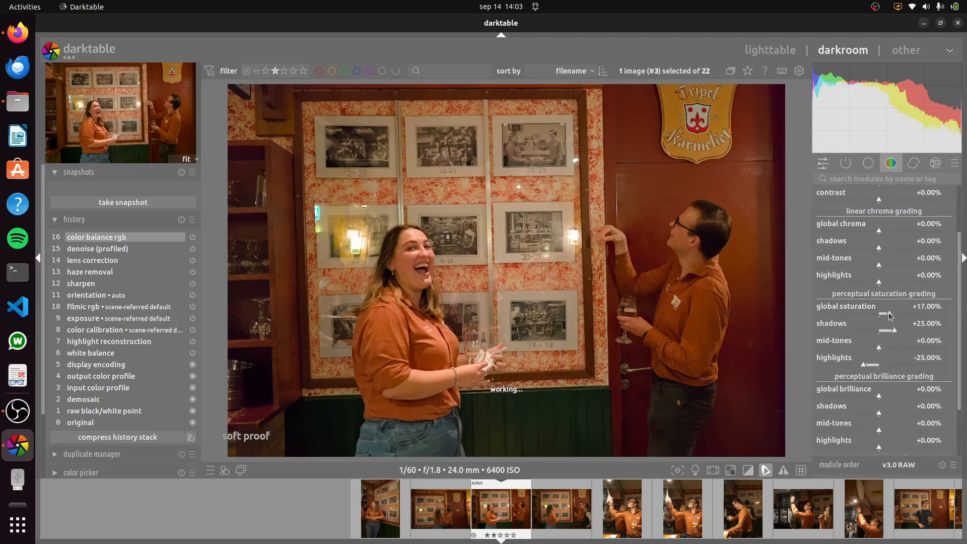
pyautogui.scroll(-1, 890, 316)
pyautogui.scroll(-1, 890, 316)
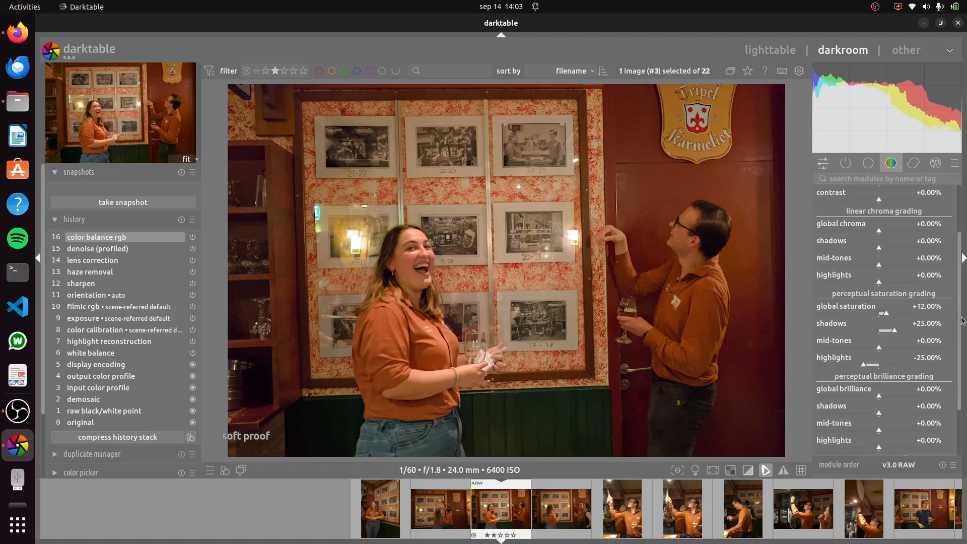
# Step: Try a higher global vibrance in color balance rgb and reset it to its default
pyautogui.moveTo(960, 321); pyautogui.dragTo(955, 256)
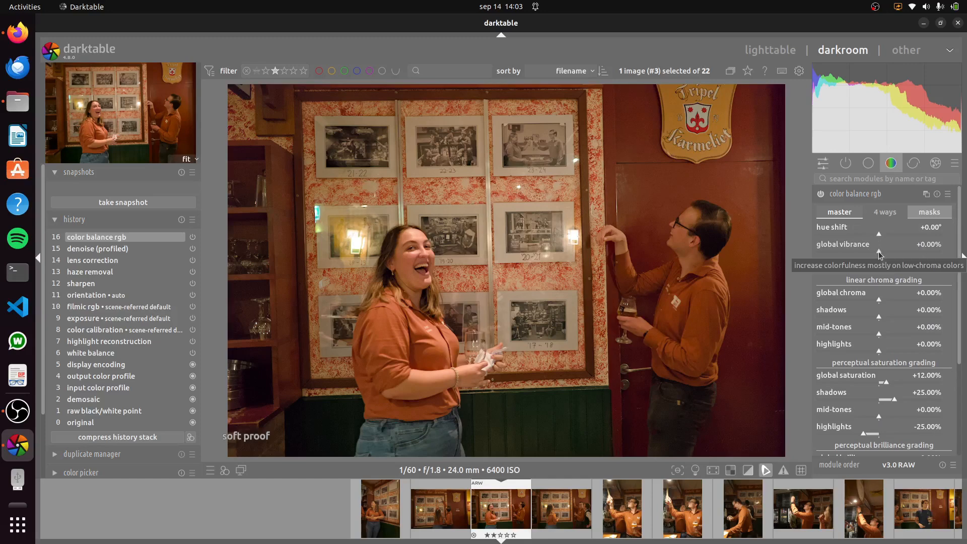
pyautogui.moveTo(879, 252); pyautogui.dragTo(949, 326)
pyautogui.doubleClick(913, 250)
# Step: Test the global saturation at 75%, reset it, and settle on 14.35%
pyautogui.moveTo(903, 259); pyautogui.dragTo(926, 262)
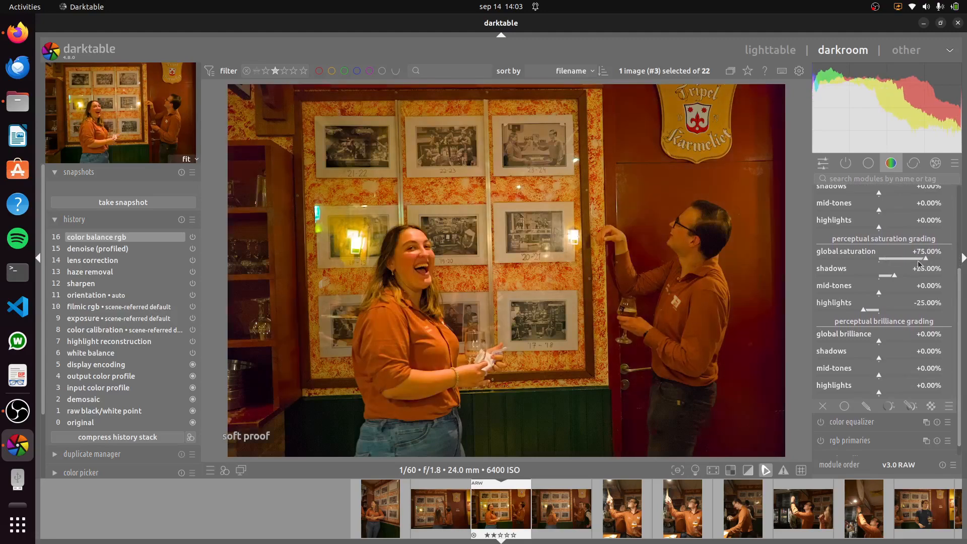
pyautogui.doubleClick(906, 262)
pyautogui.click(892, 260)
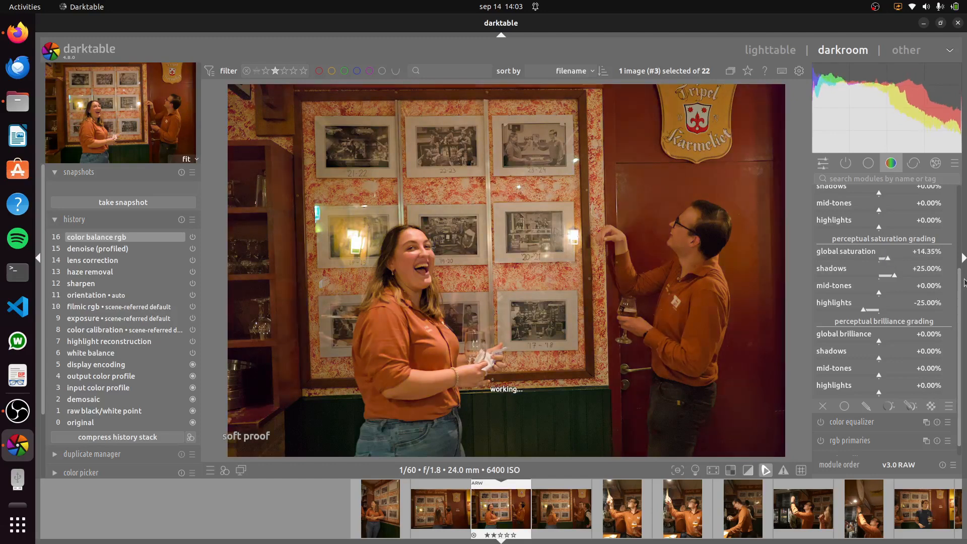
# Step: Try a global brilliance of about 30% in color balance rgb, reset it, and collapse the module
pyautogui.scroll(-1, 923, 320)
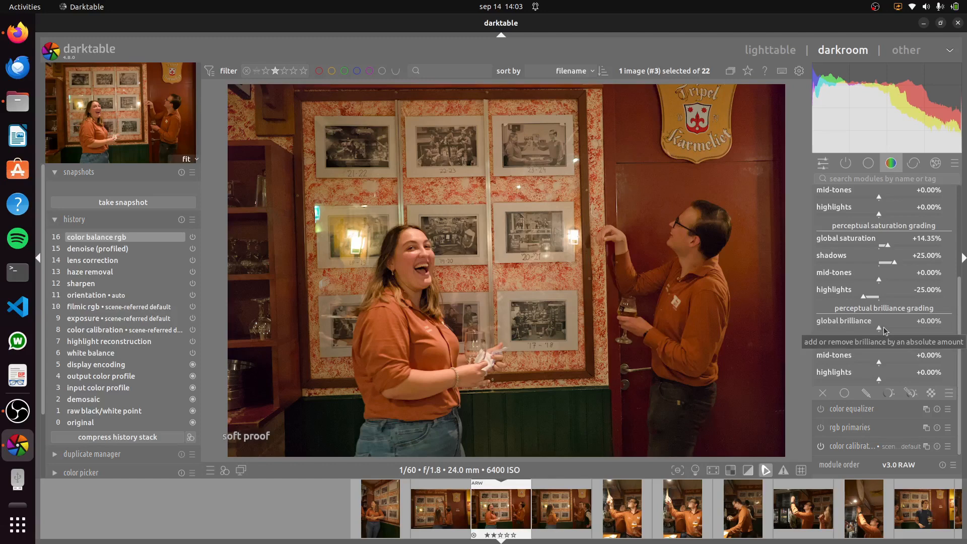
pyautogui.moveTo(897, 328); pyautogui.dragTo(909, 330)
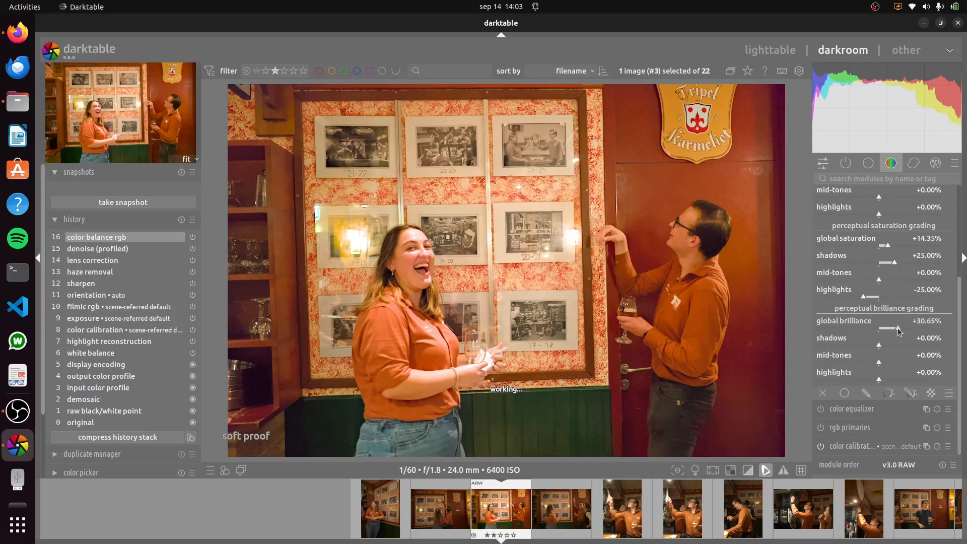
pyautogui.doubleClick(898, 328)
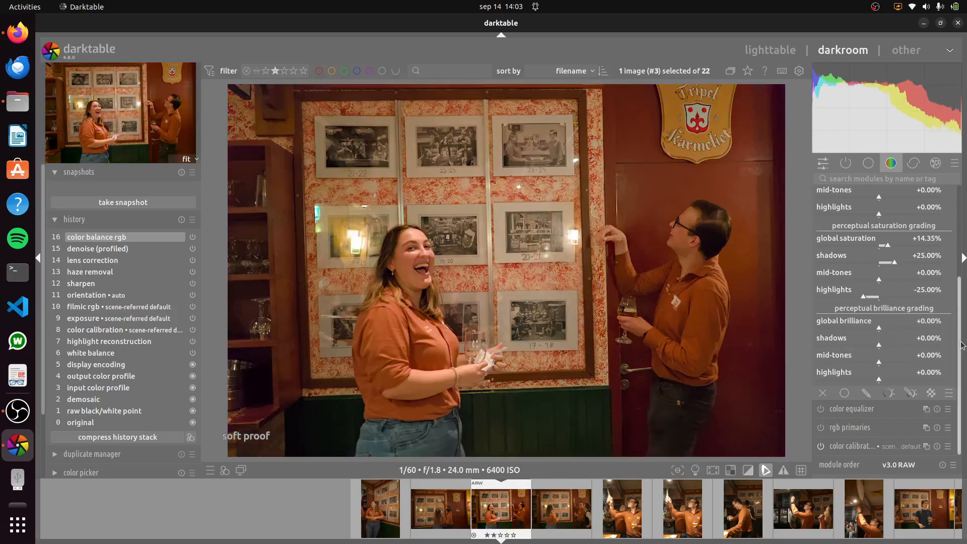
pyautogui.scroll(5, 880, 201)
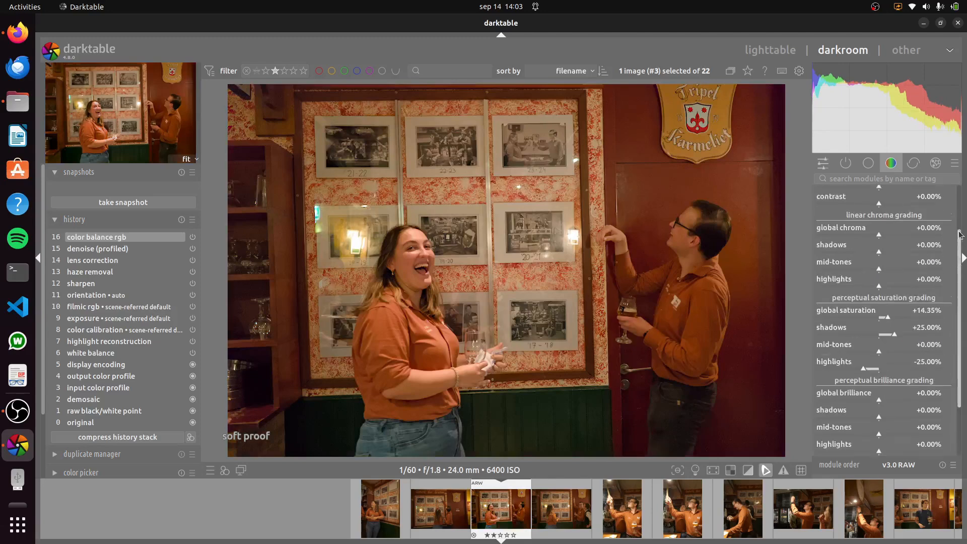
pyautogui.click(870, 196)
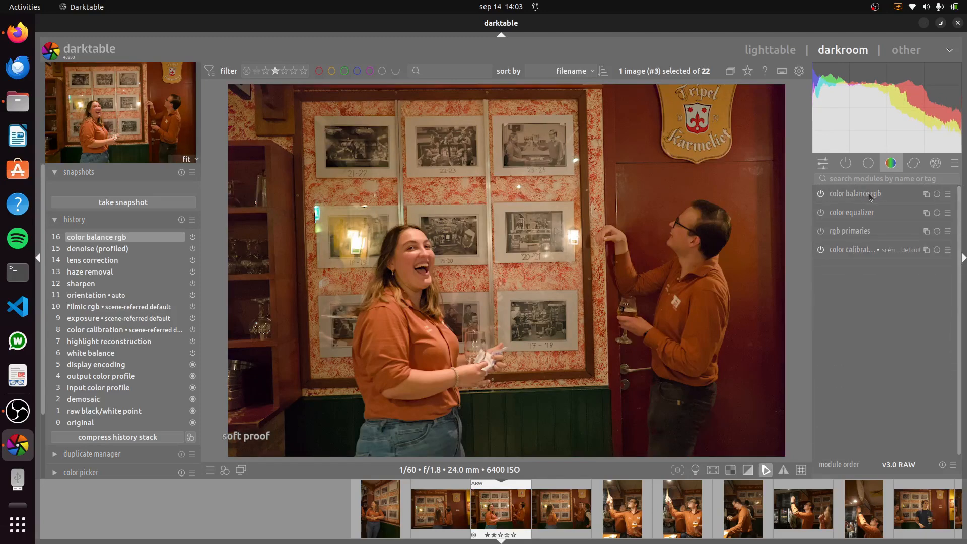
# Step: Try a color calibration temperature of 3117 K, return it to 2597 K, and keep the Planckian (black body) illuminant
pyautogui.click(856, 250)
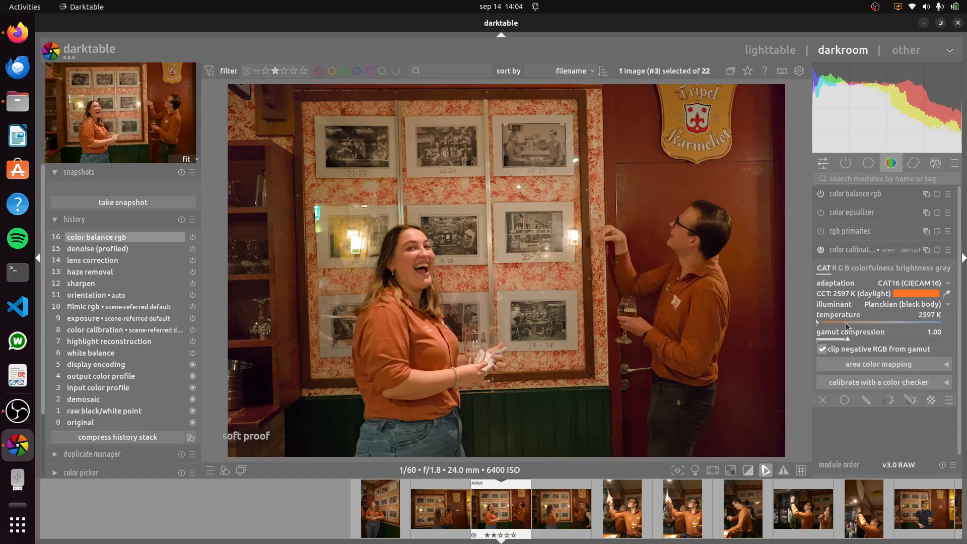
pyautogui.scroll(2, 840, 323)
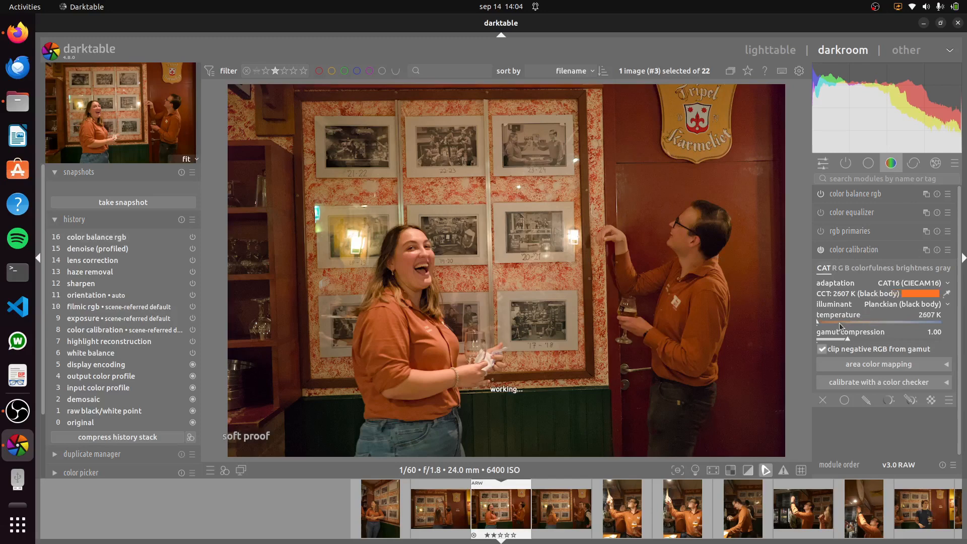
pyautogui.scroll(4, 840, 324)
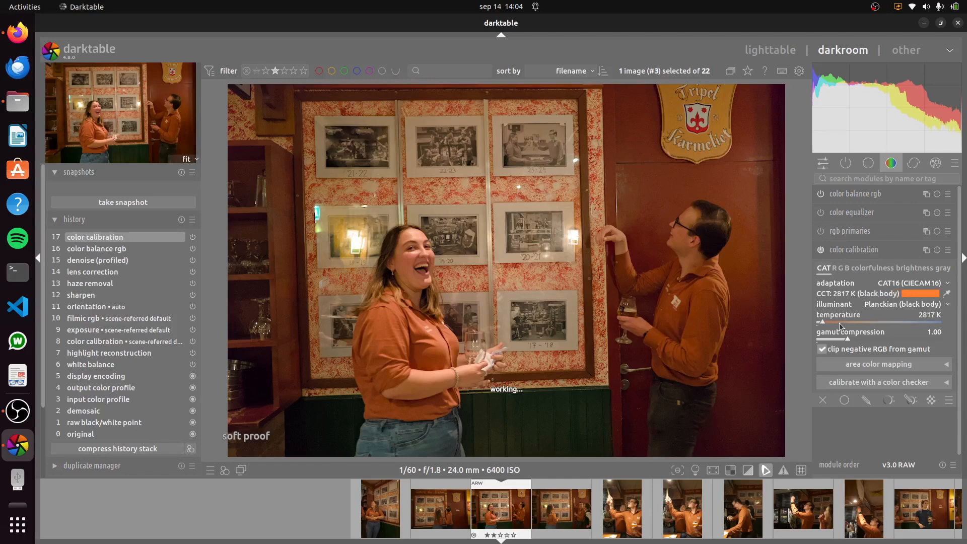
pyautogui.scroll(3, 839, 323)
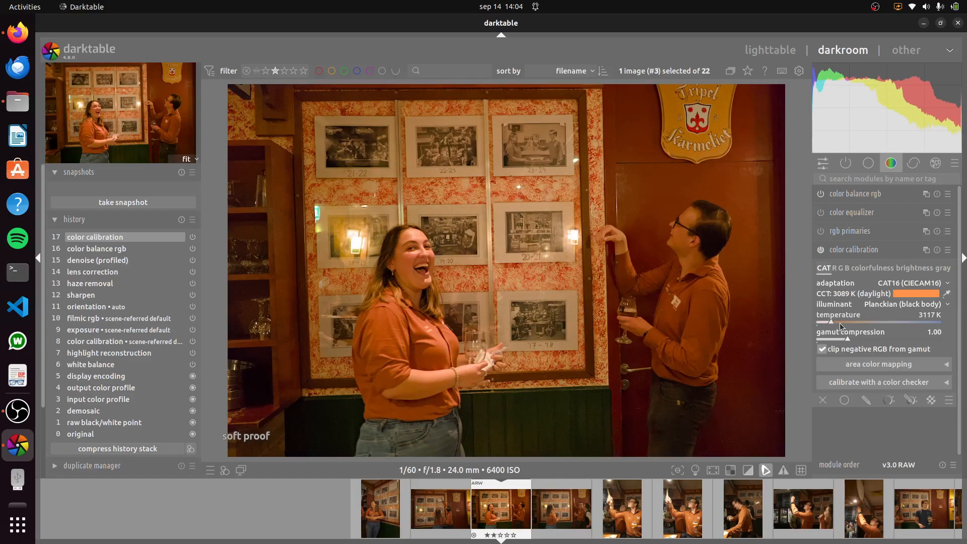
pyautogui.scroll(-4, 839, 322)
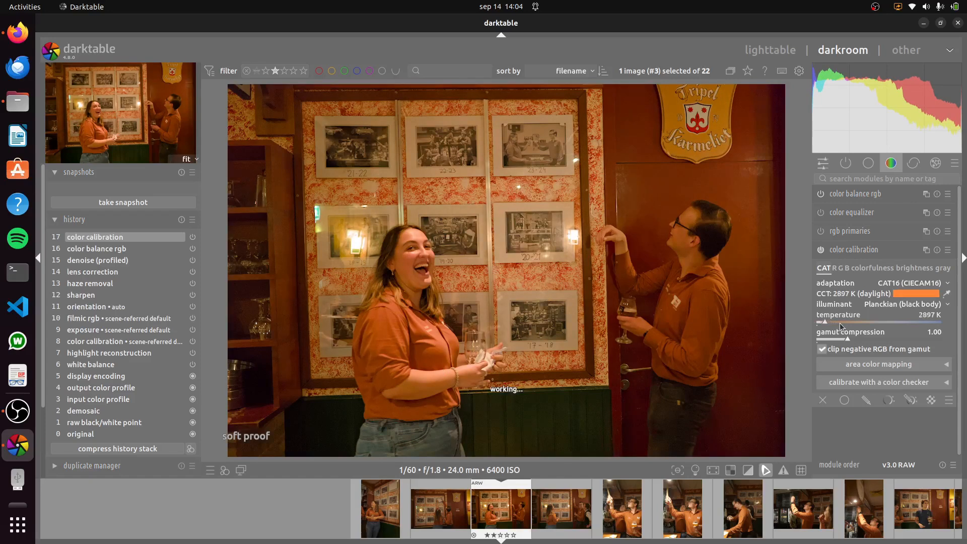
pyautogui.scroll(-6, 840, 322)
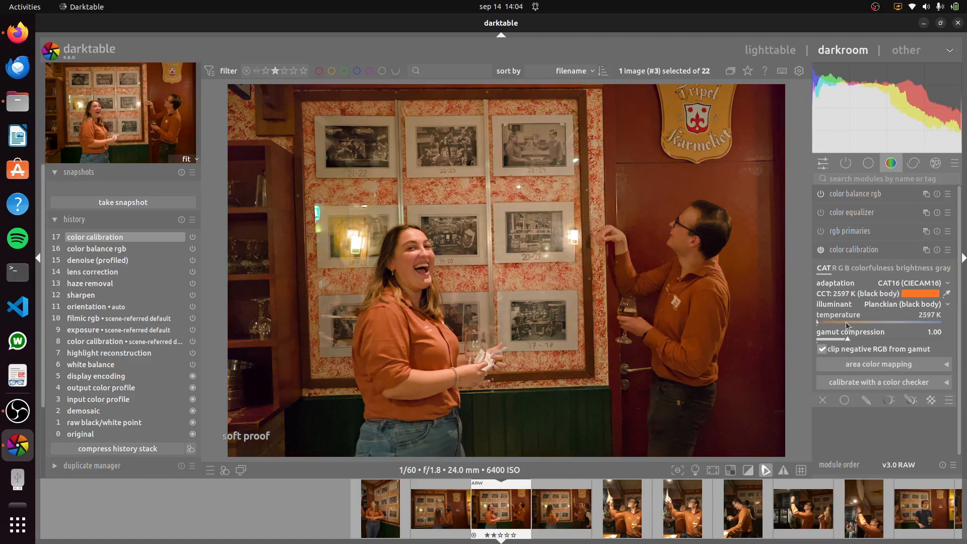
pyautogui.click(889, 306)
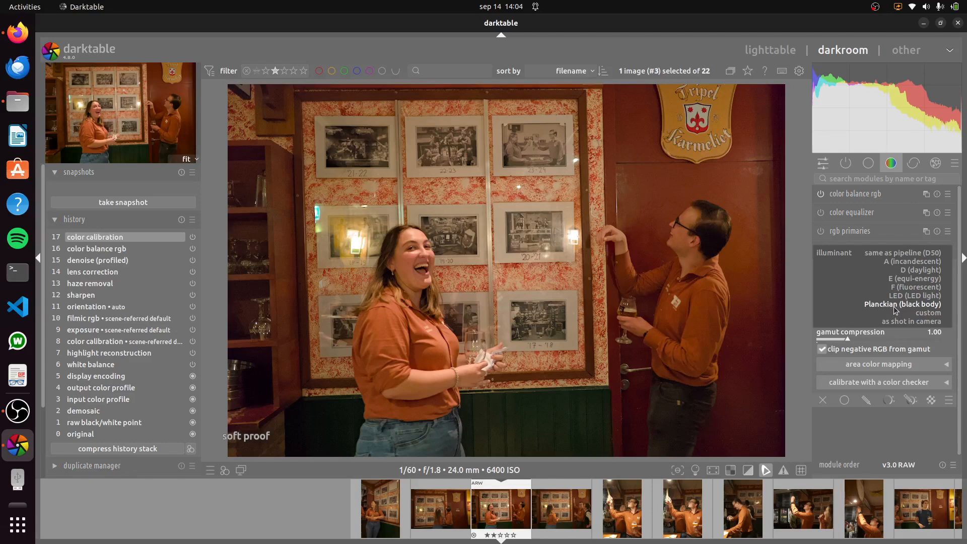
pyautogui.click(895, 305)
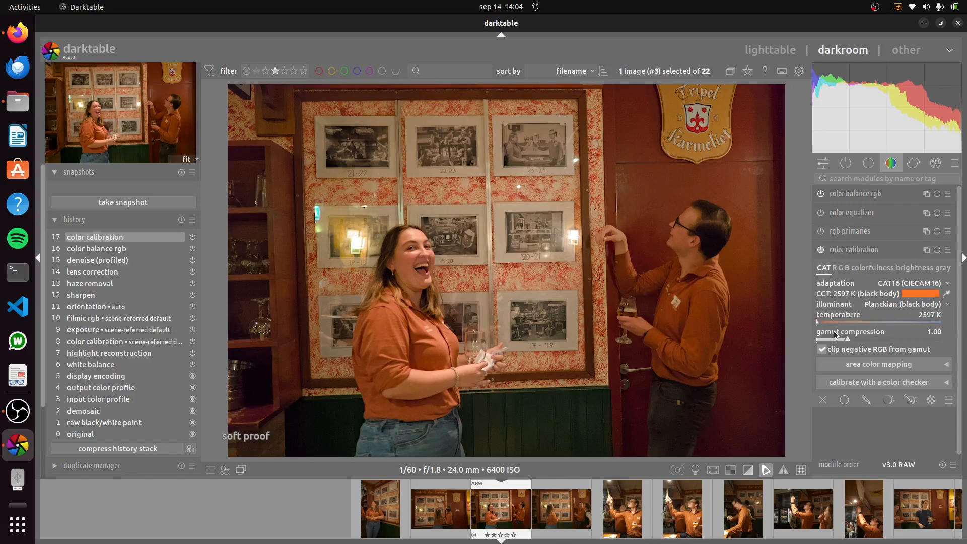
pyautogui.click(853, 253)
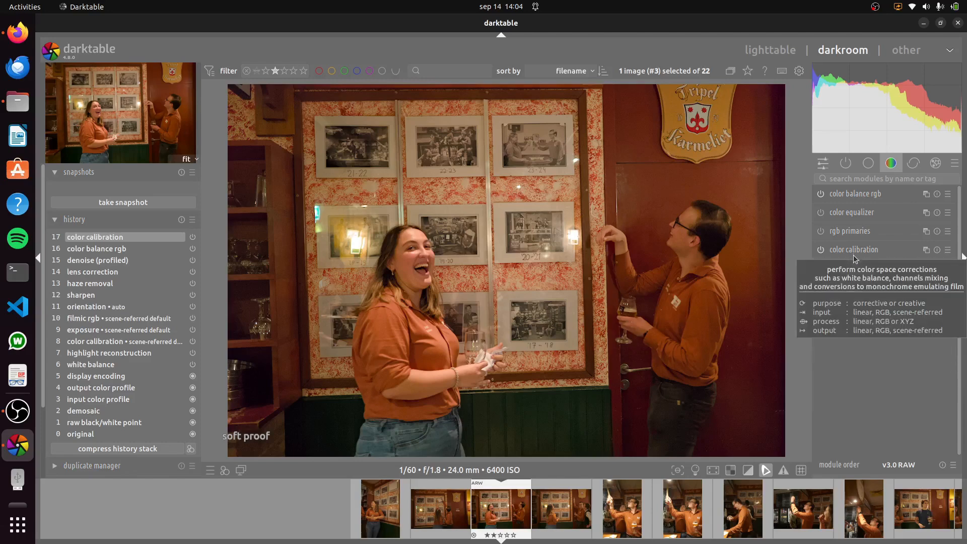
pyautogui.click(852, 254)
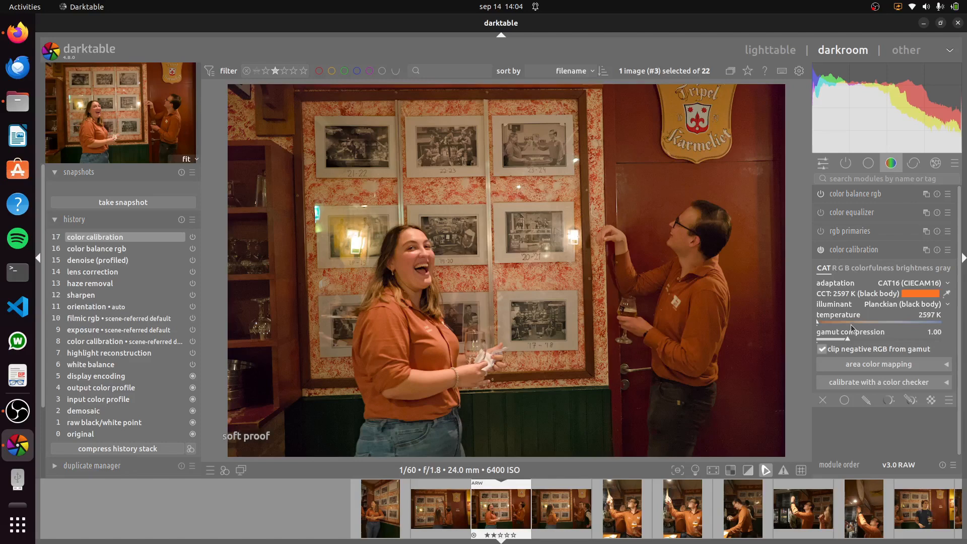
pyautogui.scroll(1, 851, 326)
pyautogui.click(868, 163)
pyautogui.click(894, 163)
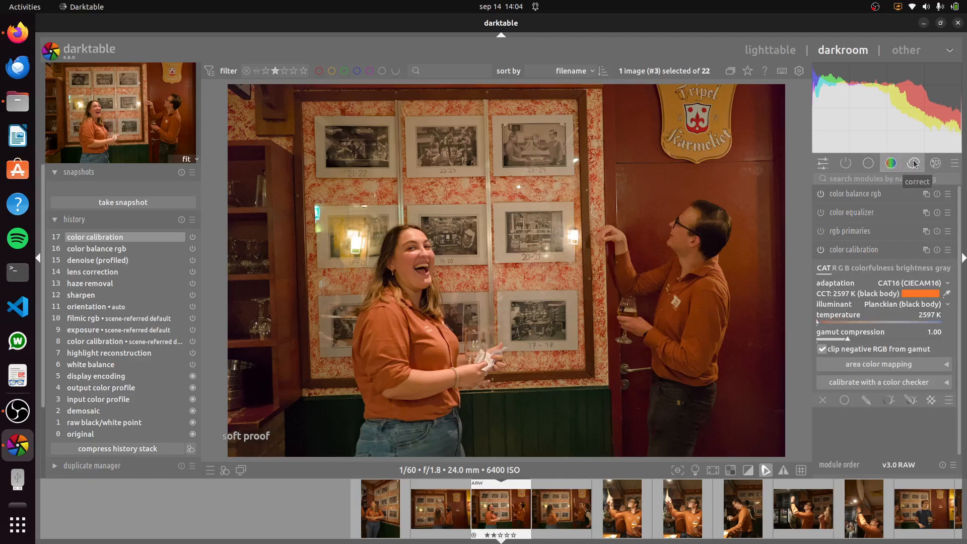
# Step: Lower the photo's exposure to +0.250 EV in the exposure module
pyautogui.click(870, 164)
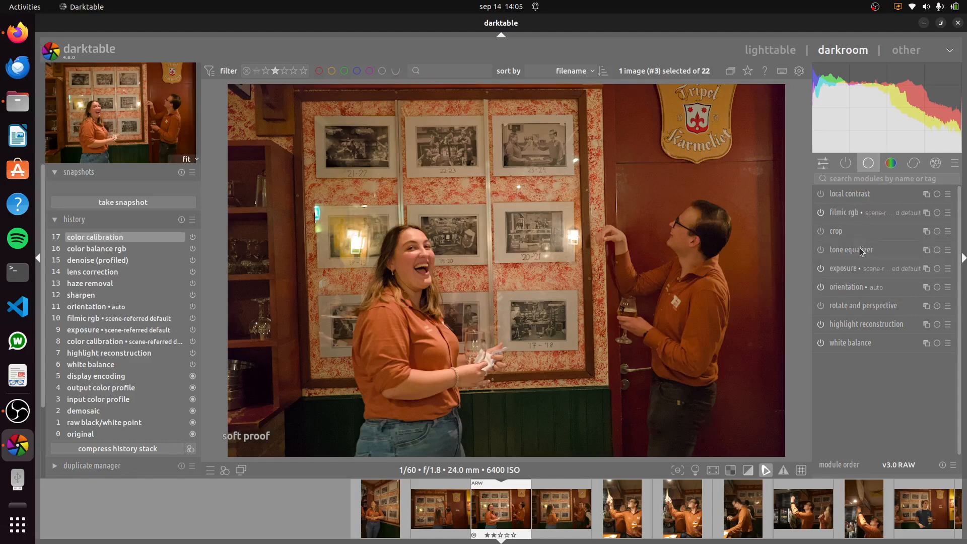
pyautogui.click(847, 272)
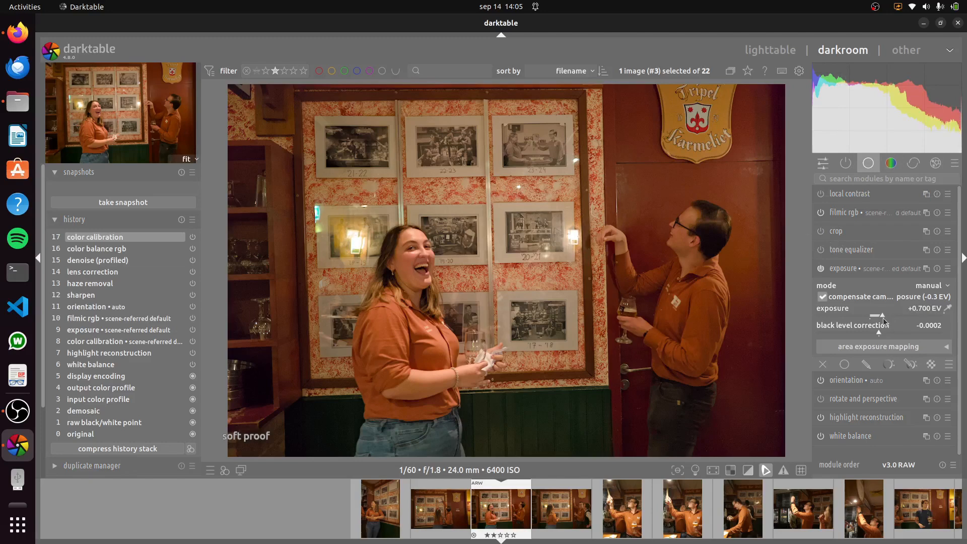
pyautogui.scroll(-2, 883, 318)
pyautogui.scroll(-2, 882, 316)
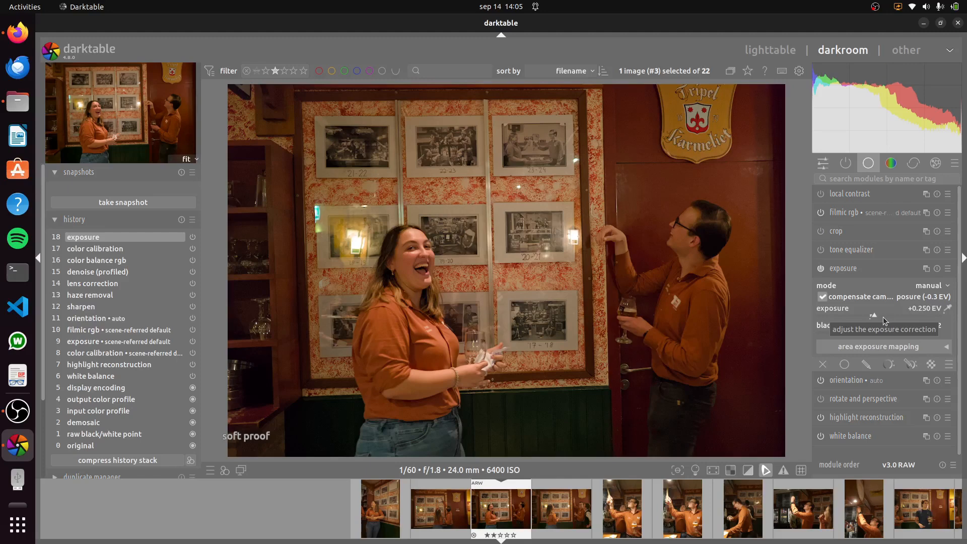
# Step: Take one snapshot at the exposure history state and another at the preceding color calibration state
pyautogui.click(123, 204)
pyautogui.click(119, 252)
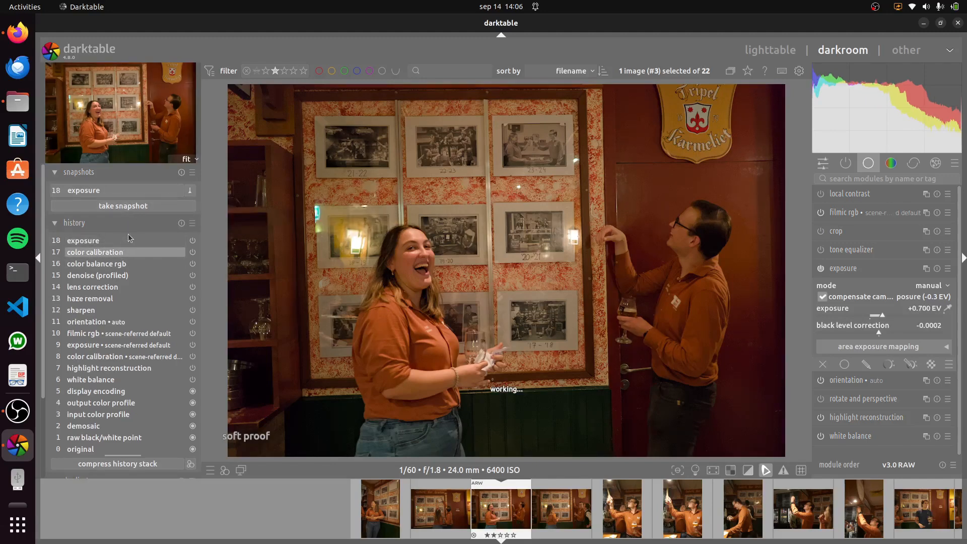
pyautogui.click(136, 208)
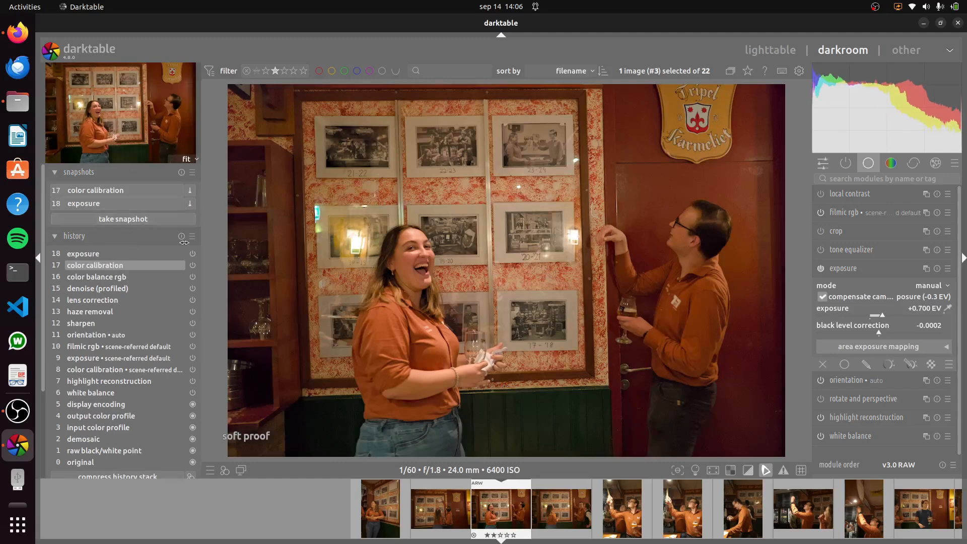
# Step: Compare the snapshots with the exposure edit across the split line, then clear all snapshots and collapse the exposure module
pyautogui.click(111, 203)
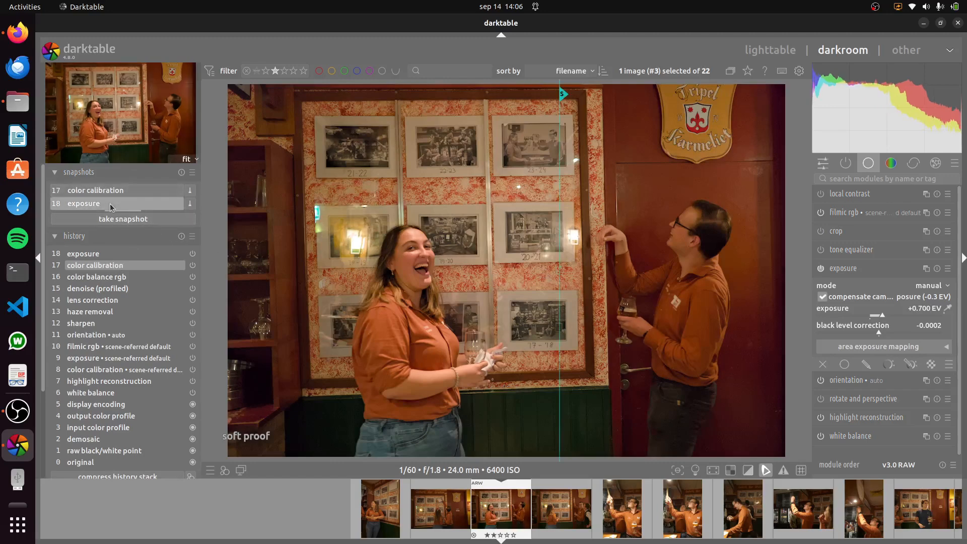
pyautogui.click(105, 255)
pyautogui.click(104, 255)
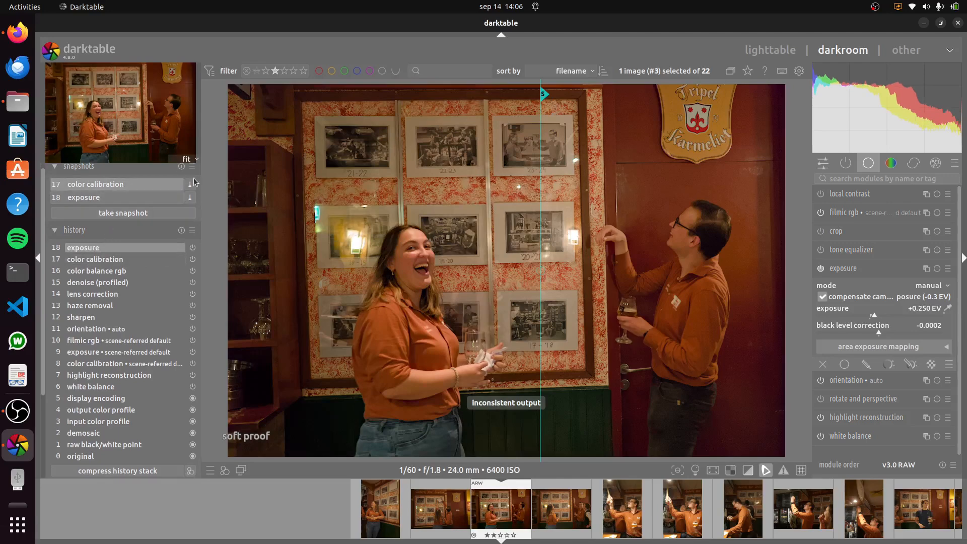
pyautogui.click(77, 189)
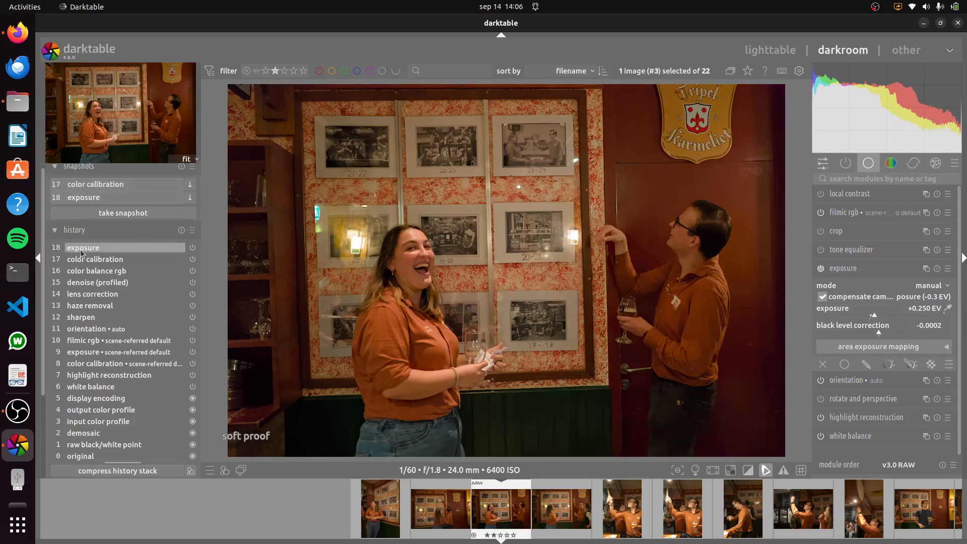
pyautogui.click(92, 199)
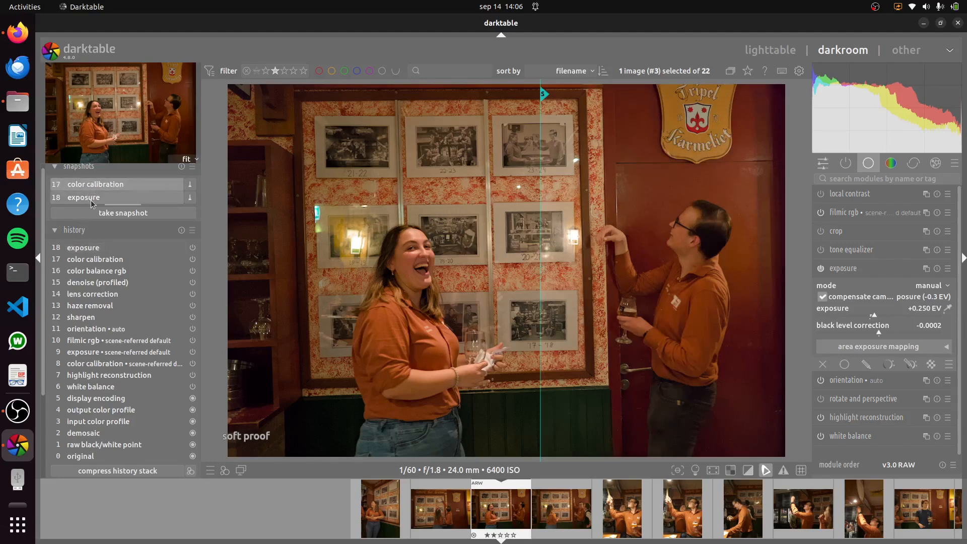
pyautogui.moveTo(545, 99); pyautogui.dragTo(485, 295)
pyautogui.click(97, 249)
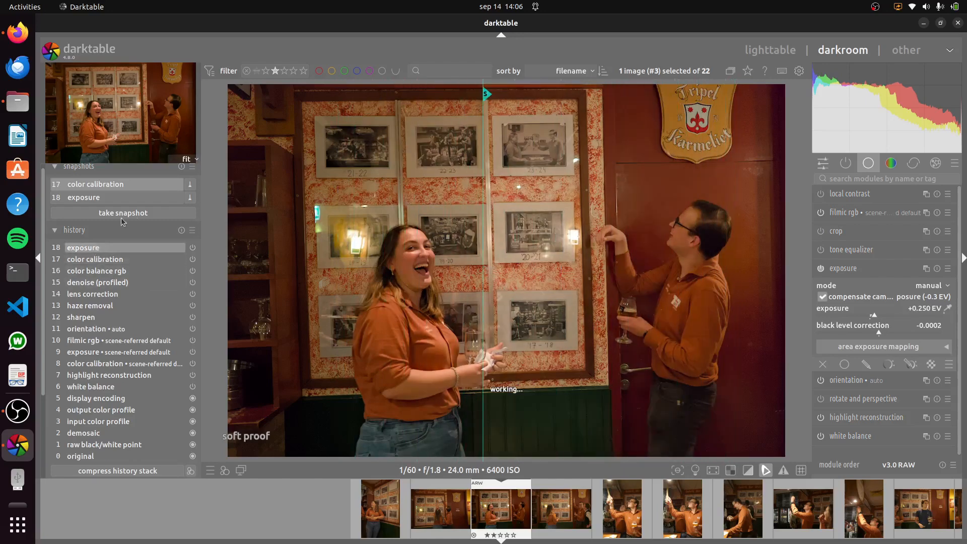
pyautogui.click(181, 166)
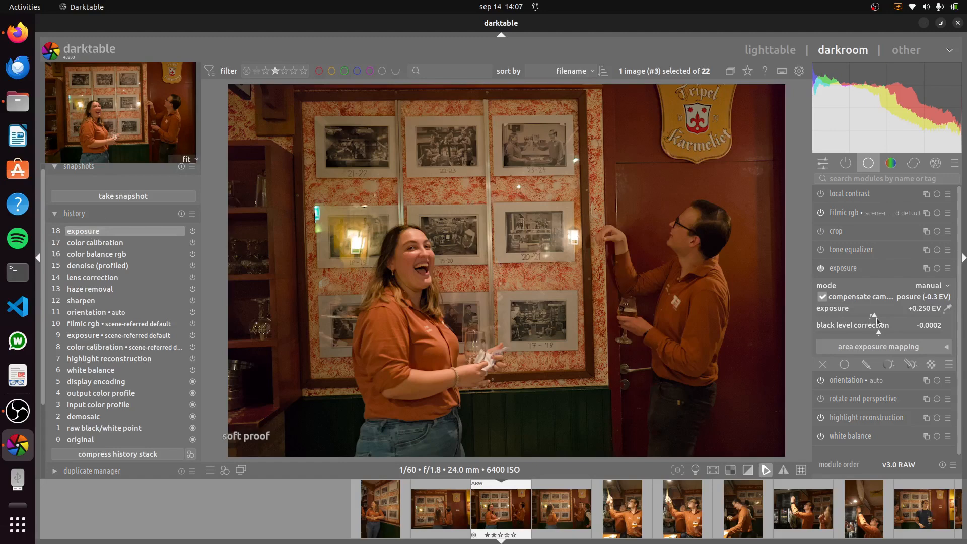
pyautogui.click(853, 274)
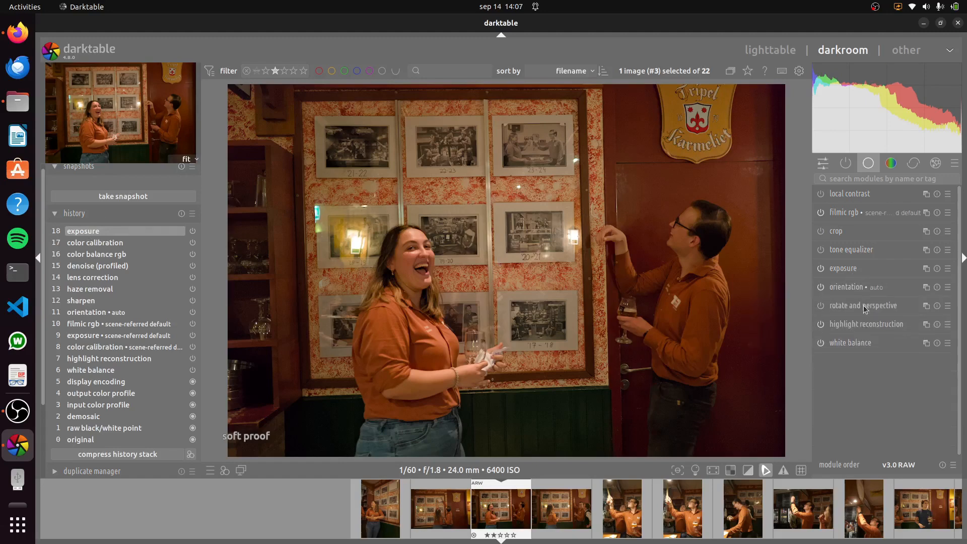
pyautogui.moveTo(864, 306)
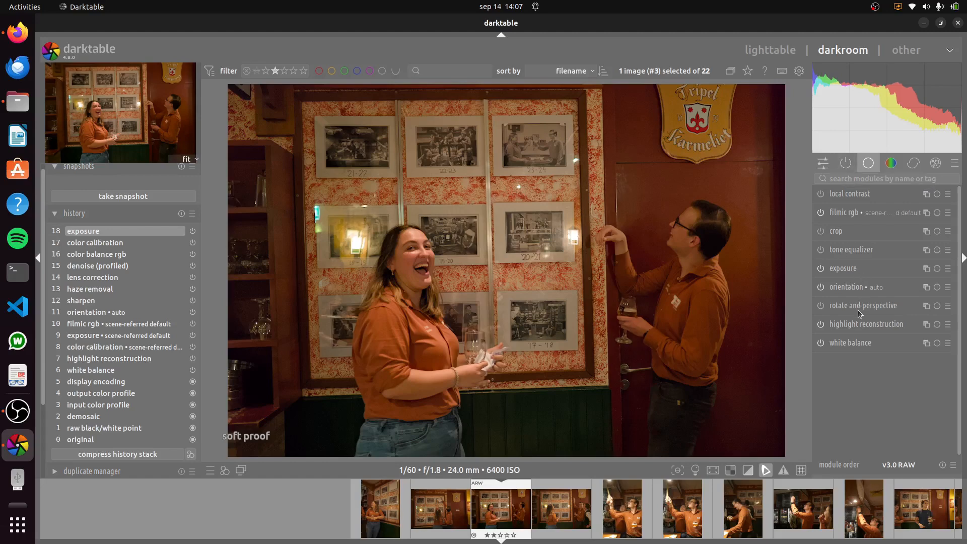
# Step: Return to the lighttable and start a new style from the edited photo with every history item excluded
pyautogui.click(776, 47)
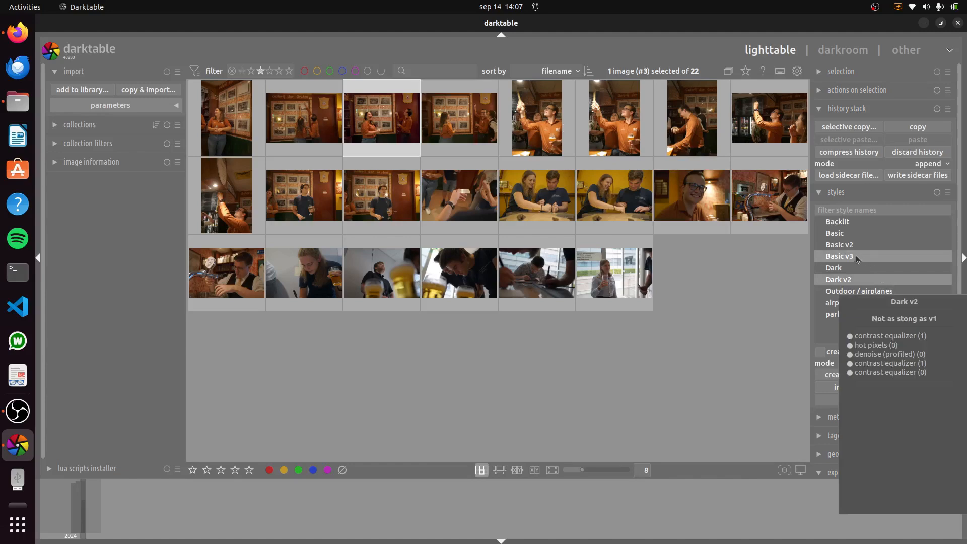
pyautogui.moveTo(857, 256)
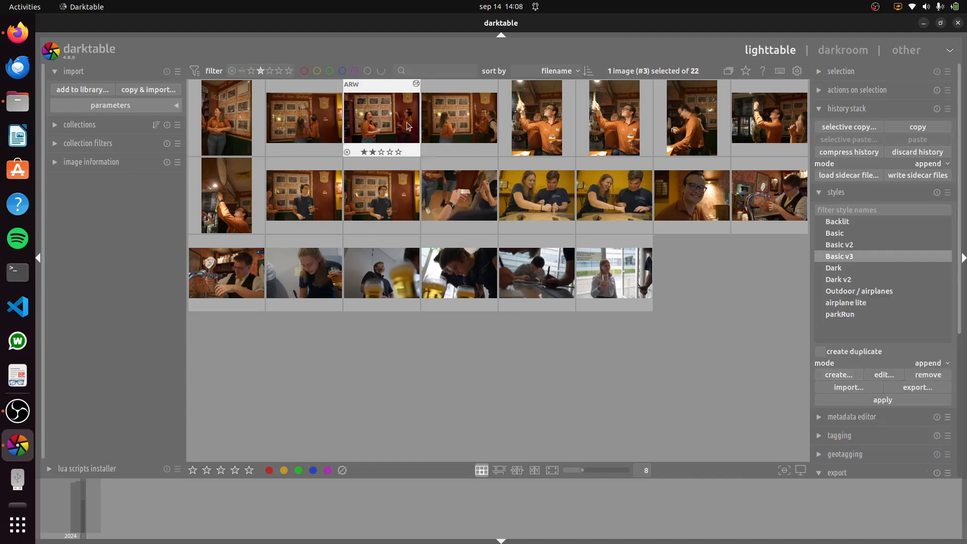
pyautogui.click(839, 377)
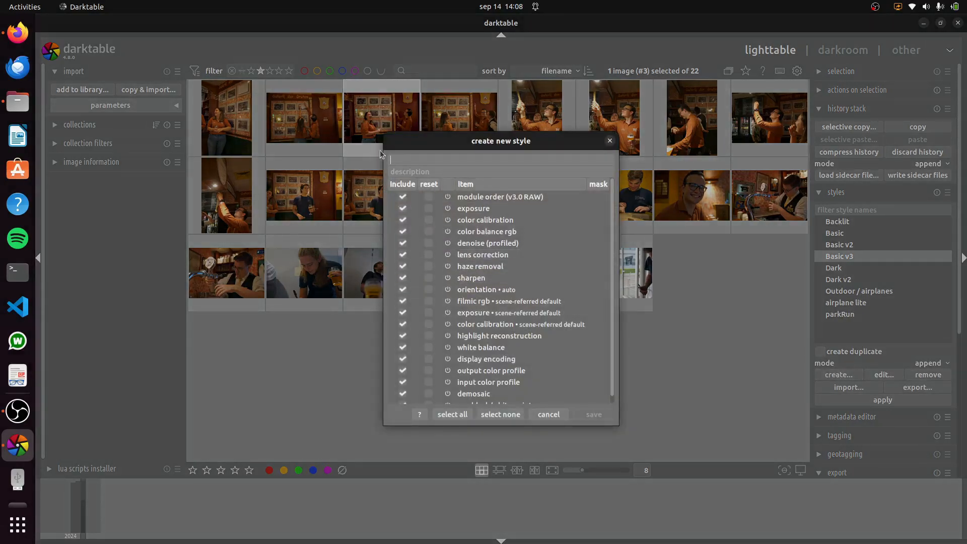
pyautogui.click(500, 414)
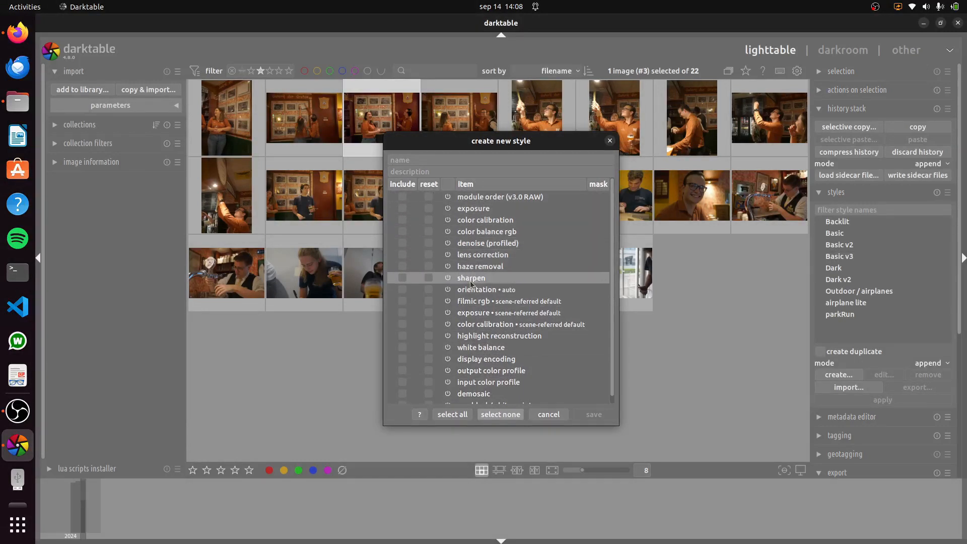
# Step: Include sharpen, haze removal, lens correction, denoise (profiled), color balance rgb, color calibration, exposure and module order in the new style
pyautogui.click(404, 278)
pyautogui.click(403, 266)
pyautogui.click(403, 254)
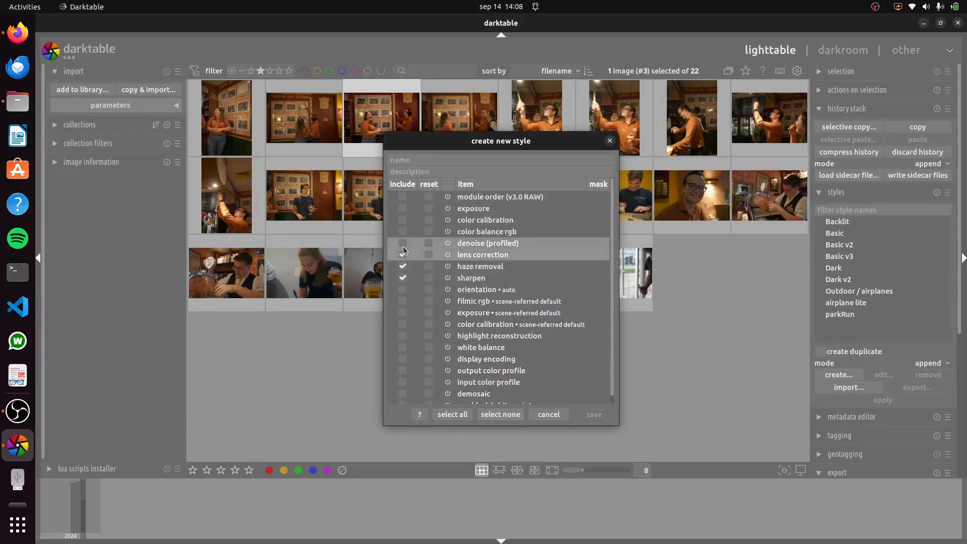
pyautogui.click(403, 243)
pyautogui.click(403, 231)
pyautogui.click(403, 198)
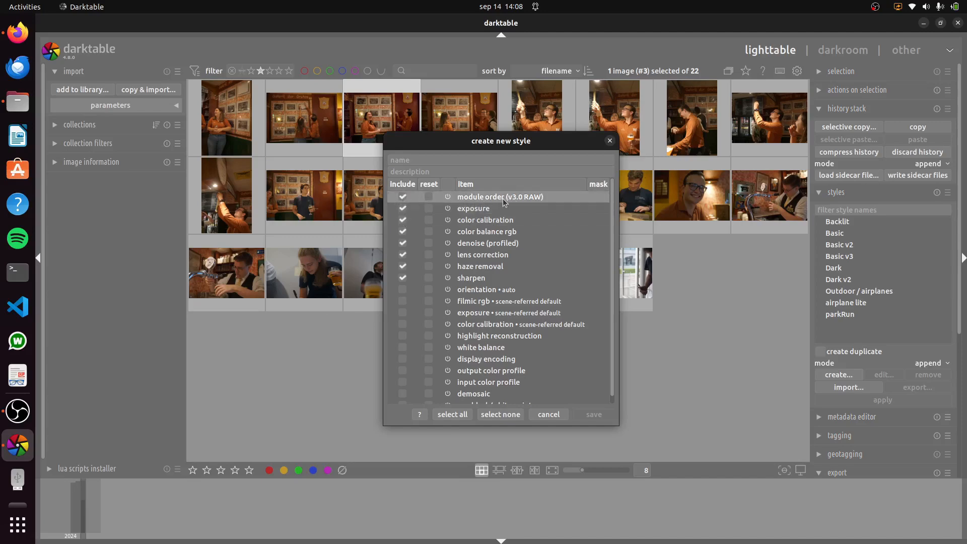
# Step: Name the style "test", give it a short sample description, and save it
pyautogui.click(441, 162)
pyautogui.write('test')
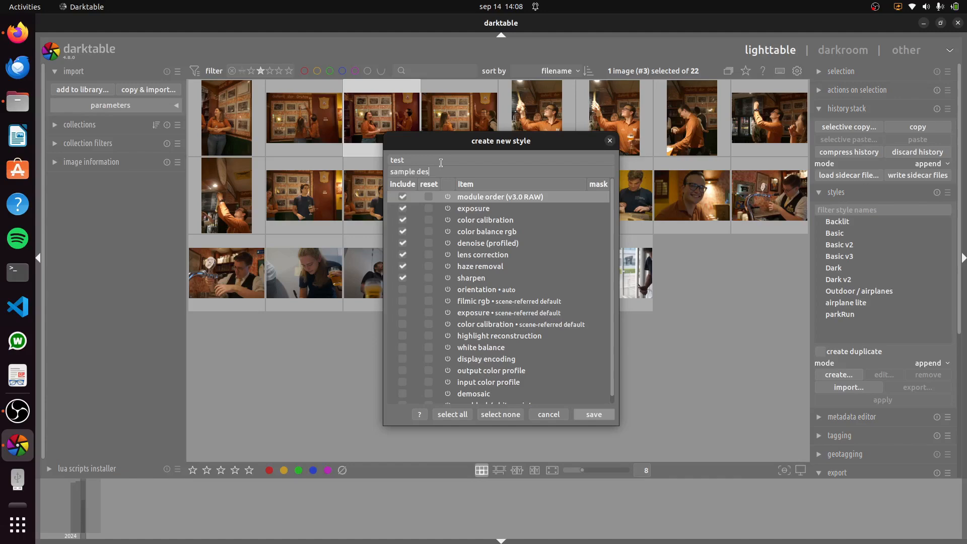
pyautogui.click(602, 416)
pyautogui.click(873, 328)
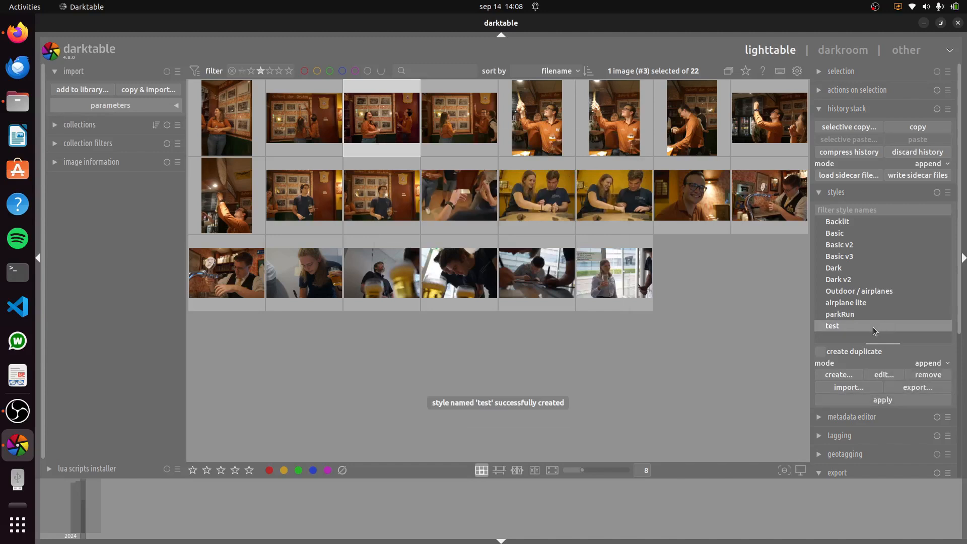
pyautogui.hotkey('ctrl', 'a')
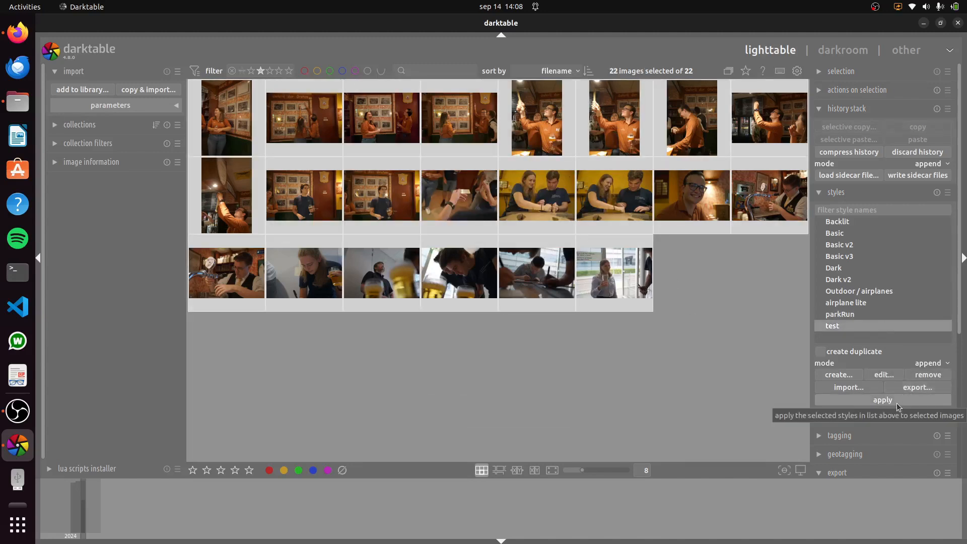
pyautogui.click(703, 372)
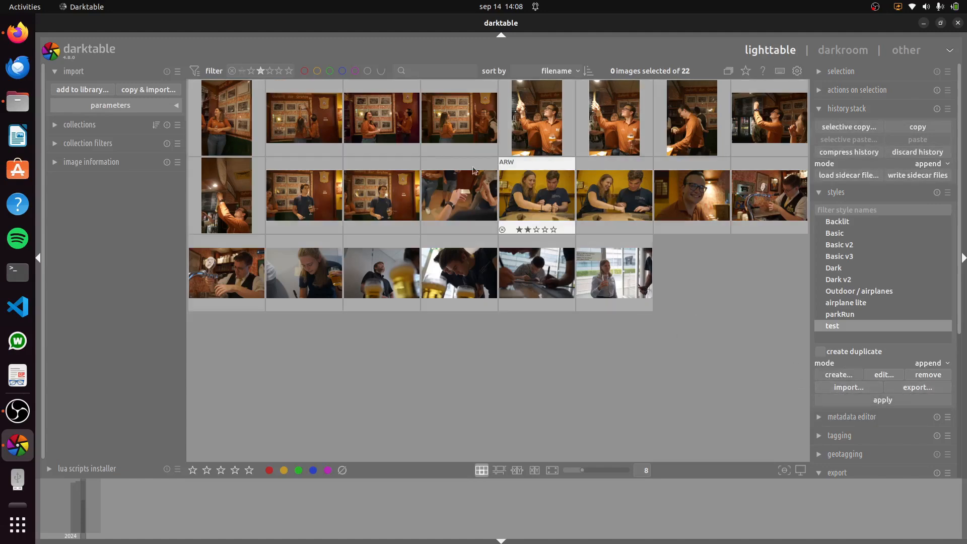
# Step: Start a selective copy of the history of DSC04561.ARW with every item excluded
pyautogui.click(375, 125)
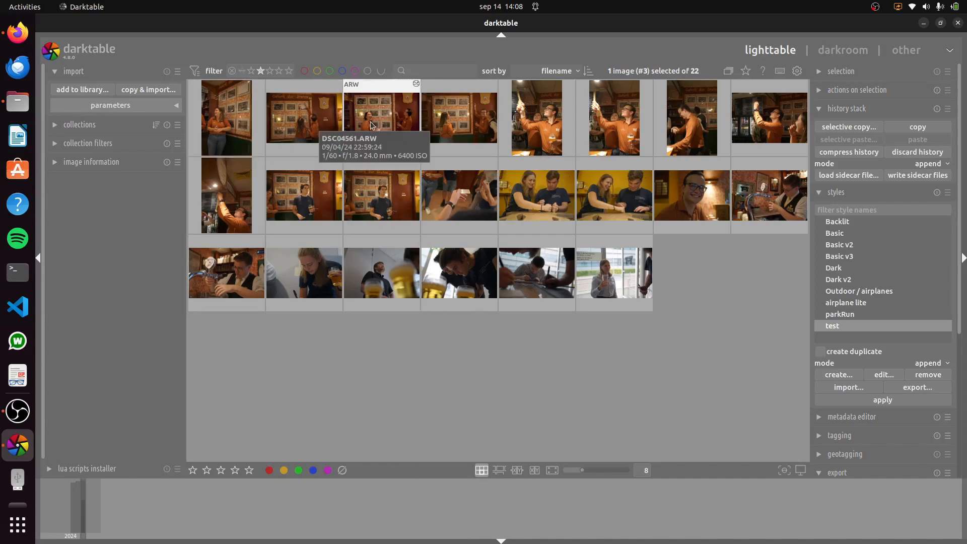
pyautogui.click(822, 195)
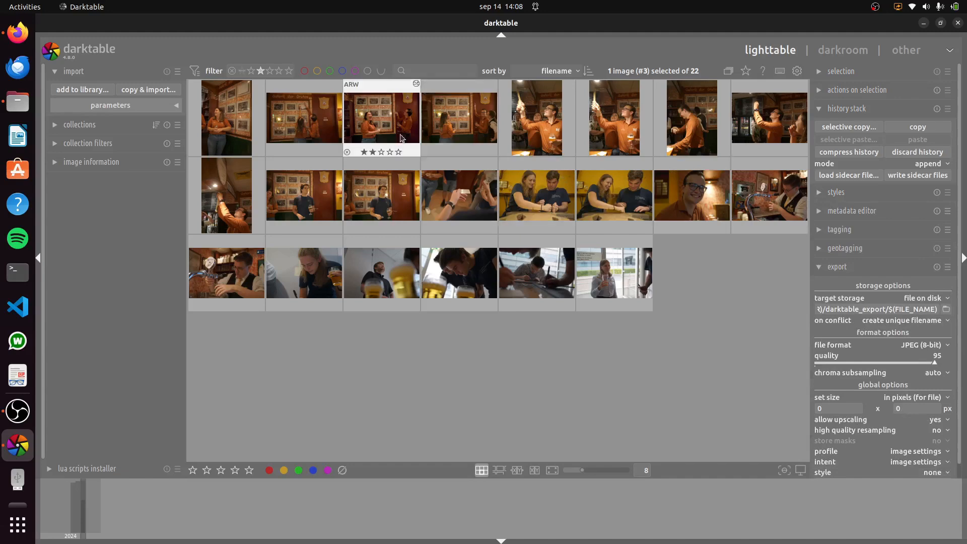
pyautogui.click(830, 130)
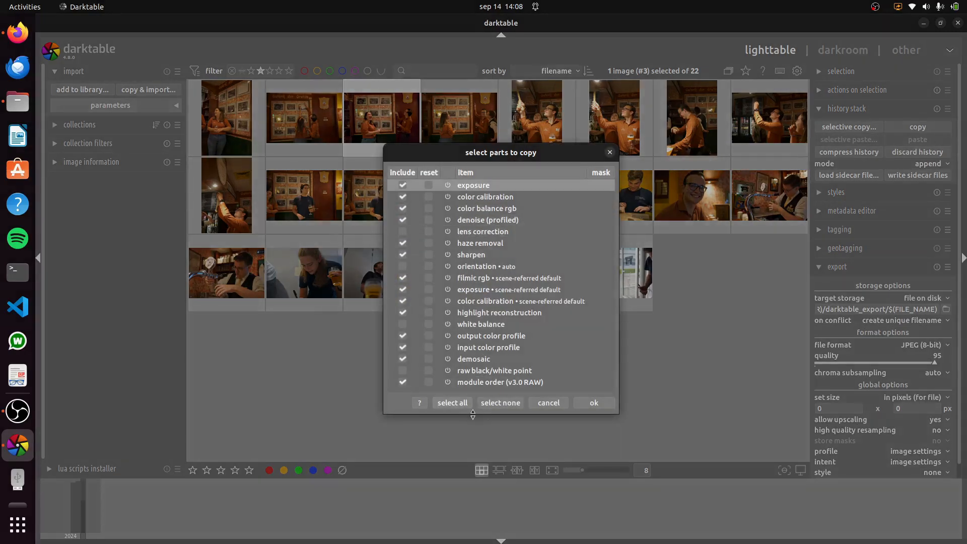
pyautogui.click(500, 403)
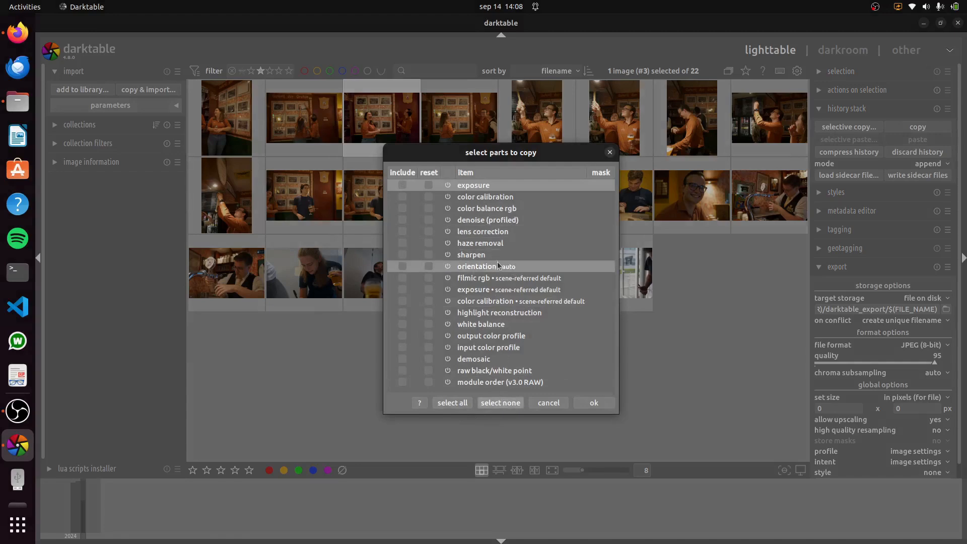
# Step: Copy only the sharpen, haze removal, lens correction, denoise (profiled), color balance rgb, color calibration and exposure edits
pyautogui.click(402, 253)
pyautogui.click(402, 254)
pyautogui.click(403, 243)
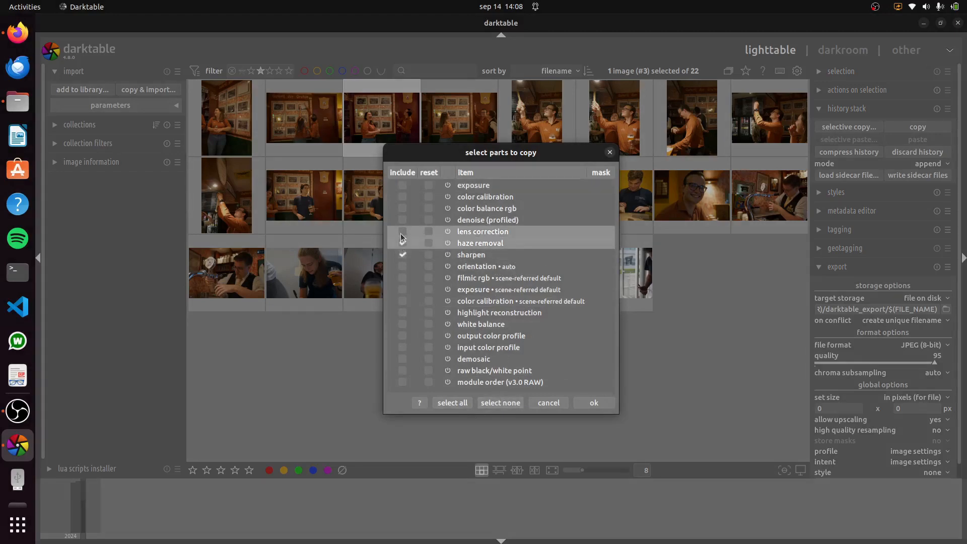
pyautogui.click(403, 232)
pyautogui.click(402, 220)
pyautogui.click(403, 208)
pyautogui.click(402, 196)
pyautogui.click(404, 187)
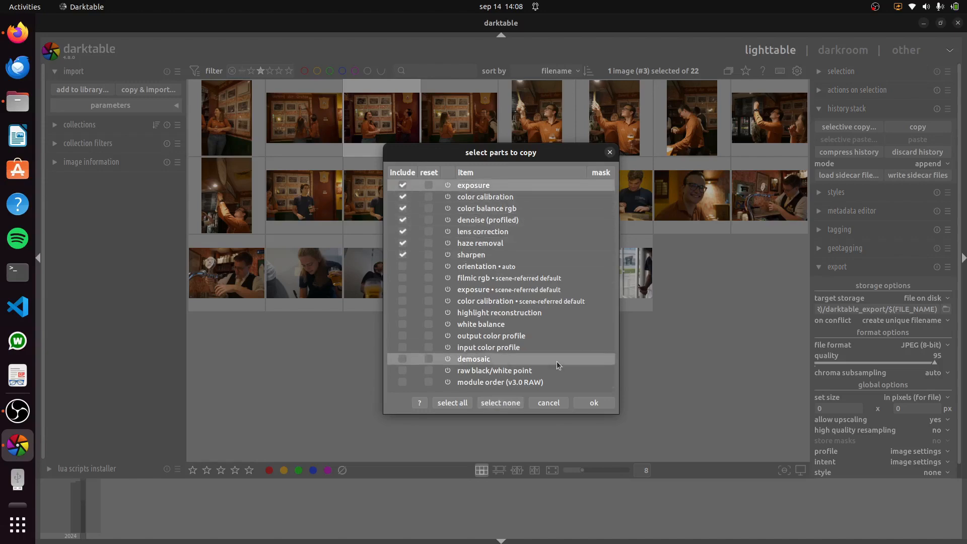
pyautogui.click(593, 403)
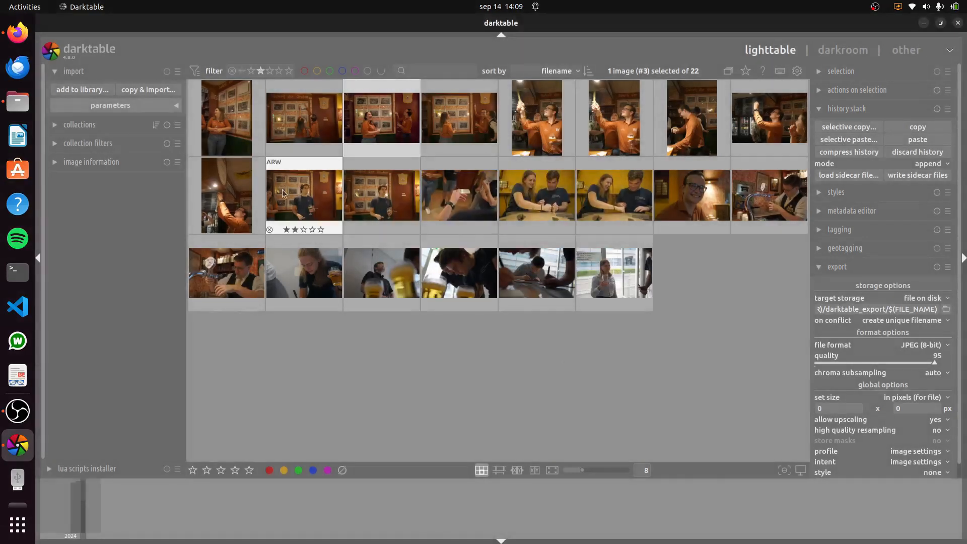
# Step: Select the bar photos from the first image through DSC04660.ARW, excluding the edited one, and paste the copied history onto them
pyautogui.click(256, 142)
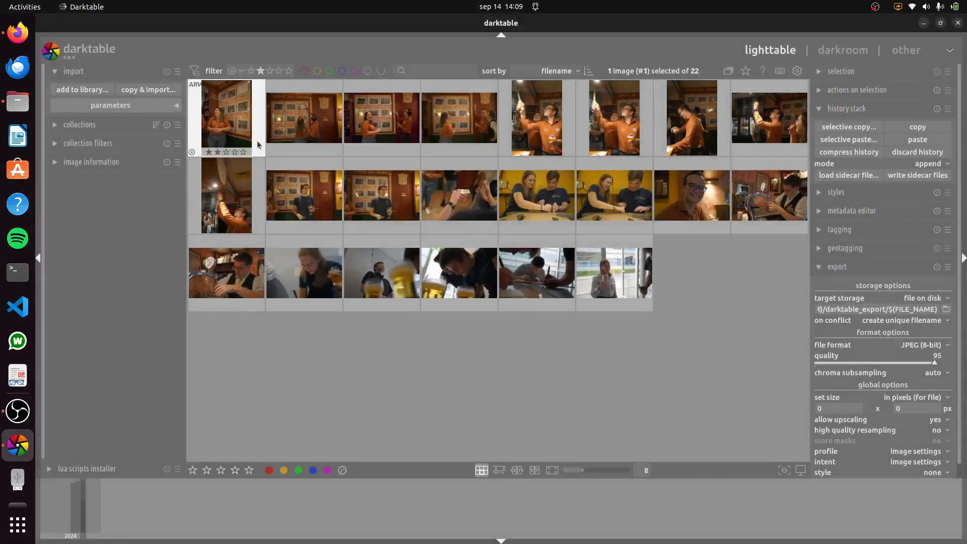
pyautogui.keyDown('shift'); pyautogui.click(240, 272); pyautogui.keyUp('shift')
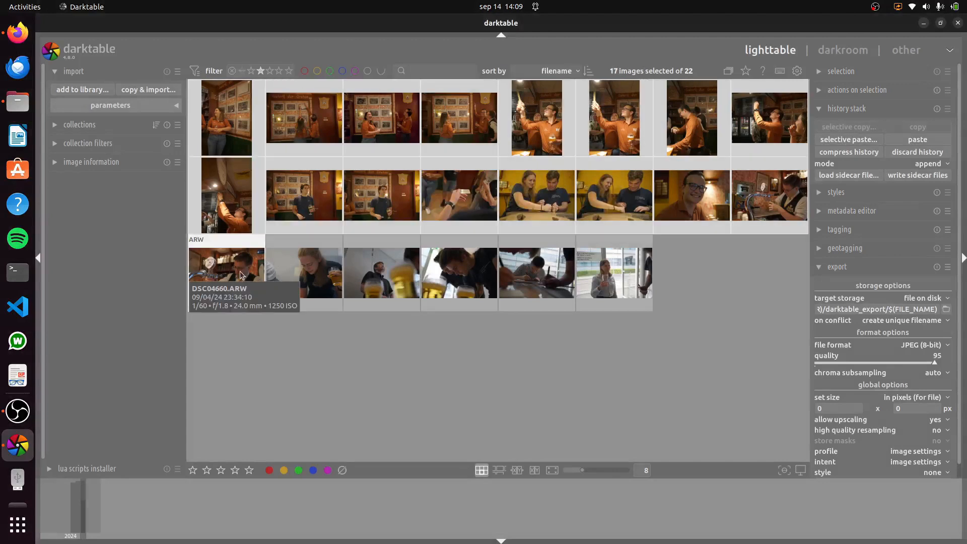
pyautogui.keyDown('ctrl'); pyautogui.click(406, 150); pyautogui.keyUp('ctrl')
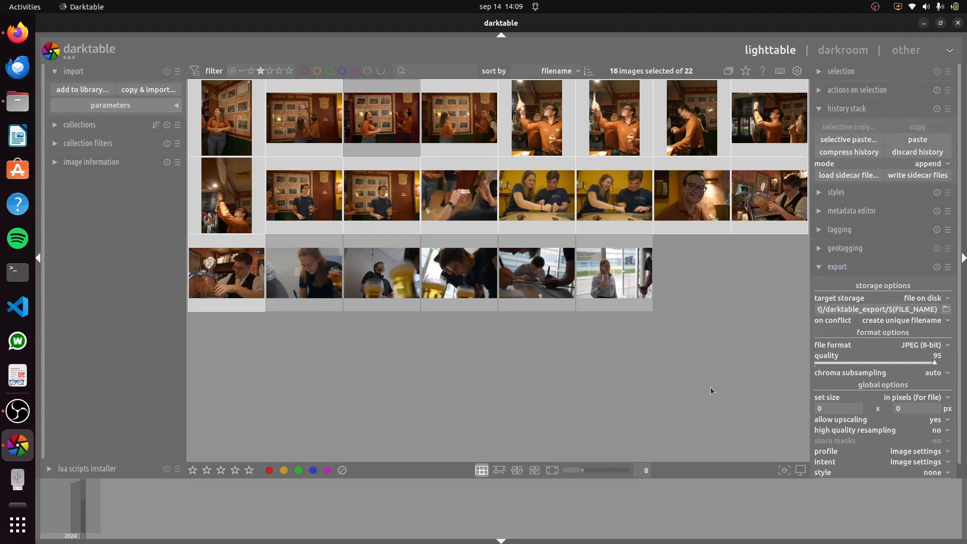
pyautogui.click(914, 145)
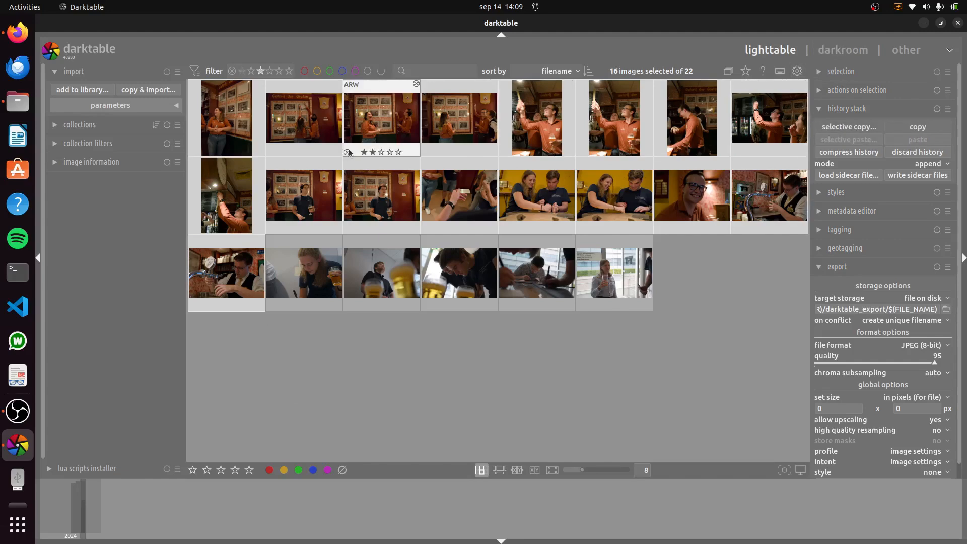
# Step: Open the first photo in the collection for editing and set its exposure to +0.450 EV
pyautogui.click(228, 131)
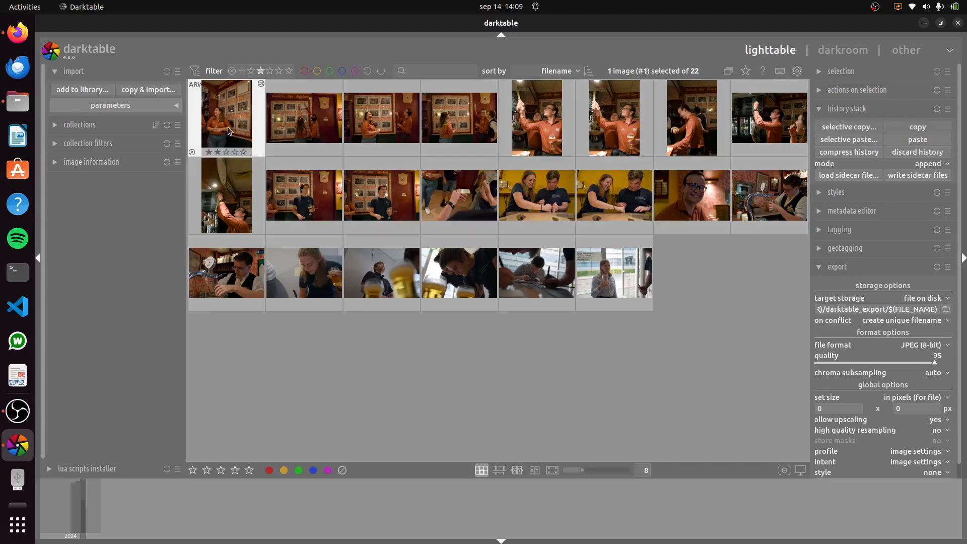
pyautogui.doubleClick(228, 131)
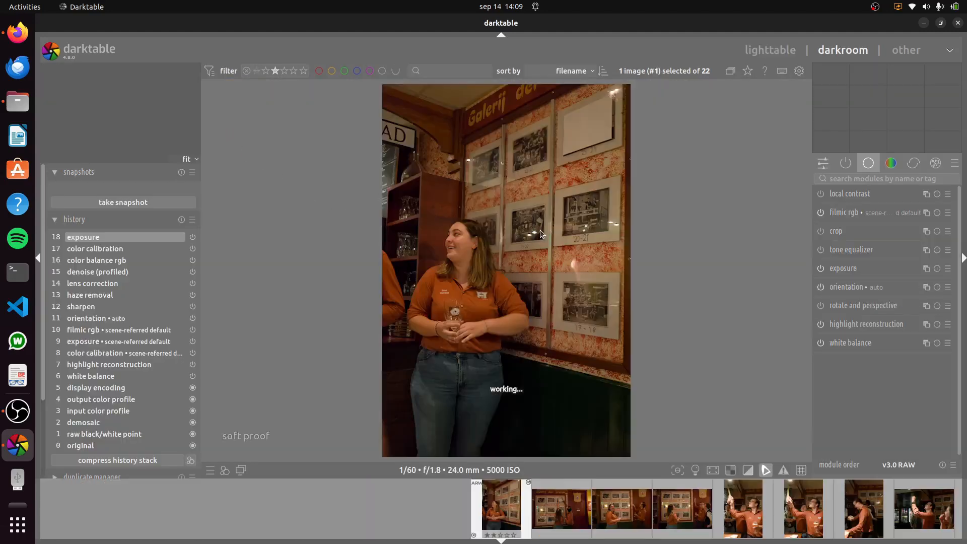
pyautogui.click(870, 268)
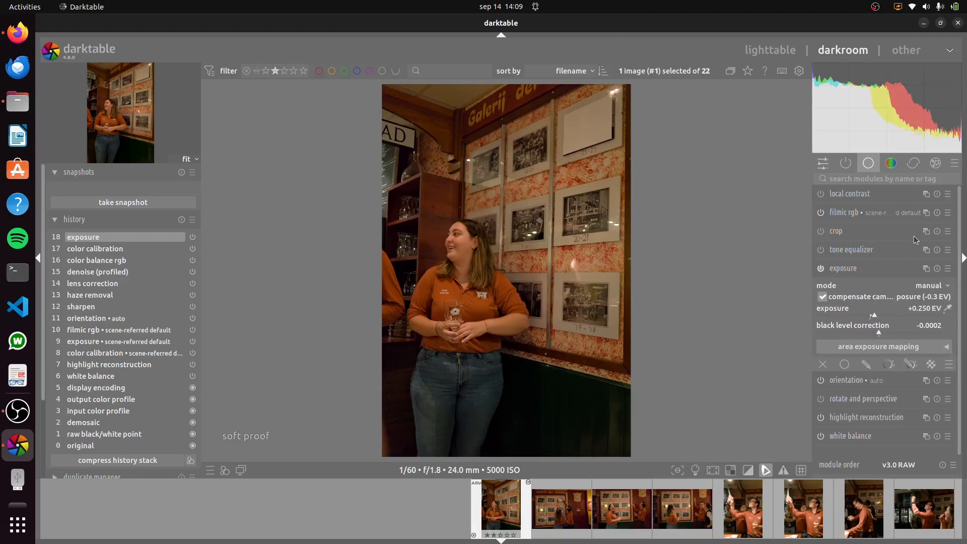
pyautogui.scroll(1, 877, 317)
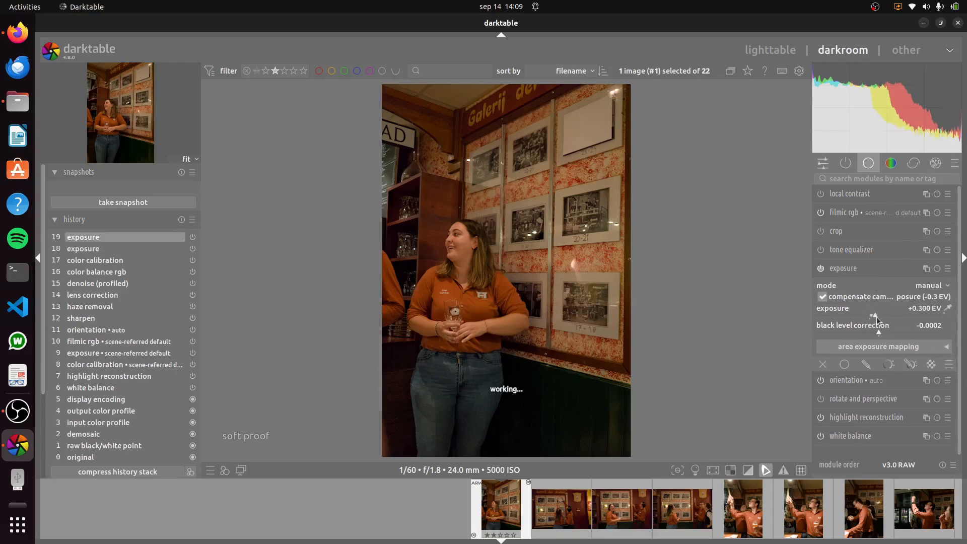
pyautogui.scroll(2, 876, 317)
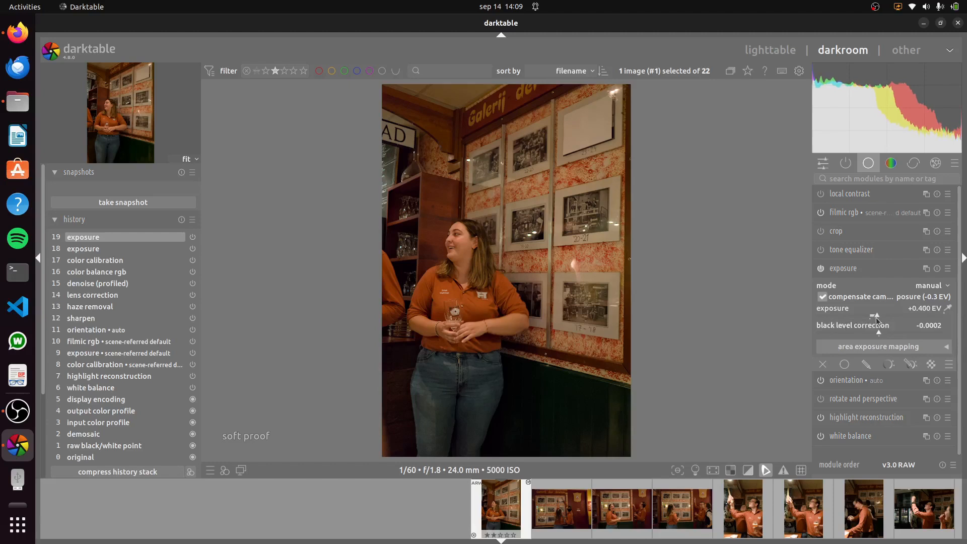
pyautogui.scroll(2, 877, 319)
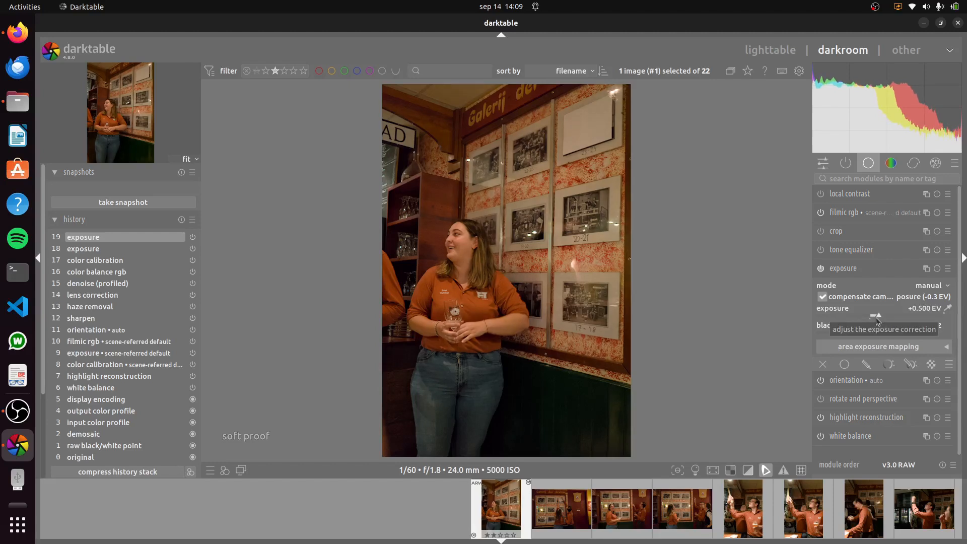
pyautogui.scroll(2, 876, 320)
pyautogui.scroll(-3, 876, 319)
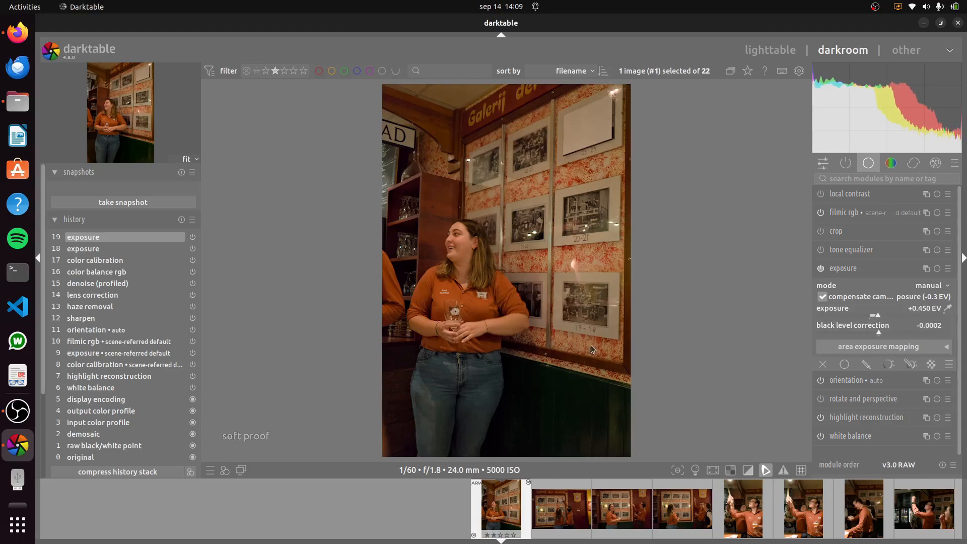
# Step: On the second photo, lower color balance rgb's perceptual global saturation to +7.35% and shadows saturation to +17.00%
pyautogui.click(566, 499)
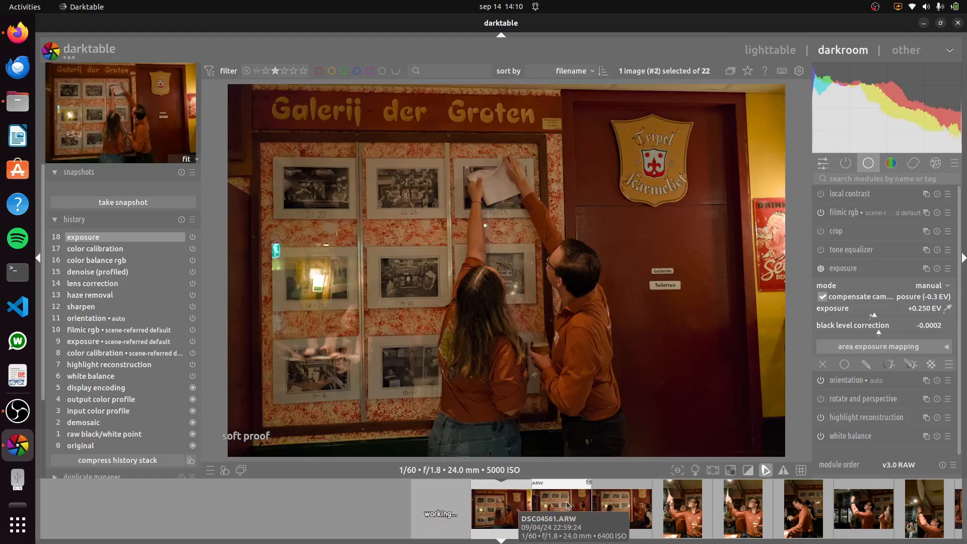
pyautogui.click(896, 171)
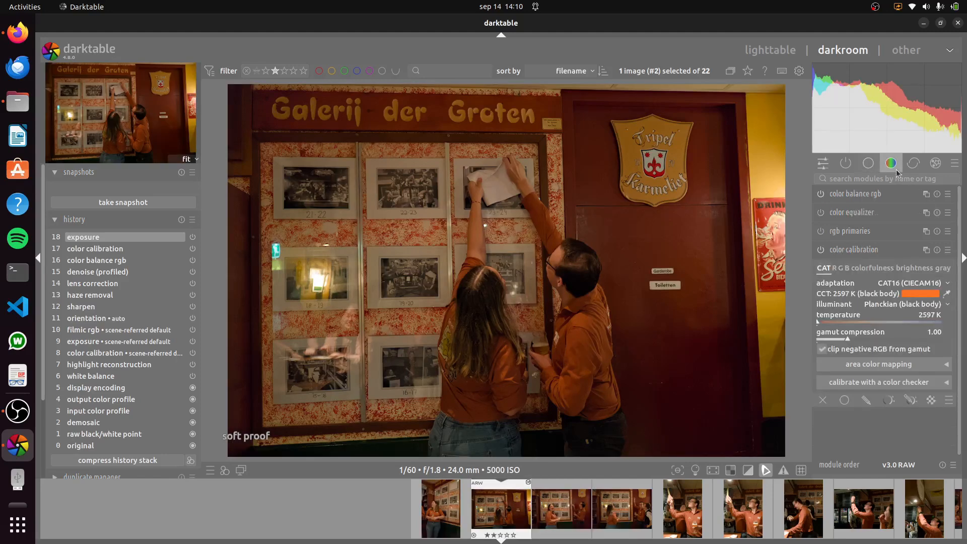
pyautogui.click(864, 195)
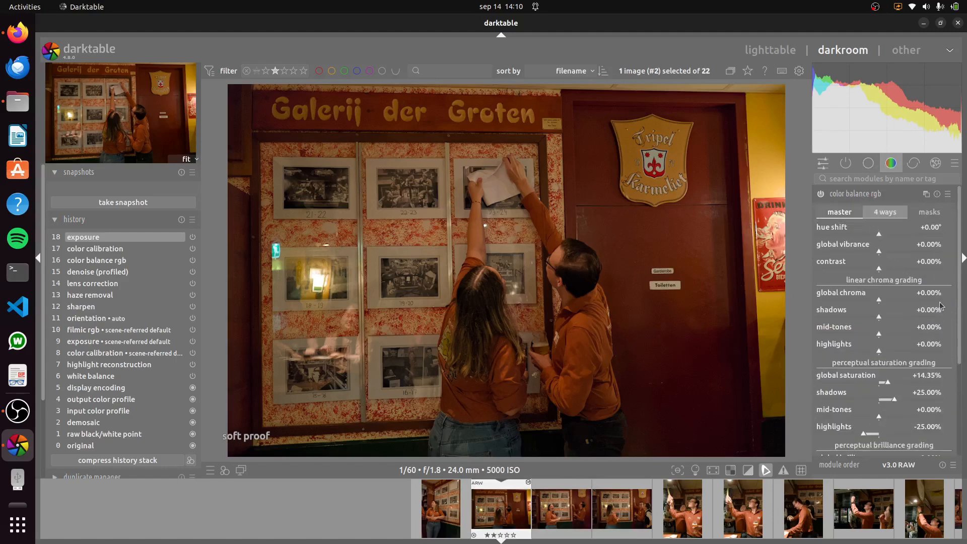
pyautogui.scroll(-2, 889, 388)
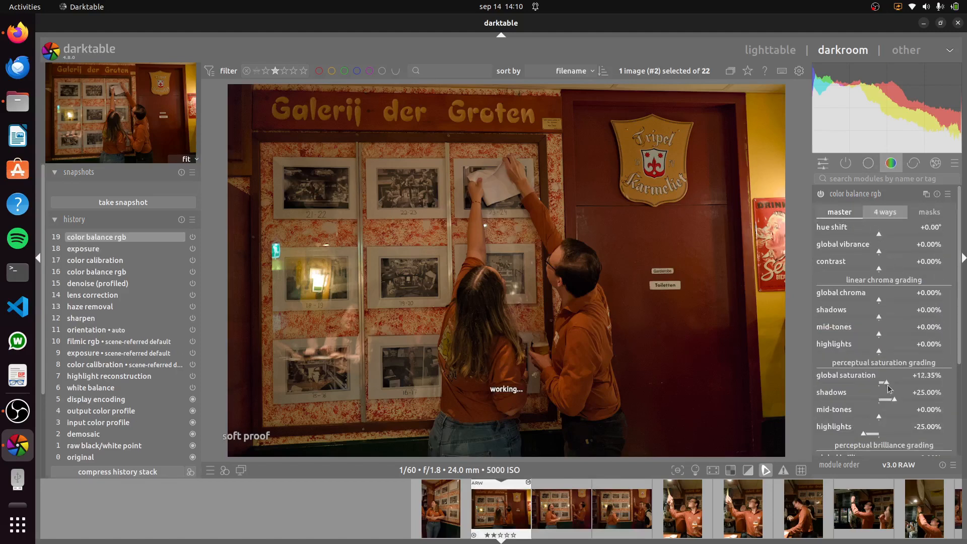
pyautogui.scroll(-1, 889, 388)
pyautogui.scroll(-2, 889, 388)
pyautogui.scroll(-1, 894, 400)
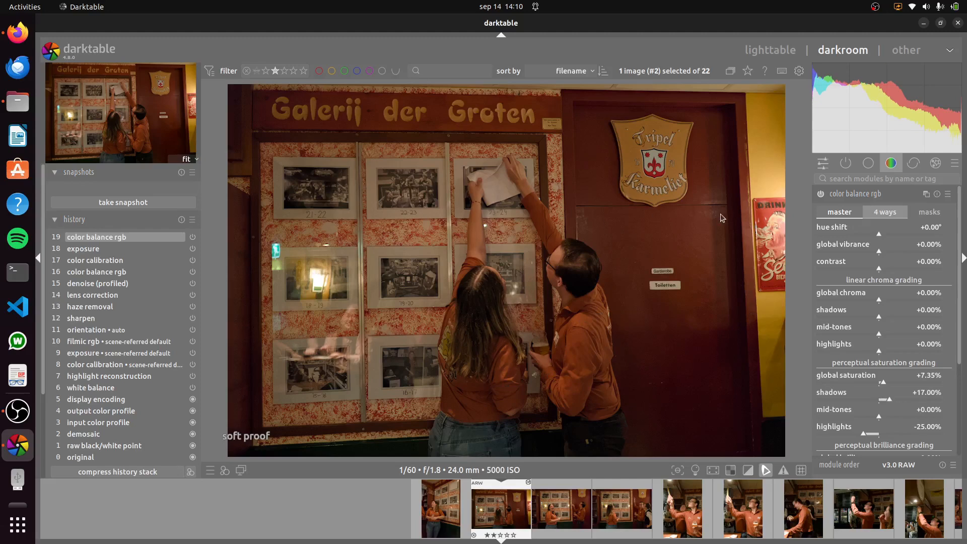
# Step: Open the rotate and perspective module for the second photo
pyautogui.click(869, 163)
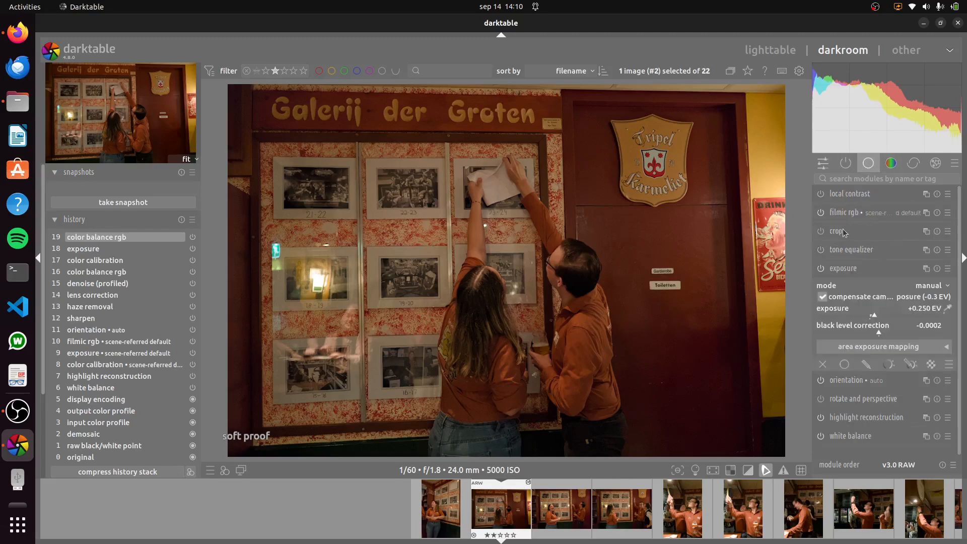
pyautogui.click(845, 268)
pyautogui.click(860, 288)
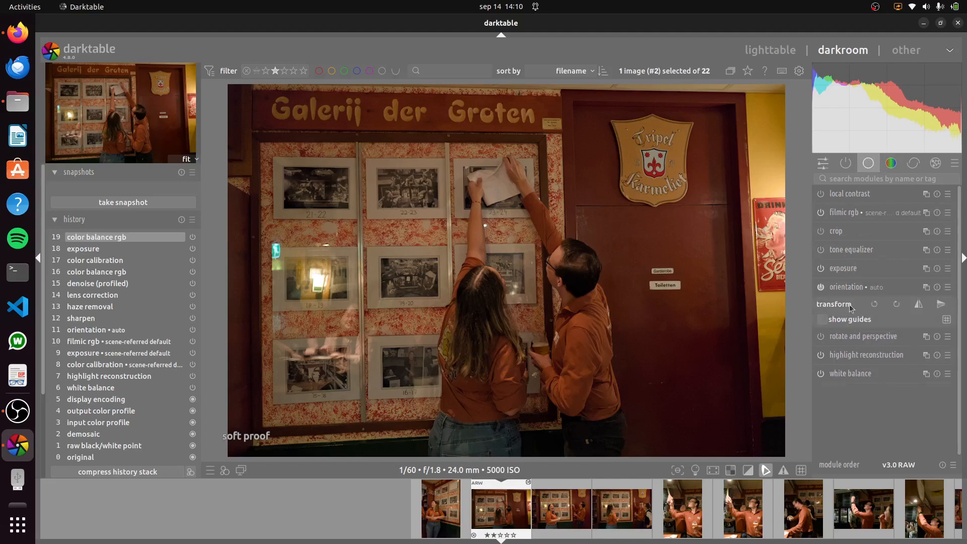
pyautogui.click(857, 287)
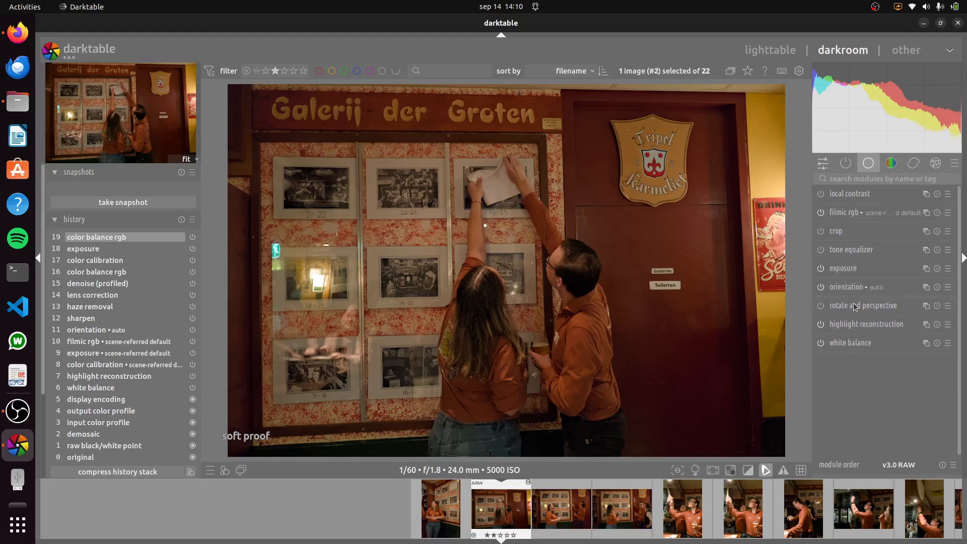
pyautogui.click(857, 306)
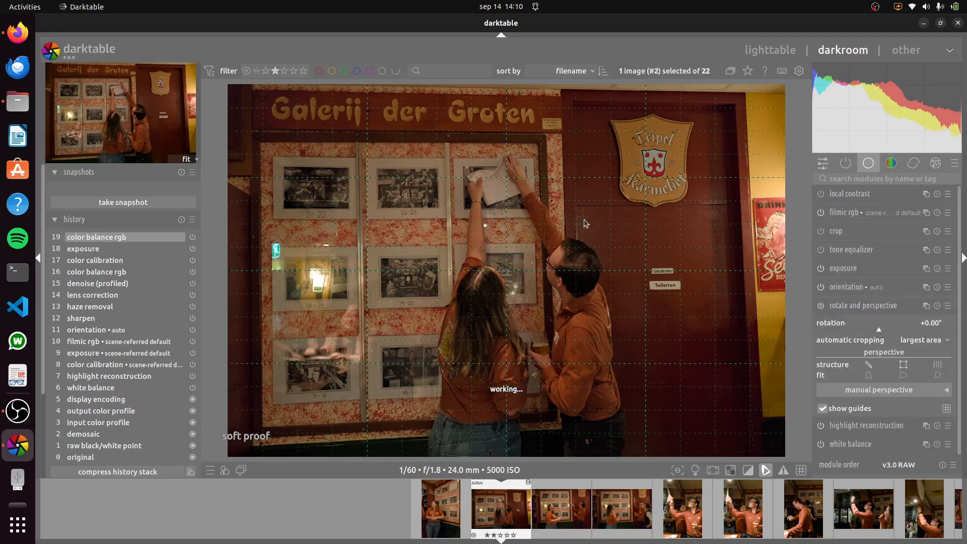
# Step: Try the rules of thirds guide overlay on the photo and set the guide type back to grid
pyautogui.click(948, 410)
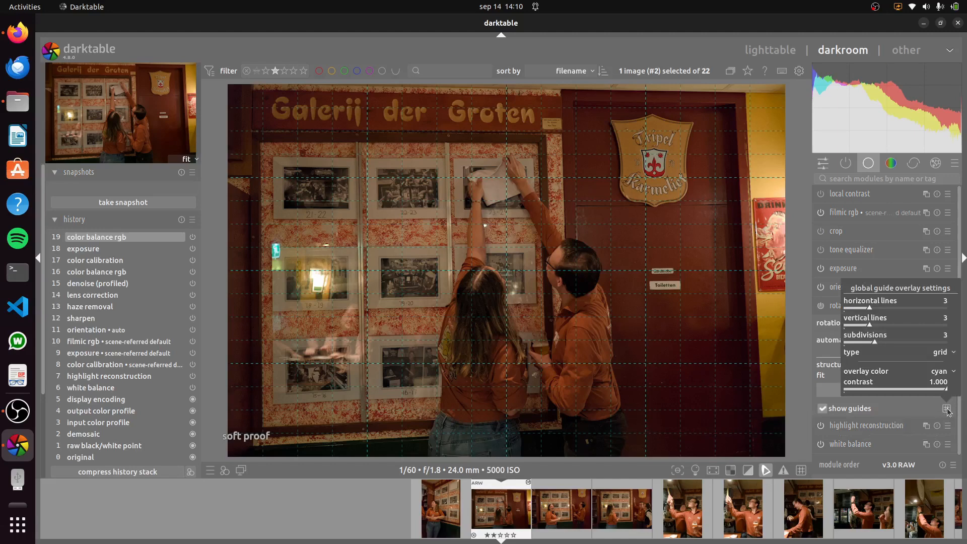
pyautogui.click(947, 352)
pyautogui.click(945, 361)
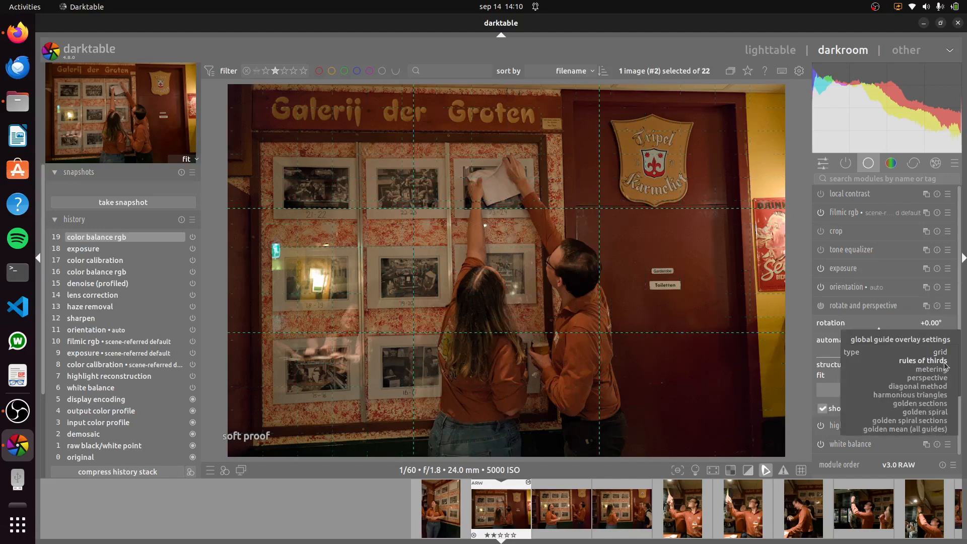
pyautogui.click(947, 355)
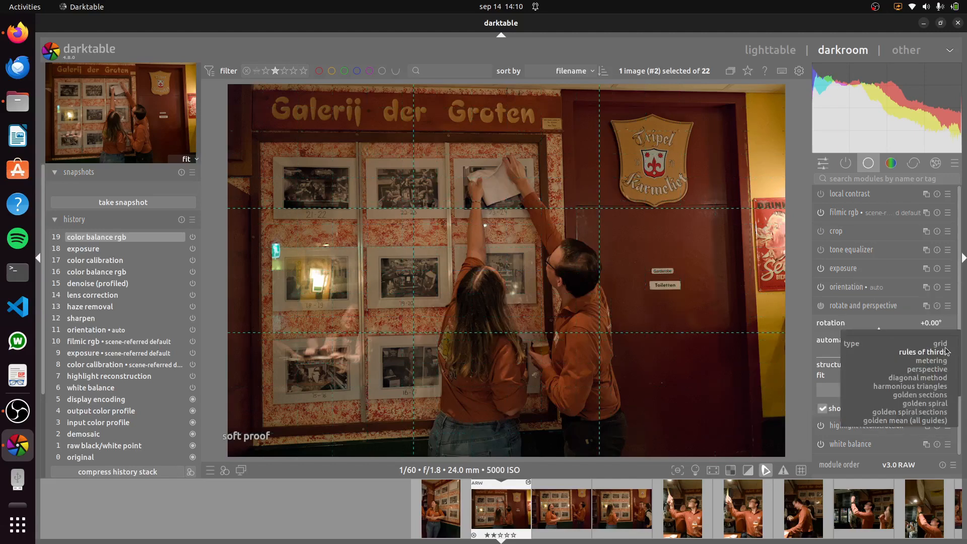
pyautogui.click(945, 350)
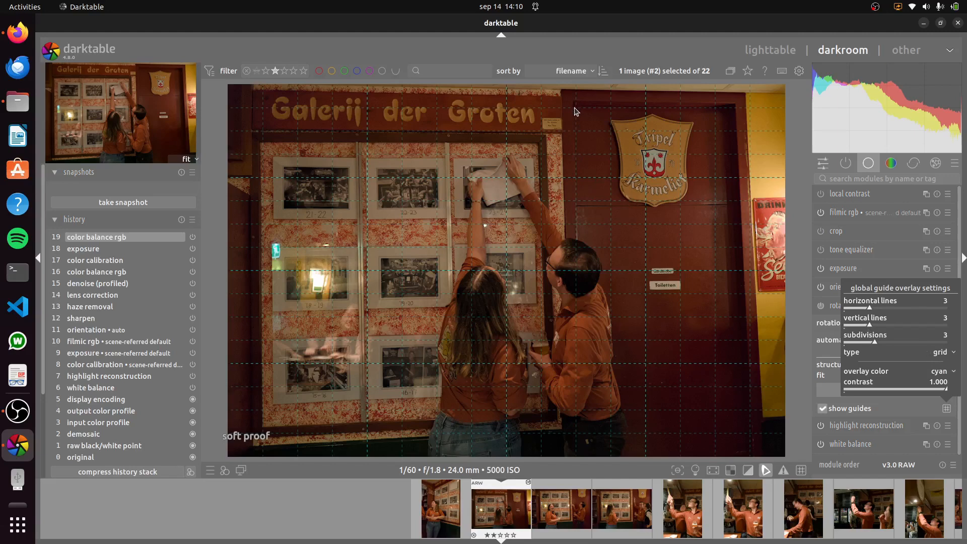
# Step: Straighten the second photo against the guide grid with a rotation of -1.00° and apply it
pyautogui.scroll(1, 579, 171)
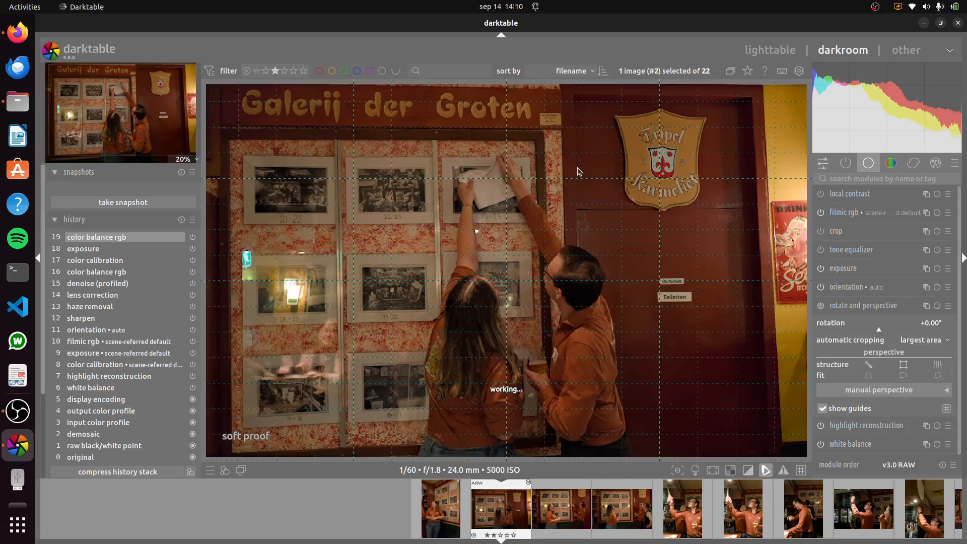
pyautogui.scroll(3, 579, 171)
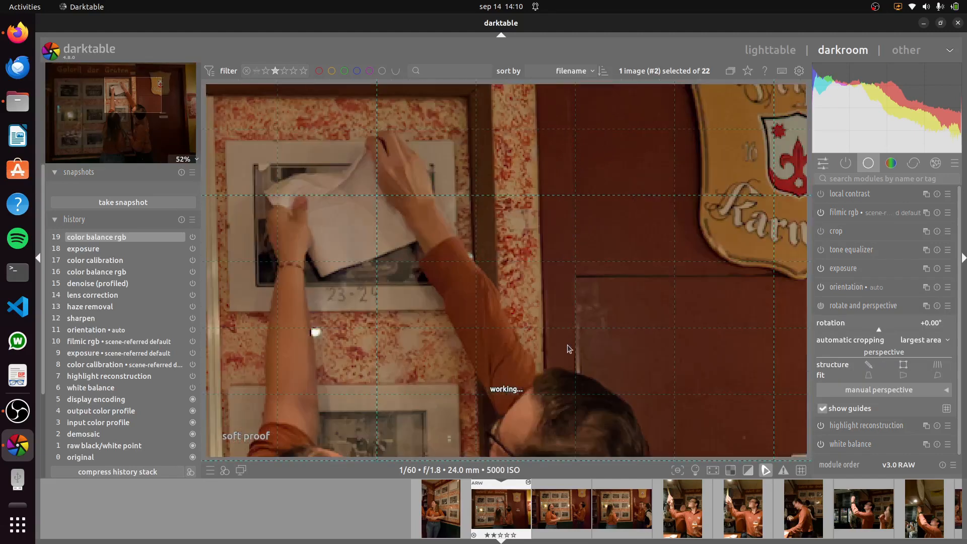
pyautogui.scroll(-4, 599, 190)
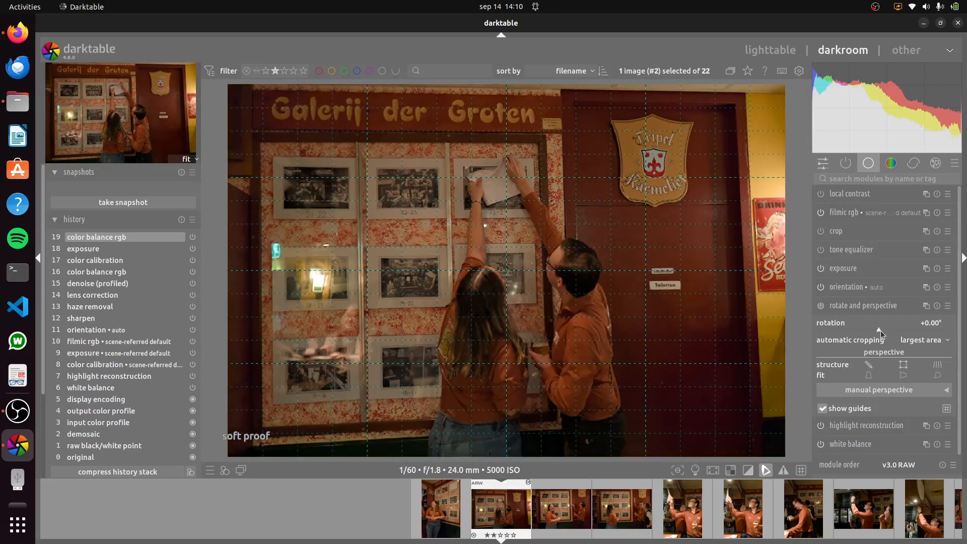
pyautogui.scroll(-4, 880, 330)
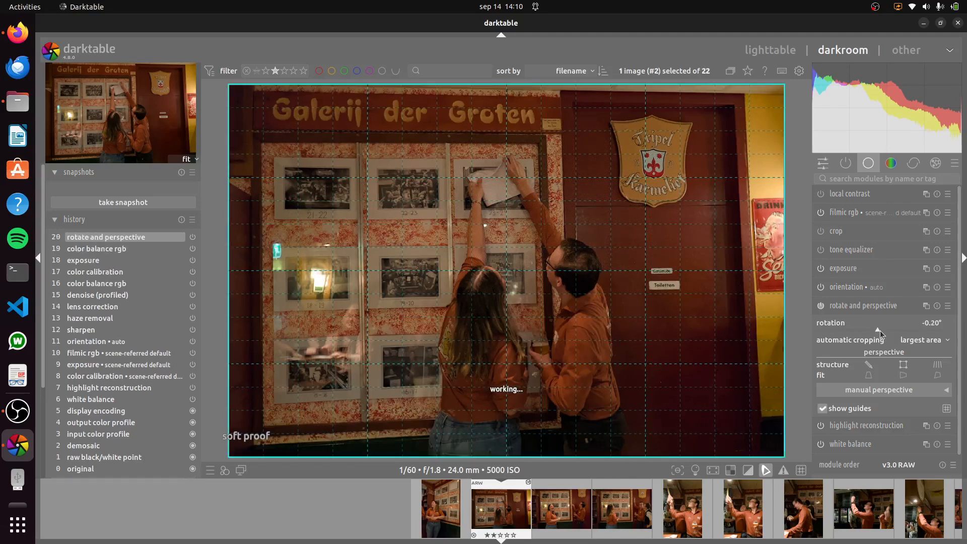
pyautogui.scroll(-2, 881, 331)
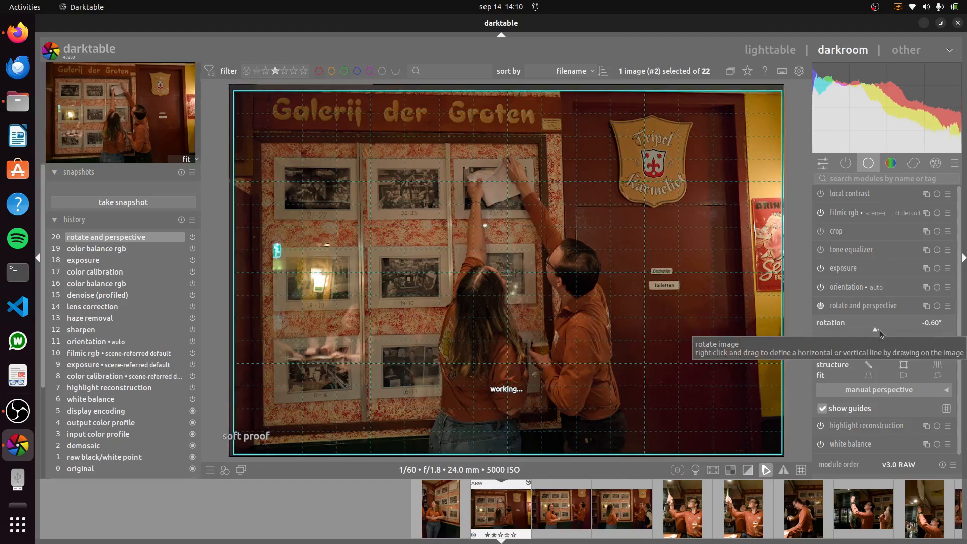
pyautogui.scroll(-1, 880, 330)
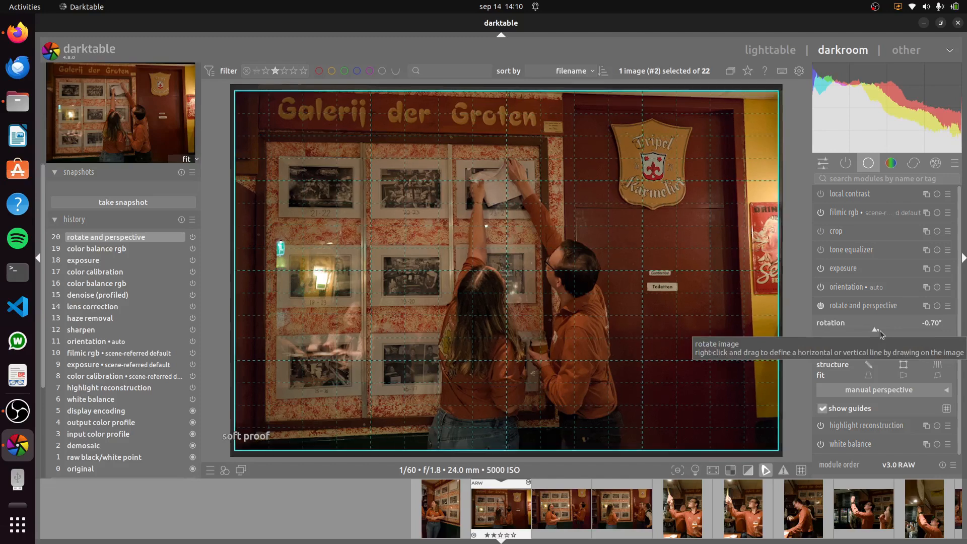
pyautogui.scroll(-3, 881, 330)
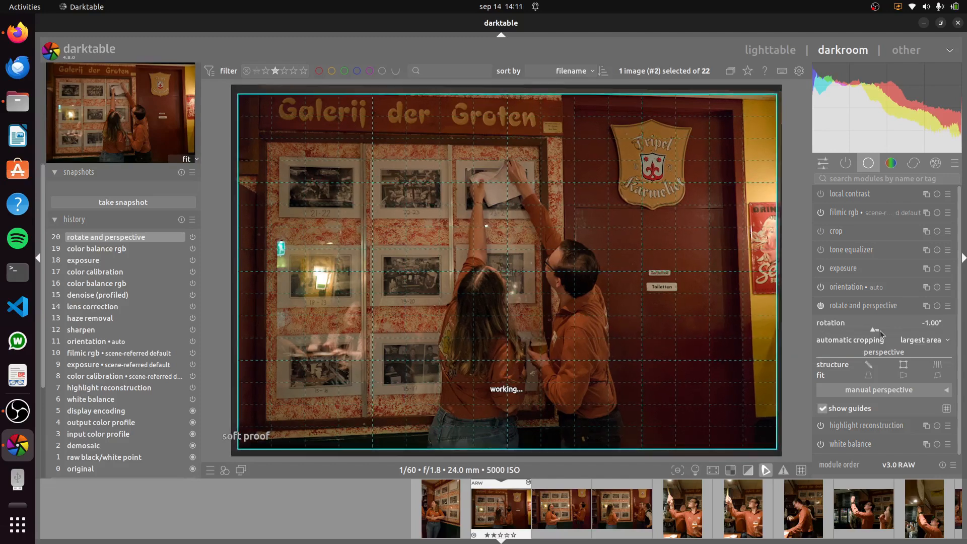
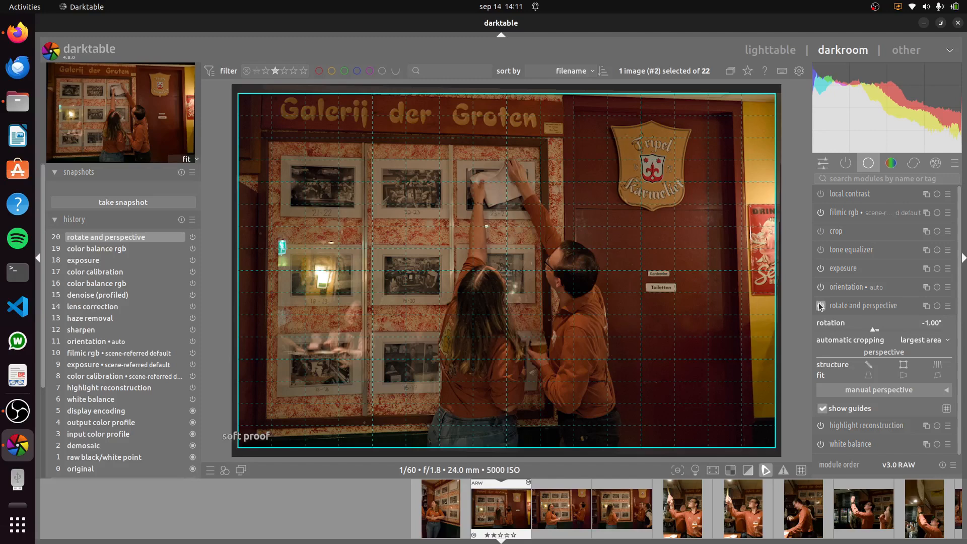
pyautogui.click(865, 306)
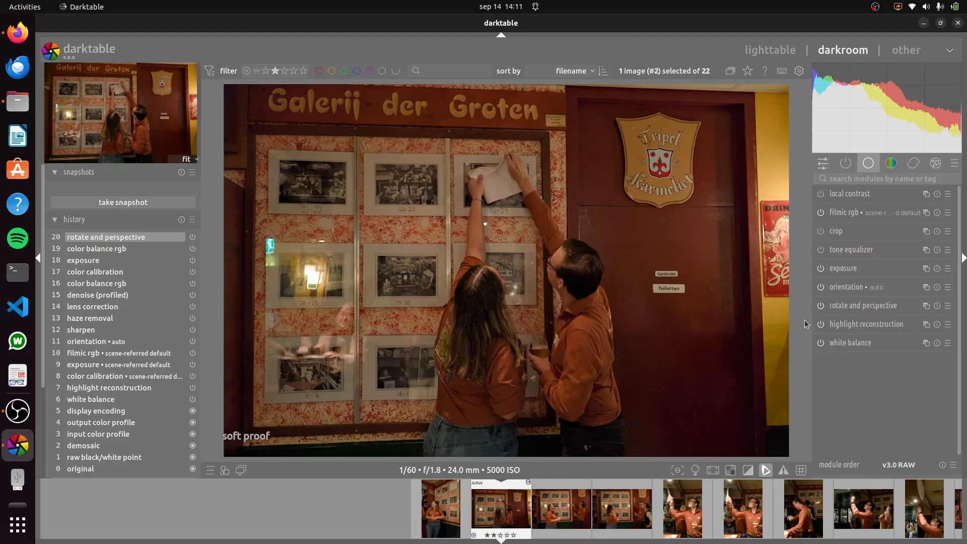
# Step: Straighten the third photo with a rotation of -0.50° in the rotate and perspective module and apply it
pyautogui.click(559, 503)
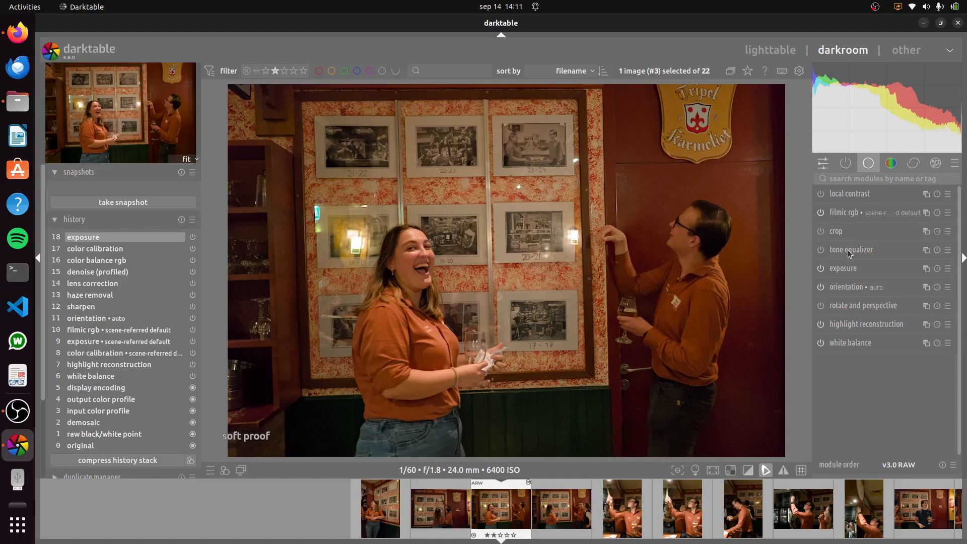
pyautogui.click(858, 308)
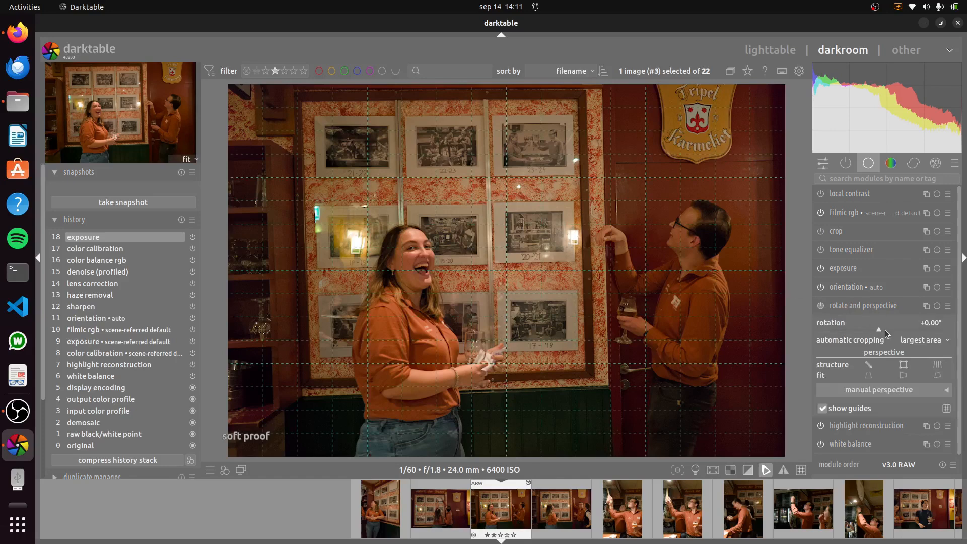
pyautogui.scroll(-2, 881, 327)
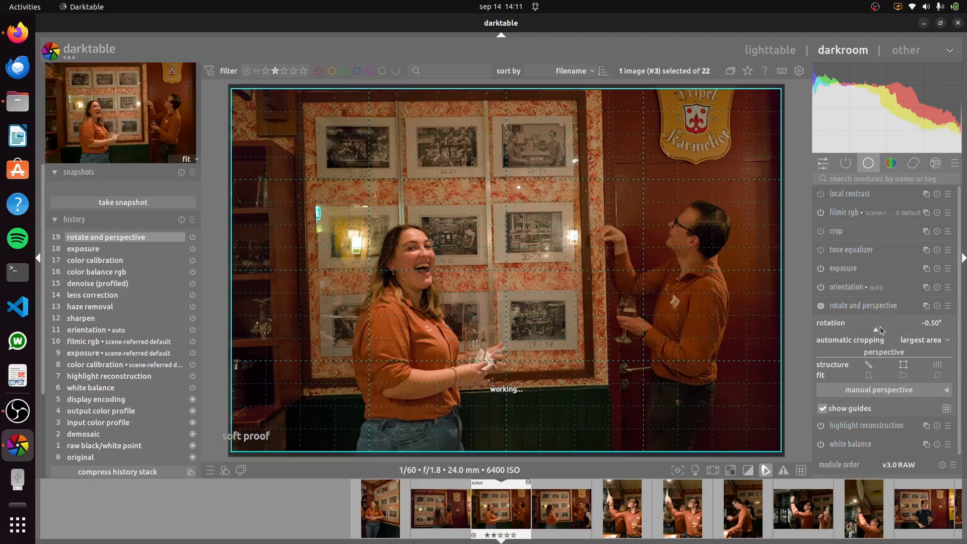
pyautogui.click(876, 308)
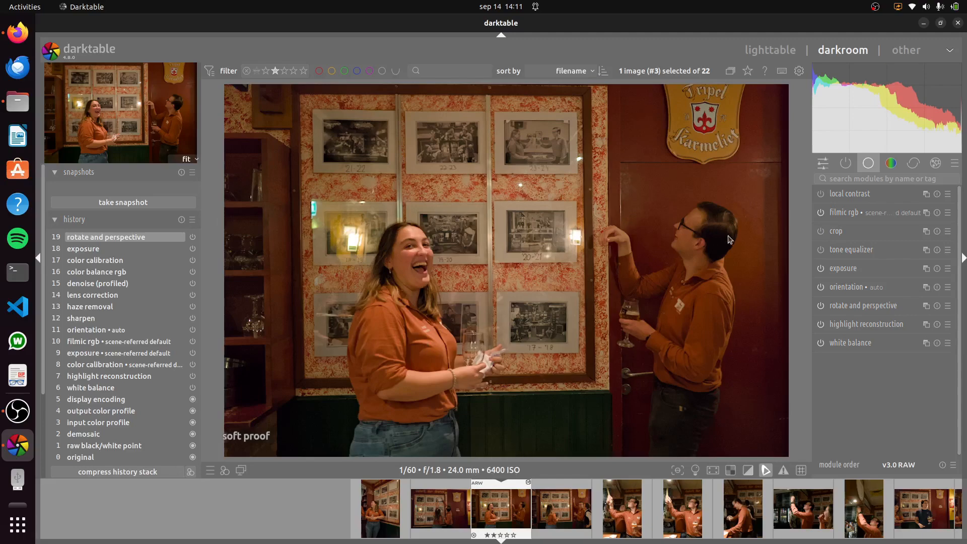
# Step: Inspect the faces in the third photo at close magnification
pyautogui.scroll(5, 690, 239)
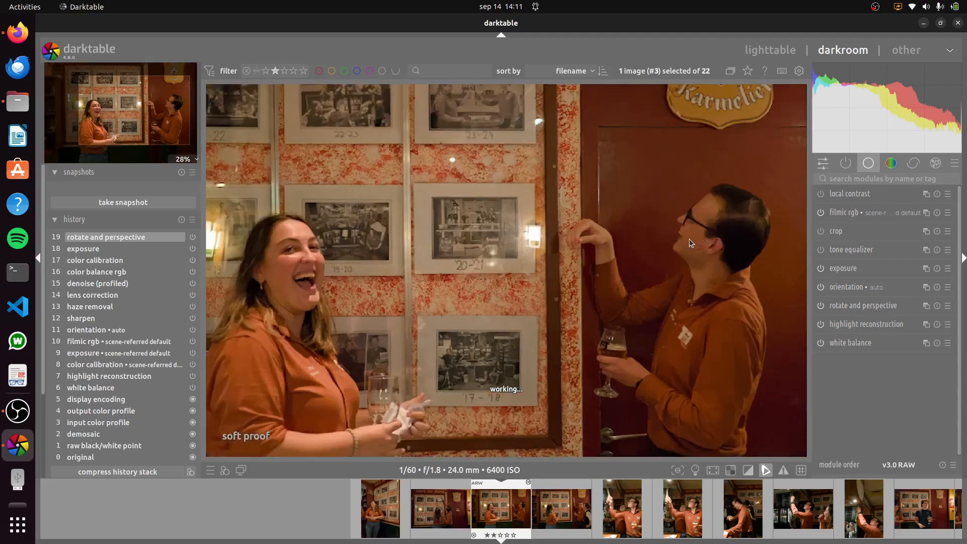
pyautogui.moveTo(380, 231); pyautogui.dragTo(513, 262)
pyautogui.scroll(1, 506, 287)
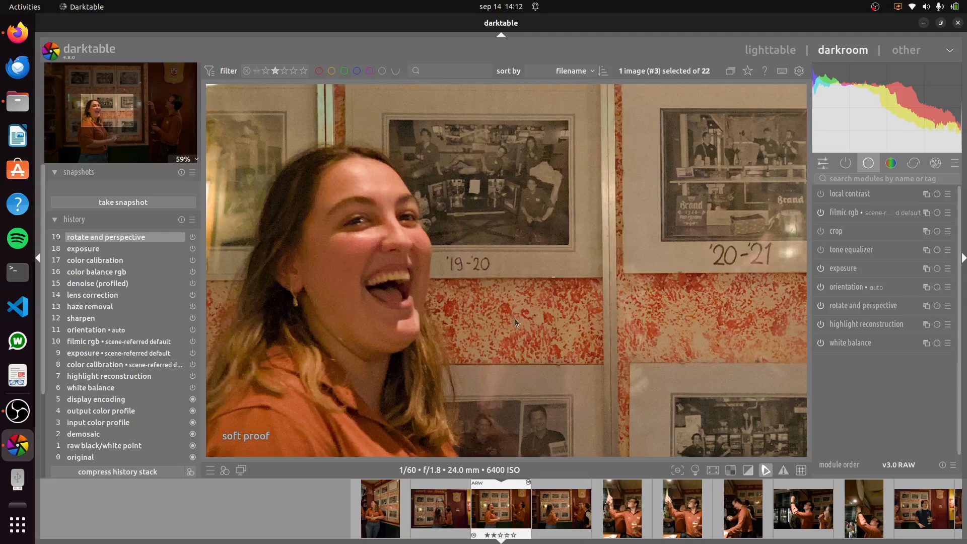
# Step: Review the following photos one by one, and compare the two similar shots of the man in the dark T-shirt holding a beer
pyautogui.click(564, 508)
pyautogui.click(564, 508)
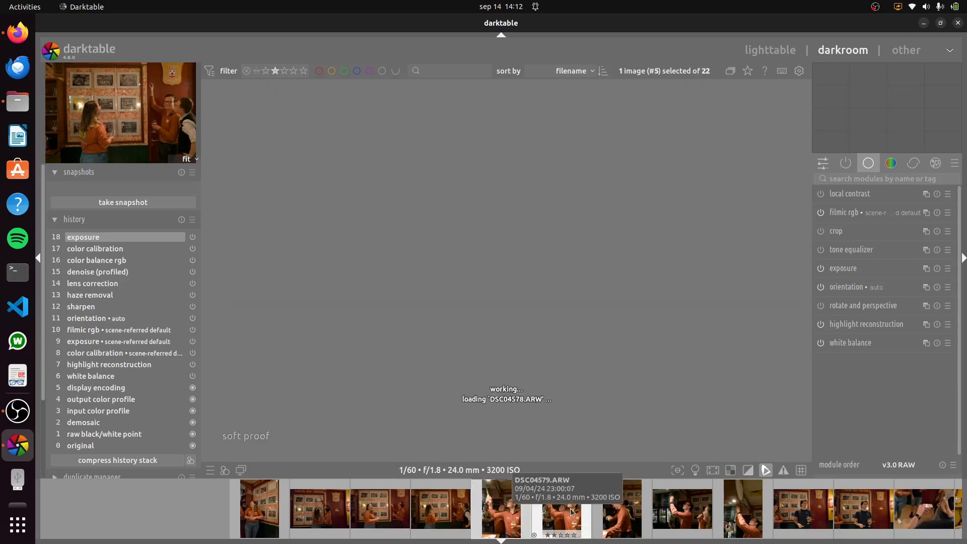
pyautogui.click(613, 512)
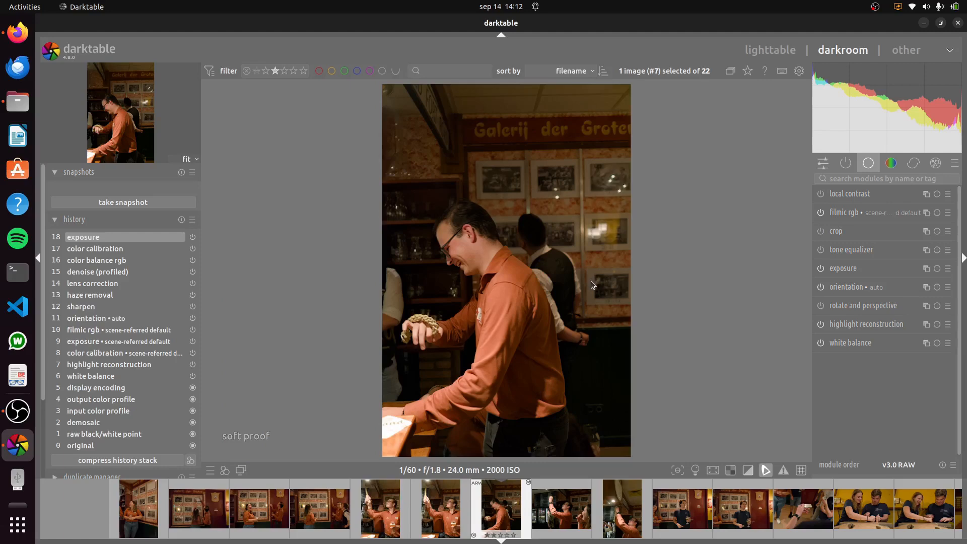
pyautogui.click(846, 163)
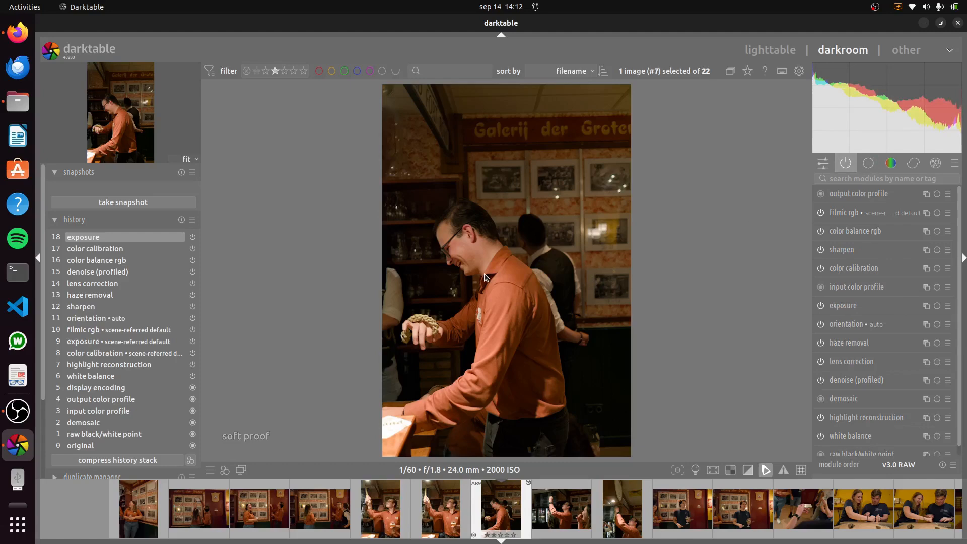
pyautogui.press('space')
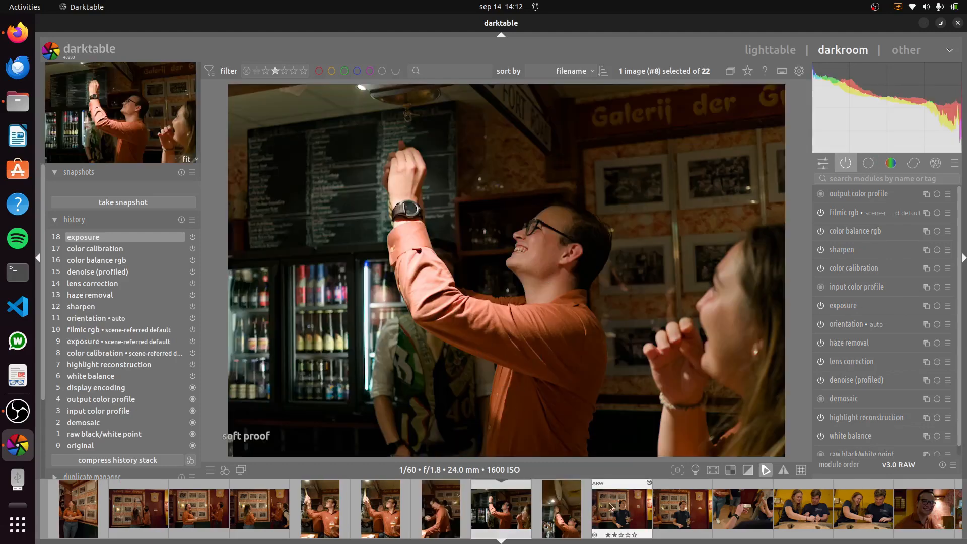
pyautogui.click(613, 507)
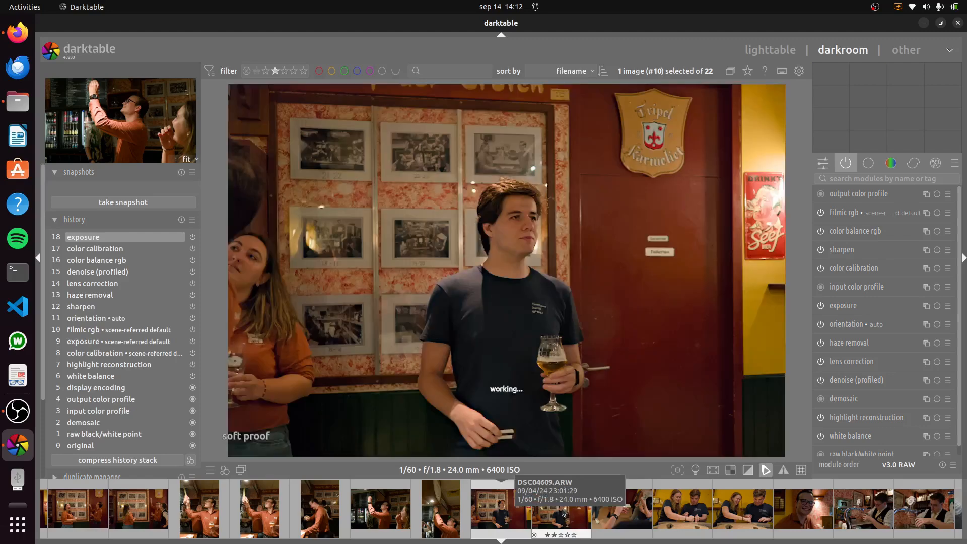
pyautogui.click(564, 513)
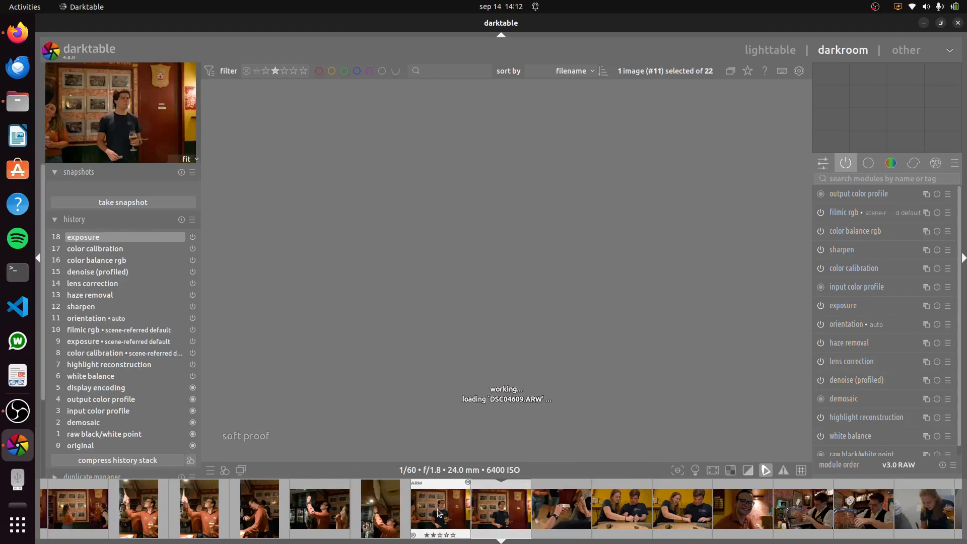
pyautogui.click(432, 513)
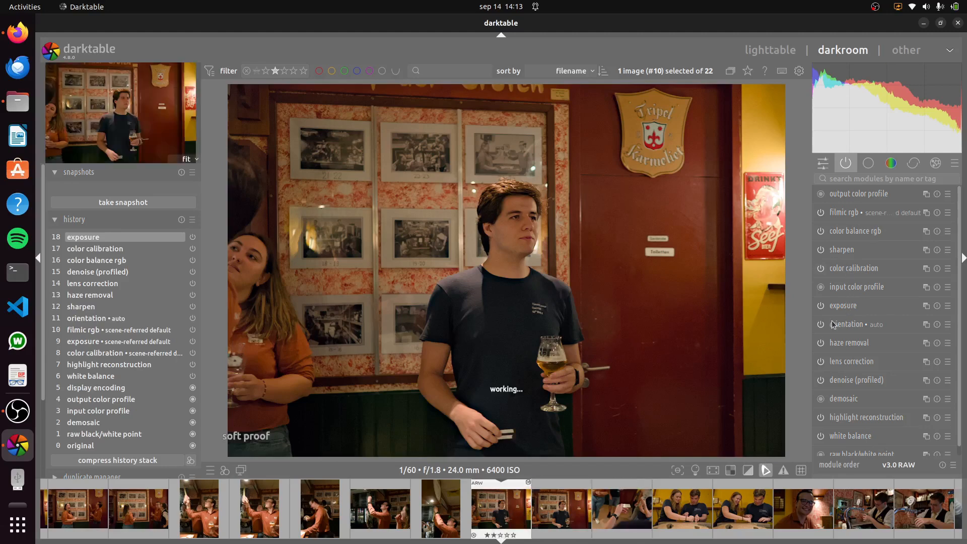
# Step: Try cropping the woman out of the tenth photo from its left side, and extend the crop back to the photo's edge
pyautogui.click(869, 163)
pyautogui.click(850, 234)
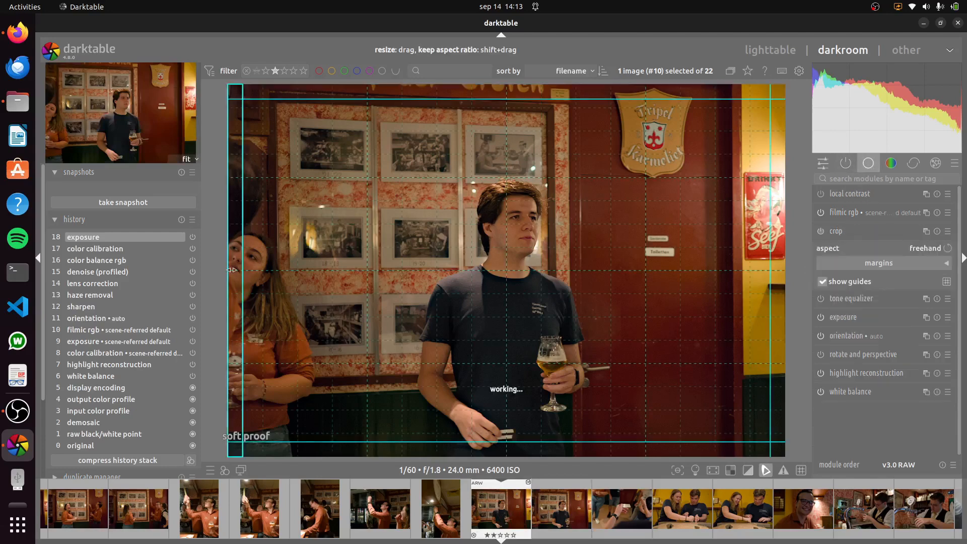
pyautogui.moveTo(331, 286); pyautogui.dragTo(327, 285)
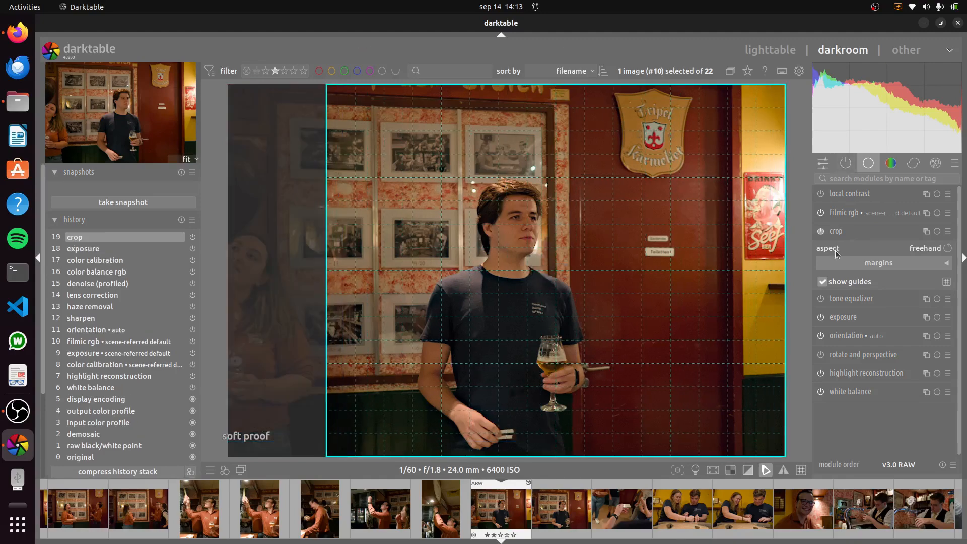
pyautogui.click(859, 234)
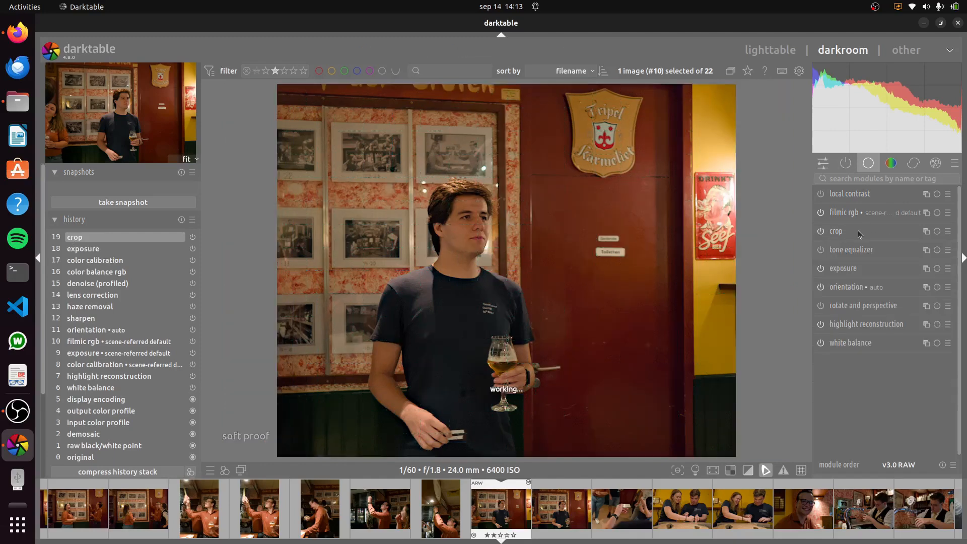
pyautogui.click(859, 233)
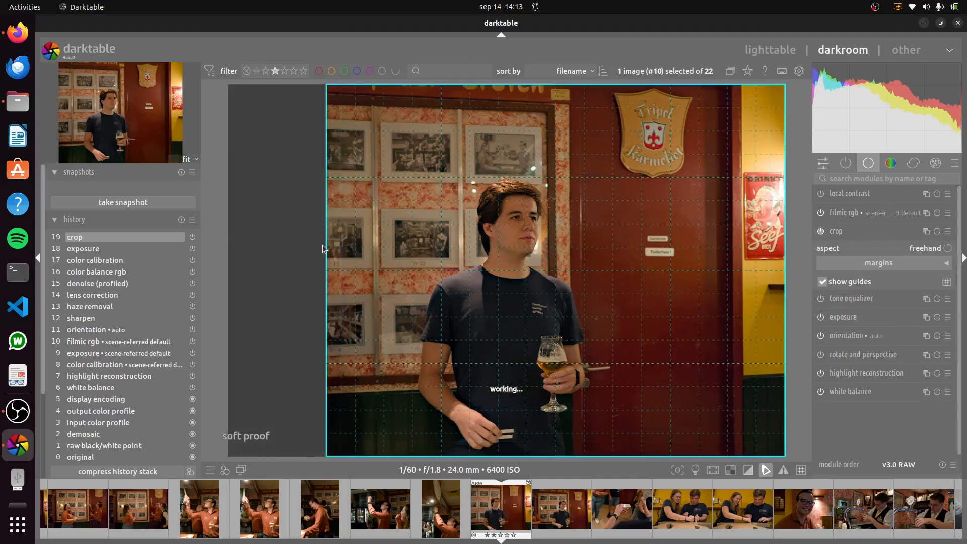
pyautogui.moveTo(325, 249); pyautogui.dragTo(216, 249)
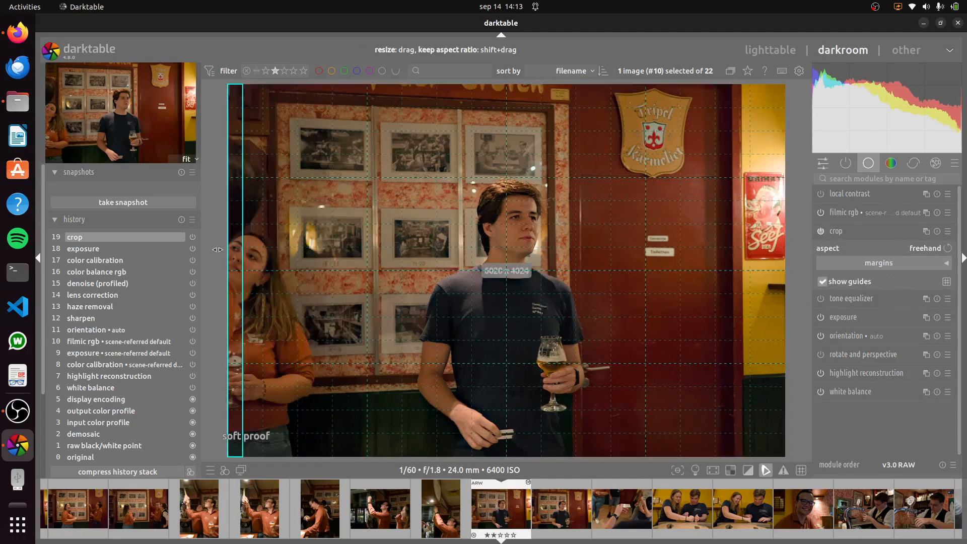
# Step: Reject the tenth photo in favour of the similar shot after it, and move on to the next photo
pyautogui.click(562, 507)
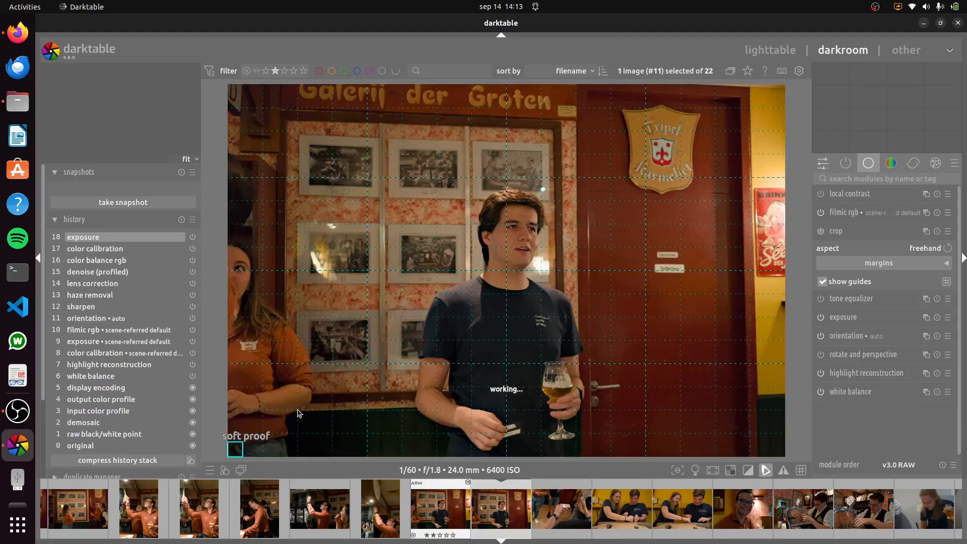
pyautogui.click(415, 535)
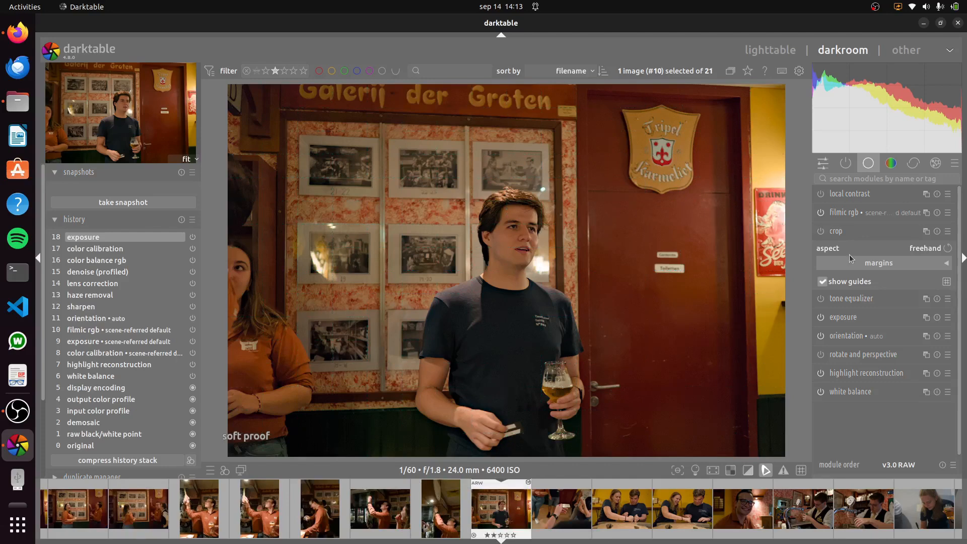
pyautogui.click(562, 502)
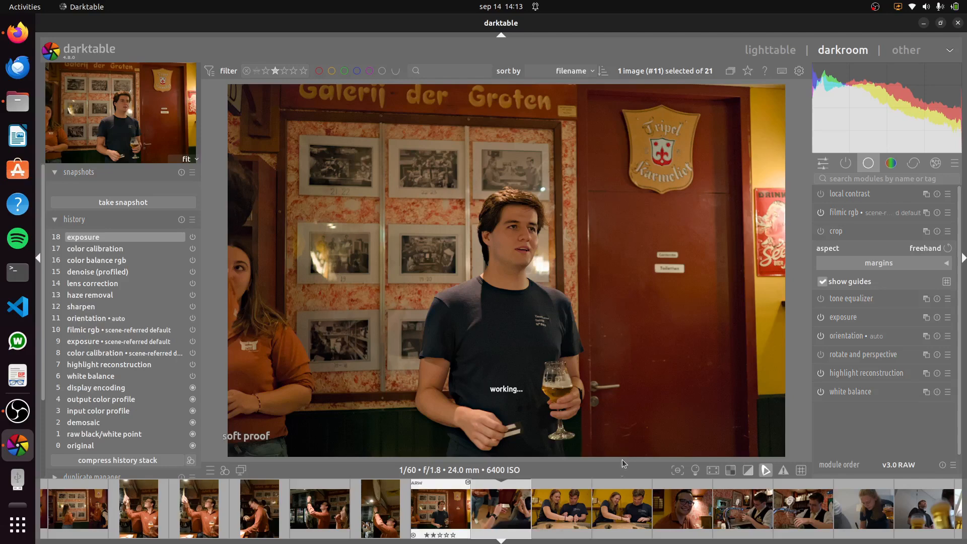
# Step: Check the close-up portrait of the smiling man with glasses for sharpness and reject it
pyautogui.click(686, 519)
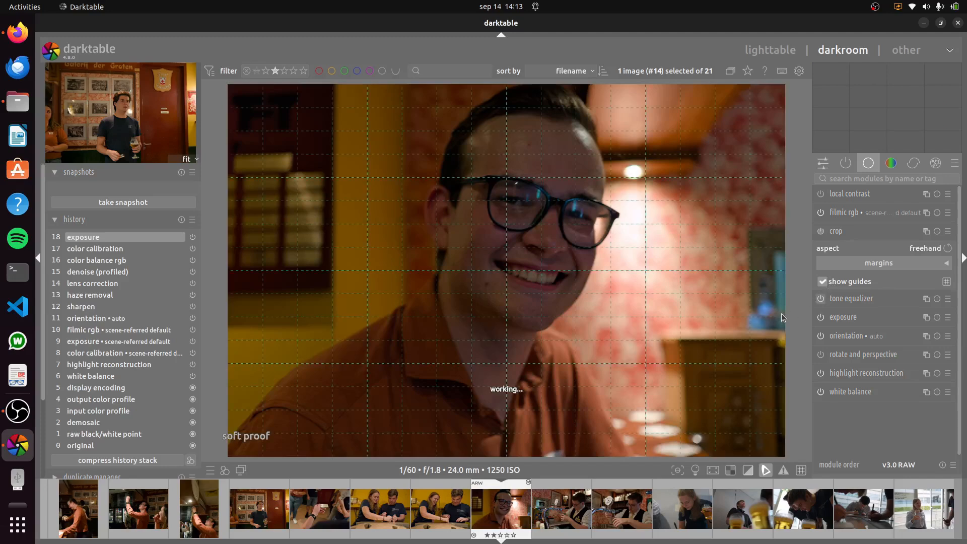
pyautogui.click(850, 233)
pyautogui.scroll(3, 535, 202)
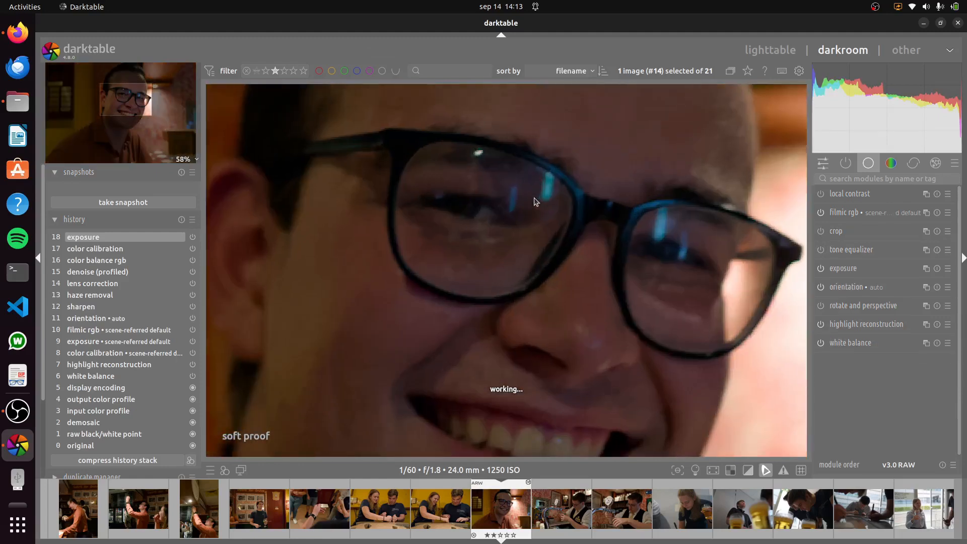
pyautogui.scroll(-2, 435, 258)
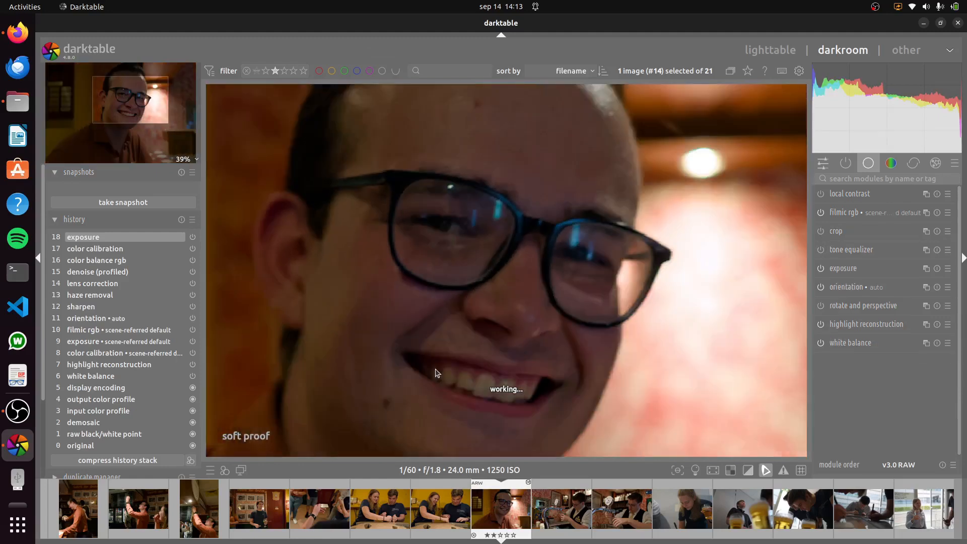
pyautogui.click(474, 536)
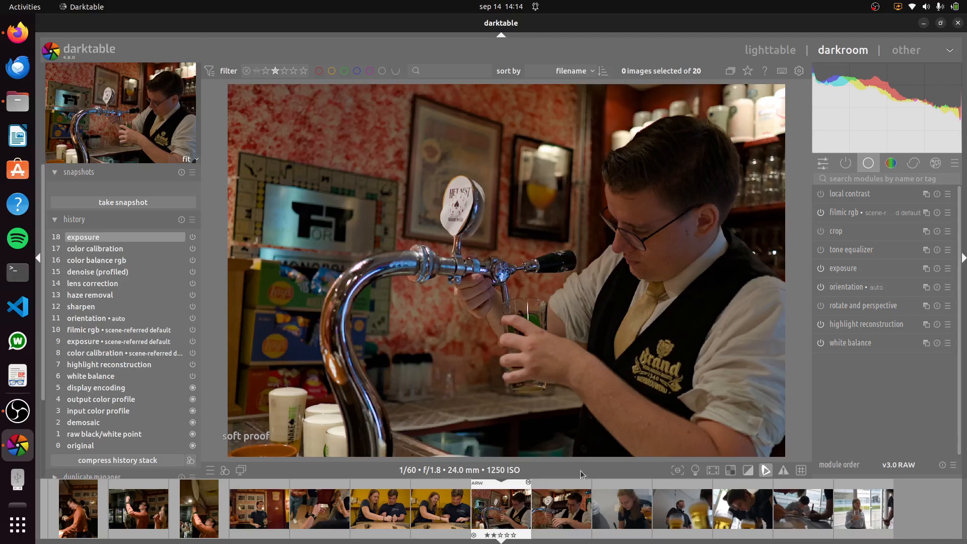
# Step: Apply the Basic v3 style to the last five photos in the lighttable, from the woman writing with a beer onwards
pyautogui.scroll(-1, 563, 507)
pyautogui.click(563, 507)
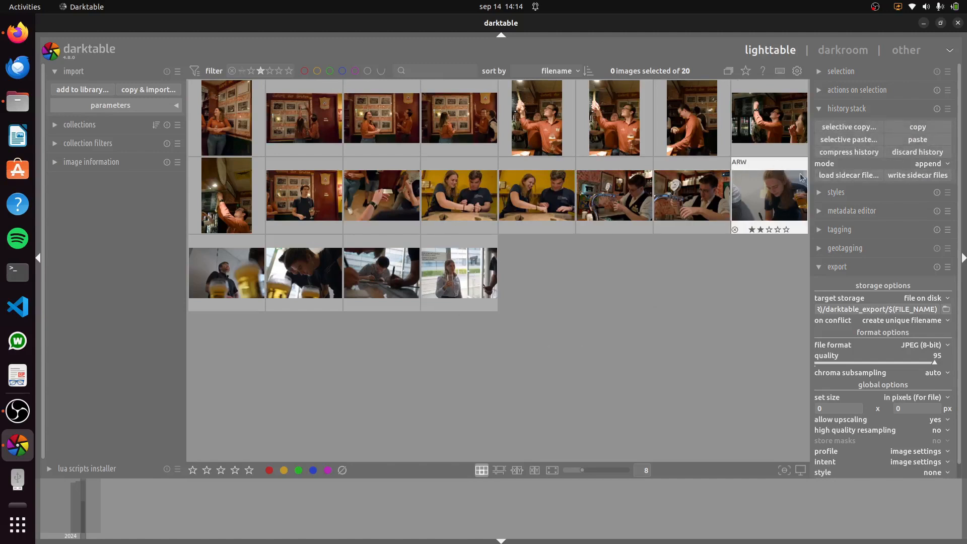
pyautogui.click(485, 308)
pyautogui.click(786, 191)
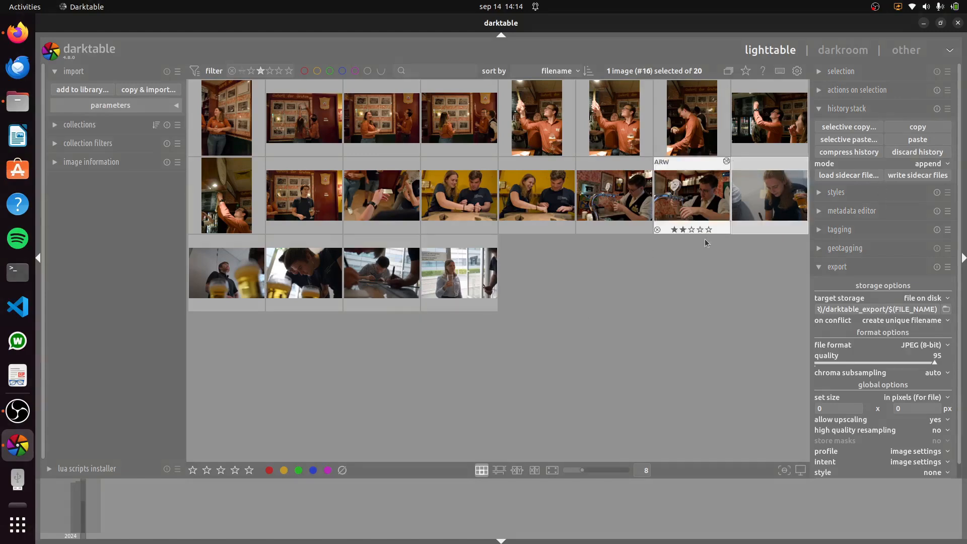
pyautogui.keyDown('shift'); pyautogui.click(477, 281); pyautogui.keyUp('shift')
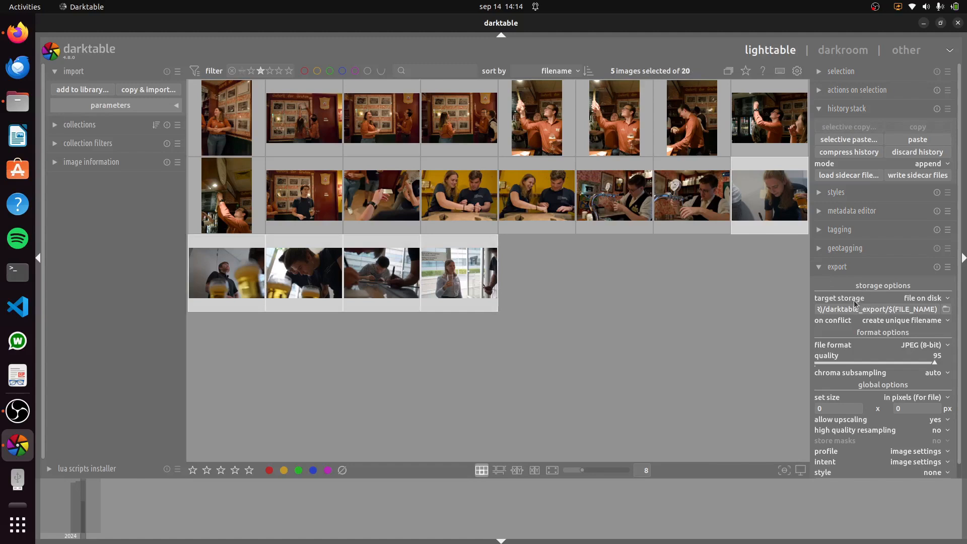
pyautogui.click(821, 194)
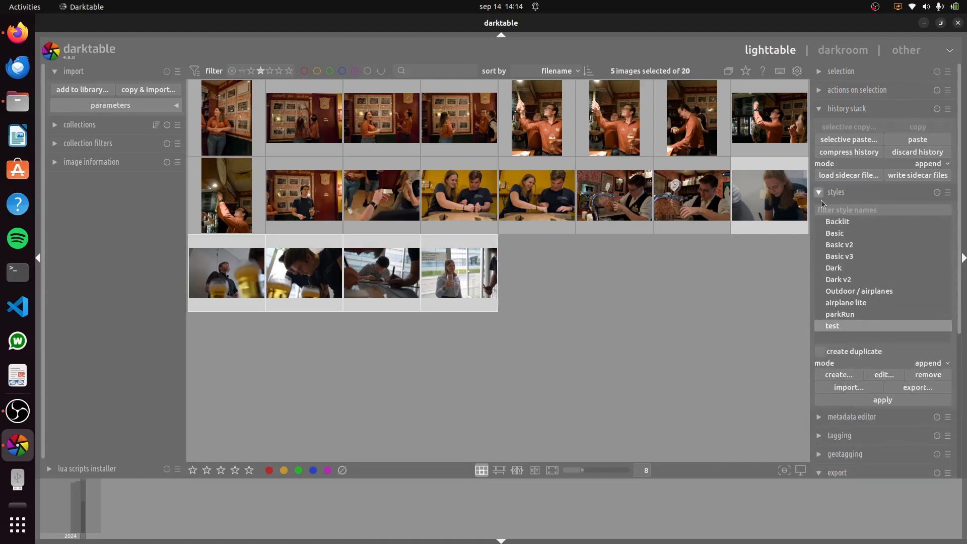
pyautogui.click(852, 257)
pyautogui.click(882, 399)
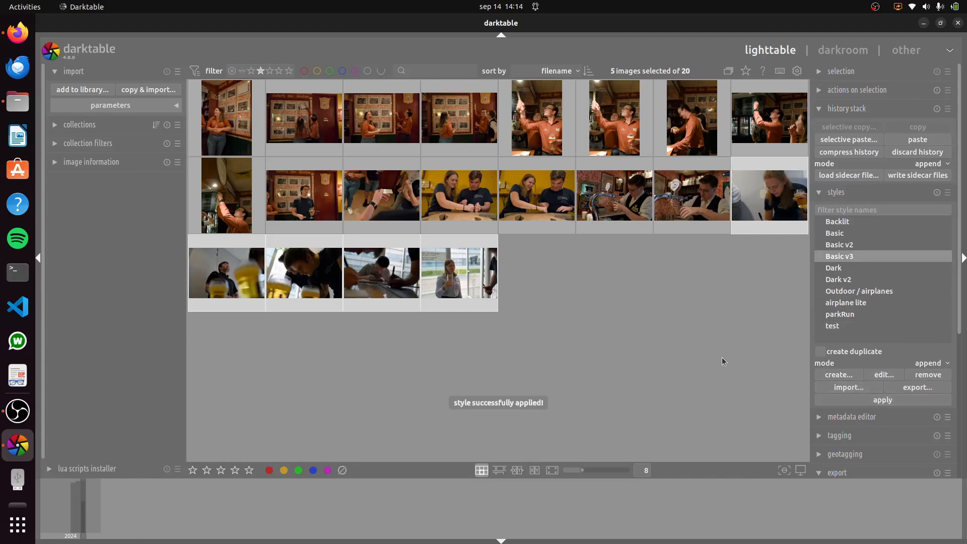
# Step: Open the photo of the woman holding a beer in the darkroom and lower its color balance rgb global saturation to 0%
pyautogui.click(776, 200)
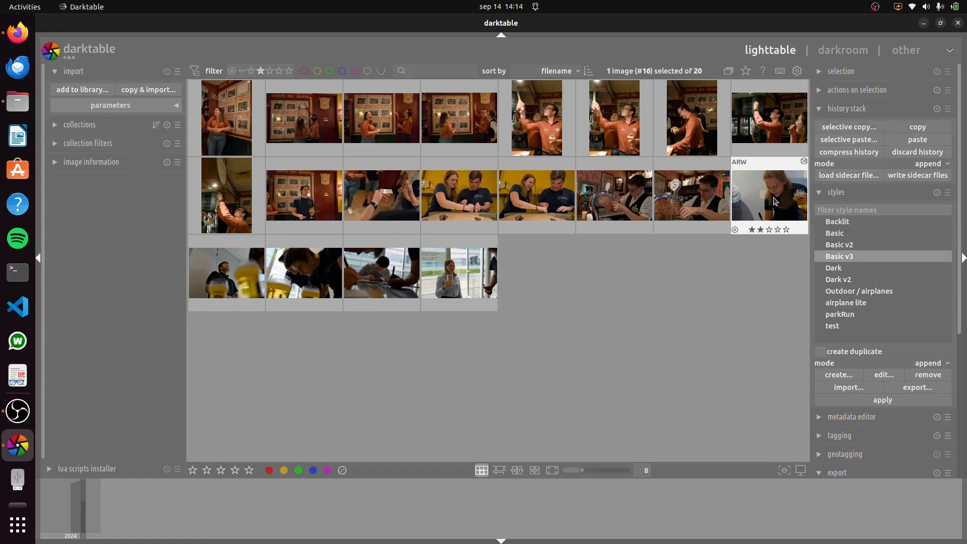
pyautogui.doubleClick(775, 201)
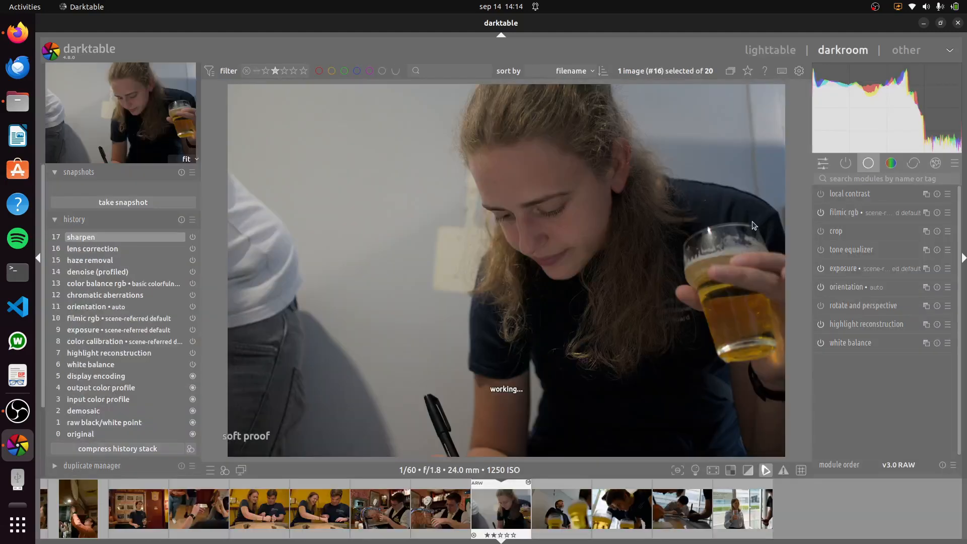
pyautogui.click(891, 162)
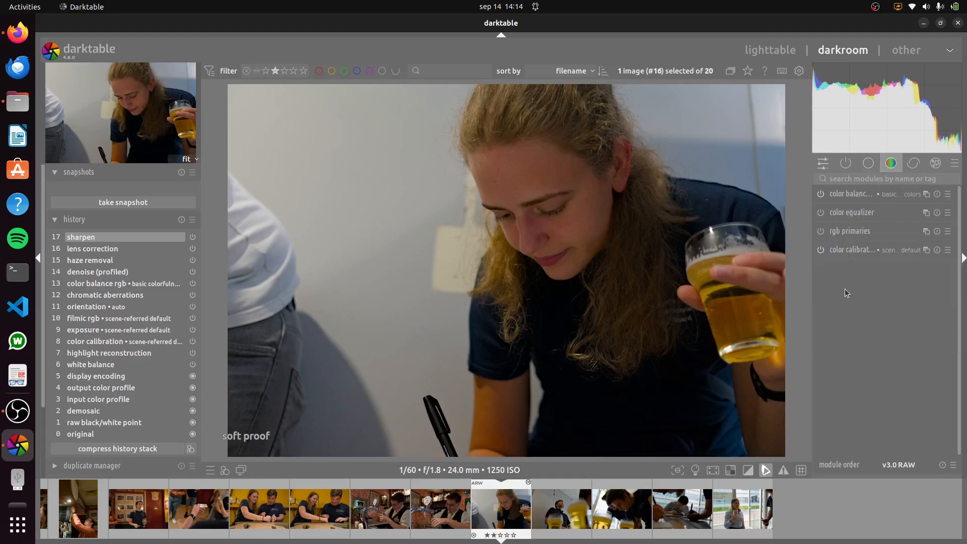
pyautogui.click(854, 198)
pyautogui.scroll(-3, 905, 352)
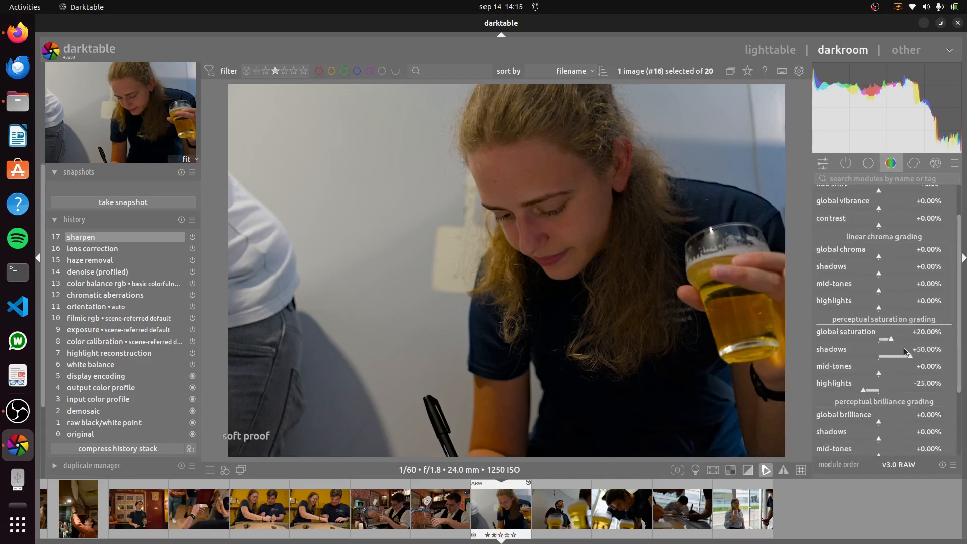
pyautogui.scroll(-1, 893, 340)
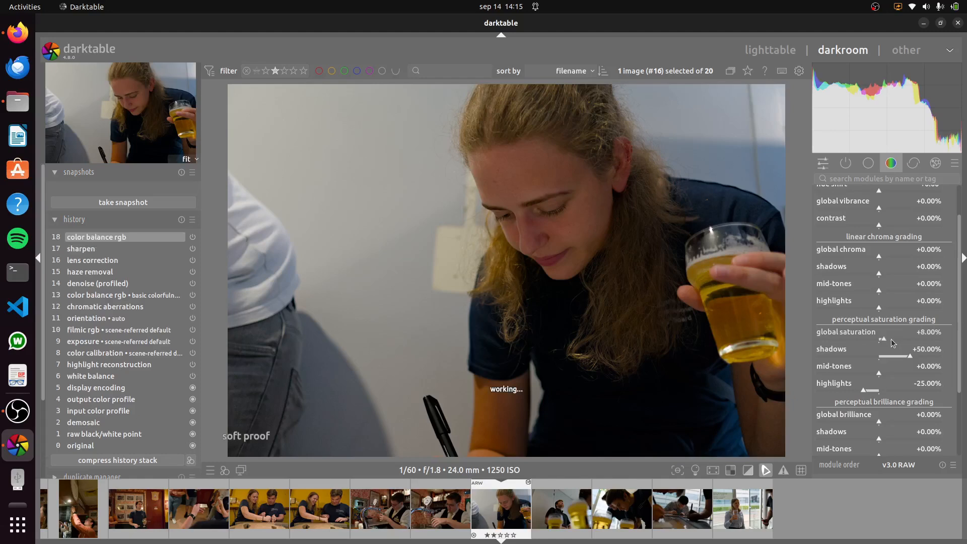
pyautogui.scroll(-1, 891, 340)
pyautogui.scroll(-1, 893, 343)
# Step: Compare the photo before and after the color balance change in its history, and raise the global saturation slightly
pyautogui.click(83, 248)
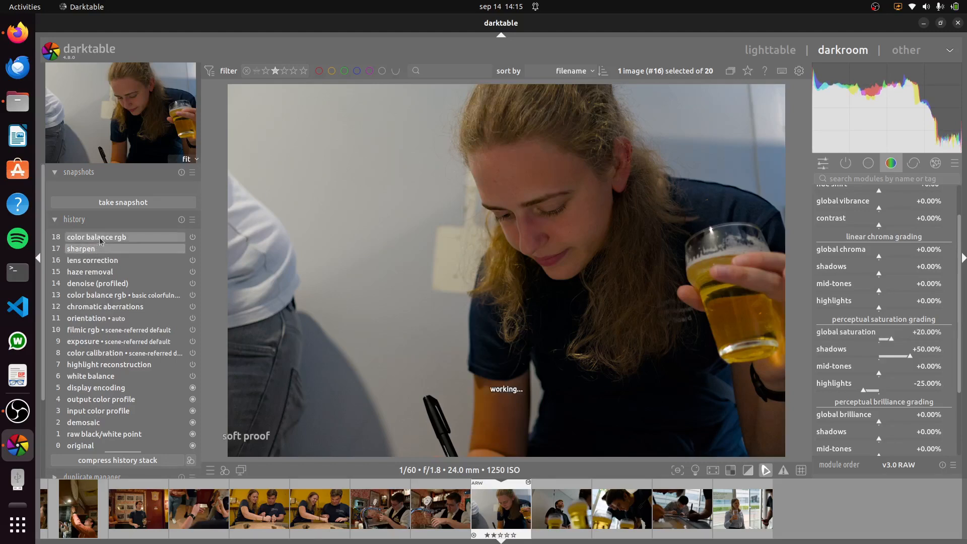
pyautogui.click(100, 239)
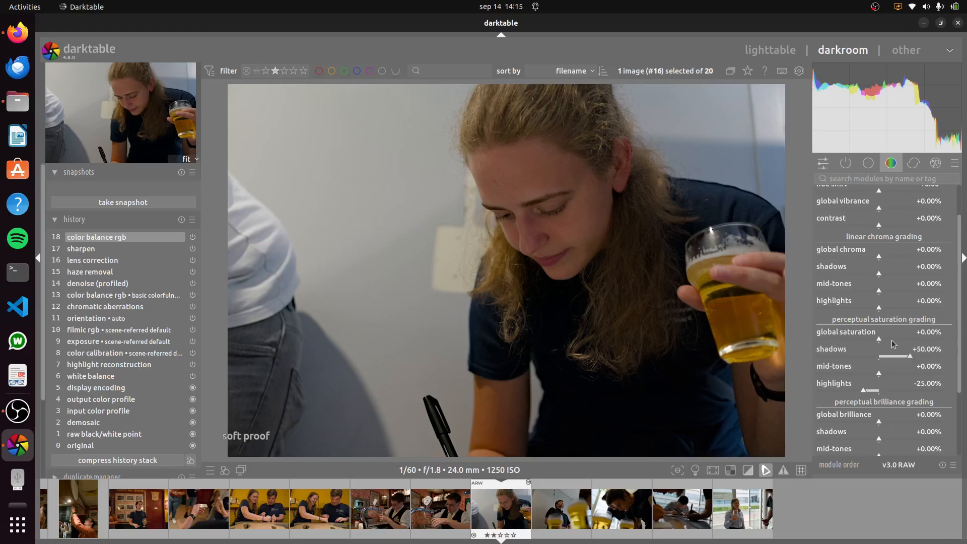
pyautogui.scroll(3, 893, 344)
# Step: Go to the next photo and set its global saturation to +15.00% in color balance rgb
pyautogui.press('space')
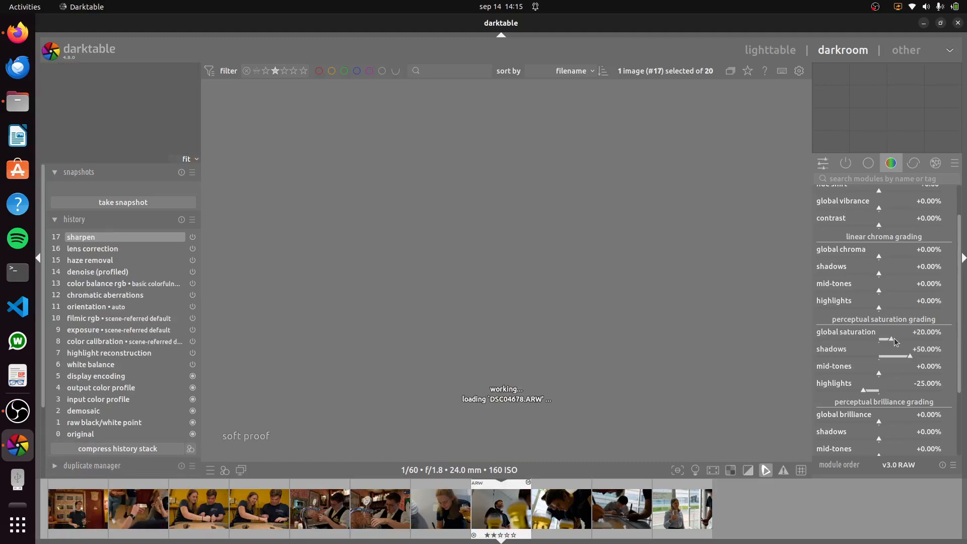
pyautogui.scroll(-4, 895, 343)
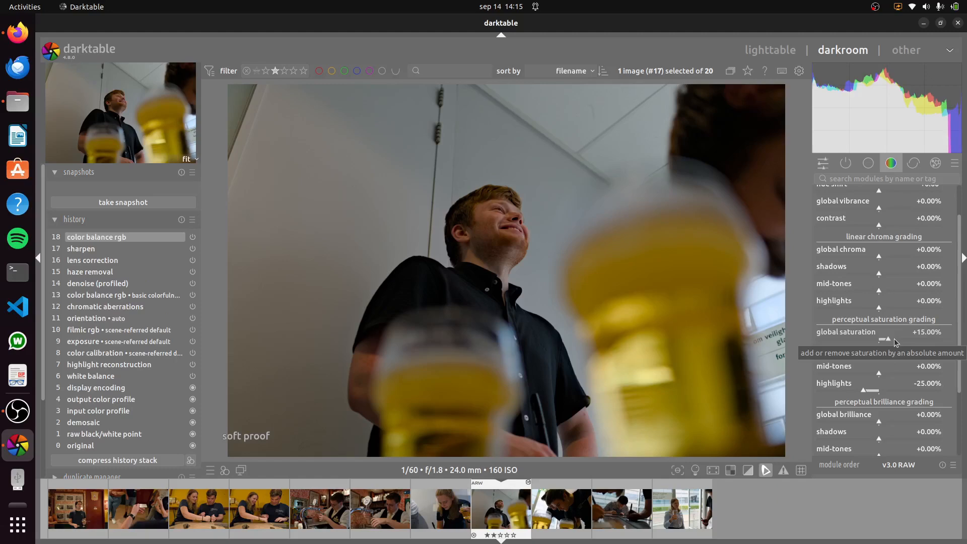
# Step: Open the photo of the two men leaning over beer glasses and set its color balance rgb global saturation to +7.00%
pyautogui.scroll(-1, 553, 528)
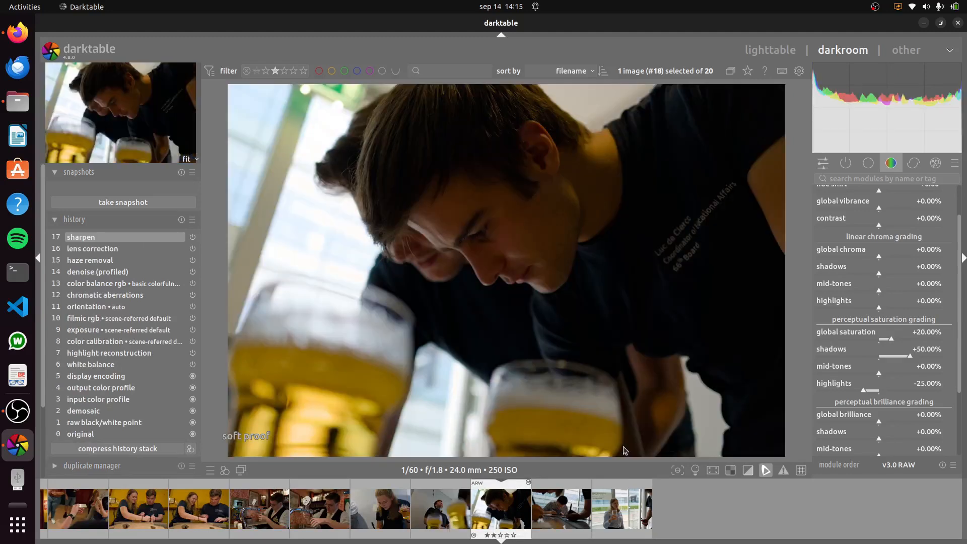
pyautogui.click(560, 510)
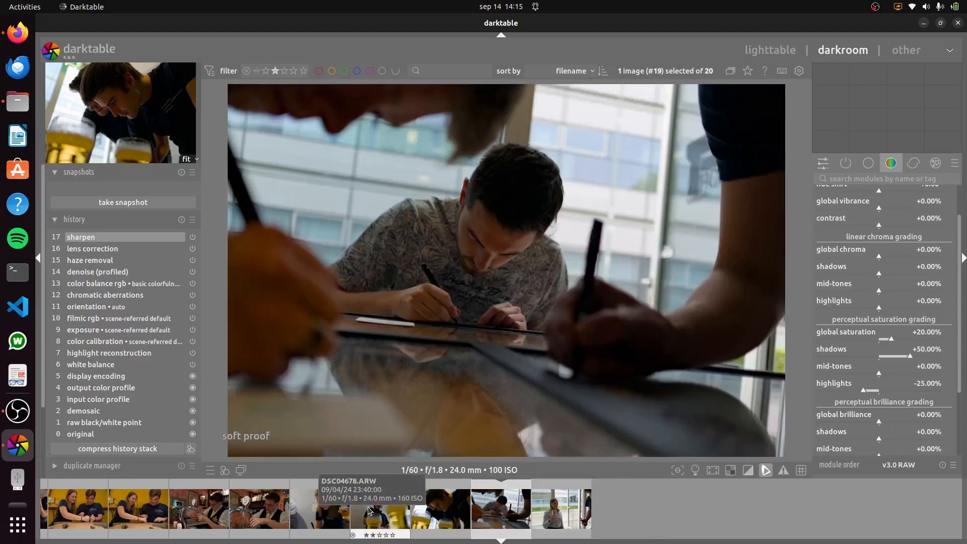
pyautogui.click(373, 514)
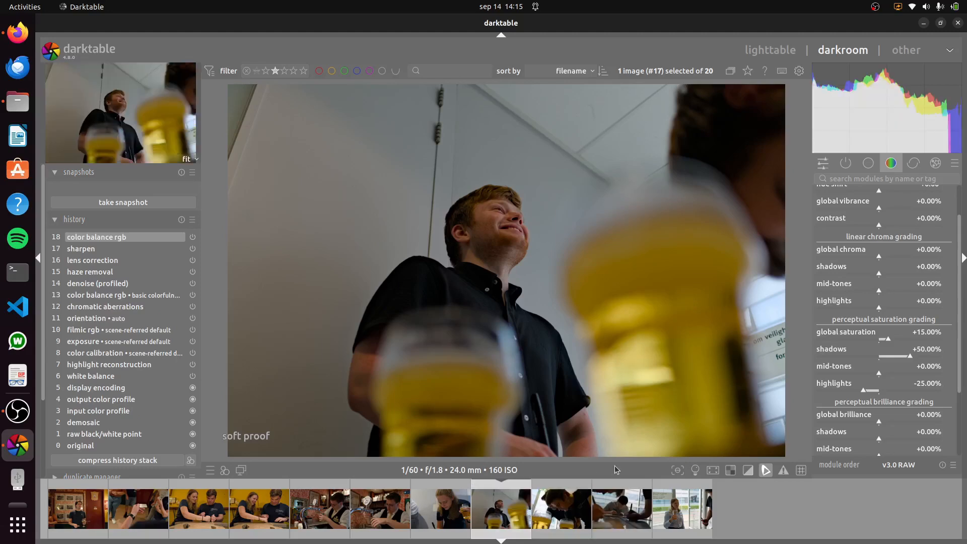
pyautogui.click(576, 499)
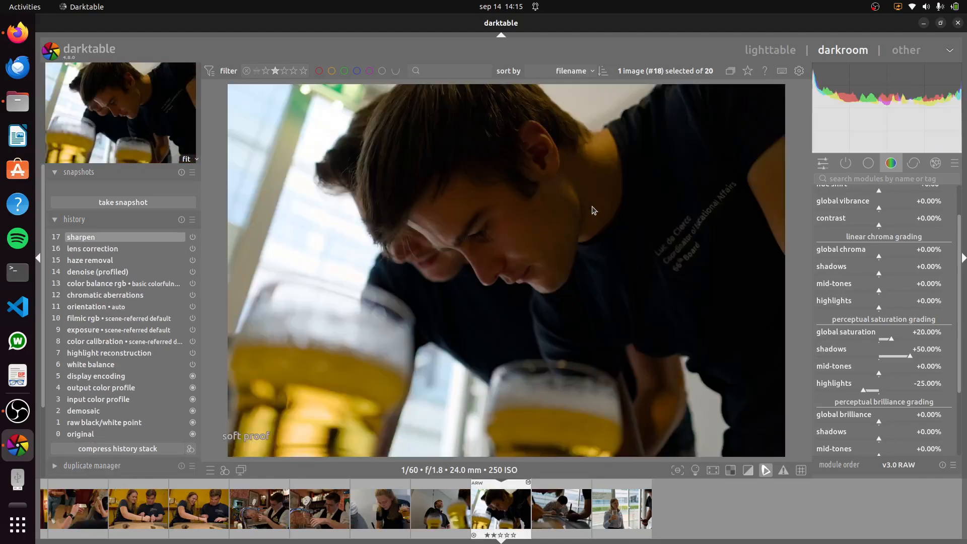
pyautogui.scroll(-4, 891, 344)
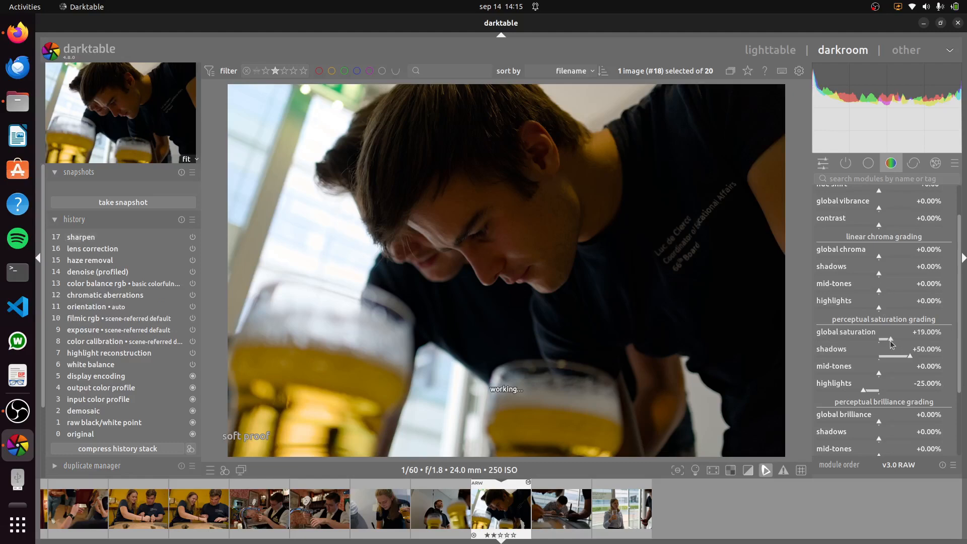
pyautogui.scroll(-3, 890, 343)
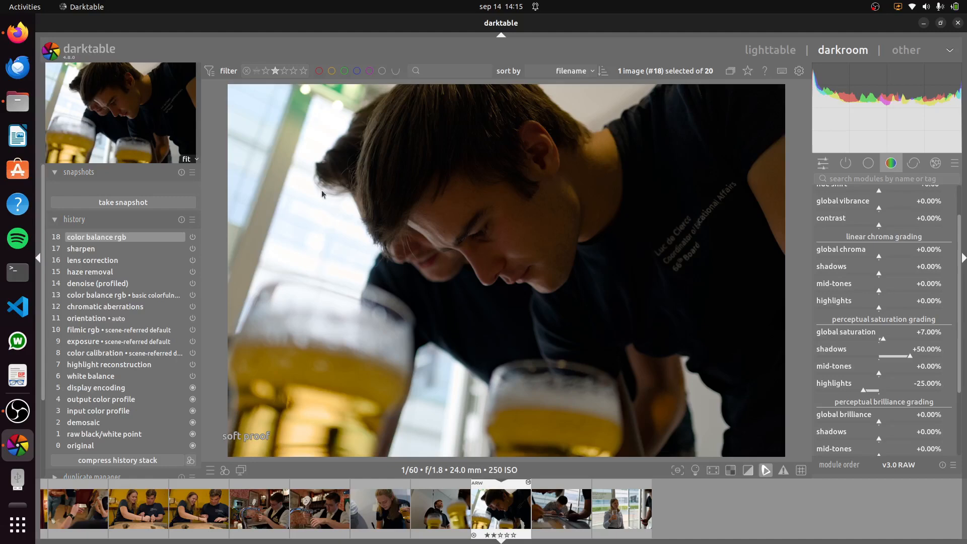
# Step: Open the last photo, of the woman holding a glass by the window, and set its global saturation to +13.00%
pyautogui.click(568, 517)
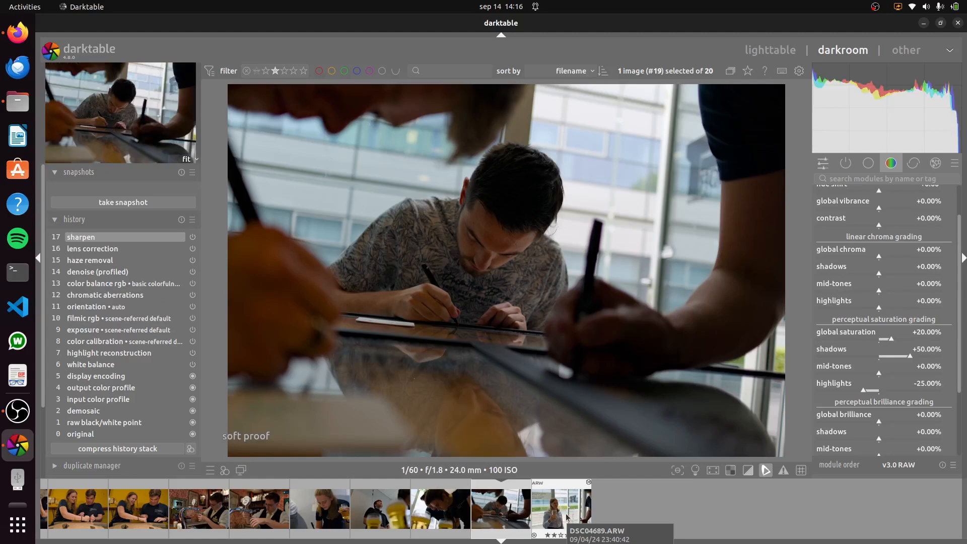
pyautogui.click(567, 509)
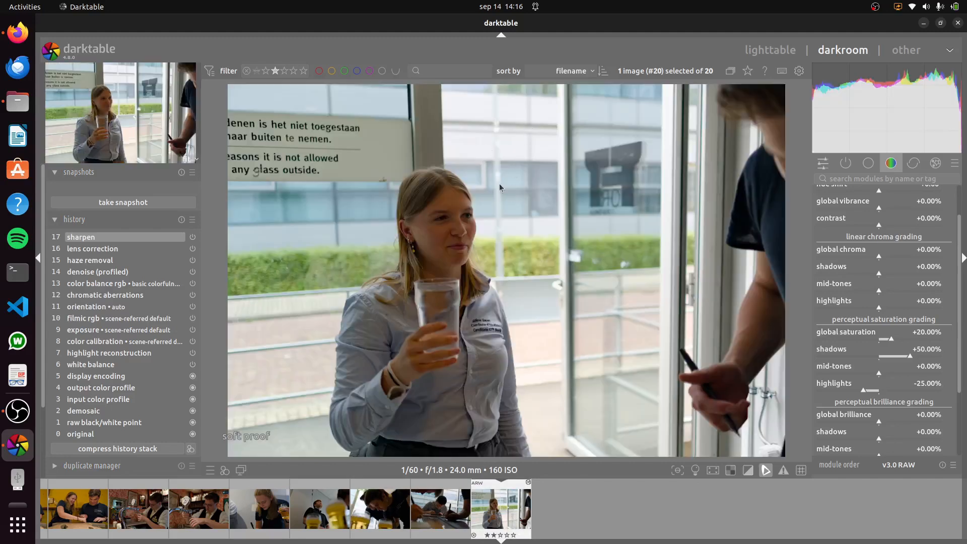
pyautogui.scroll(-1, 892, 345)
pyautogui.scroll(-3, 892, 345)
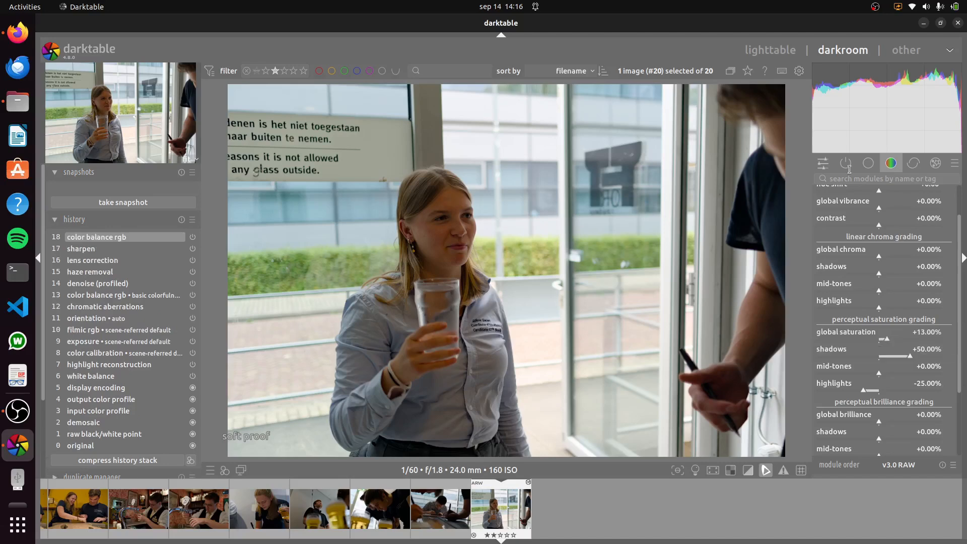
# Step: View the photo of the two men over beer glasses among the others in the lighttable, and reopen it in the darkroom
pyautogui.click(394, 510)
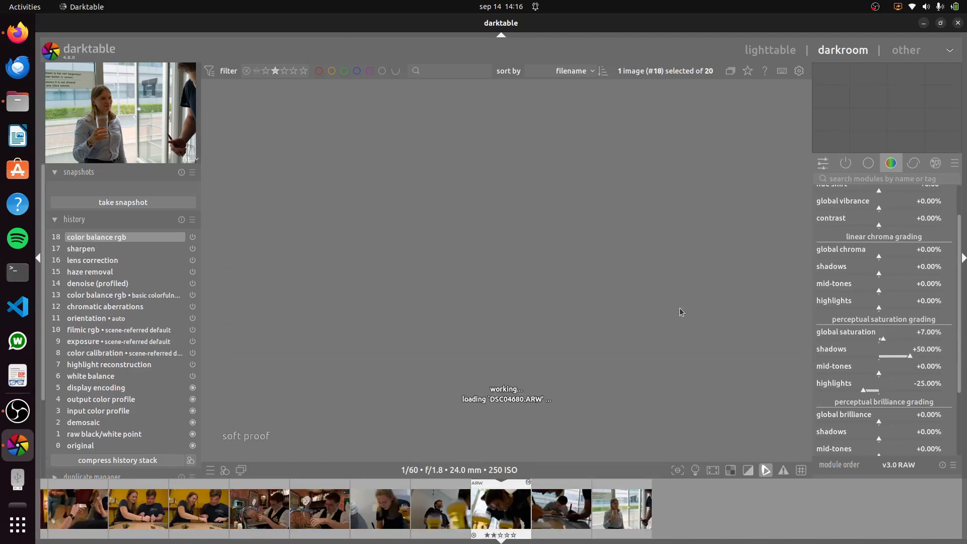
pyautogui.click(771, 50)
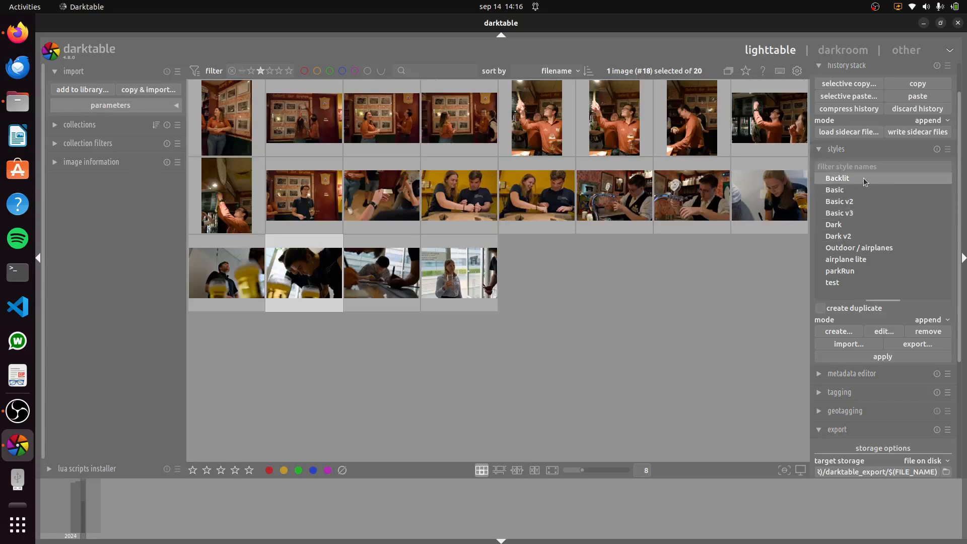
pyautogui.click(398, 358)
pyautogui.click(311, 276)
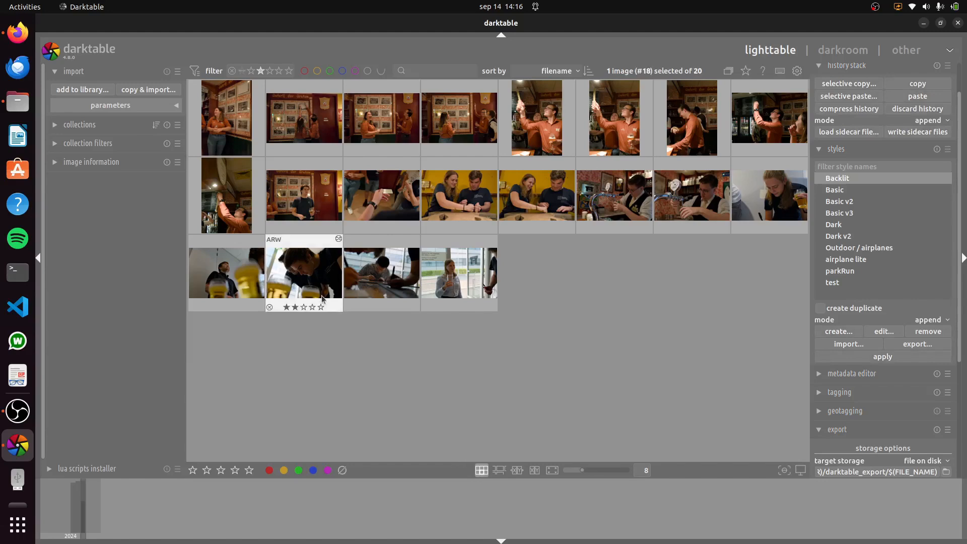
pyautogui.doubleClick(313, 275)
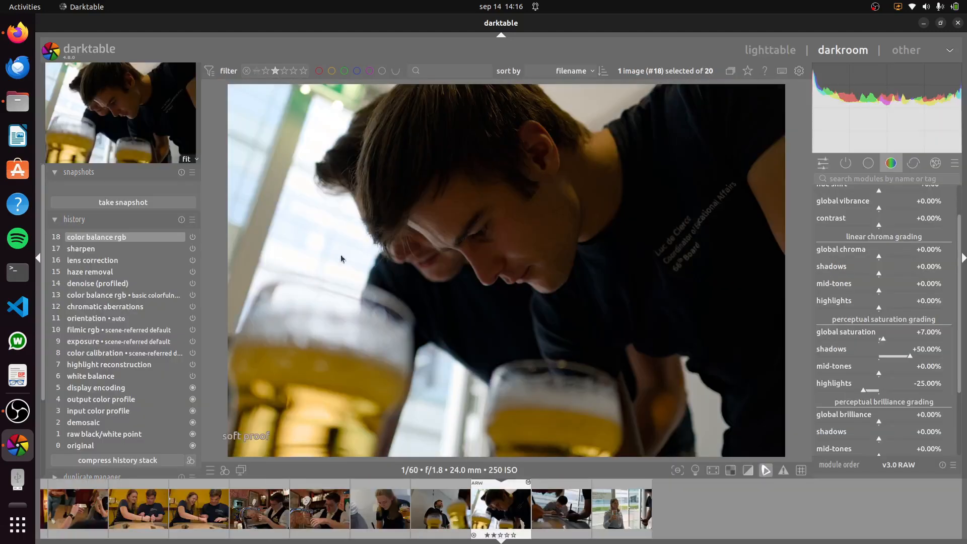
# Step: Set the shadows' perceptual saturation to +24.00%, and try the highlights at +0.00% before restoring them to -25.00%
pyautogui.scroll(-8, 908, 352)
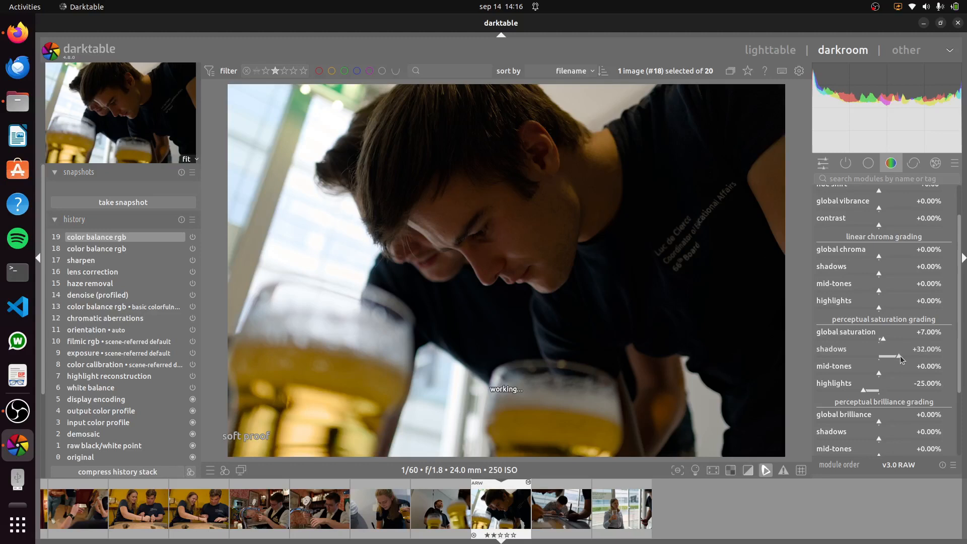
pyautogui.scroll(-3, 901, 354)
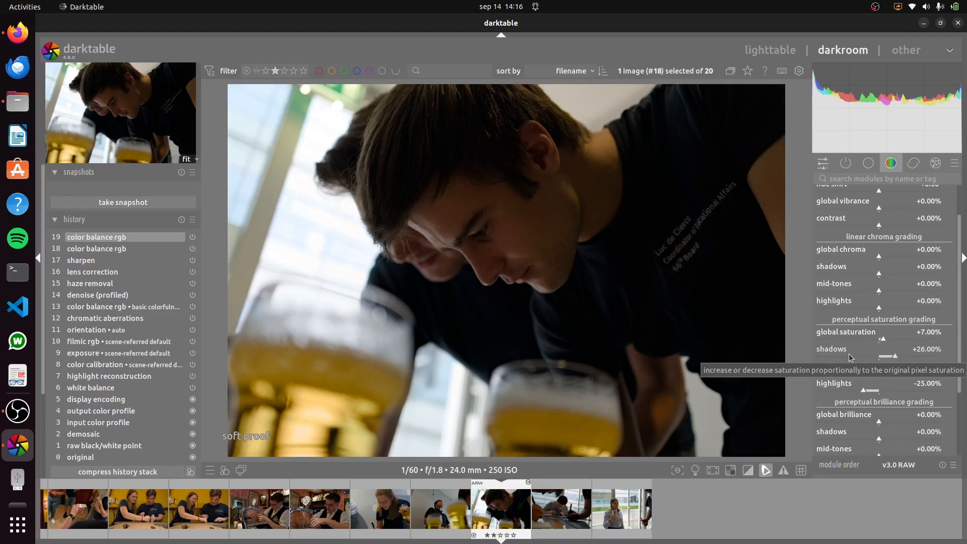
pyautogui.scroll(-2, 893, 355)
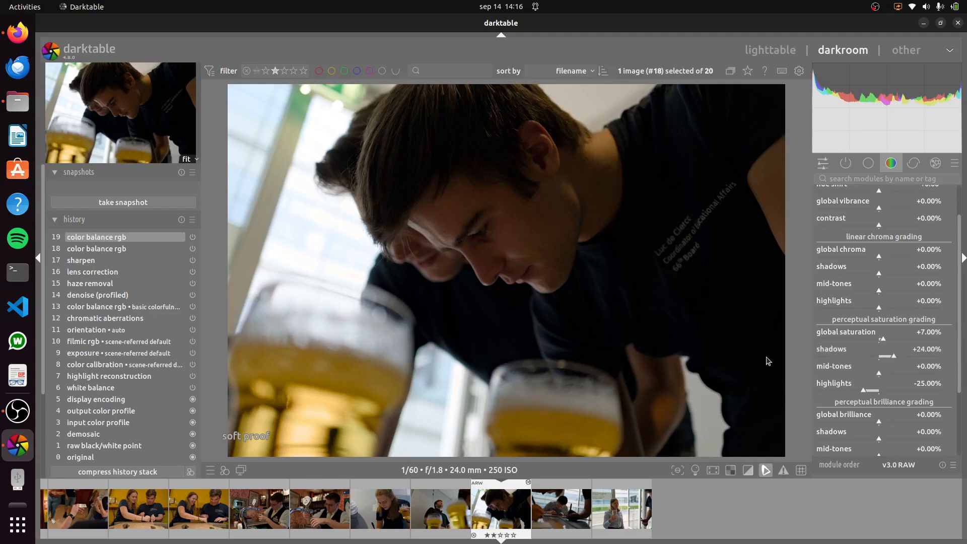
pyautogui.doubleClick(883, 391)
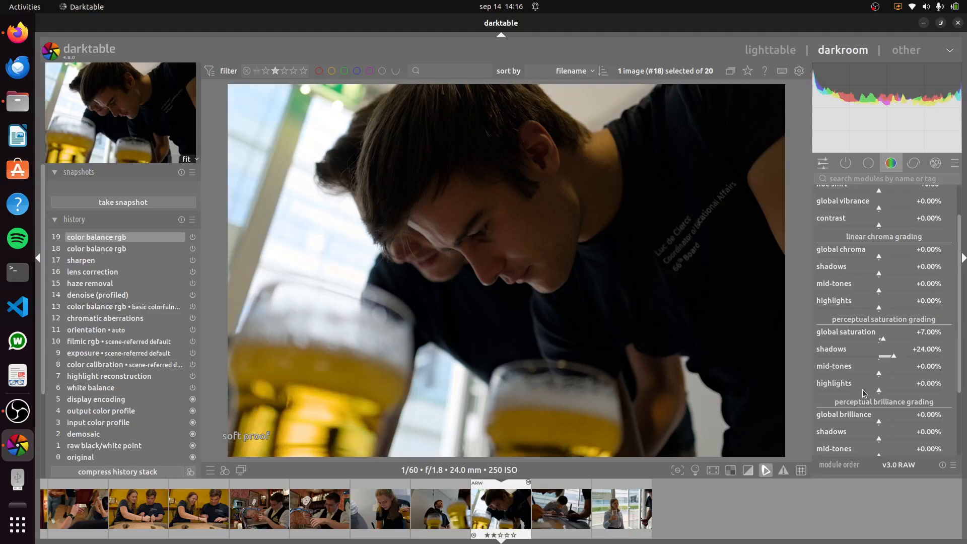
pyautogui.click(863, 393)
# Step: Leave color balance rgb and create a second instance of the exposure module for this photo
pyautogui.moveTo(959, 245); pyautogui.dragTo(953, 175)
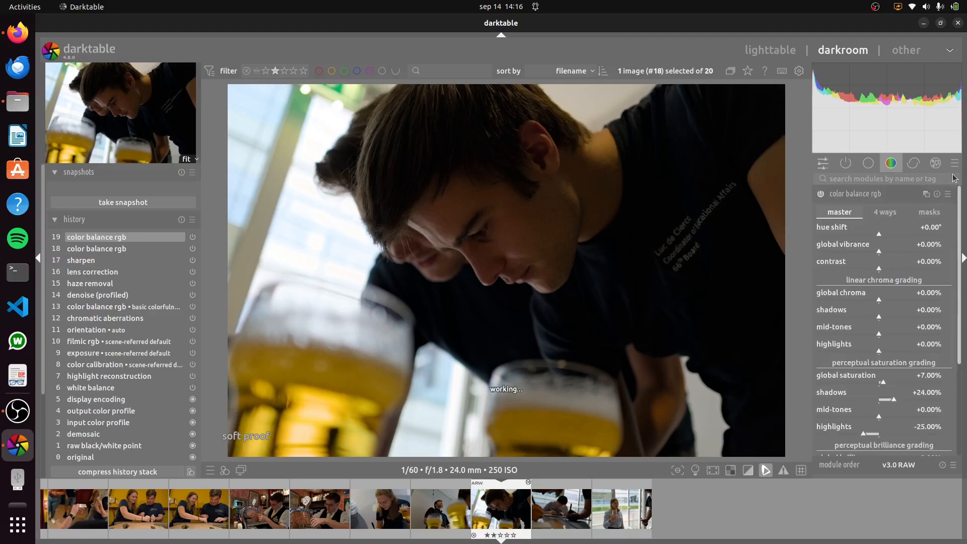
pyautogui.click(840, 195)
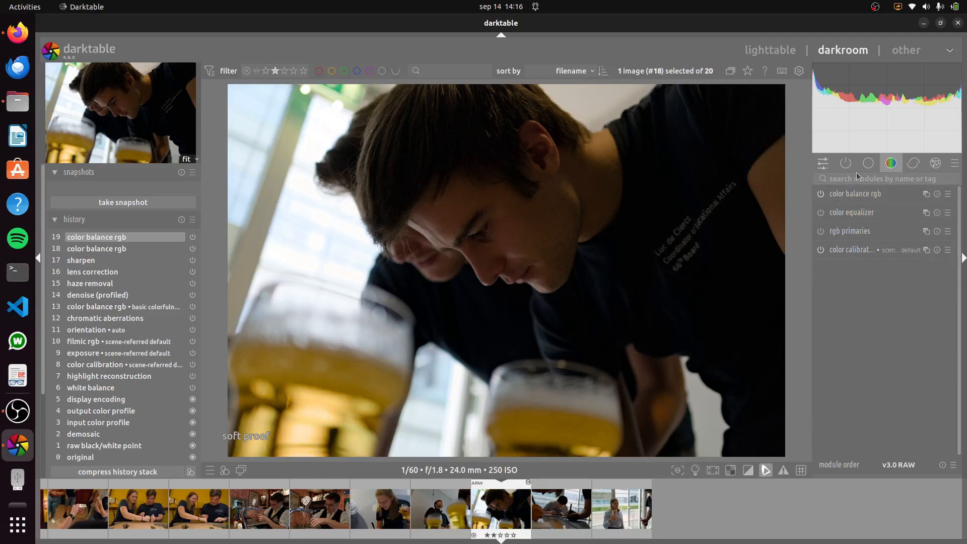
pyautogui.click(868, 163)
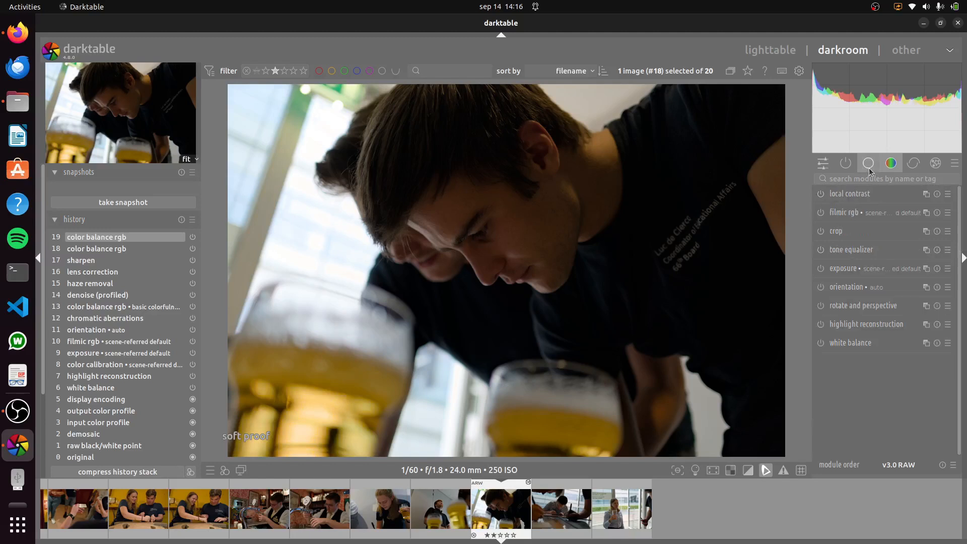
pyautogui.click(856, 272)
pyautogui.click(895, 272)
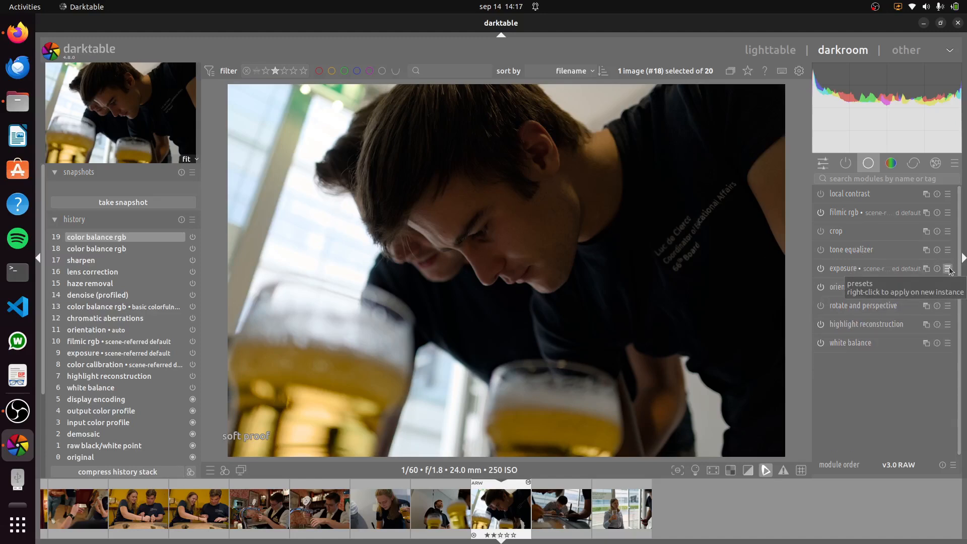
pyautogui.click(948, 270)
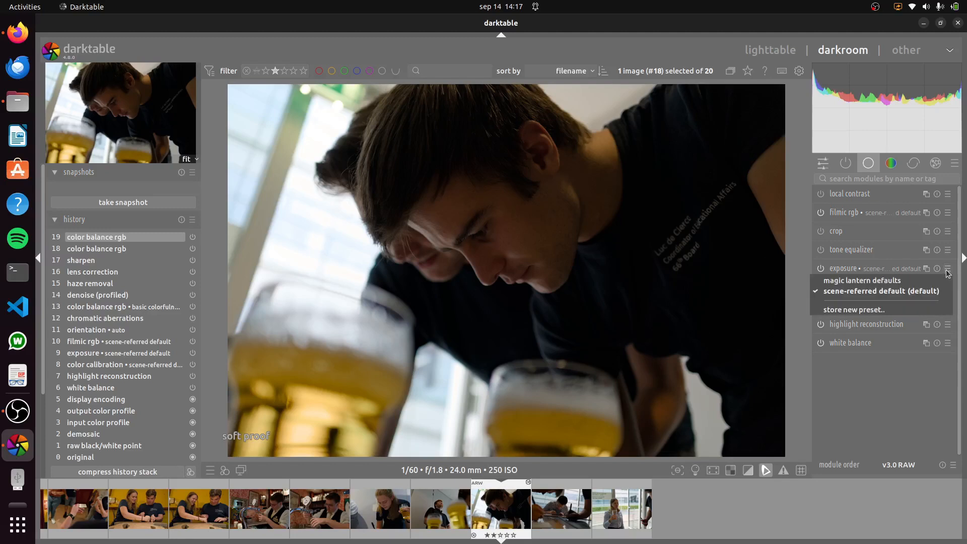
pyautogui.click(947, 270)
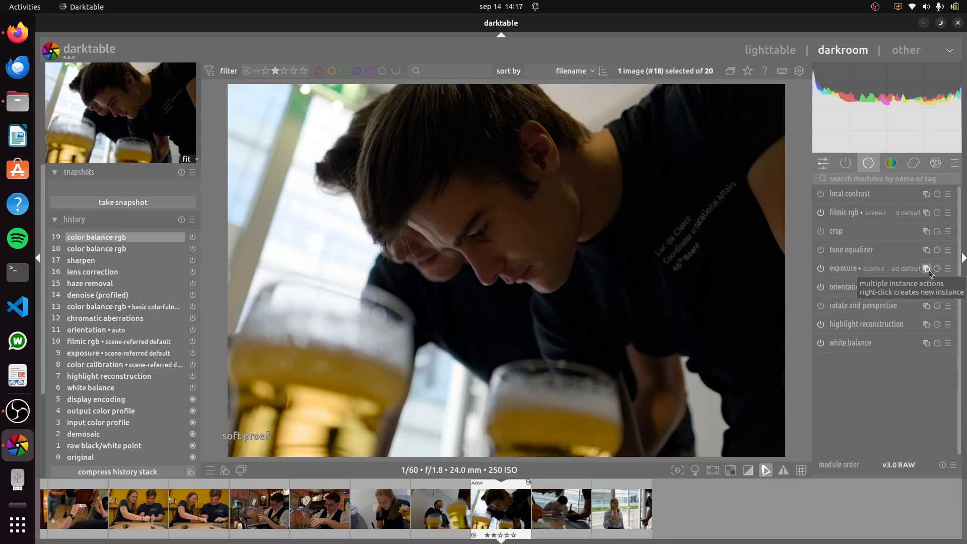
pyautogui.rightClick(929, 270)
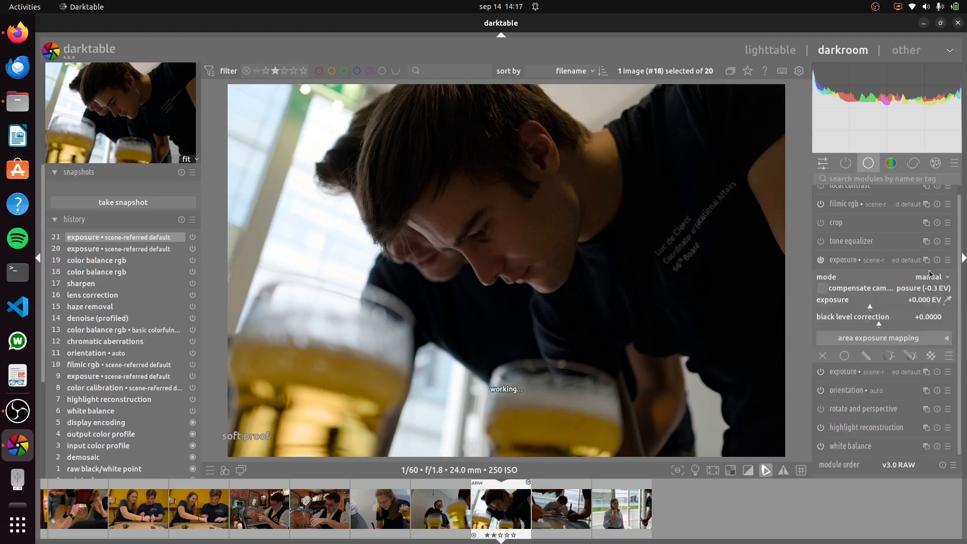
# Step: Set the exposure in the original exposure instance to +0.600 EV
pyautogui.click(864, 262)
pyautogui.click(867, 269)
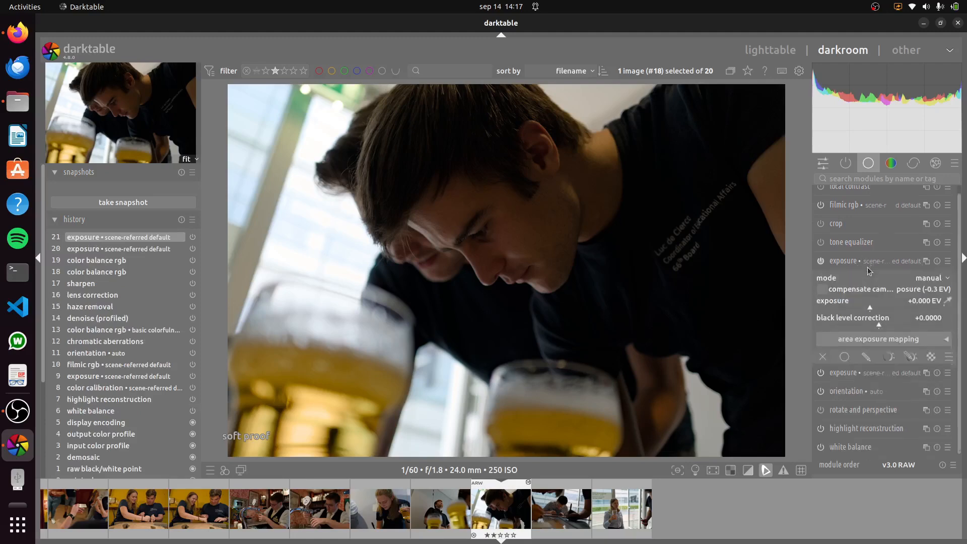
pyautogui.click(863, 262)
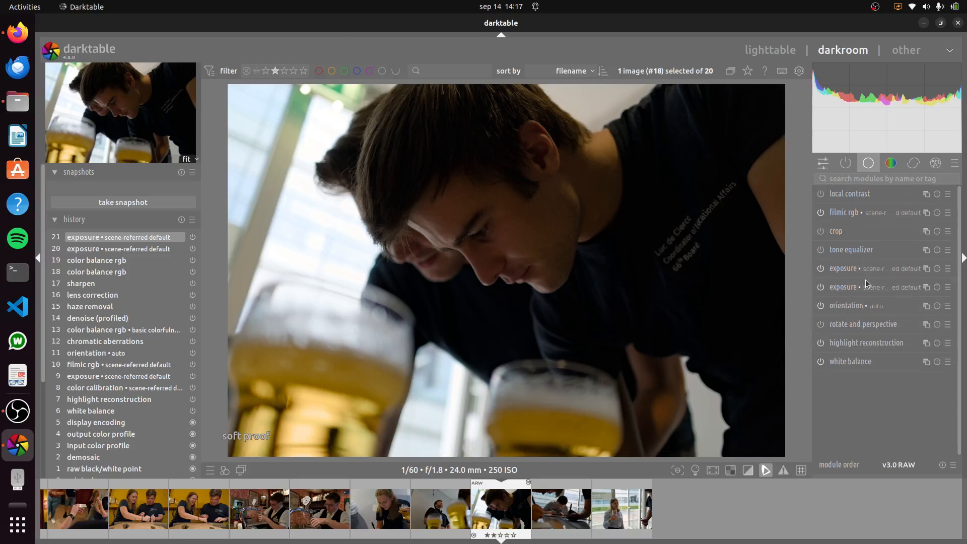
pyautogui.click(869, 290)
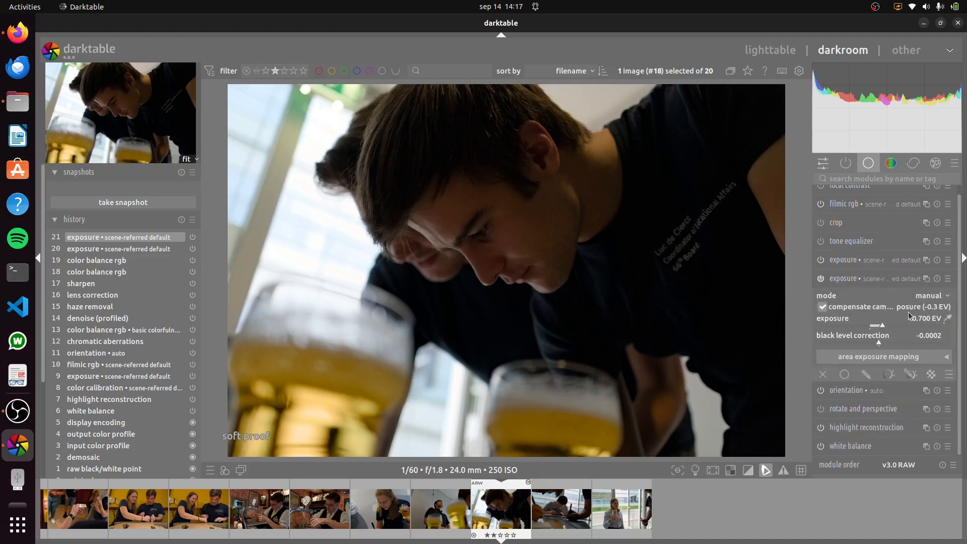
pyautogui.scroll(-1, 884, 328)
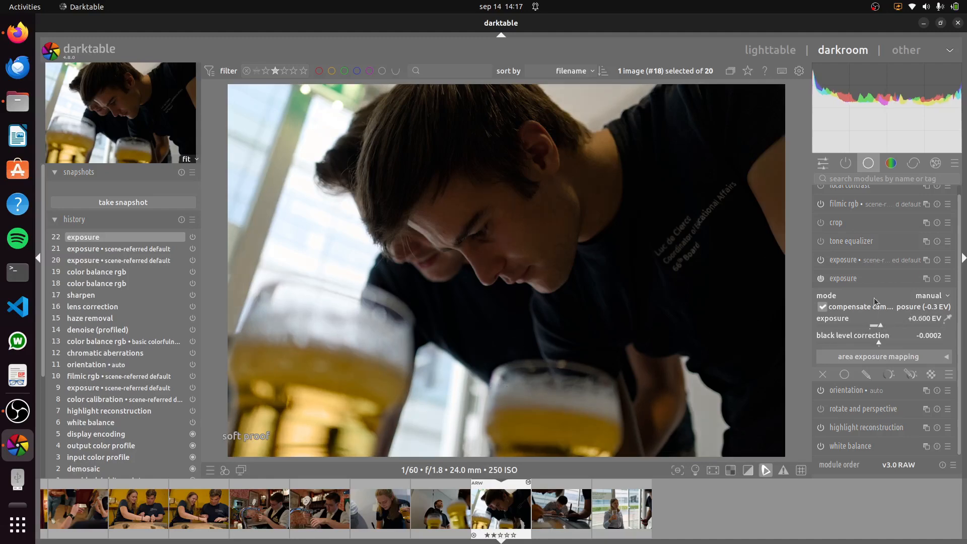
# Step: Give the new exposure instance a parametric mask and, with the mask displayed, lower the upper limits of its g input to 6.4
pyautogui.click(869, 279)
pyautogui.click(866, 272)
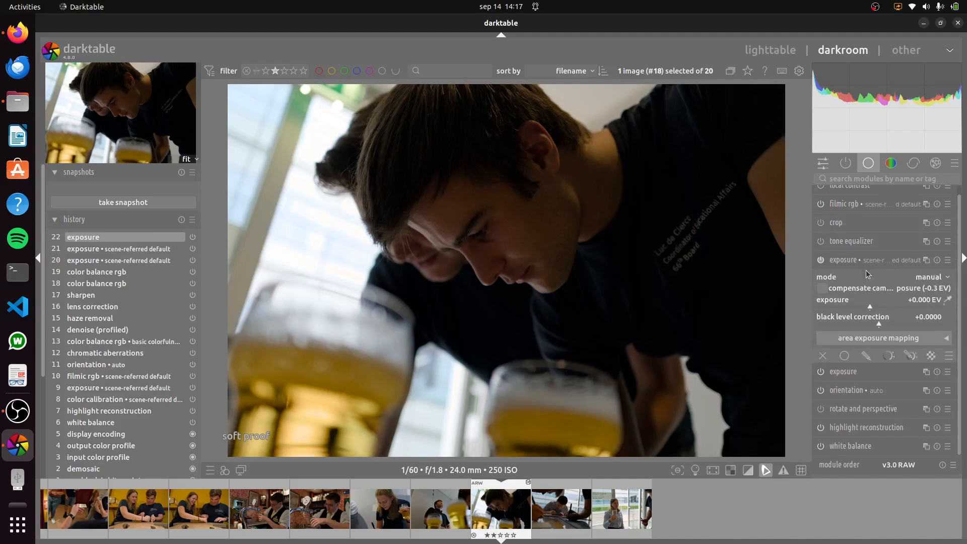
pyautogui.click(890, 356)
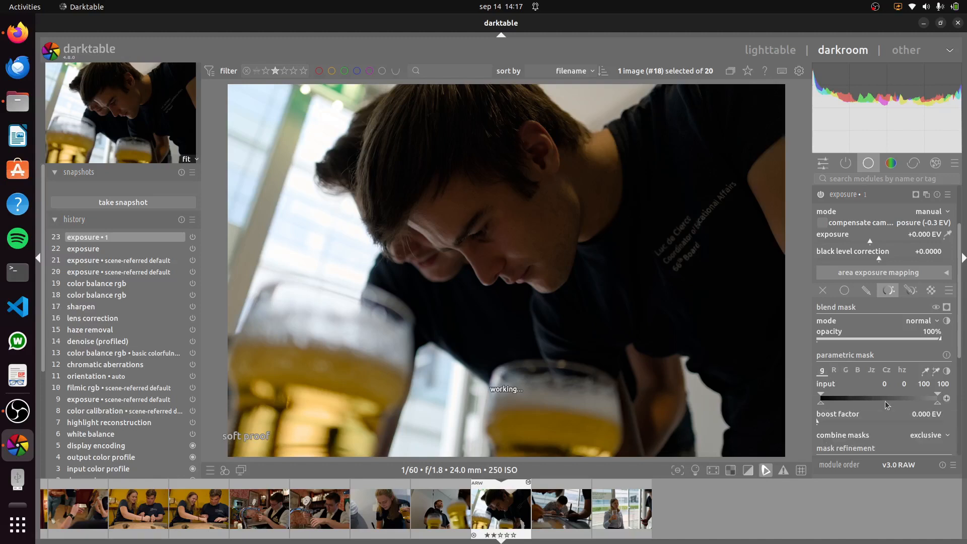
pyautogui.press('m')
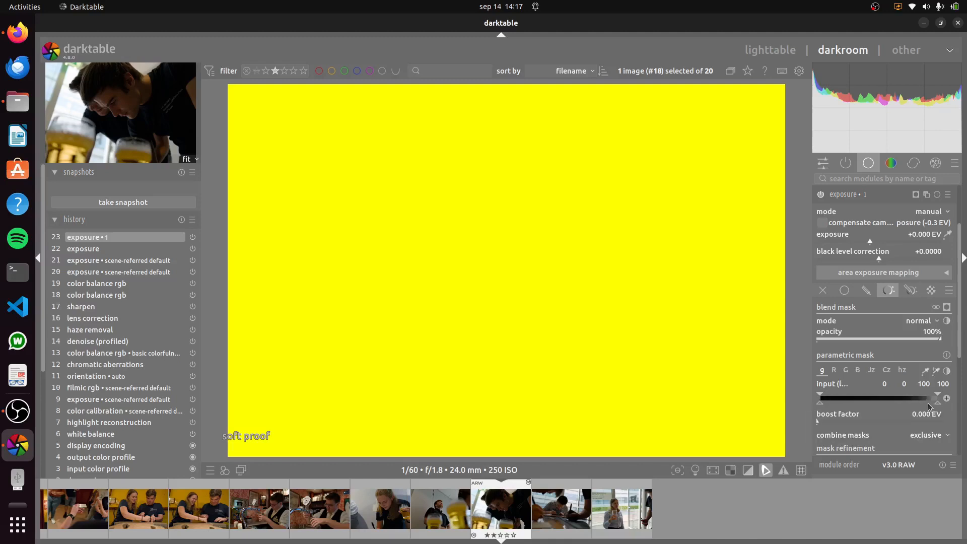
pyautogui.moveTo(938, 407); pyautogui.dragTo(905, 406)
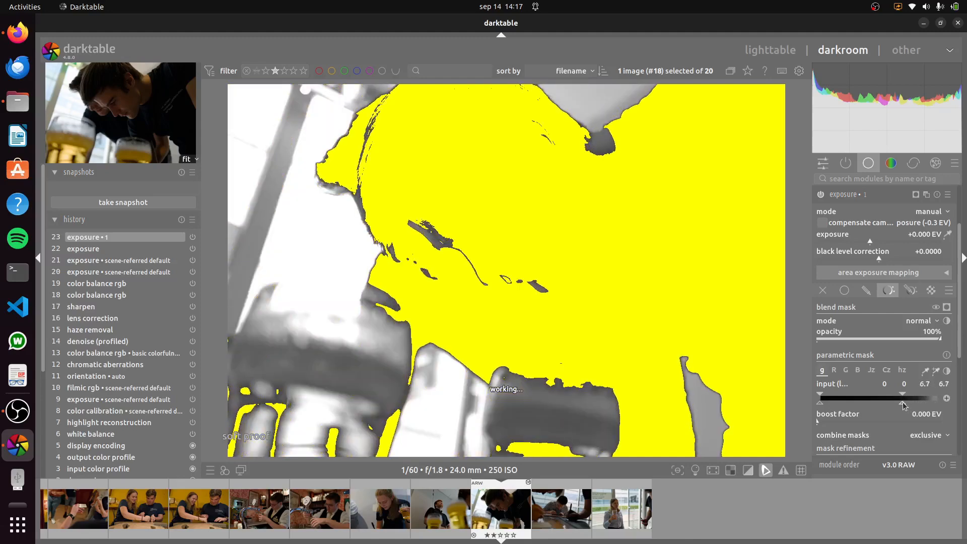
pyautogui.moveTo(905, 406); pyautogui.dragTo(896, 405)
# Step: Toggle the mask display to compare the masked areas of the new exposure instance with the photo
pyautogui.press('m')
pyautogui.press('m')
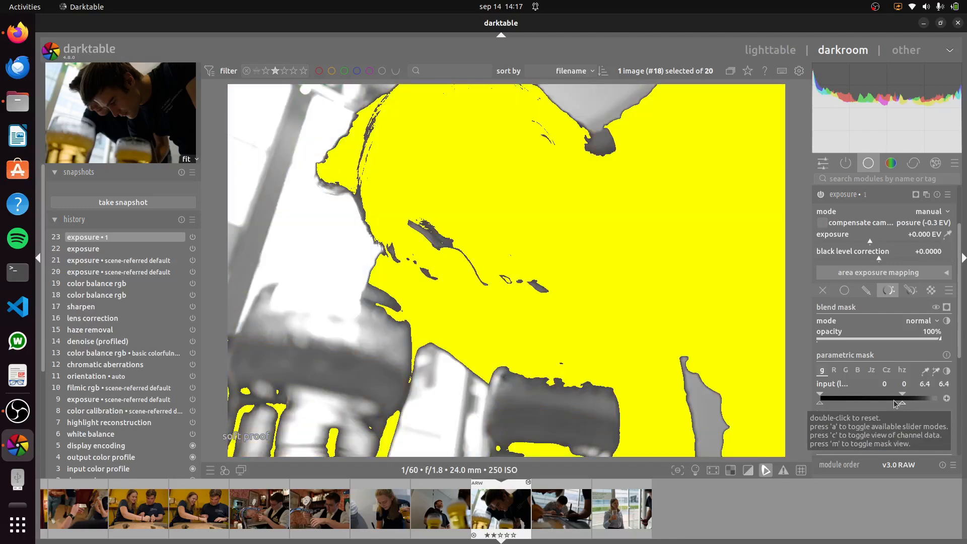
pyautogui.press('m')
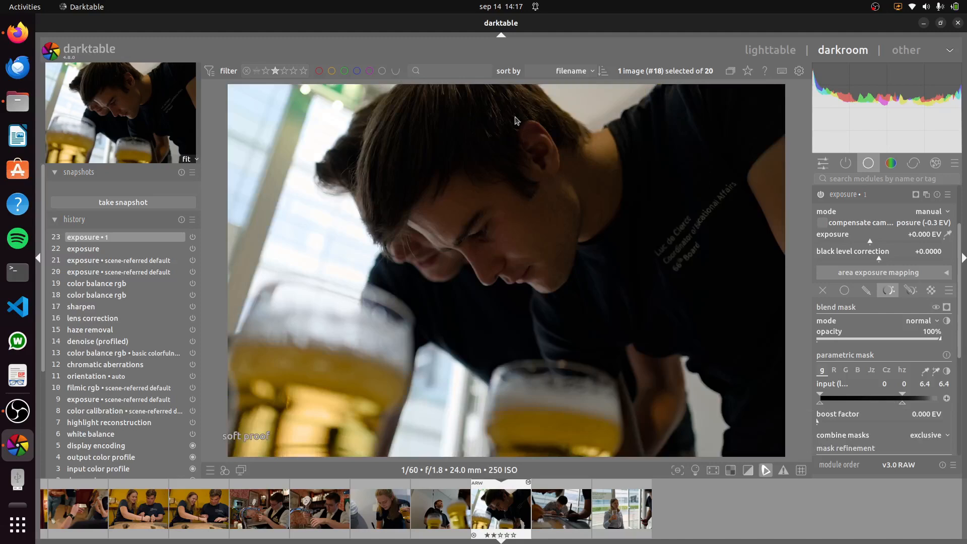
pyautogui.press('m')
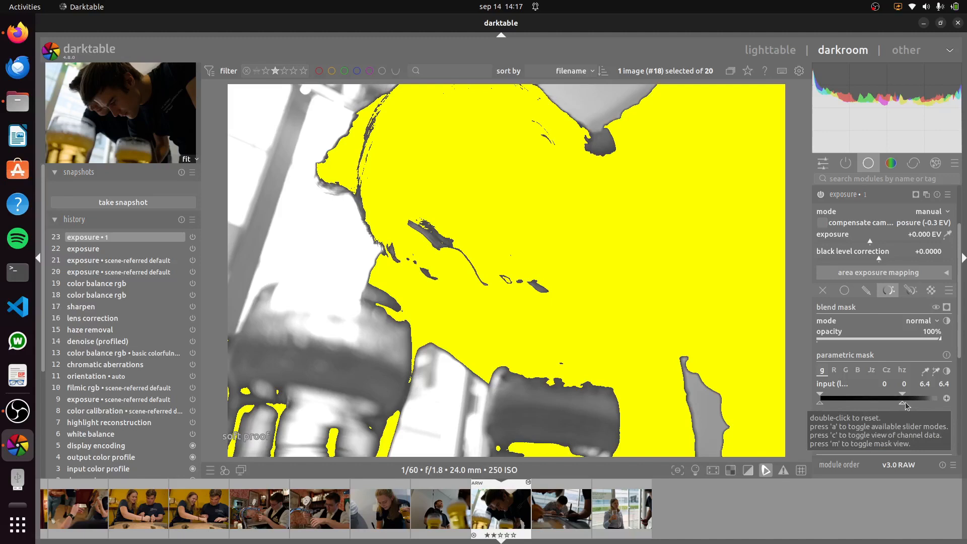
# Step: Refine the new exposure instance's parametric mask with g input upper limits of 1.5 and 12.8 and a feathering radius of about 9 px
pyautogui.moveTo(902, 406)
pyautogui.mouseDown()
pyautogui.moveTo(912, 406)
pyautogui.moveTo(883, 394)
pyautogui.mouseUp()
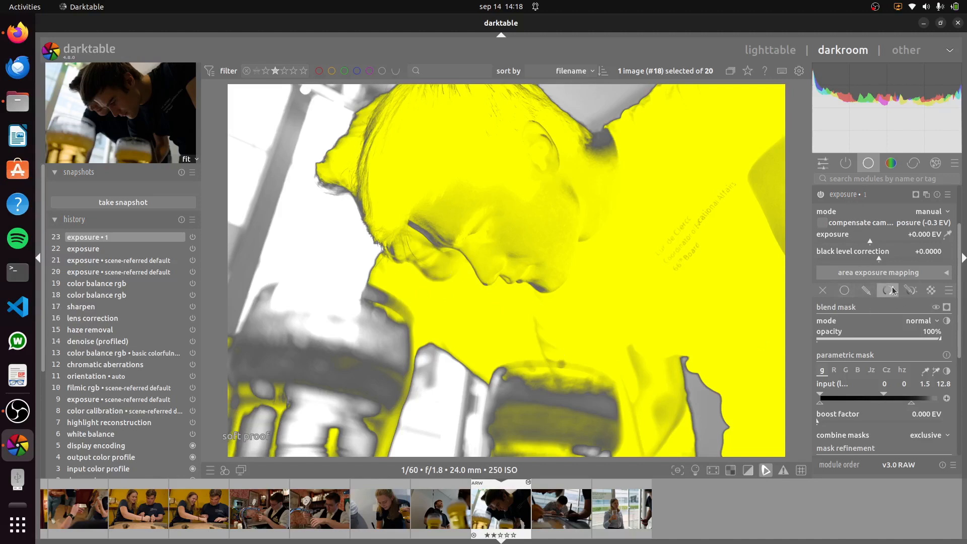
pyautogui.moveTo(959, 335); pyautogui.dragTo(959, 409)
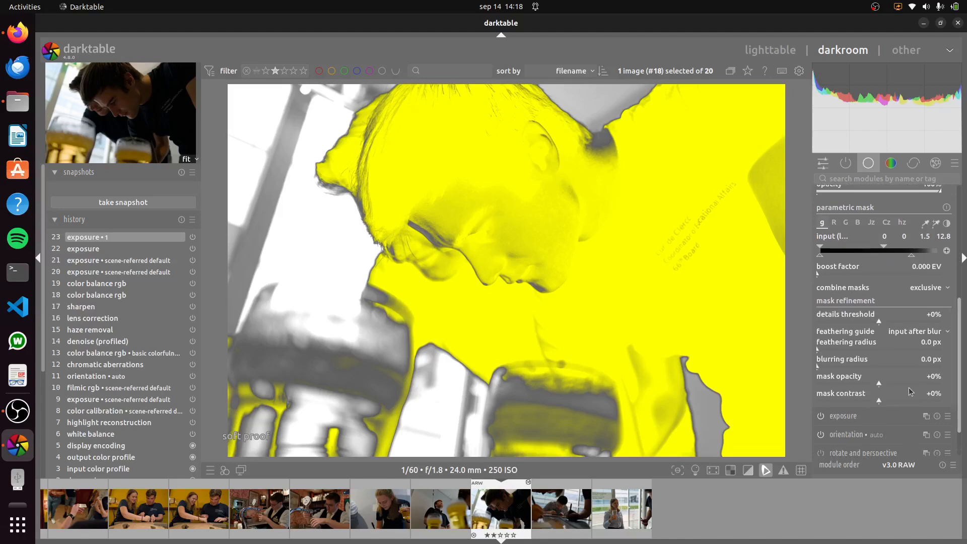
pyautogui.click(822, 352)
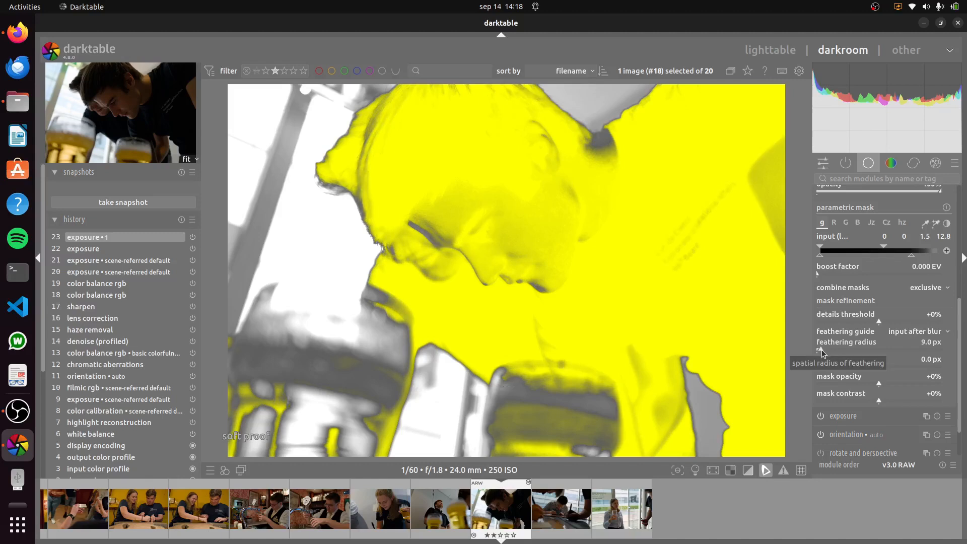
pyautogui.scroll(1, 822, 350)
# Step: Set the exposure of the masked exposure instance to +0.750 EV and turn off the mask display
pyautogui.moveTo(959, 353); pyautogui.dragTo(957, 230)
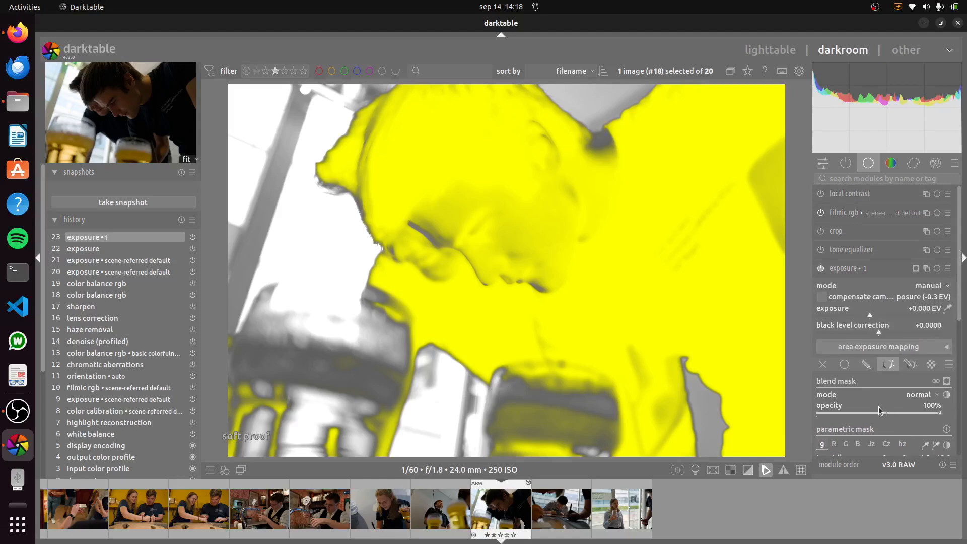
pyautogui.scroll(2, 870, 311)
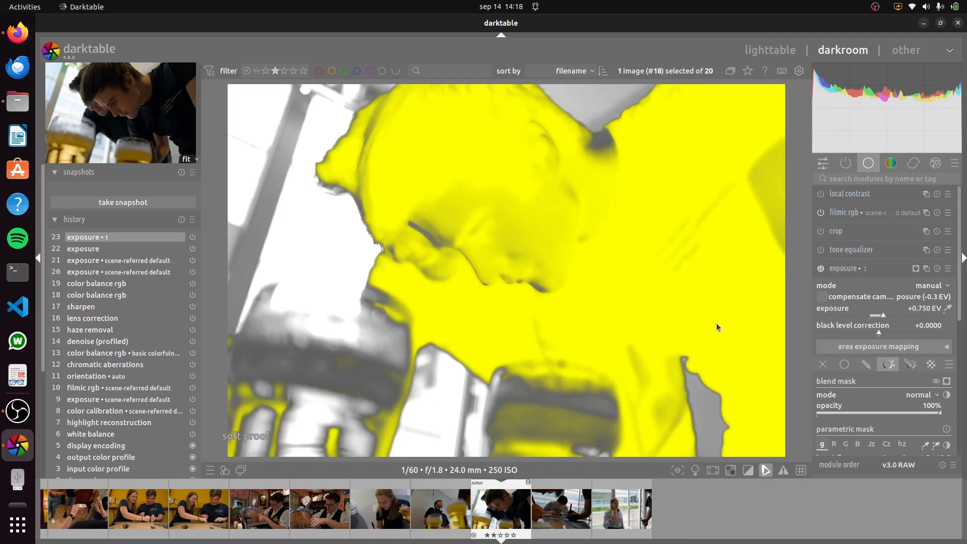
pyautogui.press('m')
pyautogui.press('d')
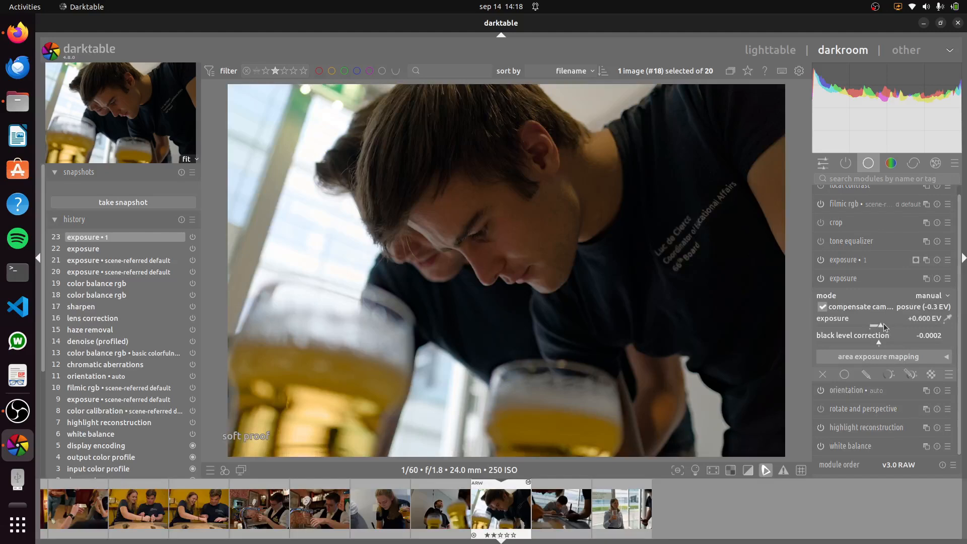
# Step: Set the exposure in the original exposure instance to +0.700 EV
pyautogui.scroll(1, 884, 323)
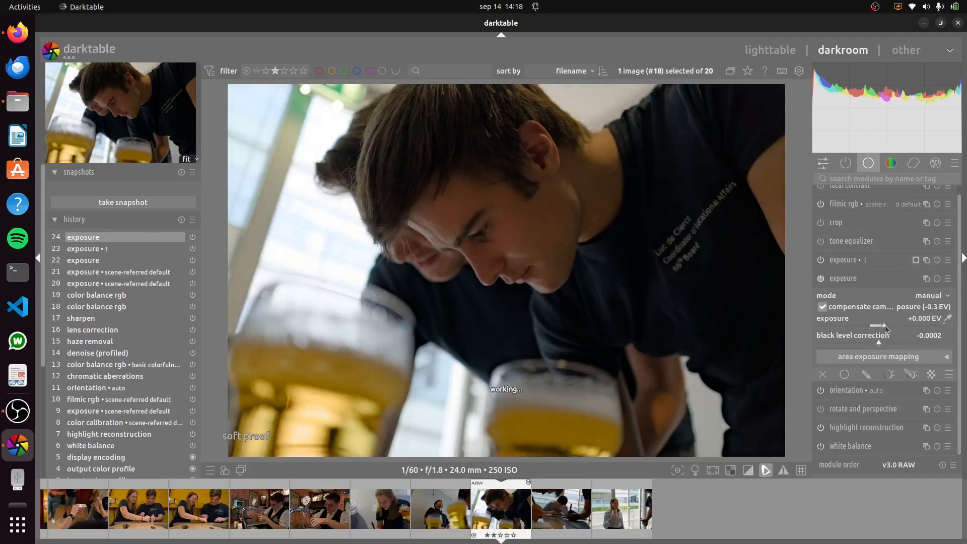
pyautogui.scroll(-1, 881, 326)
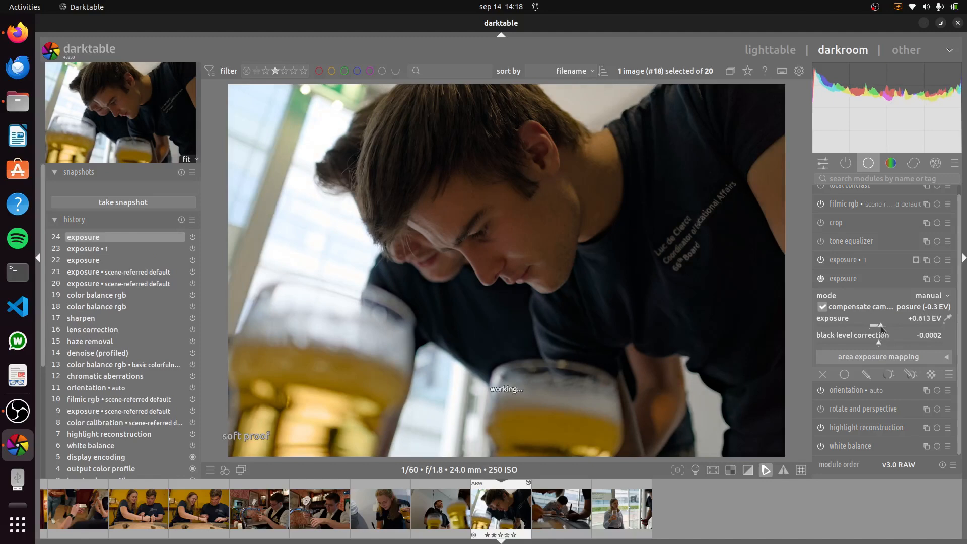
pyautogui.click(868, 279)
# Step: Set the exposure of the masked exposure instance to +0.850 EV
pyautogui.click(867, 278)
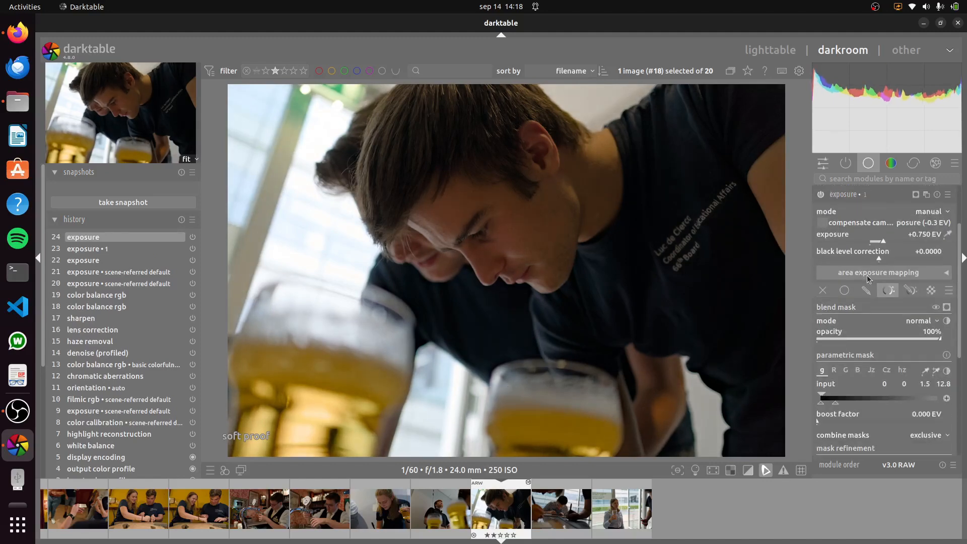
pyautogui.click(885, 243)
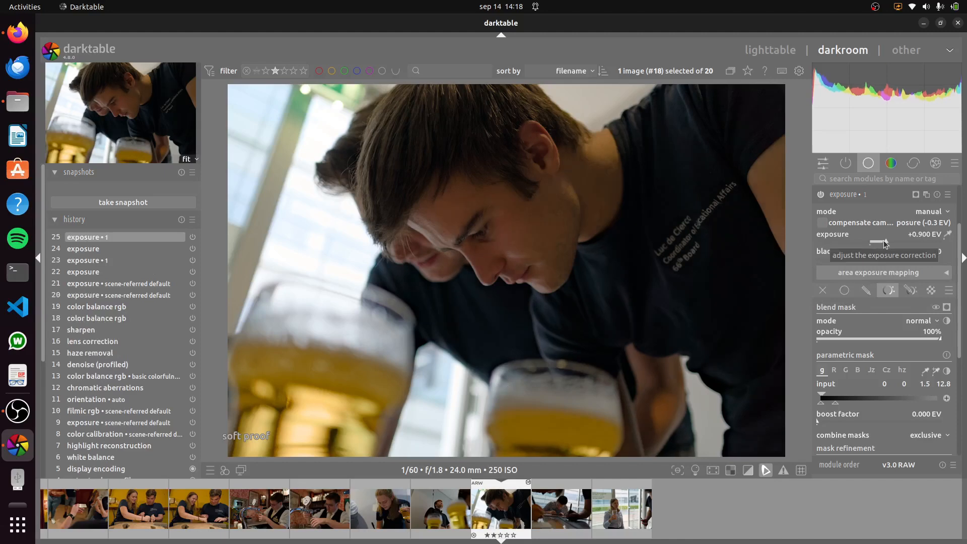
pyautogui.scroll(1, 885, 243)
pyautogui.scroll(-2, 885, 243)
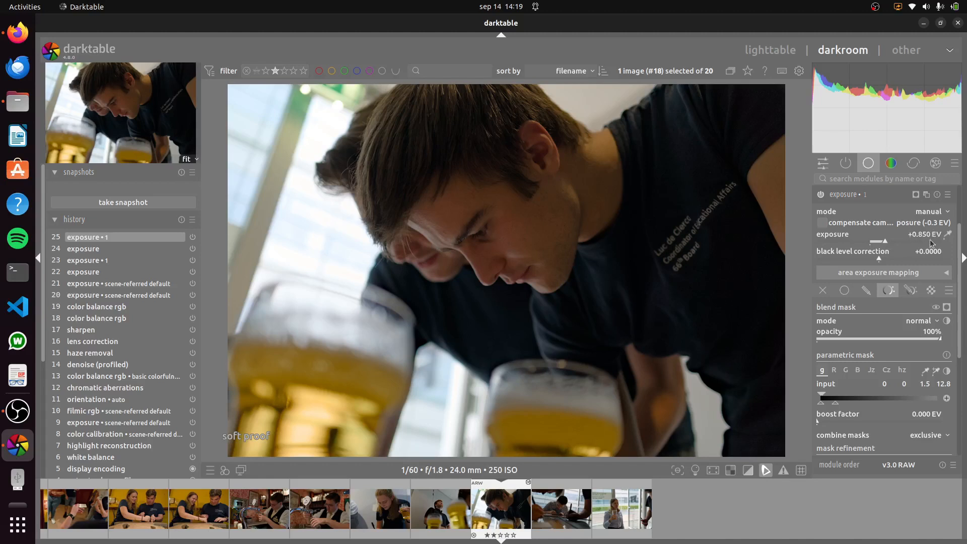
# Step: Try brightening with the original exposure alone by switching off the masked instance and setting the original to +1.403 EV
pyautogui.click(821, 200)
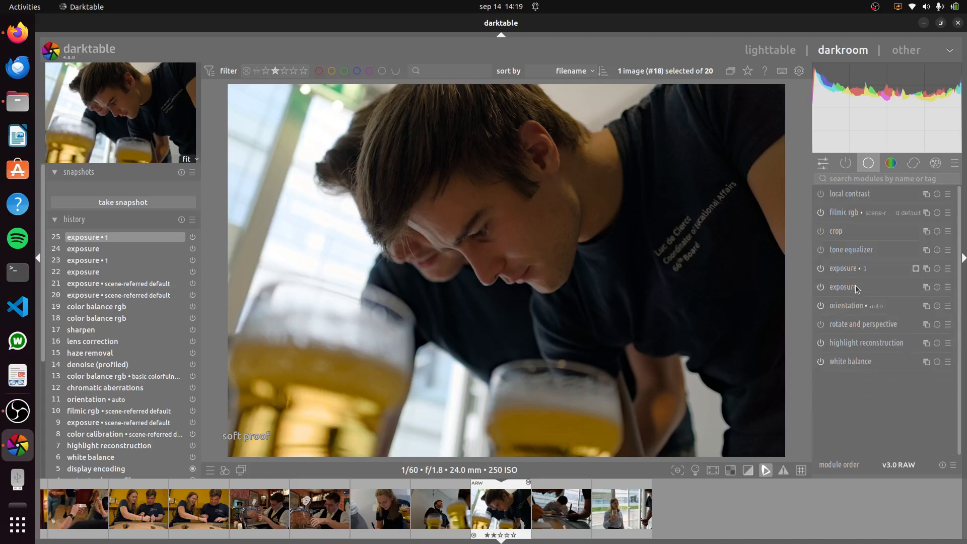
pyautogui.click(822, 269)
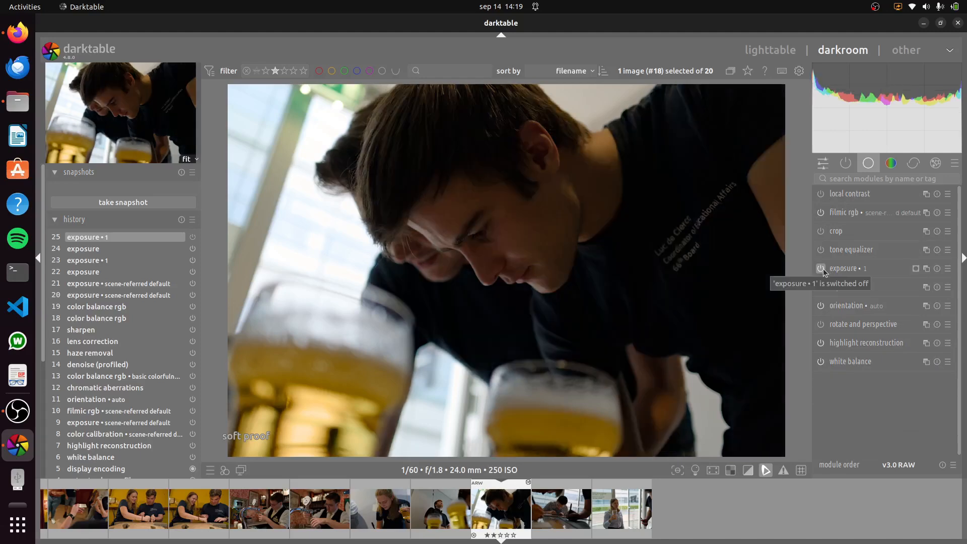
pyautogui.click(855, 289)
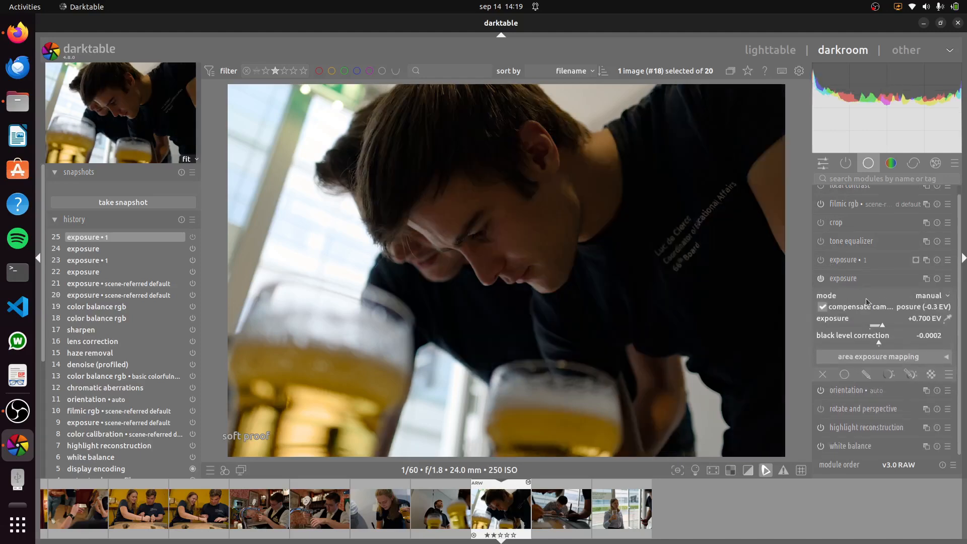
pyautogui.click(896, 326)
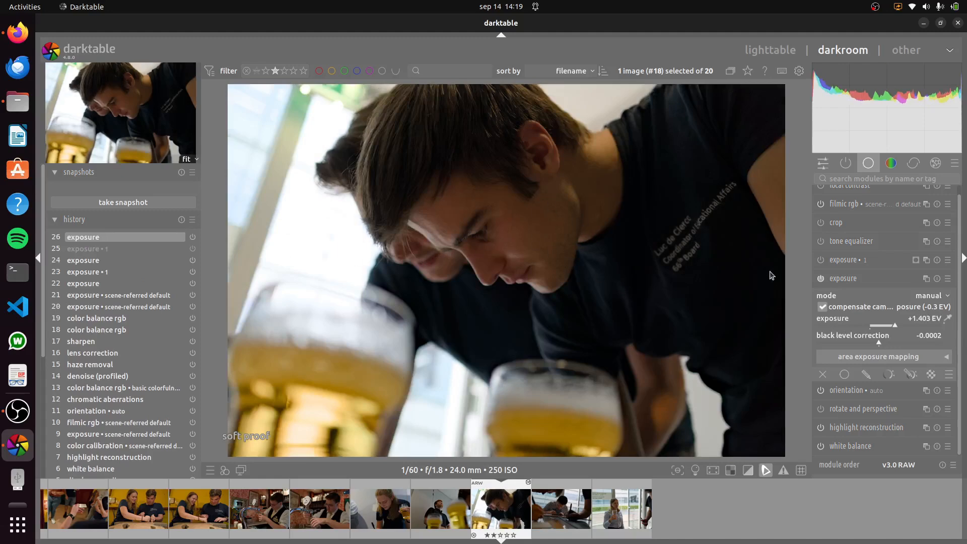
# Step: Return to history state 24, before the single-exposure trial, and set the masked exposure instance to +0.850 EV
pyautogui.click(106, 261)
pyautogui.click(846, 258)
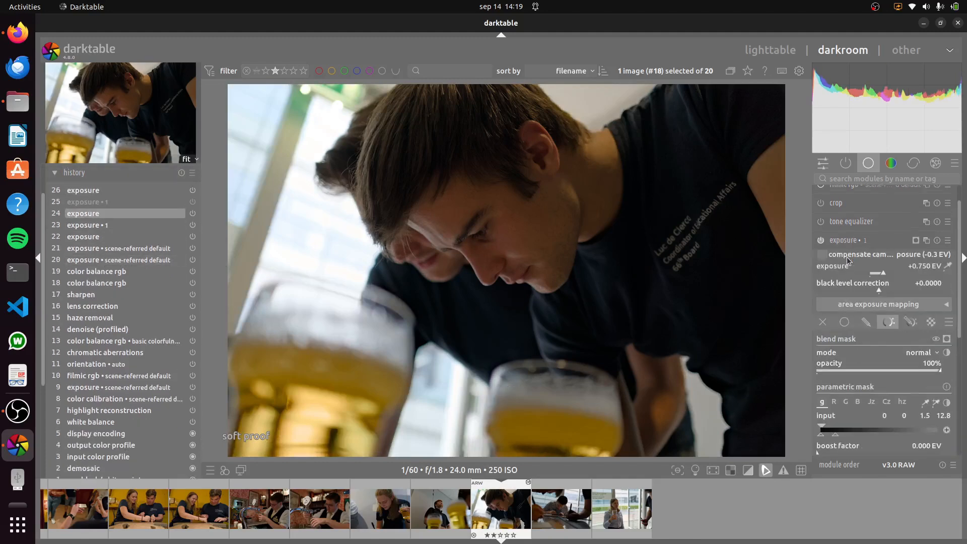
pyautogui.scroll(1, 888, 244)
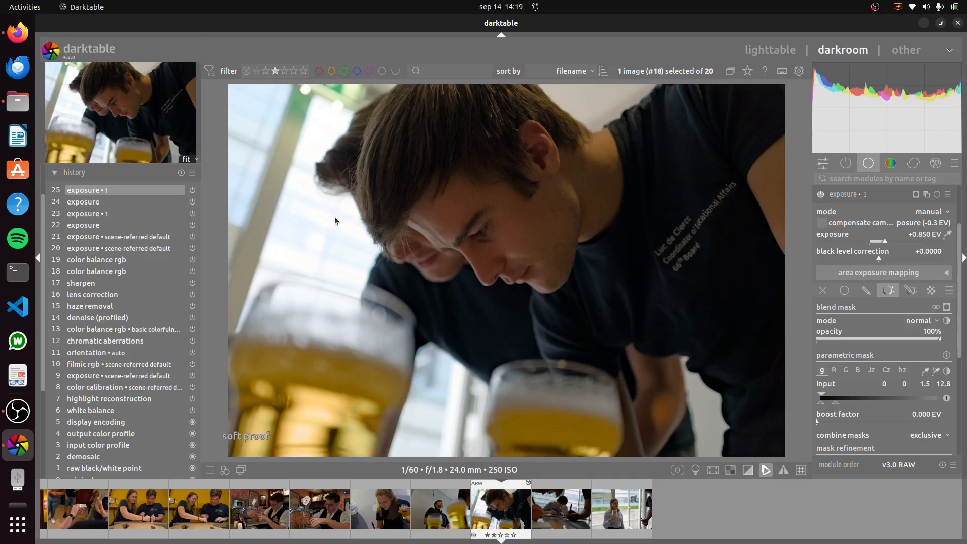
# Step: Lower the exposure in the original exposure instance to +0.350 EV, trying values down to +0.000 EV on the way
pyautogui.click(863, 201)
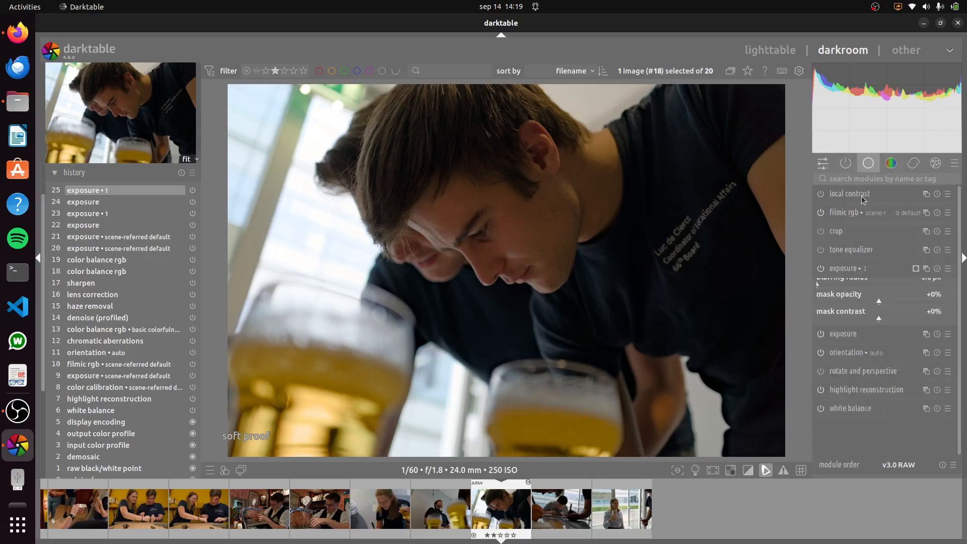
pyautogui.click(861, 291)
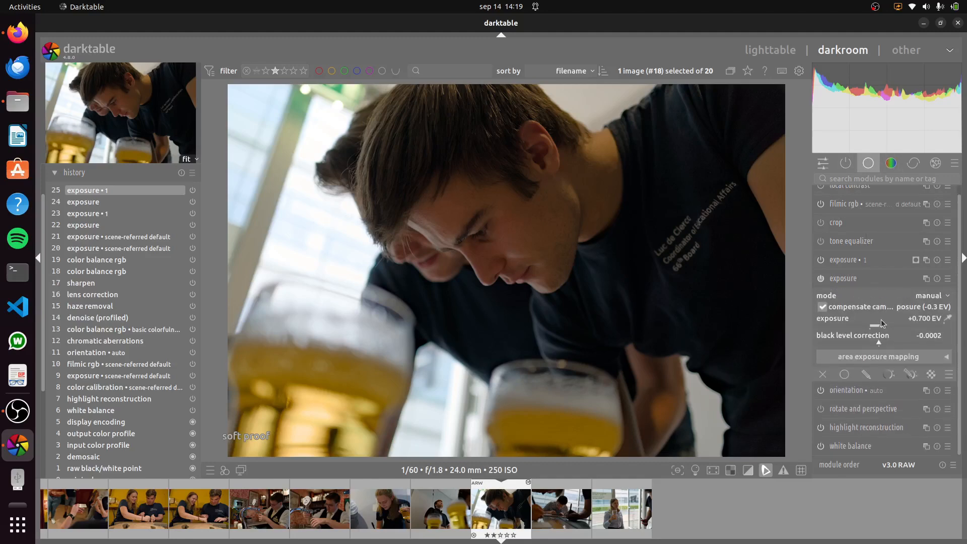
pyautogui.scroll(-3, 882, 324)
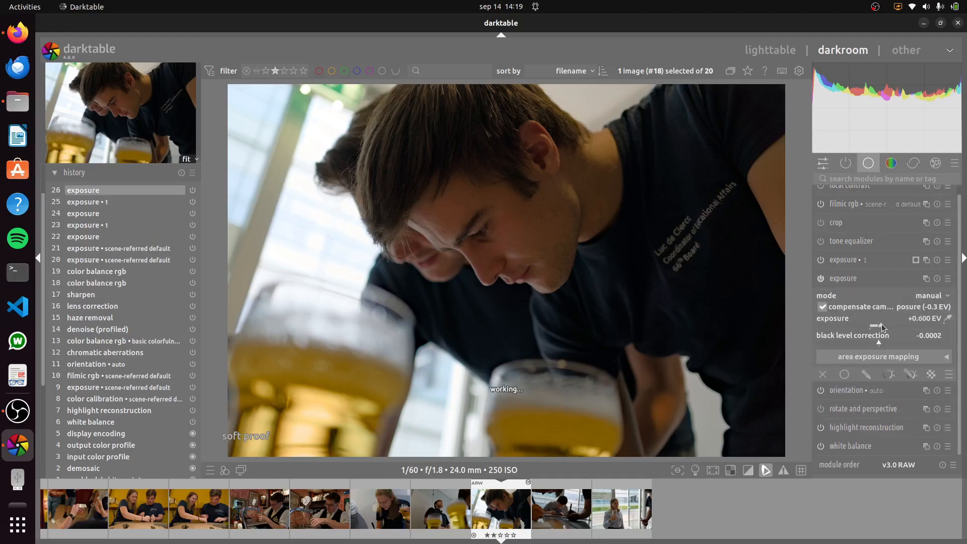
pyautogui.scroll(-7, 882, 325)
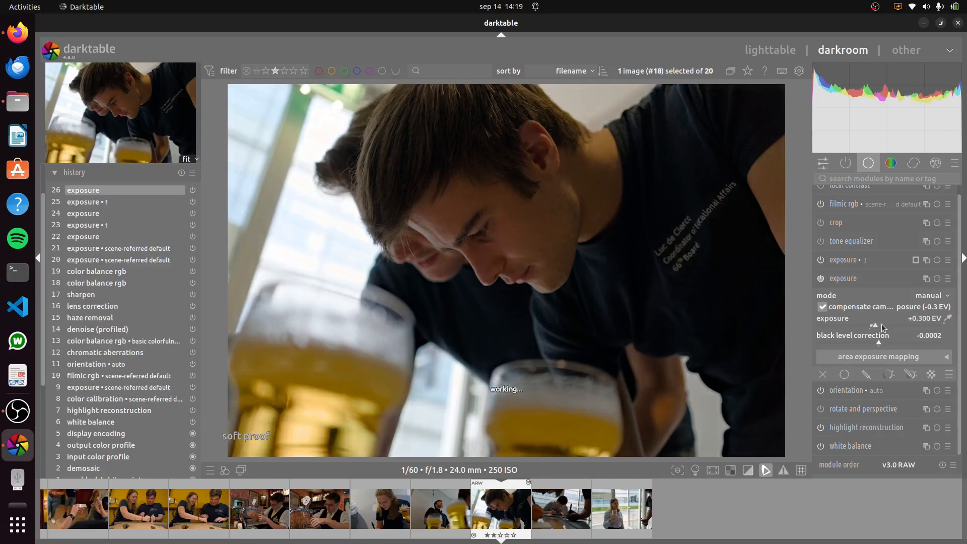
pyautogui.scroll(-2, 881, 326)
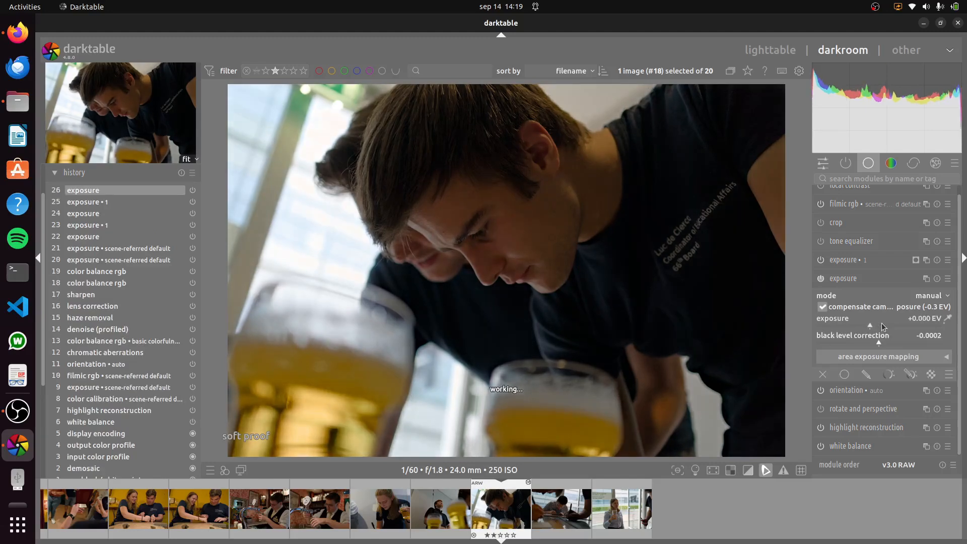
pyautogui.scroll(2, 882, 323)
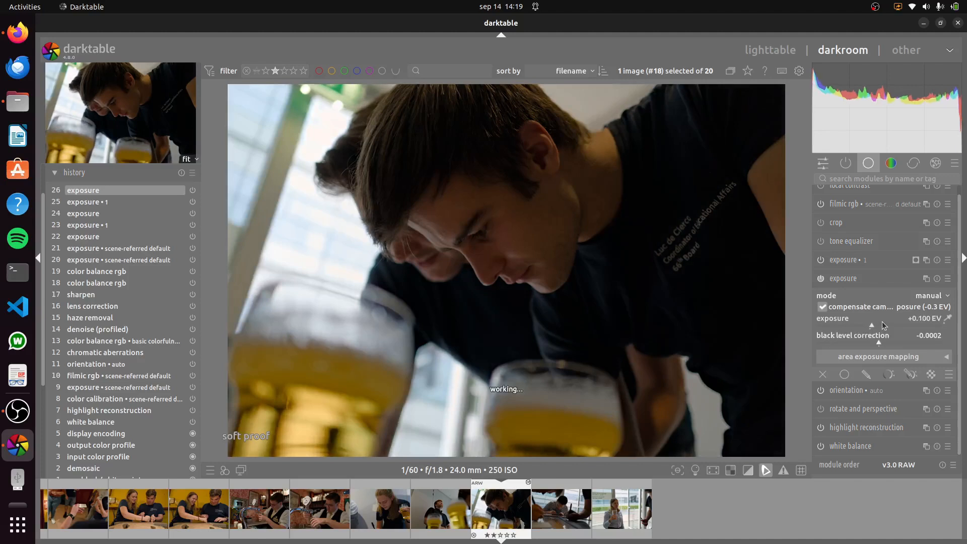
pyautogui.scroll(5, 882, 321)
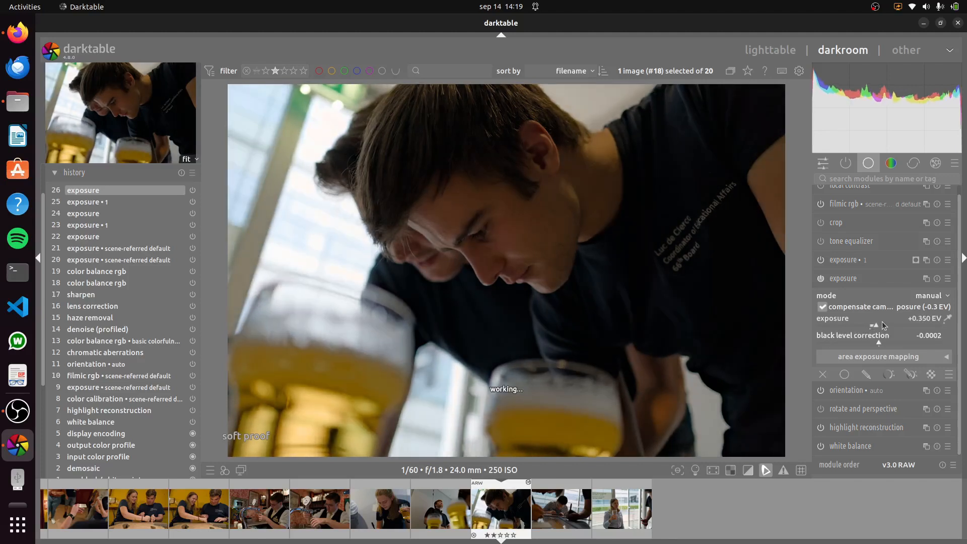
# Step: Set the exposure of the masked exposure instance to +1.100 EV and toggle its mask display to check the affected areas
pyautogui.click(862, 261)
pyautogui.scroll(5, 886, 242)
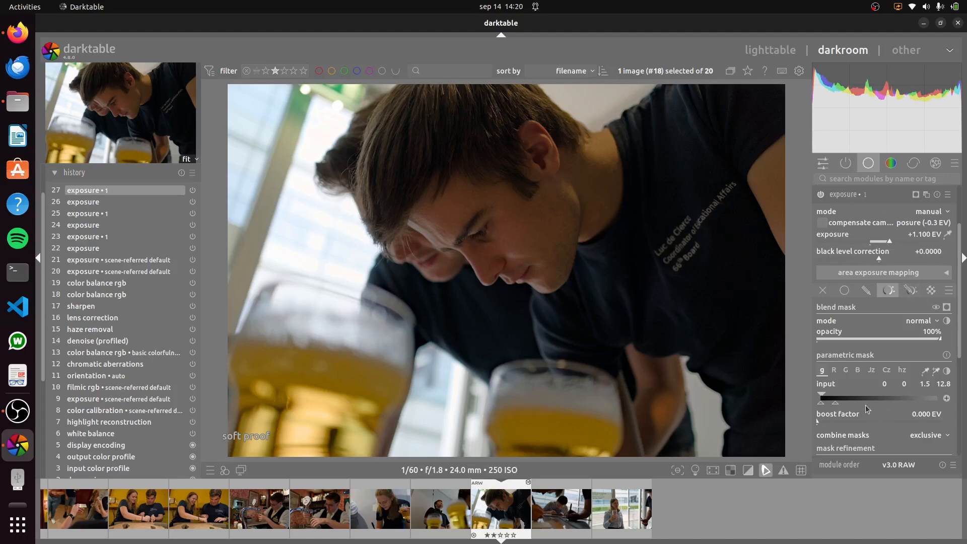
pyautogui.press('m')
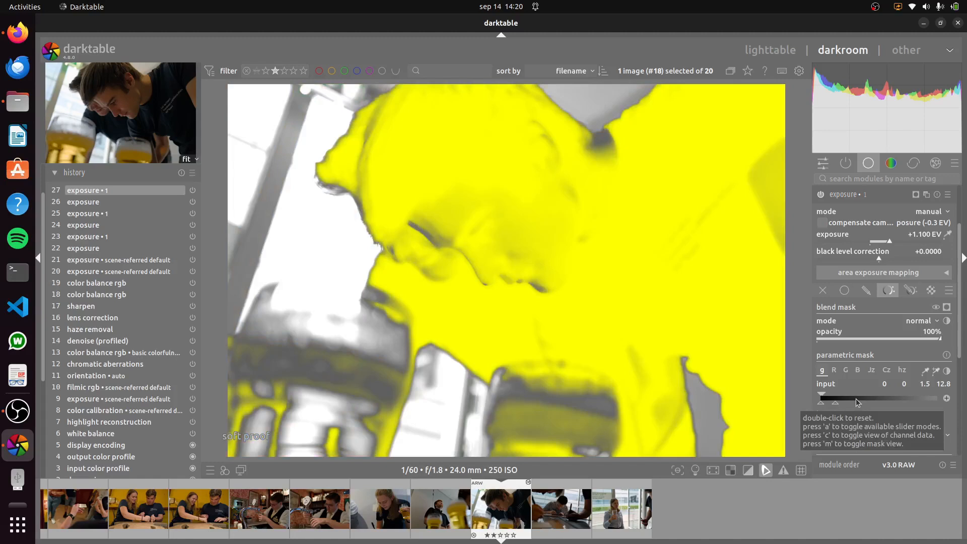
pyautogui.press('m')
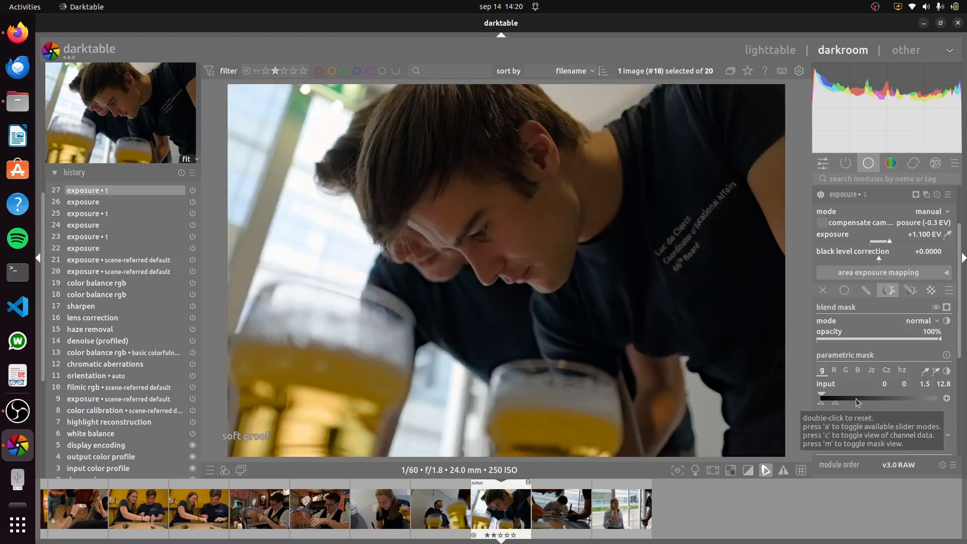
# Step: Return to the lighttable, select the last two photos and apply the Backlit style to them in append mode
pyautogui.press('space')
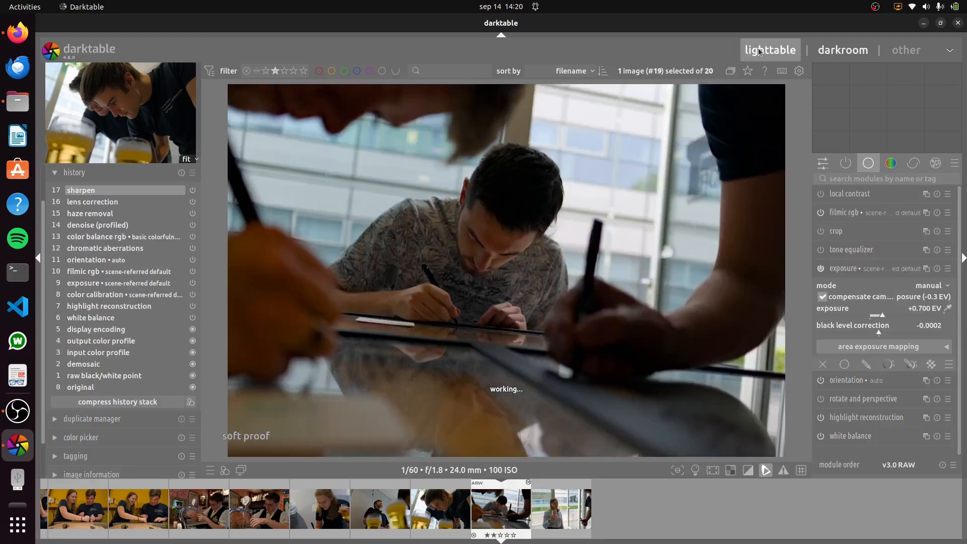
pyautogui.click(759, 52)
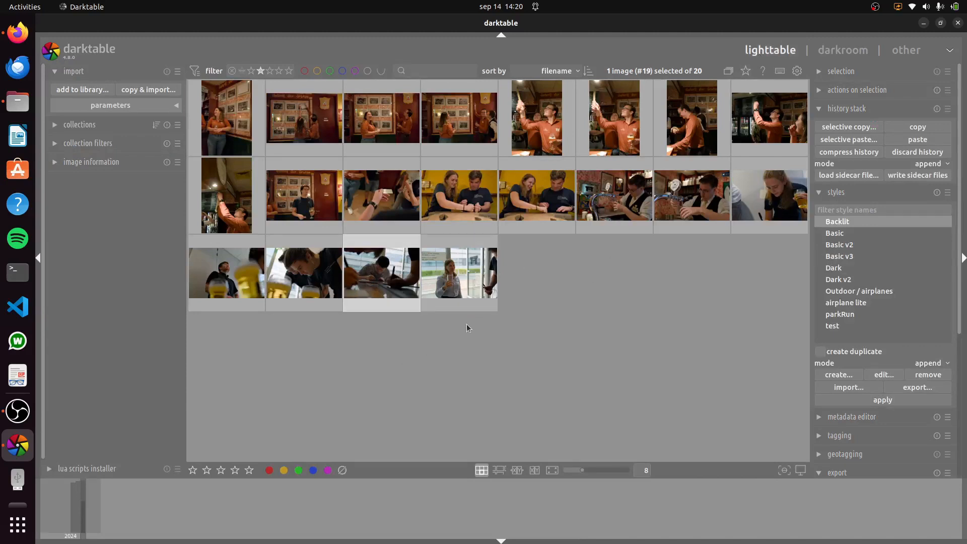
pyautogui.keyDown('ctrl'); pyautogui.click(466, 292); pyautogui.keyUp('ctrl')
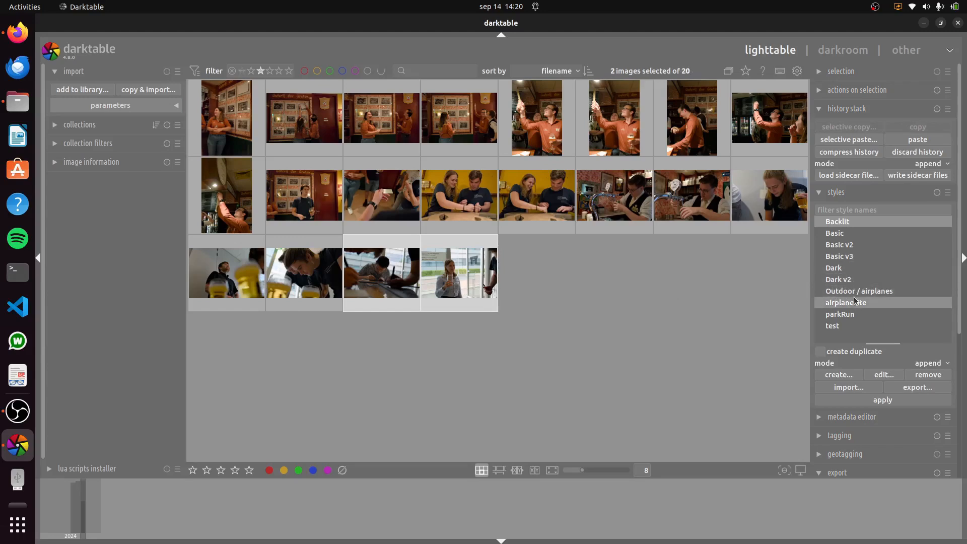
pyautogui.click(890, 403)
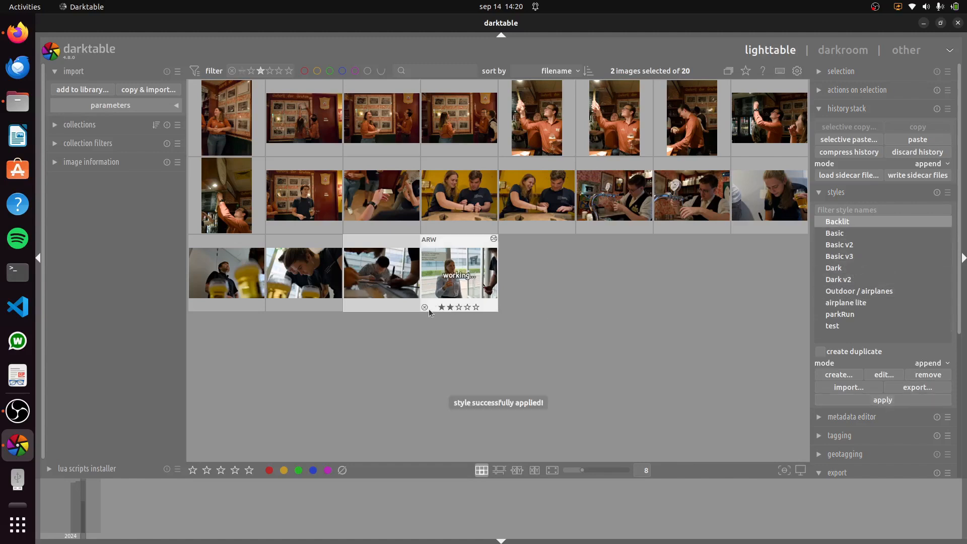
# Step: Open the photo of the people writing at the table in the darkroom and display the mask of its second exposure instance
pyautogui.click(397, 275)
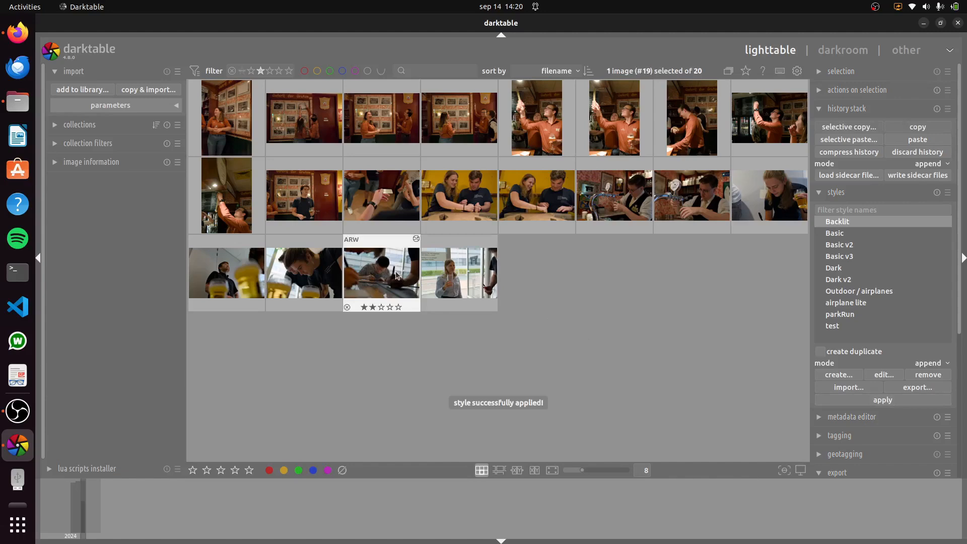
pyautogui.doubleClick(397, 275)
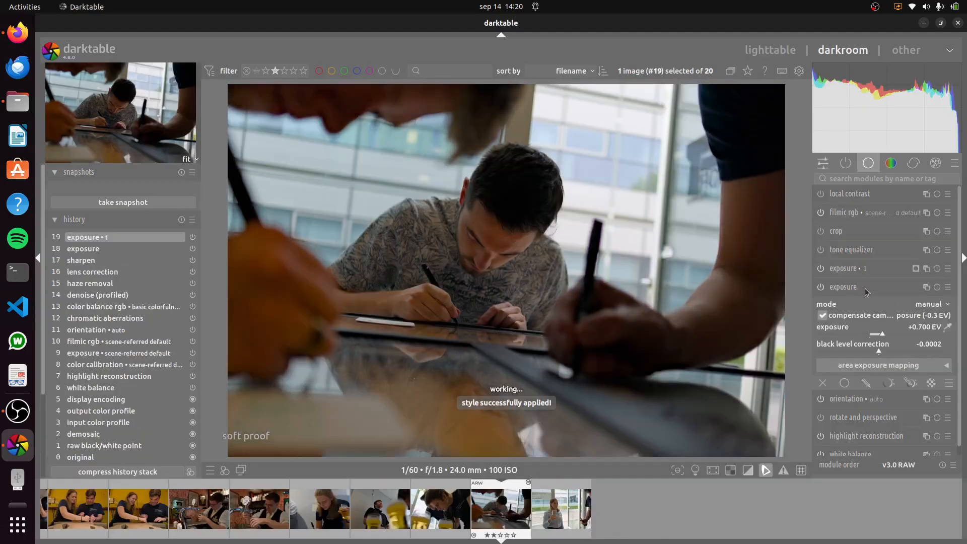
pyautogui.click(869, 274)
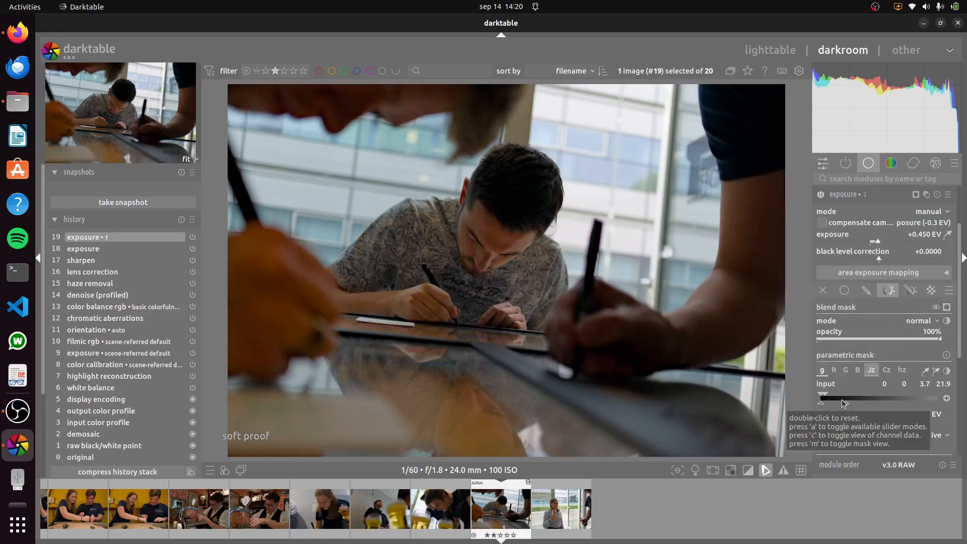
pyautogui.press('m')
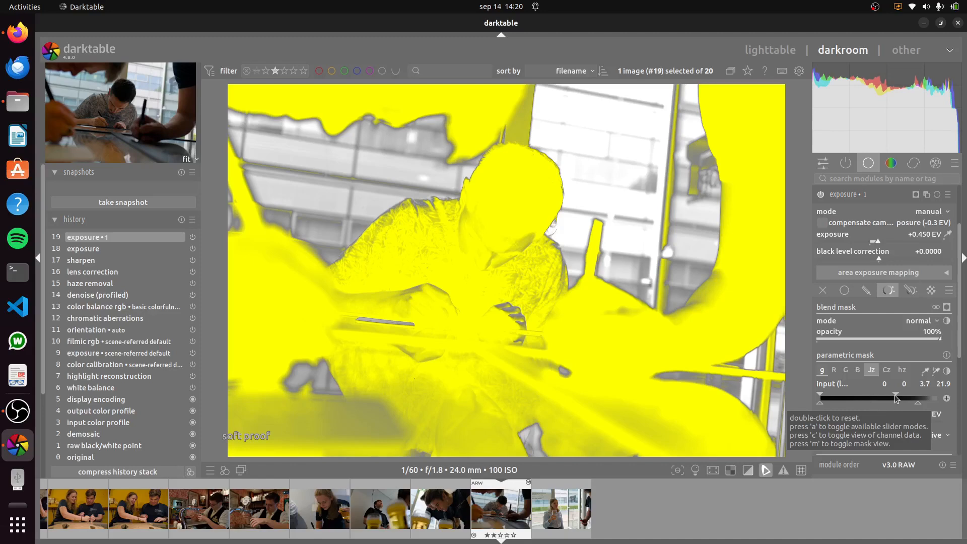
# Step: Lower the second exposure's parametric mask input value to 1.4, try an exposure of +0.550 EV against the earlier history, and settle on +0.450 EV
pyautogui.moveTo(895, 395); pyautogui.dragTo(884, 393)
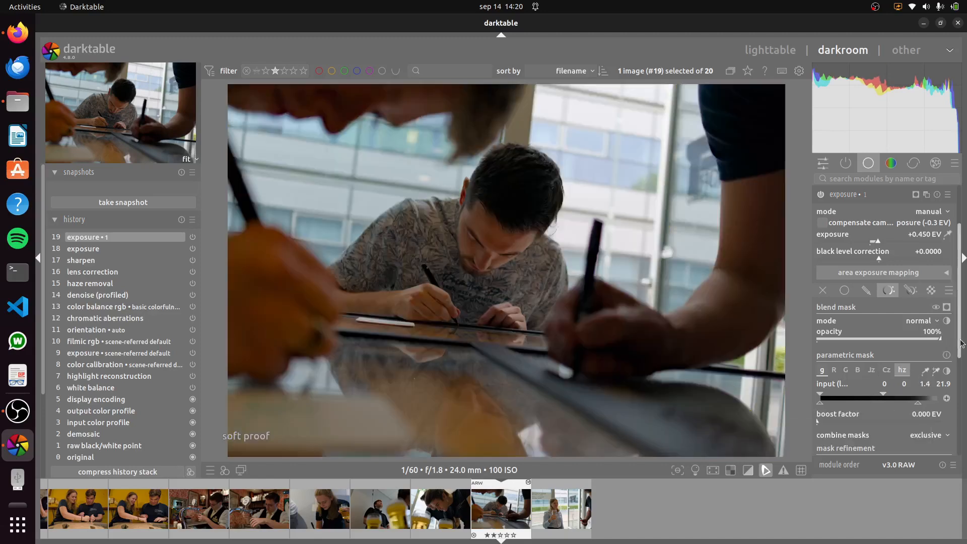
pyautogui.moveTo(961, 340); pyautogui.dragTo(966, 302)
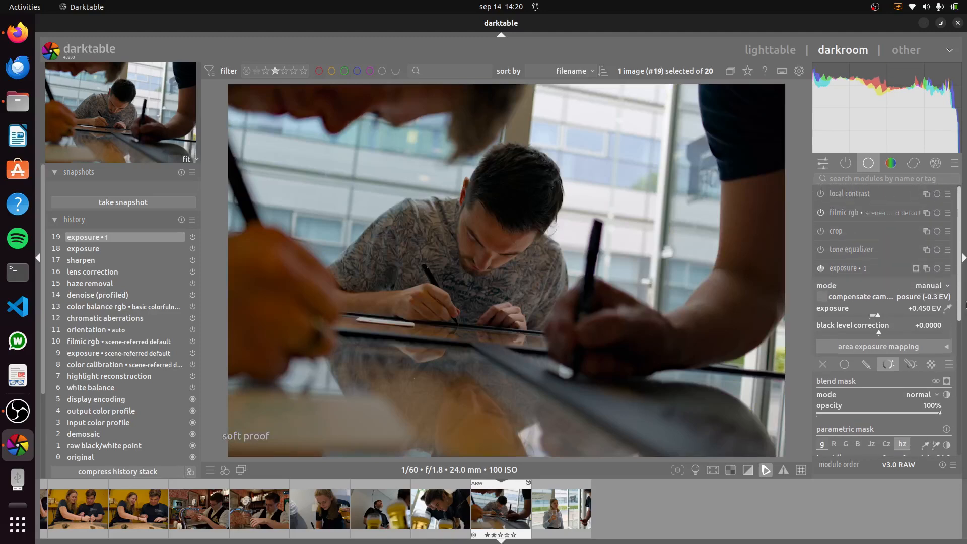
pyautogui.scroll(1, 883, 317)
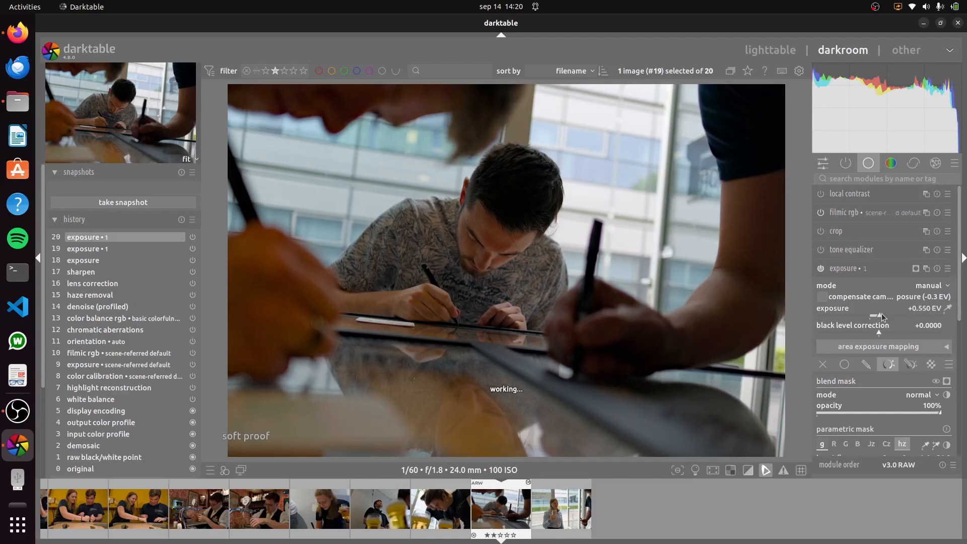
pyautogui.click(108, 261)
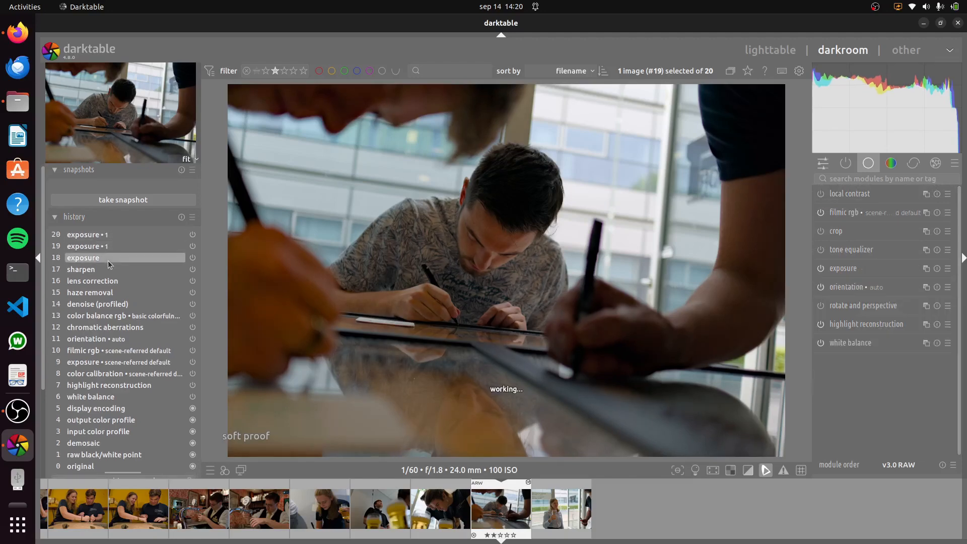
pyautogui.click(102, 225)
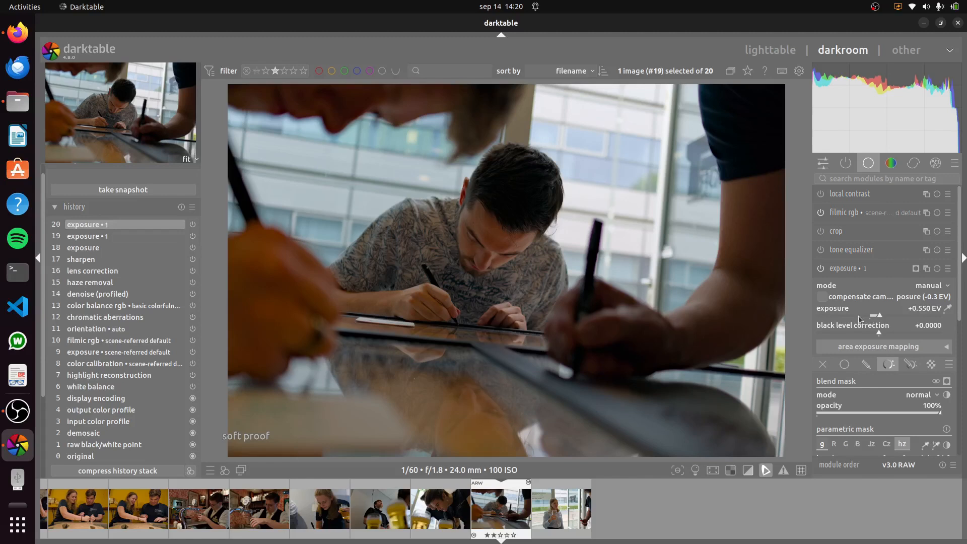
pyautogui.scroll(-2, 882, 316)
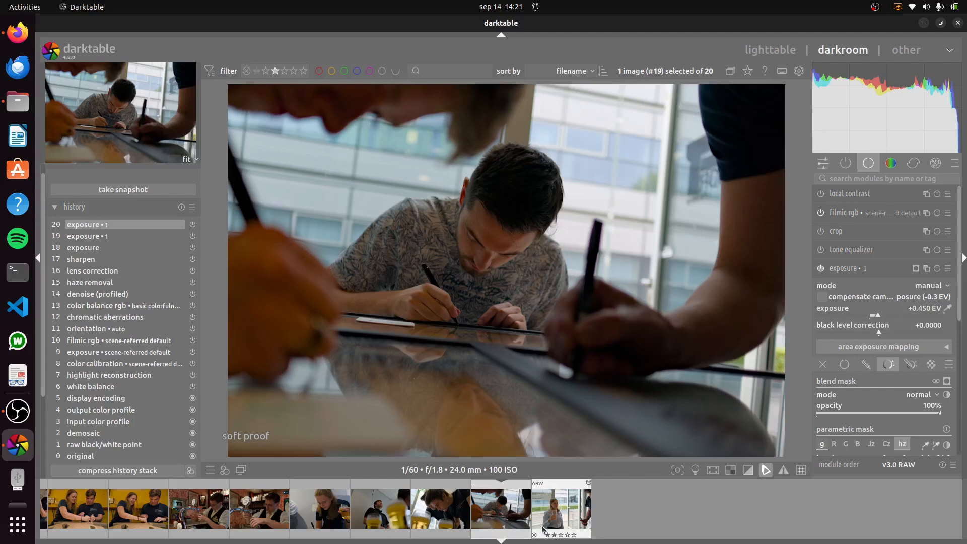
# Step: Open the last photo, the woman holding a glass, and set its original exposure instance to +0.500 EV
pyautogui.click(560, 513)
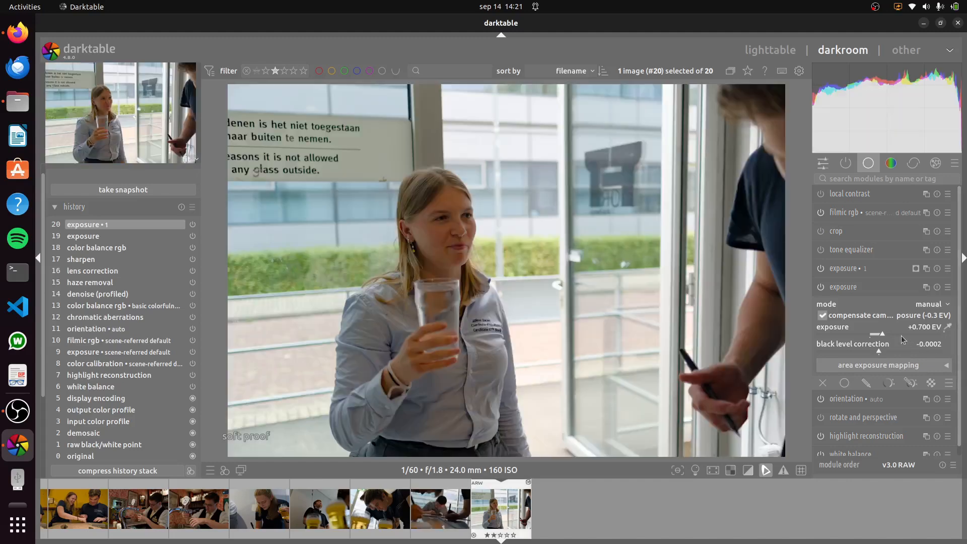
pyautogui.click(855, 288)
pyautogui.click(855, 289)
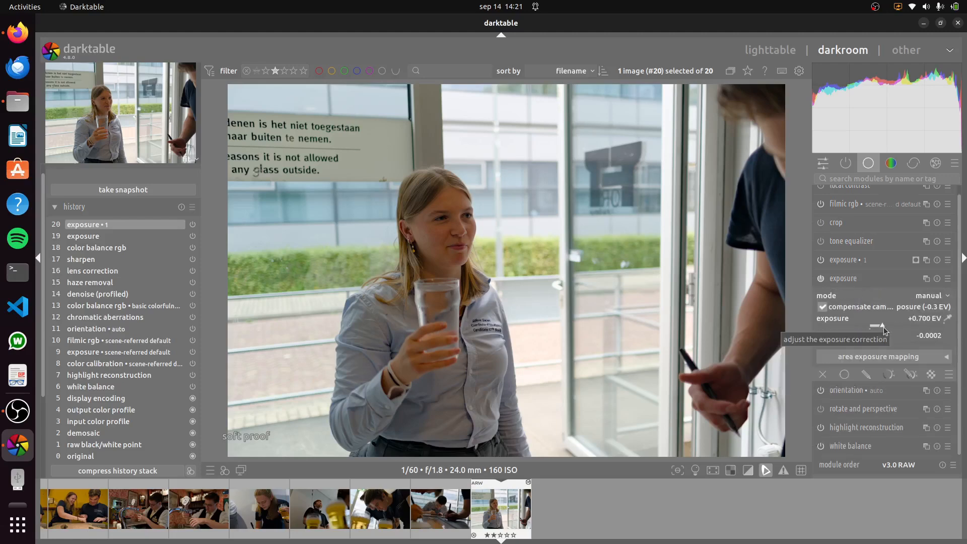
pyautogui.scroll(-3, 884, 328)
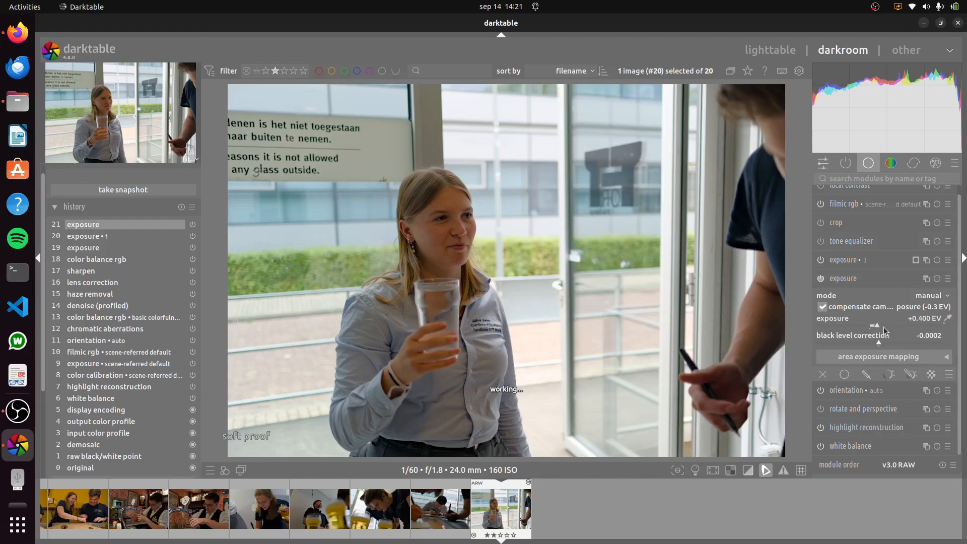
pyautogui.scroll(1, 884, 328)
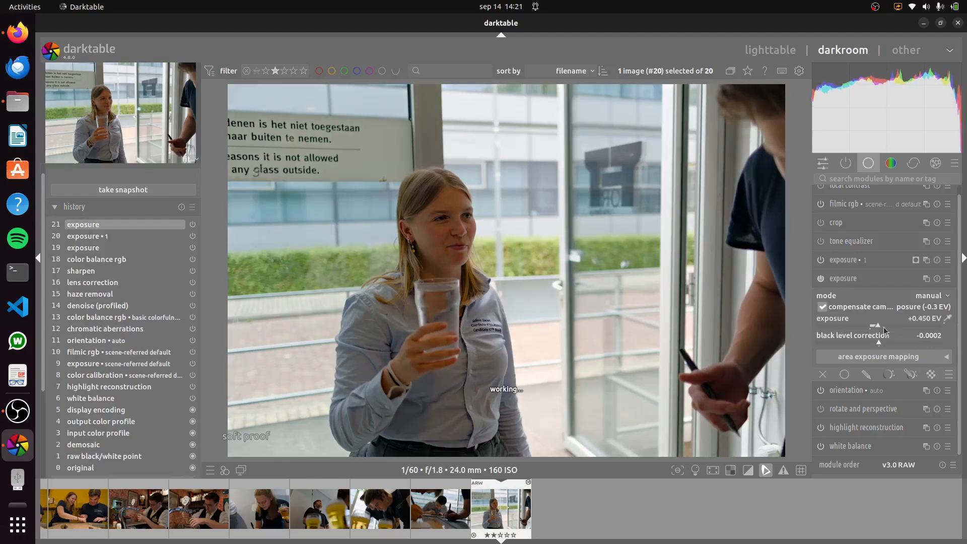
pyautogui.scroll(1, 883, 328)
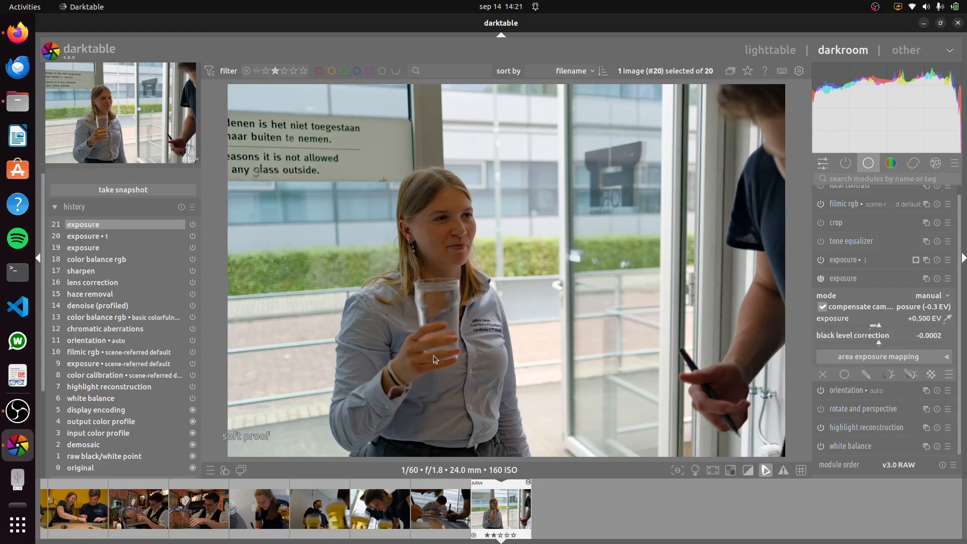
# Step: Return to the lighttable, select all photos in the collection and collapse the styles and history stack sections to reveal the export options
pyautogui.click(766, 55)
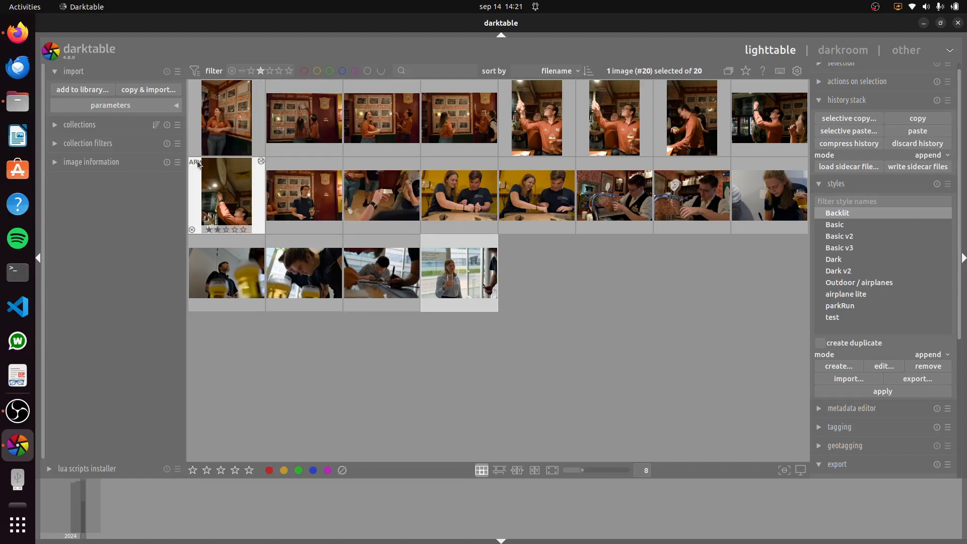
pyautogui.click(204, 132)
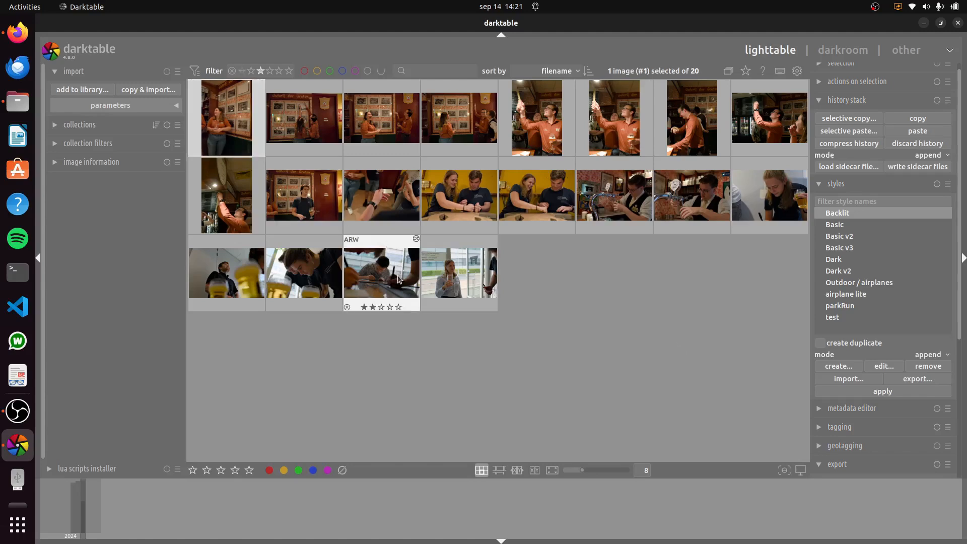
pyautogui.hotkey('ctrl', 'a')
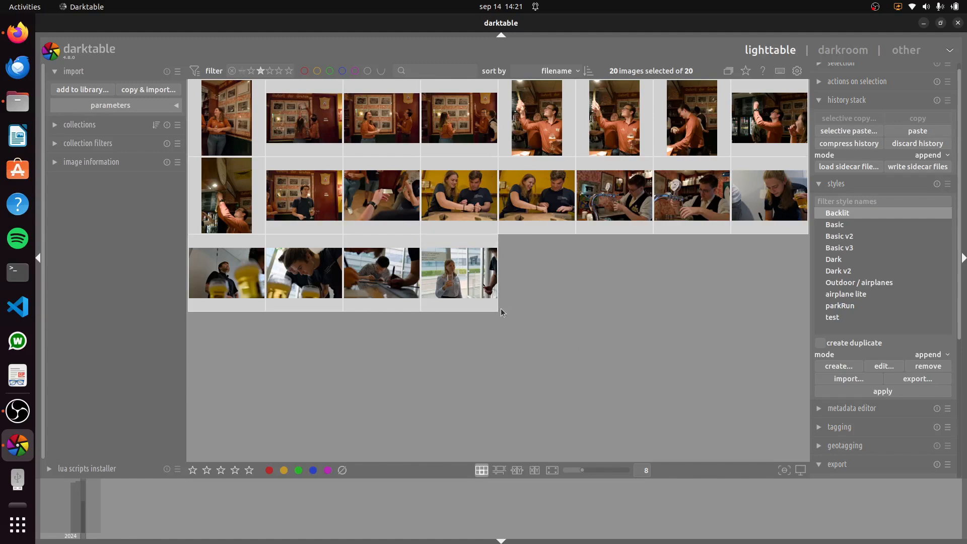
pyautogui.click(886, 185)
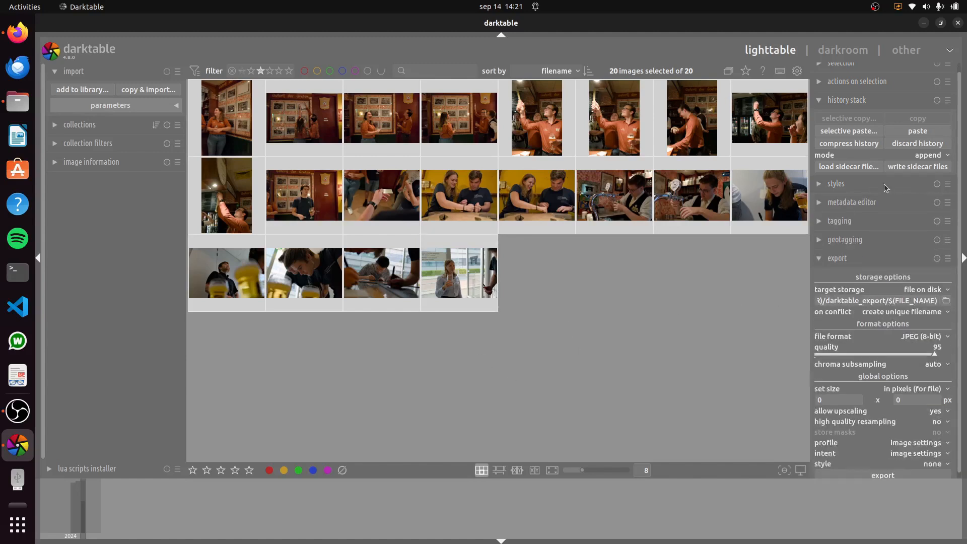
pyautogui.click(855, 102)
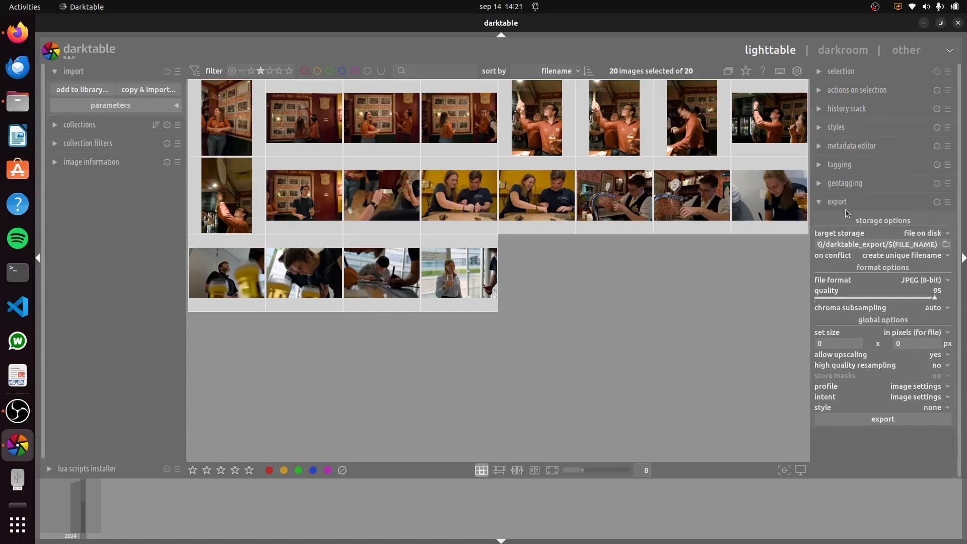
# Step: Start exporting the selected photos as 8-bit JPEGs to the darktable_export folder and cancel the running export job
pyautogui.moveTo(851, 244); pyautogui.dragTo(808, 245)
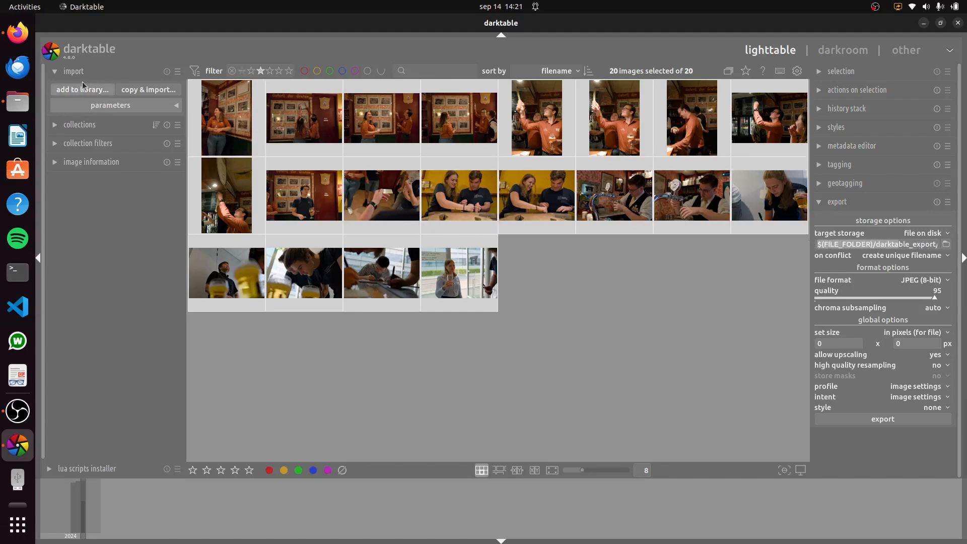
pyautogui.click(908, 244)
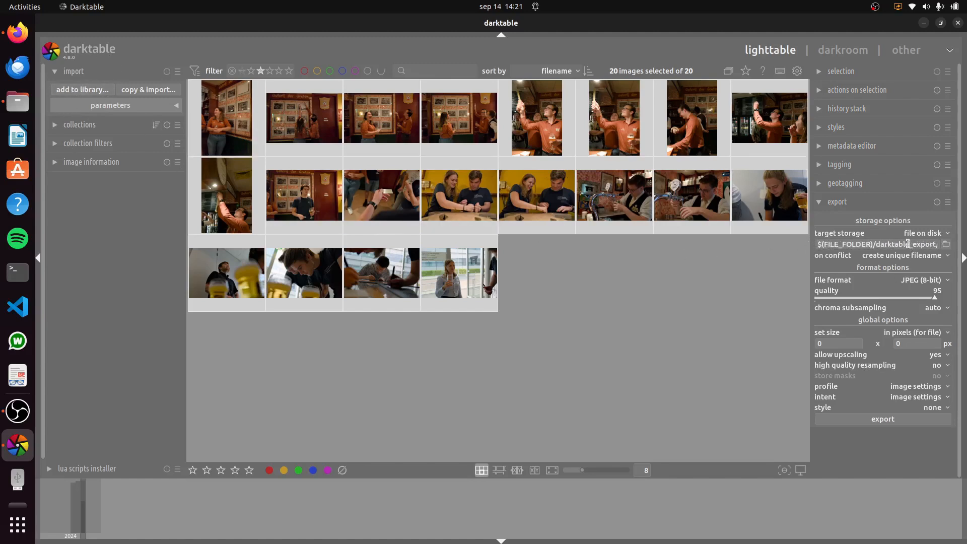
pyautogui.doubleClick(909, 244)
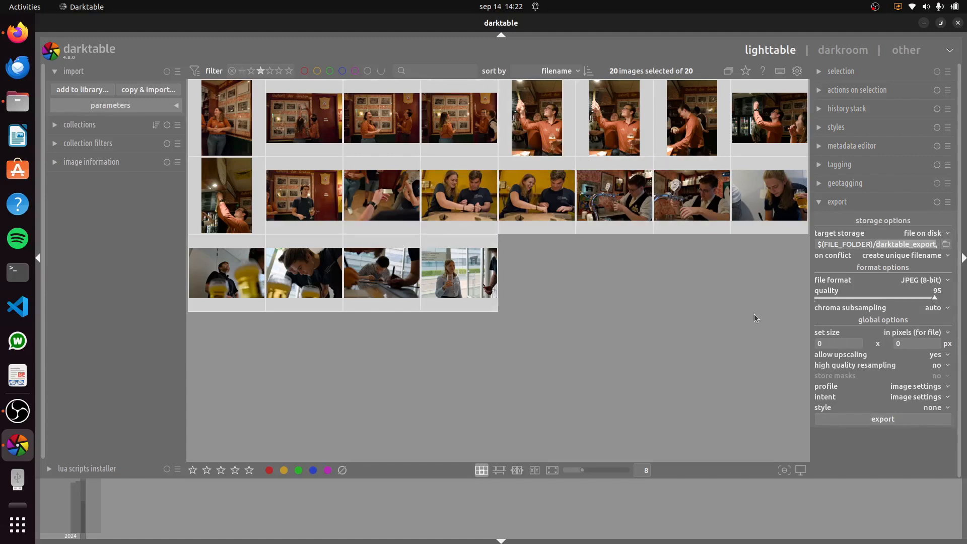
pyautogui.click(862, 424)
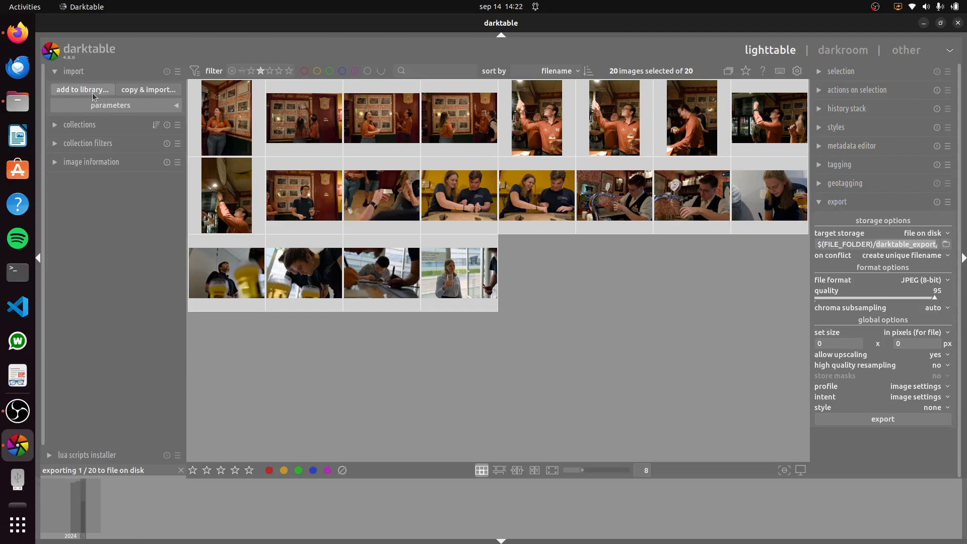
pyautogui.click(820, 202)
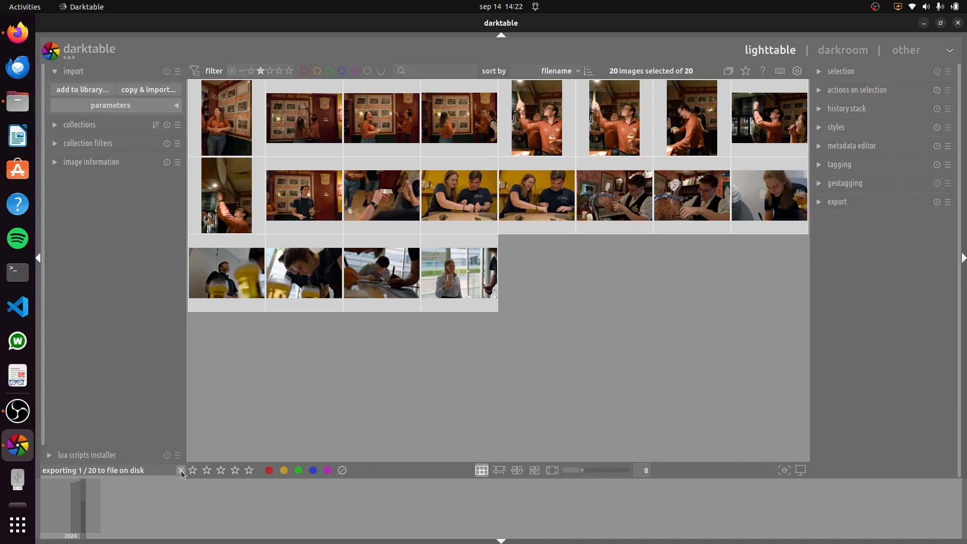
pyautogui.click(180, 471)
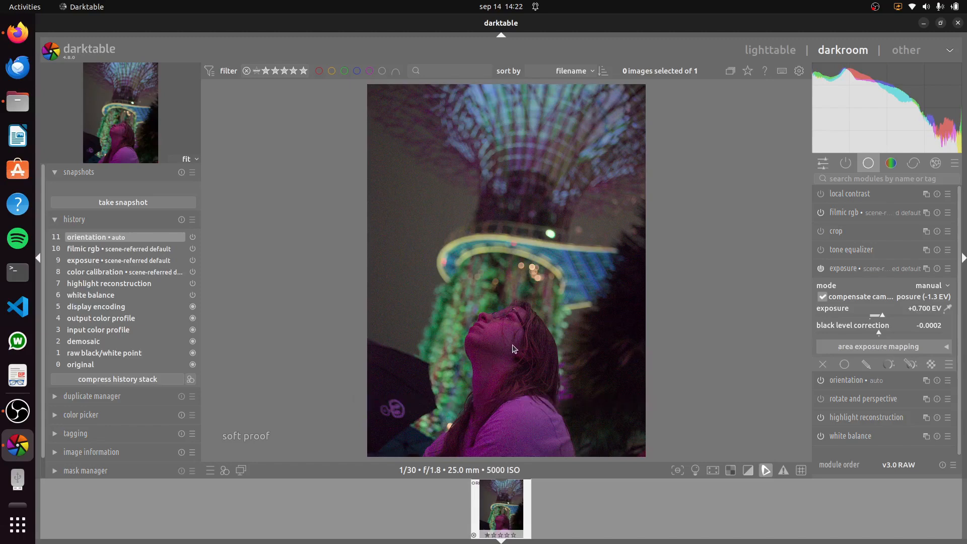
# Step: Examine the noise in the dark background of the night portrait and look through the color and correction modules
pyautogui.scroll(4, 435, 212)
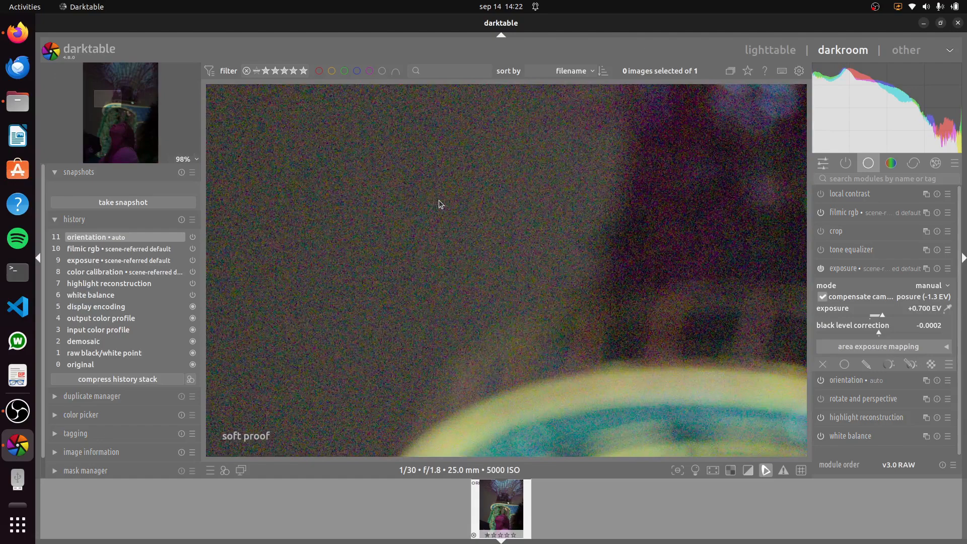
pyautogui.click(893, 165)
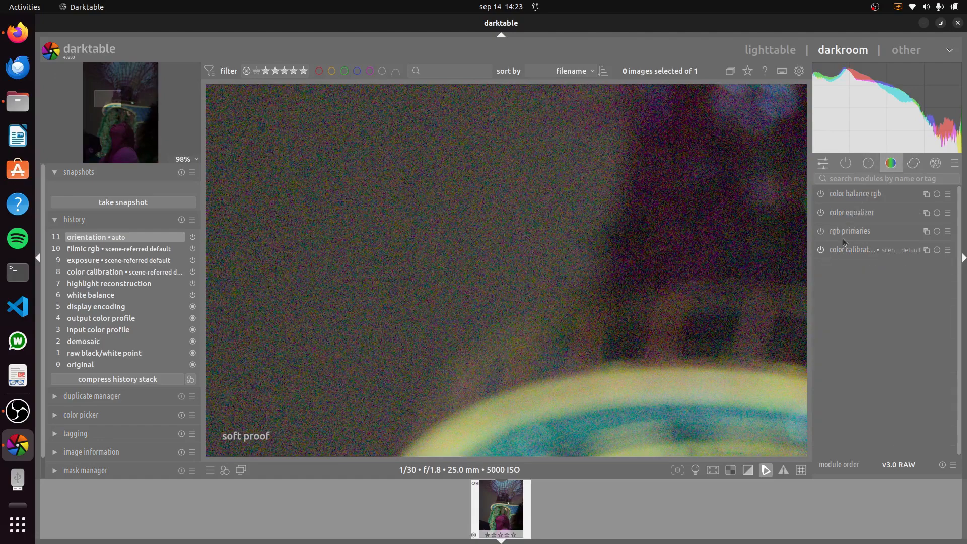
pyautogui.click(917, 169)
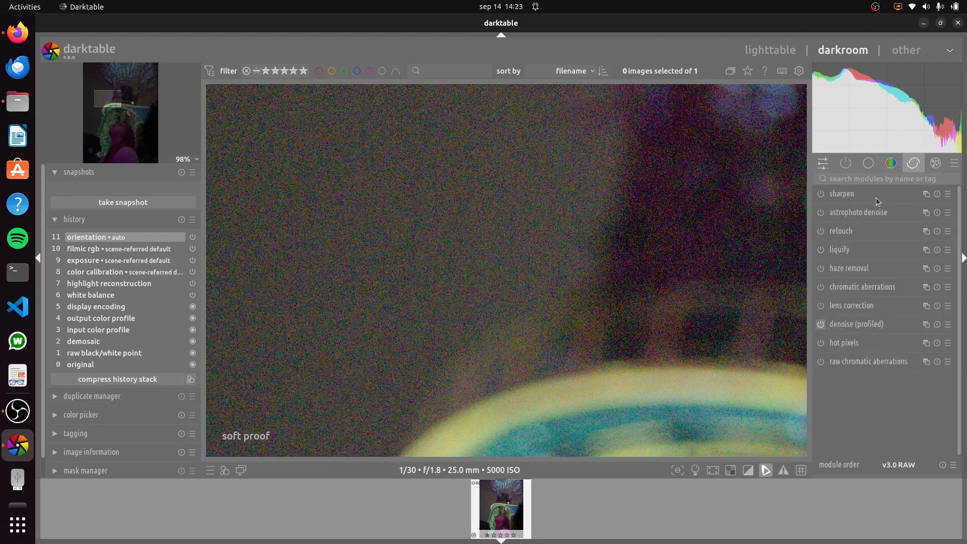
# Step: Return to the lighttable and apply the Basic v3 style to the night portrait in append mode
pyautogui.click(784, 50)
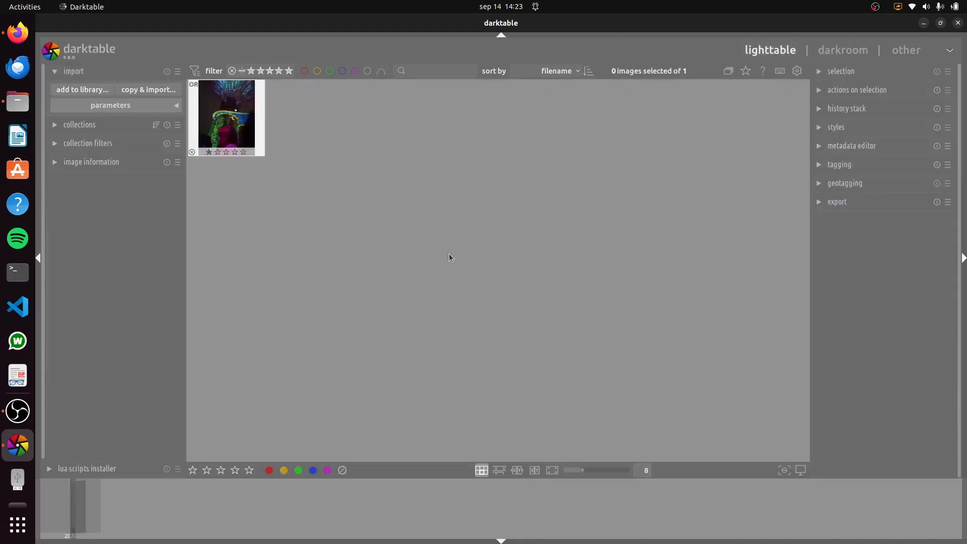
pyautogui.click(230, 120)
pyautogui.click(839, 128)
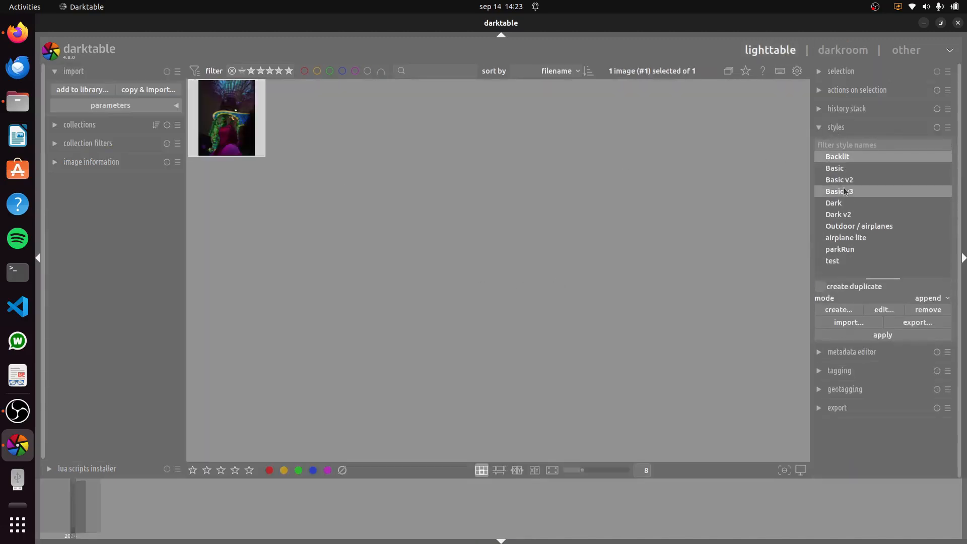
pyautogui.click(855, 189)
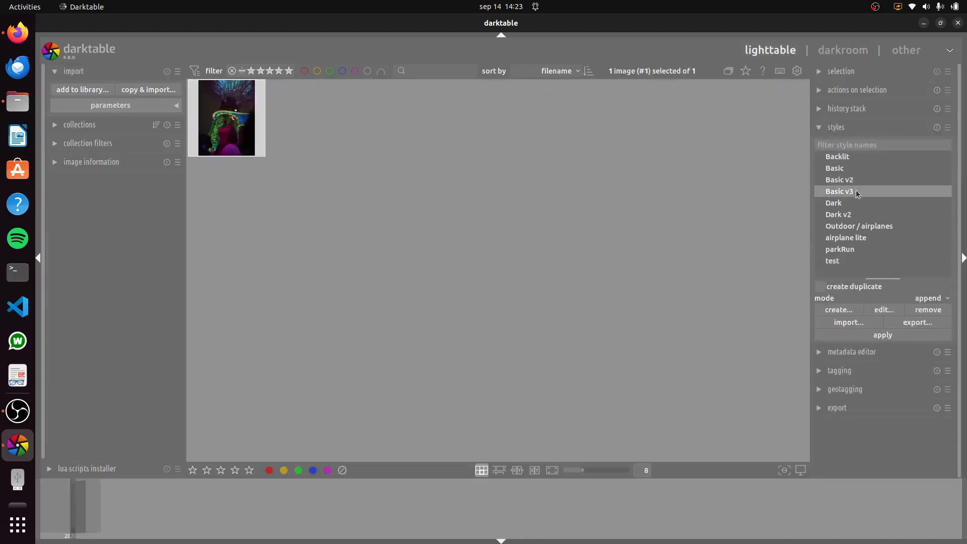
pyautogui.click(884, 336)
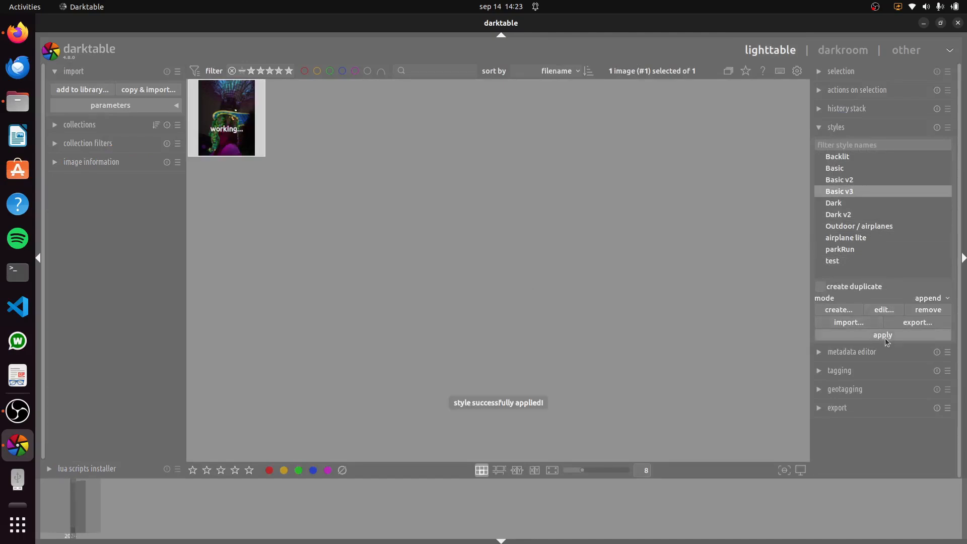
# Step: Reopen the night portrait in the darkroom and examine the remaining noise in the dark background and on the woman's face
pyautogui.doubleClick(233, 113)
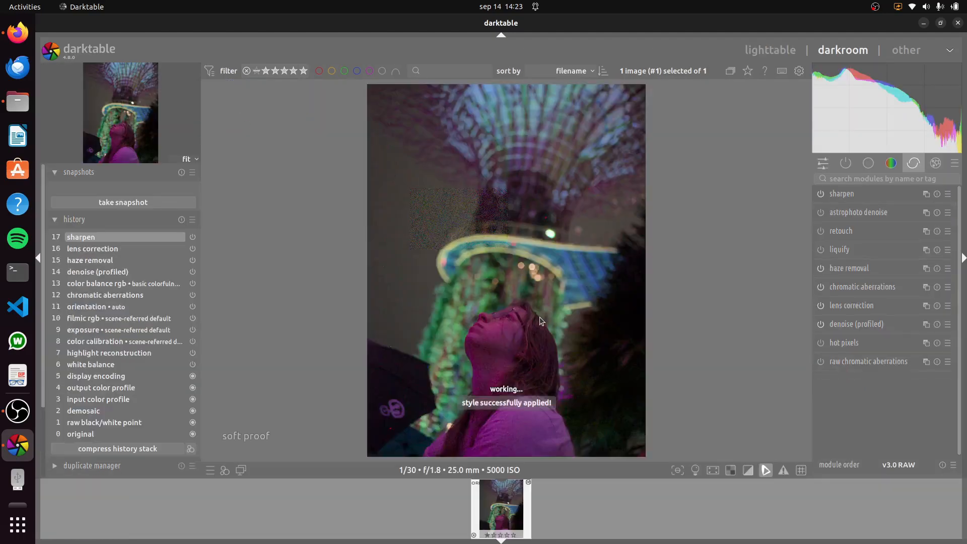
pyautogui.scroll(3, 412, 246)
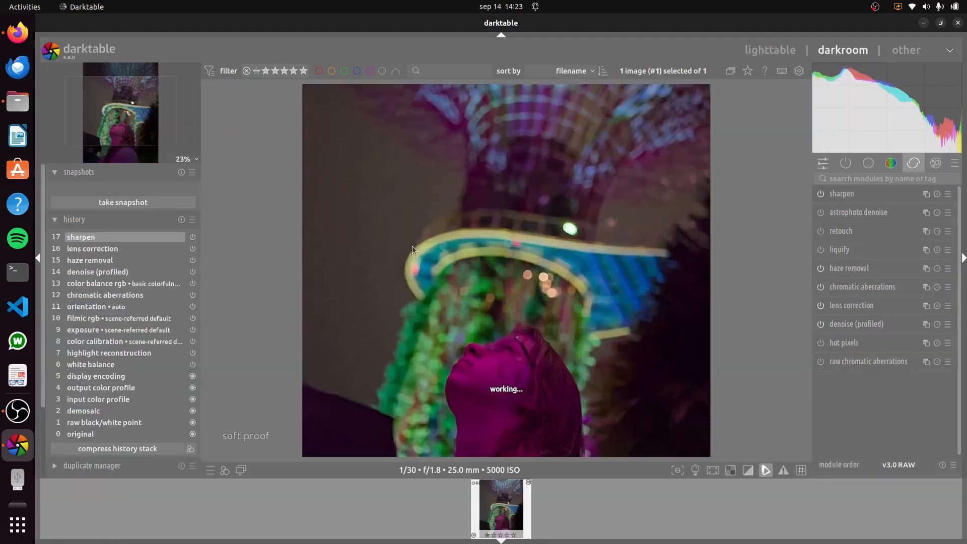
pyautogui.scroll(1, 512, 291)
pyautogui.scroll(3, 385, 302)
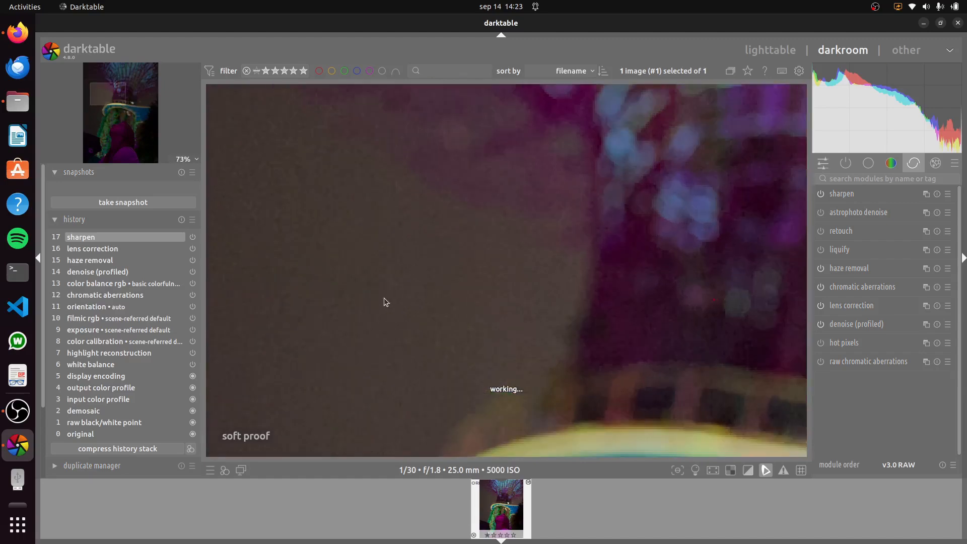
pyautogui.moveTo(352, 347); pyautogui.dragTo(426, 257)
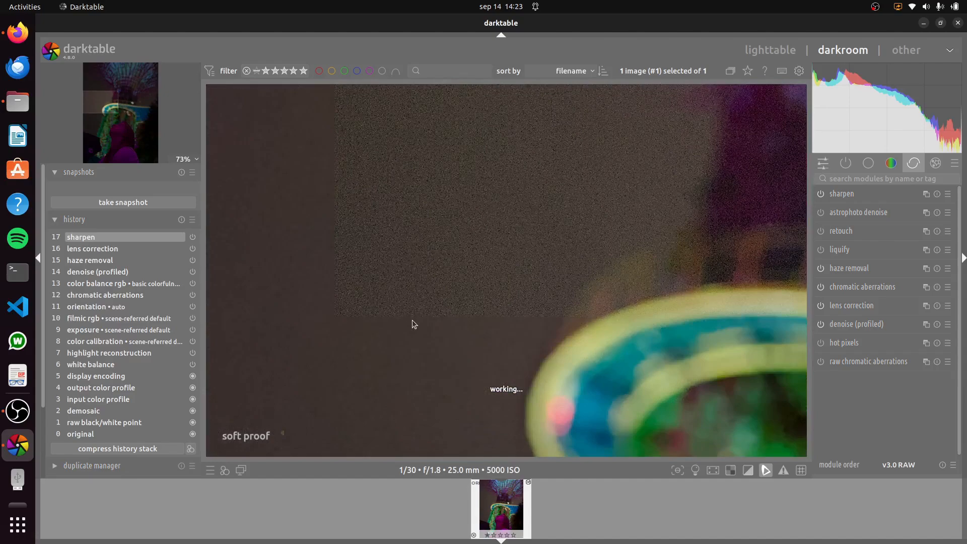
pyautogui.scroll(-3, 412, 322)
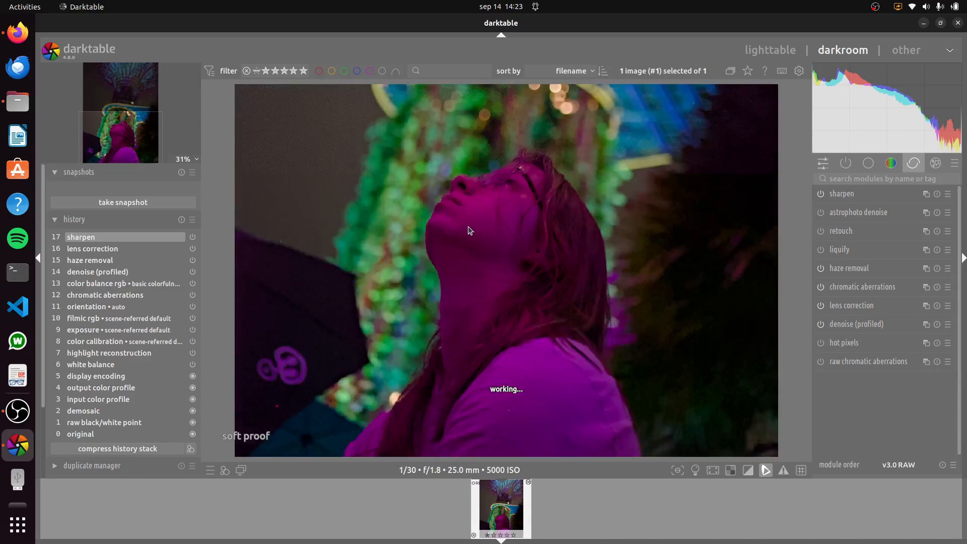
pyautogui.scroll(2, 468, 225)
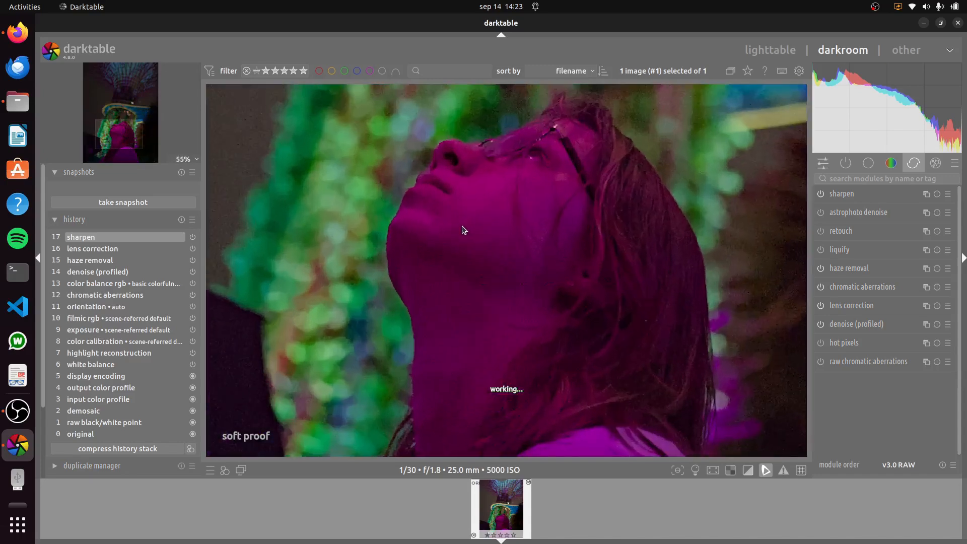
# Step: Return to the lighttable and apply the Dark v2 style to the night portrait in append mode
pyautogui.scroll(-4, 468, 236)
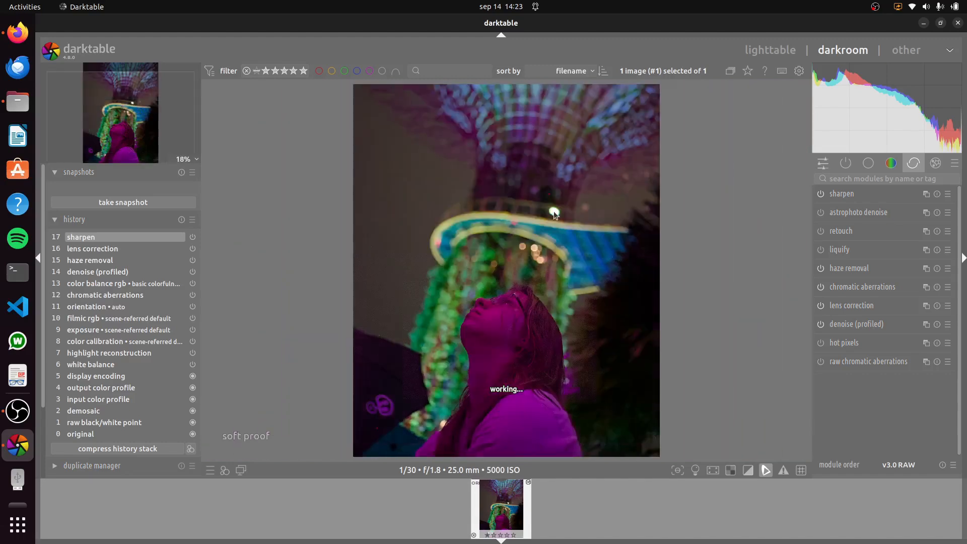
pyautogui.click(773, 52)
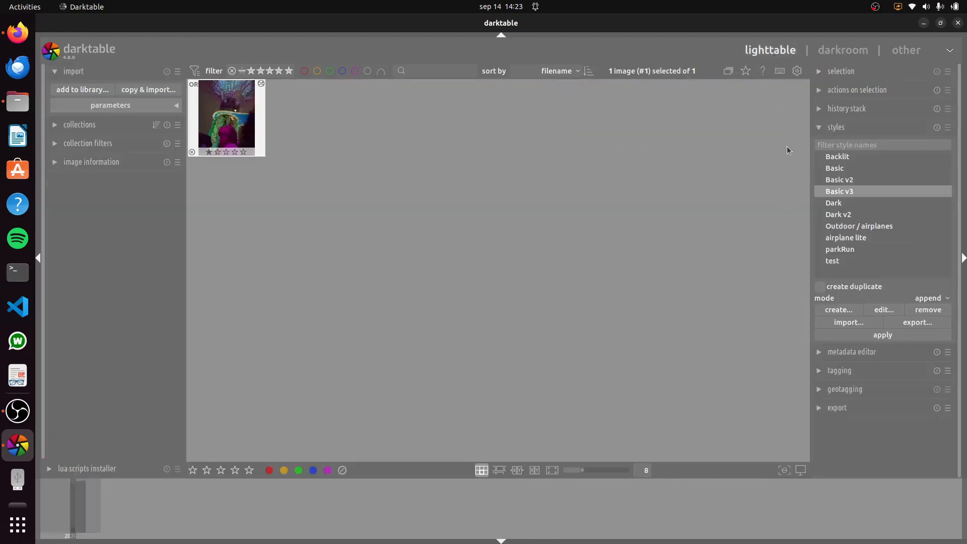
pyautogui.click(849, 212)
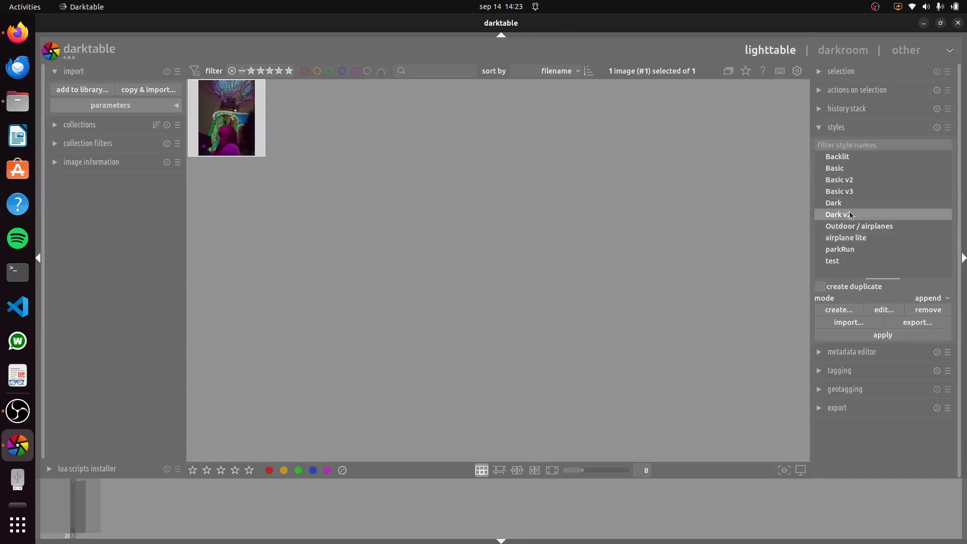
pyautogui.click(881, 336)
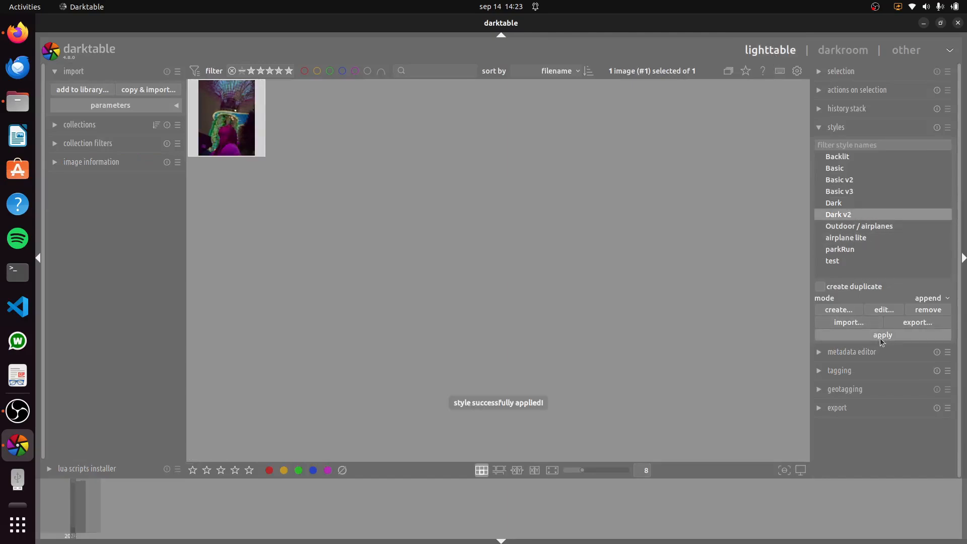
# Step: Reopen the night portrait in the darkroom, take a snapshot and compare the dark background across the split line
pyautogui.doubleClick(233, 124)
pyautogui.scroll(4, 418, 264)
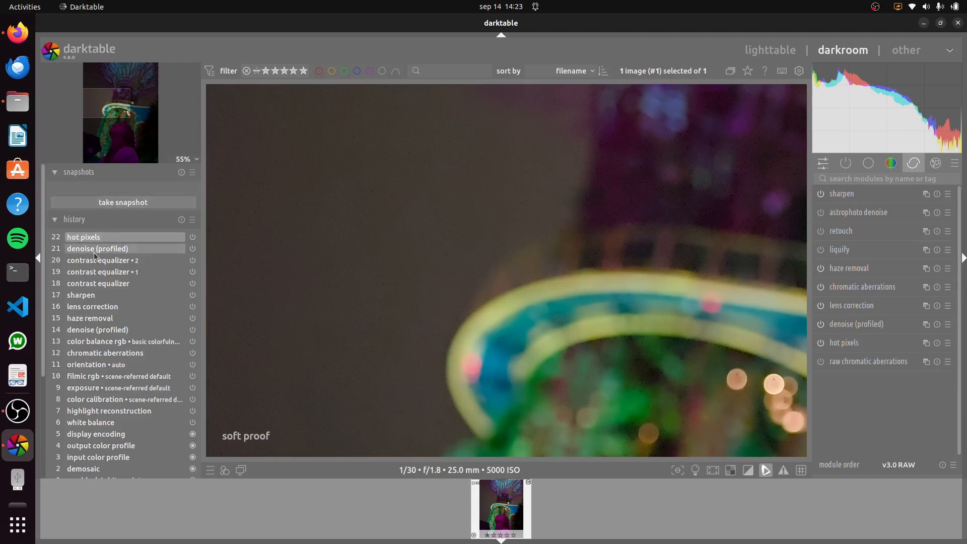
pyautogui.click(123, 202)
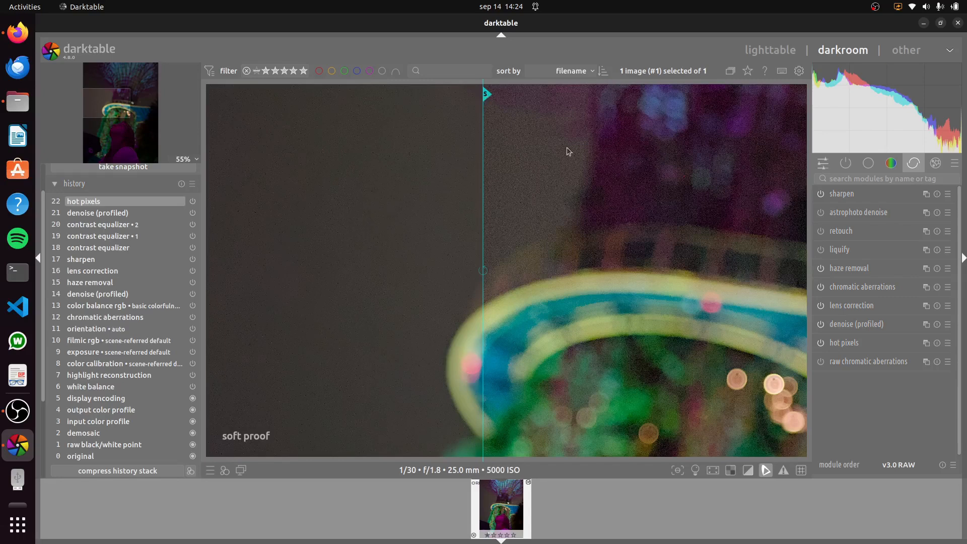
pyautogui.moveTo(486, 95); pyautogui.dragTo(589, 267)
# Step: Compare the snapshot with the current edit across the illuminated structure and the woman's face by shifting the split line
pyautogui.scroll(-3, 404, 280)
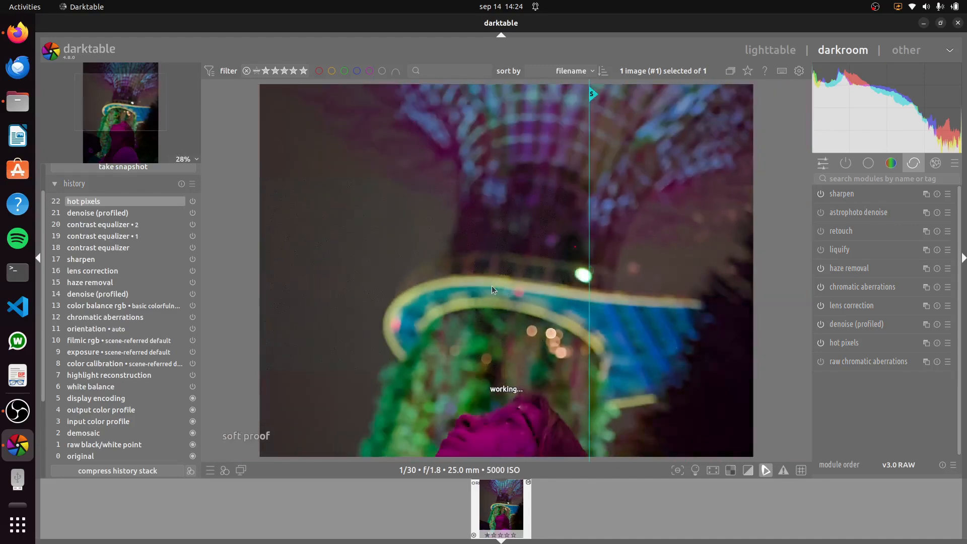
pyautogui.scroll(-1, 489, 303)
pyautogui.scroll(2, 469, 419)
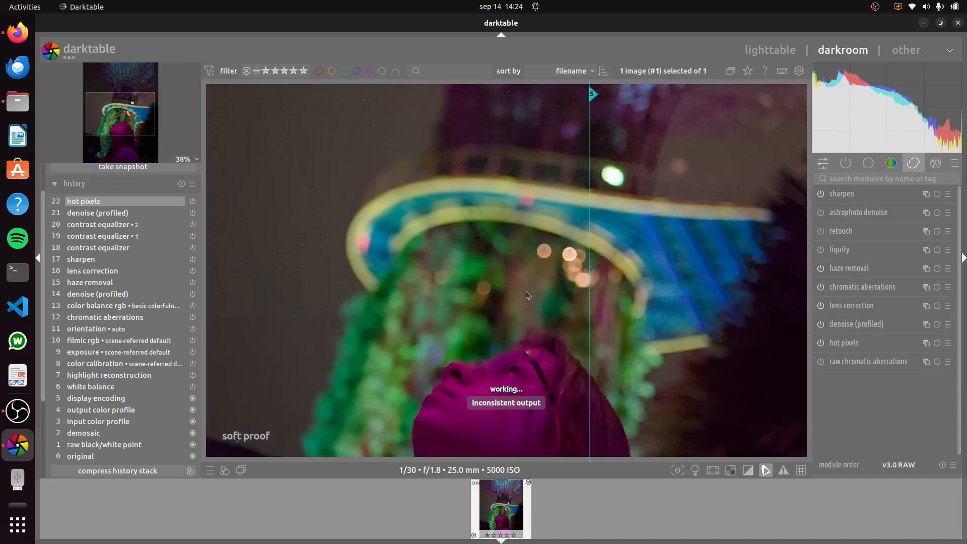
pyautogui.moveTo(506, 343); pyautogui.dragTo(520, 327)
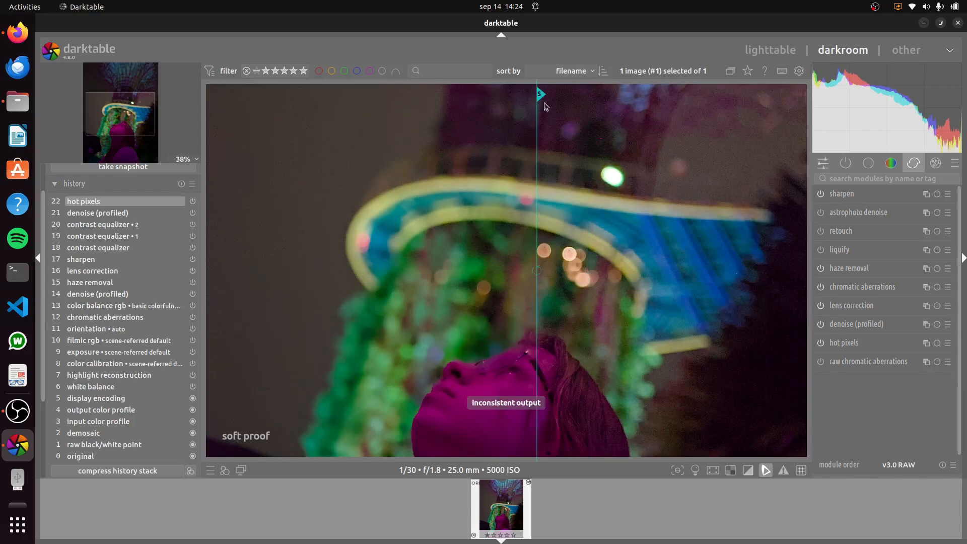
pyautogui.moveTo(546, 106); pyautogui.dragTo(653, 222)
pyautogui.scroll(-2, 780, 306)
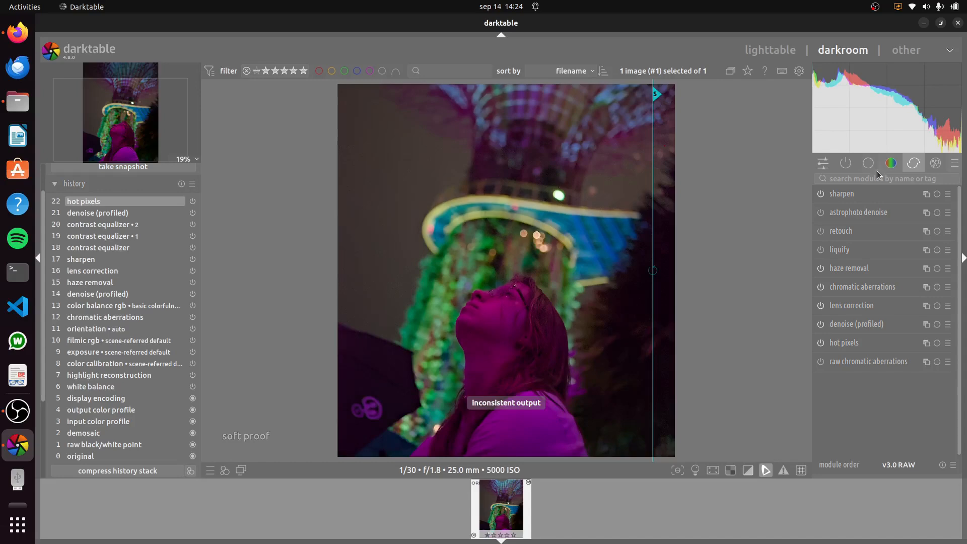
# Step: Show only the active modules and clear the snapshots
pyautogui.click(846, 163)
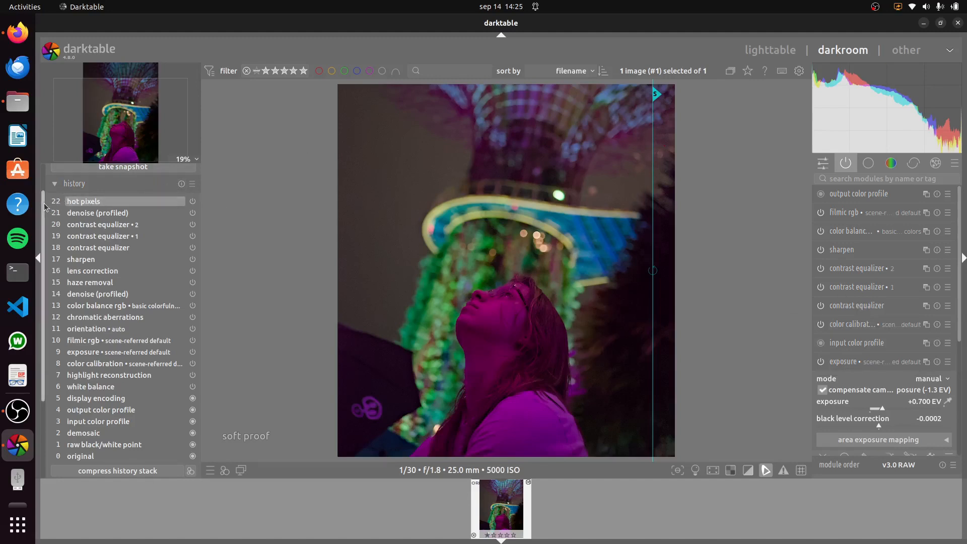
pyautogui.scroll(2, 55, 163)
pyautogui.click(182, 172)
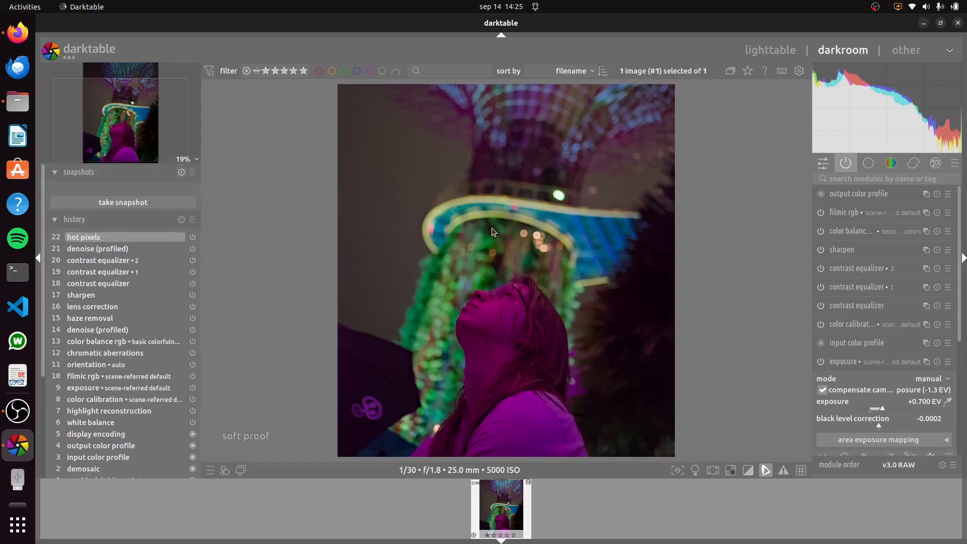
# Step: Try raising the fine end of the luma smoothing curve in contrast equalizer 1 and roll the history back to hot pixels
pyautogui.click(863, 287)
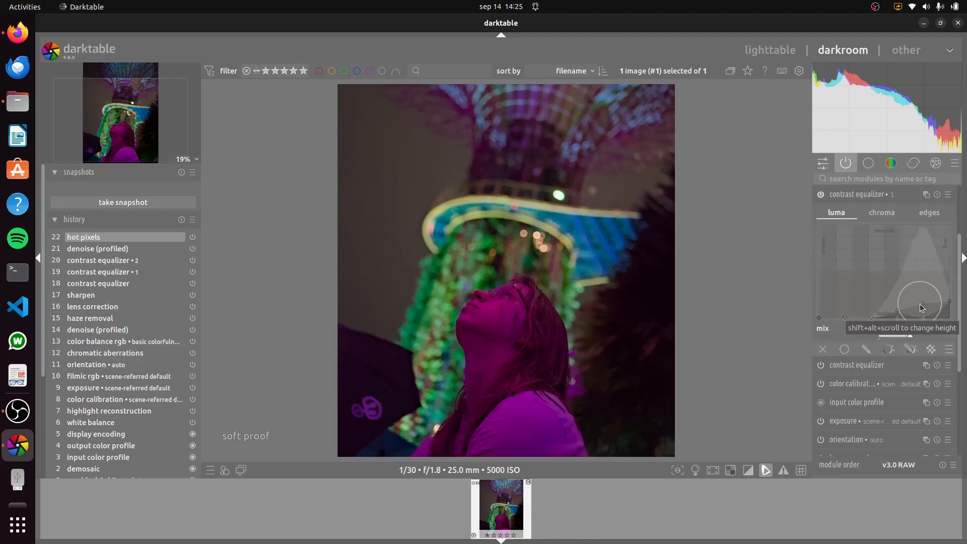
pyautogui.moveTo(923, 302); pyautogui.dragTo(951, 287)
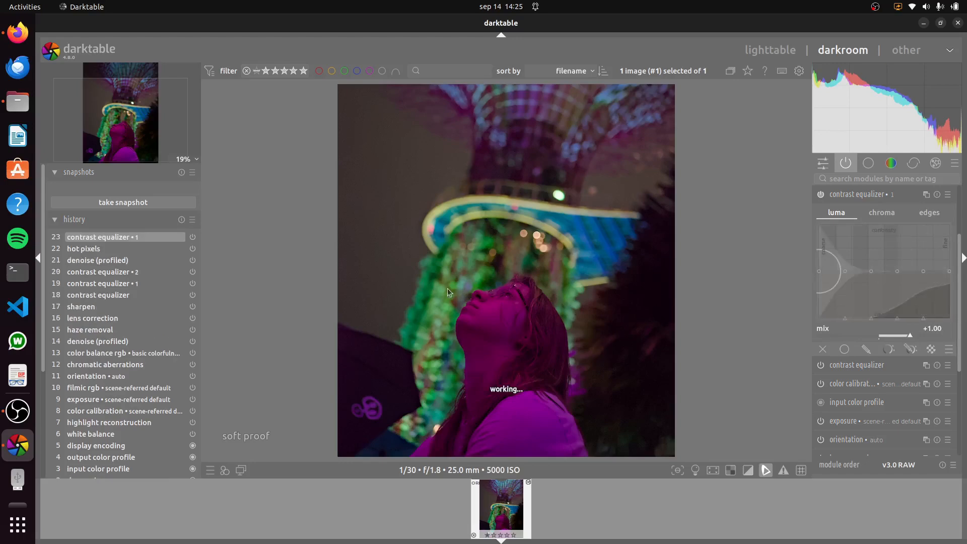
pyautogui.scroll(2, 480, 335)
pyautogui.scroll(2, 480, 336)
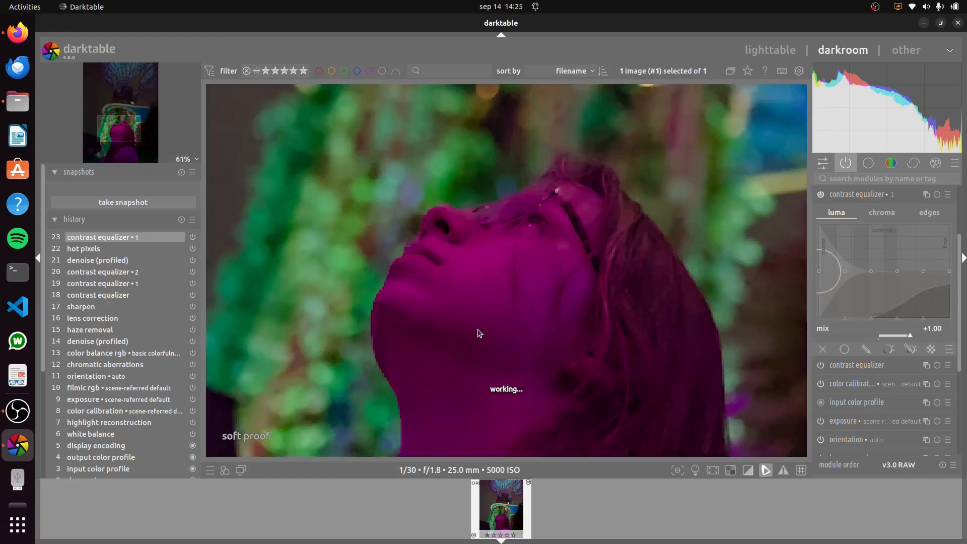
pyautogui.click(108, 252)
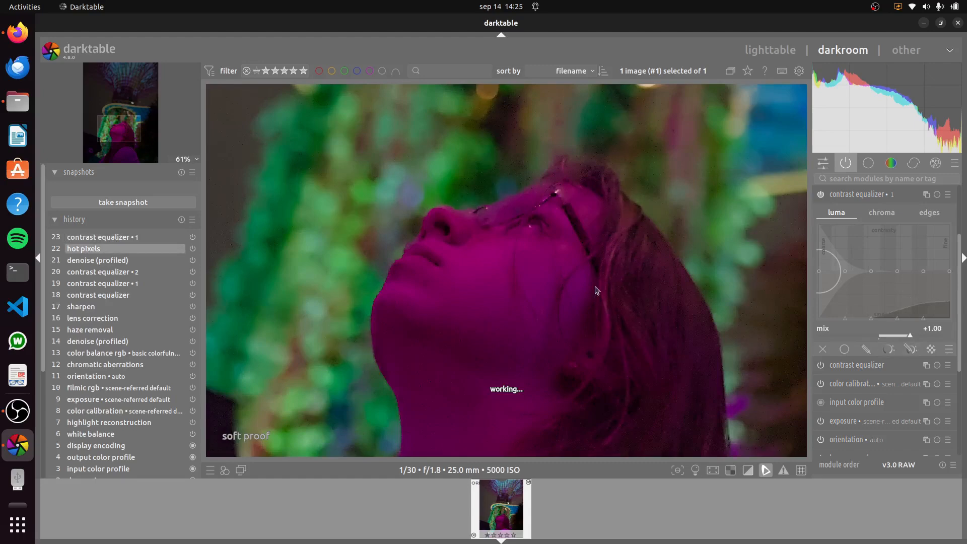
# Step: Examine the luma and chroma curves of the base contrast equalizer instance
pyautogui.scroll(-2, 599, 288)
pyautogui.click(892, 365)
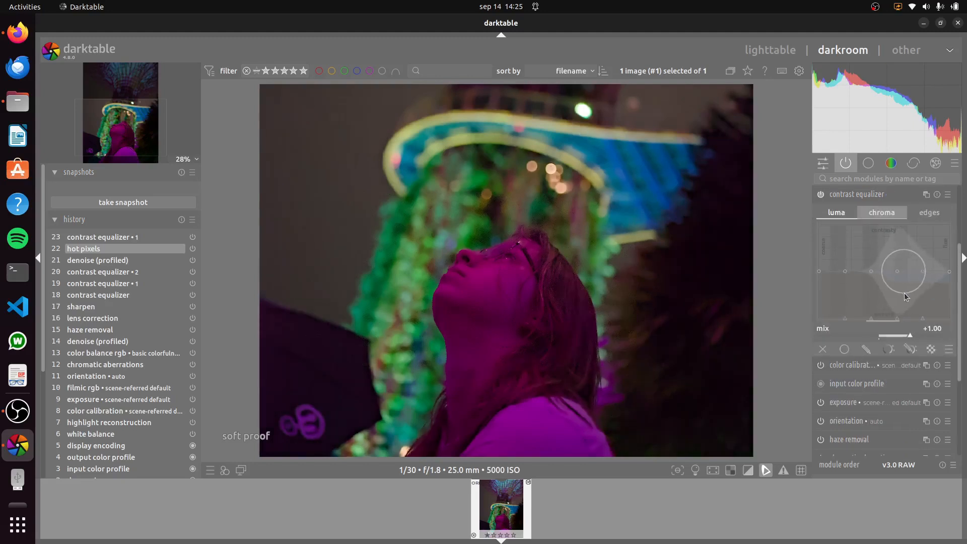
pyautogui.click(853, 218)
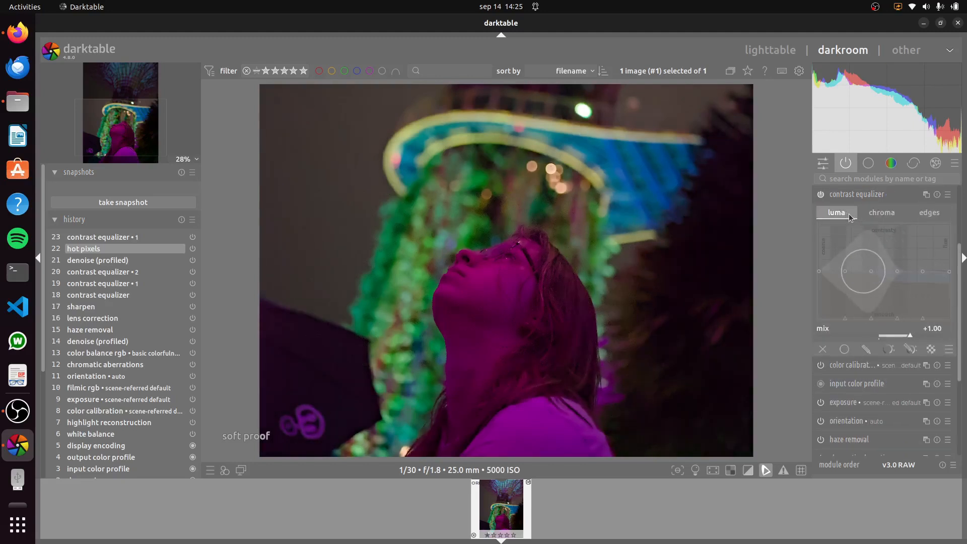
pyautogui.click(882, 213)
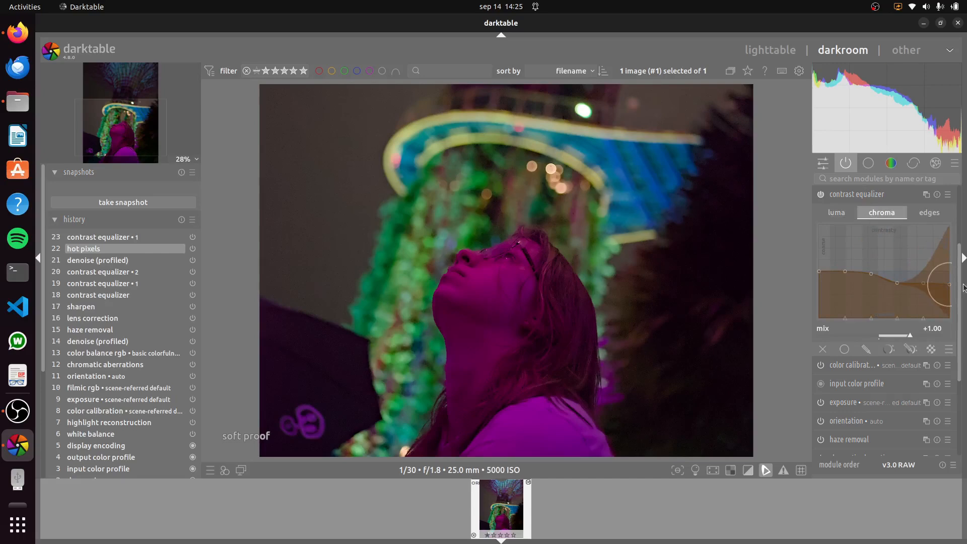
pyautogui.scroll(2, 960, 282)
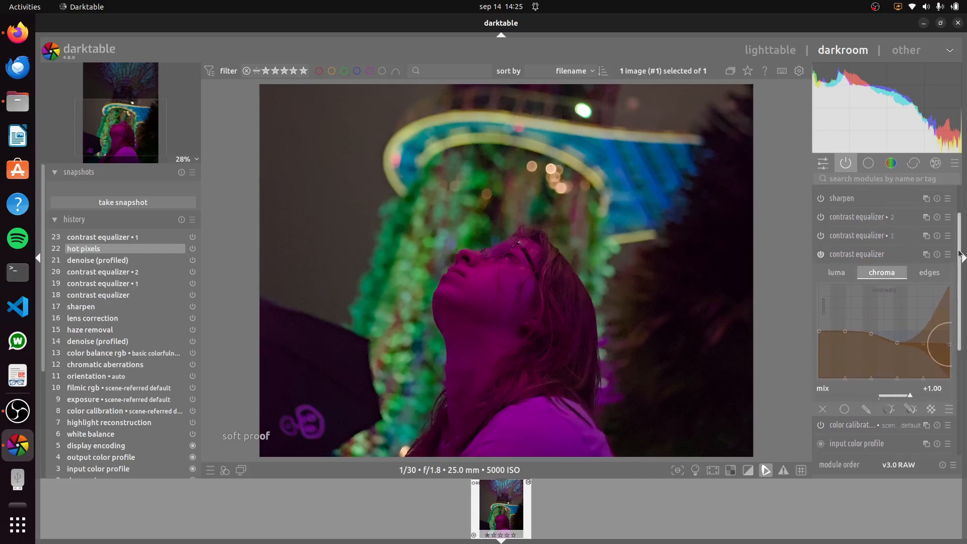
# Step: Adjust the luma smoothing curve of contrast equalizer 1 toward the fine details and raise its mix to +1.16
pyautogui.click(877, 226)
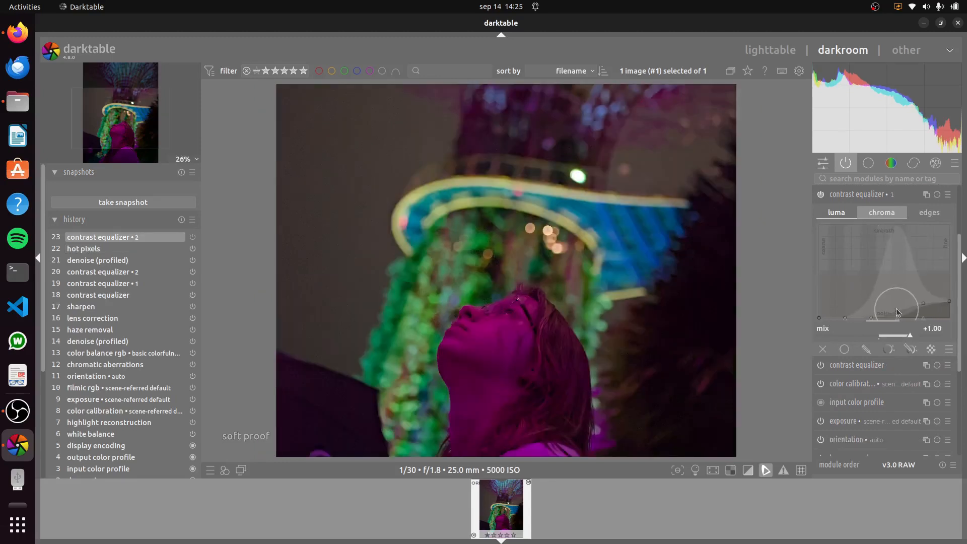
pyautogui.moveTo(897, 306); pyautogui.dragTo(923, 301)
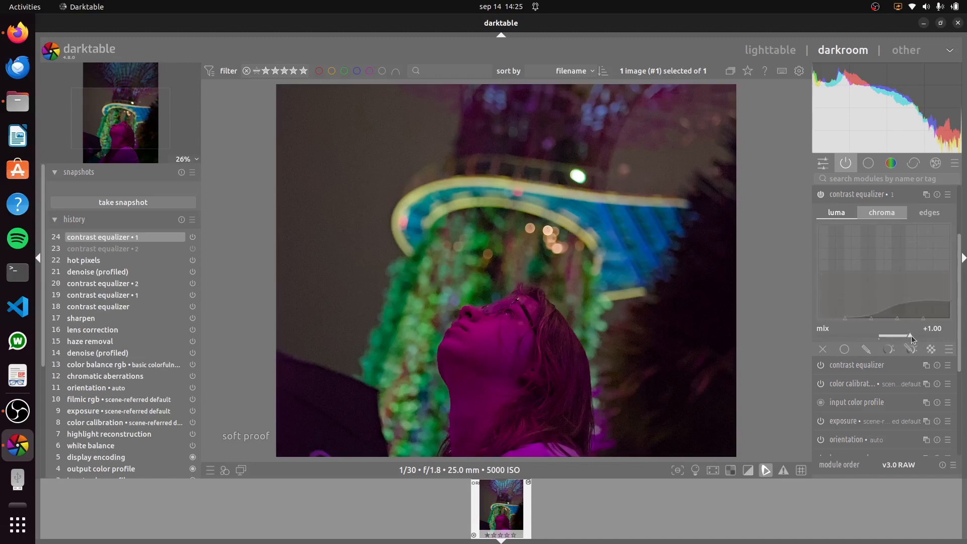
pyautogui.scroll(3, 914, 339)
pyautogui.scroll(3, 913, 339)
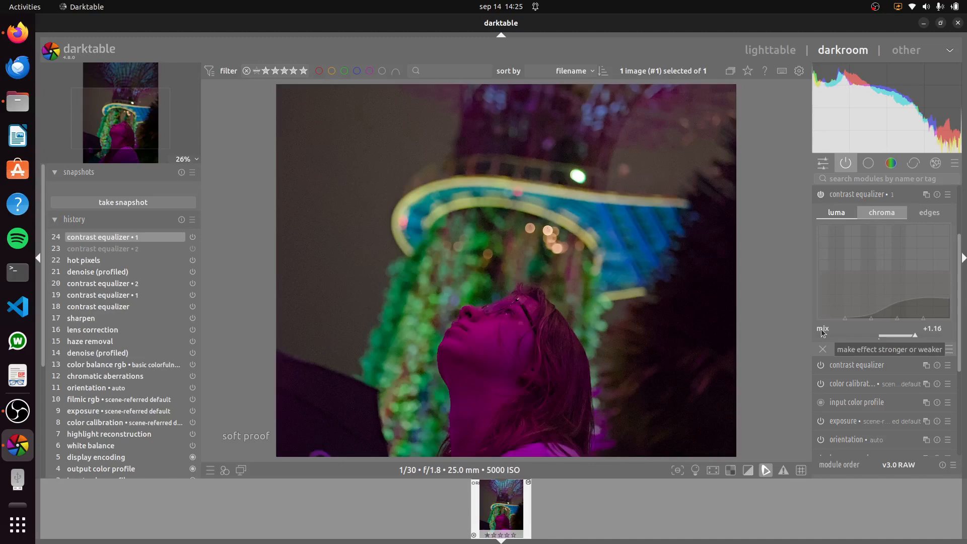
# Step: Set the mix of contrast equalizer 1 to +1.47 and examine the noise in the background and on the woman's face
pyautogui.scroll(-2, 509, 338)
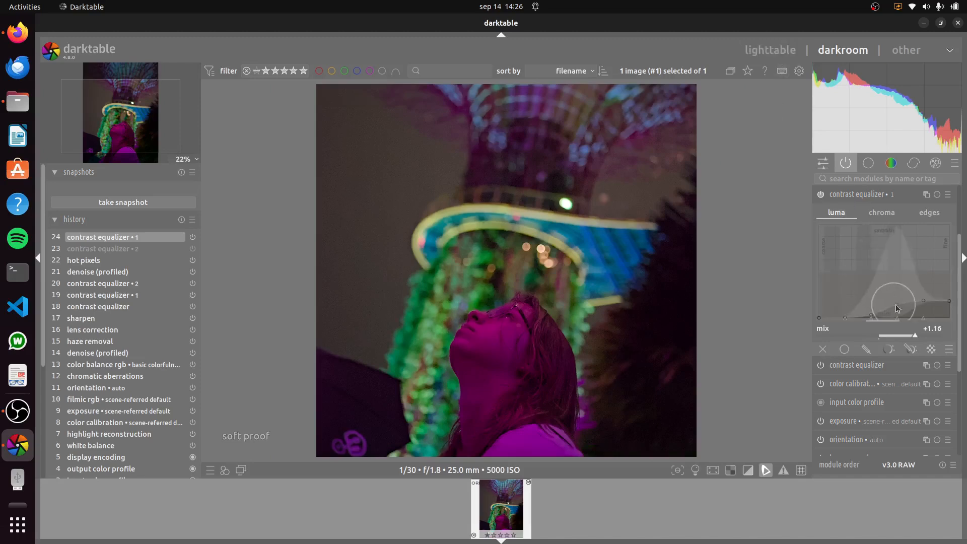
pyautogui.scroll(5, 395, 218)
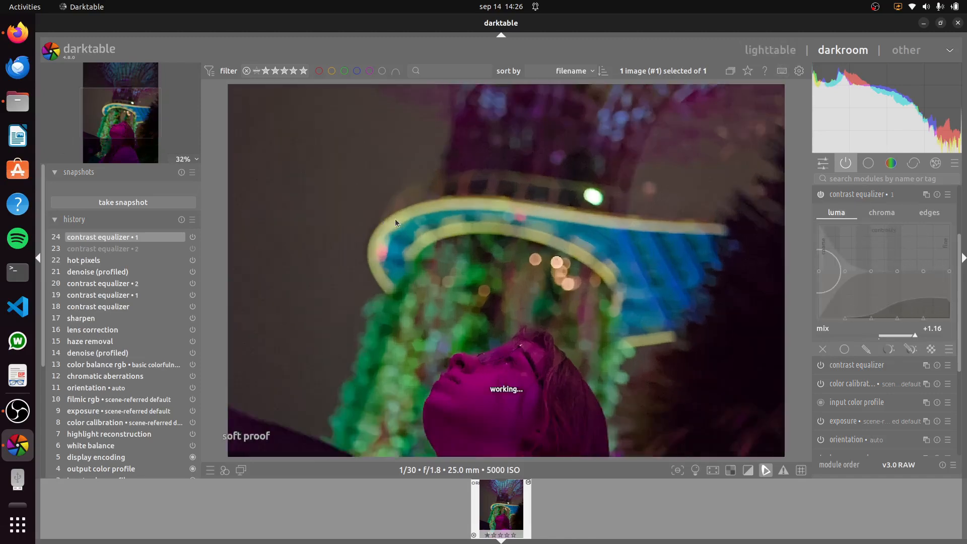
pyautogui.moveTo(367, 212); pyautogui.dragTo(677, 296)
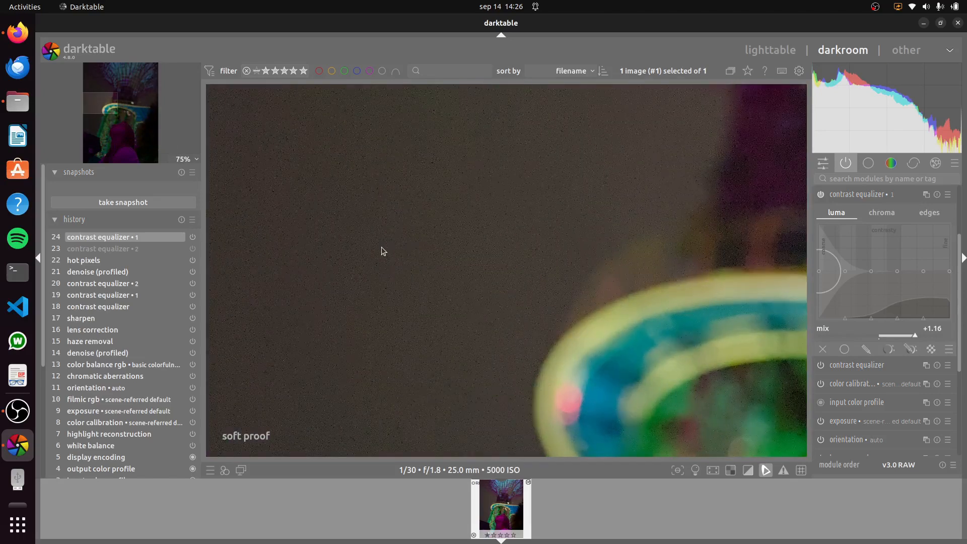
pyautogui.moveTo(518, 244); pyautogui.dragTo(475, 201)
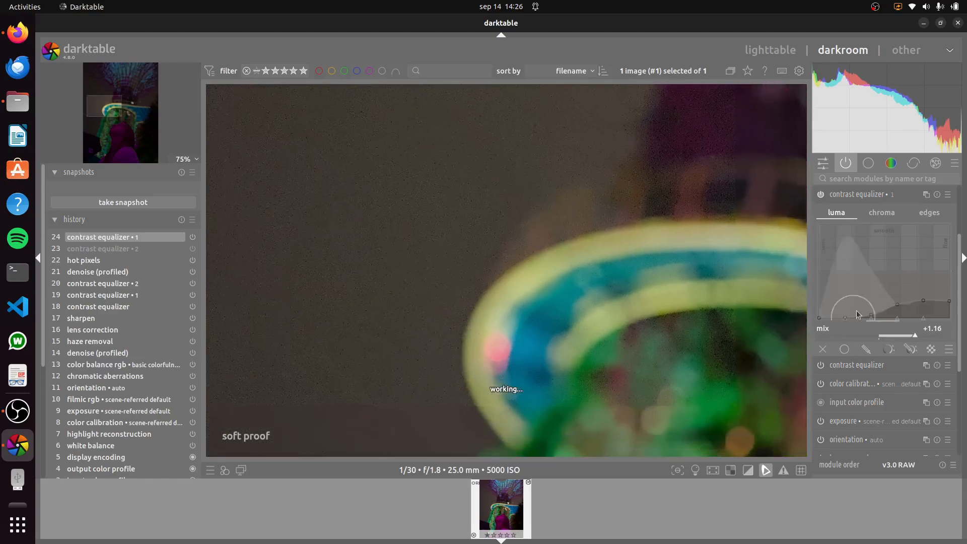
pyautogui.moveTo(916, 337); pyautogui.dragTo(926, 338)
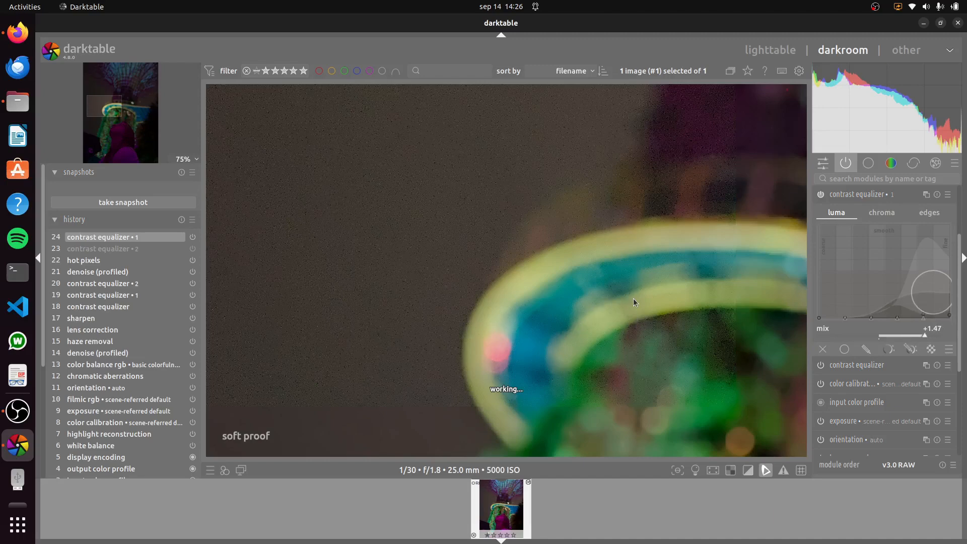
pyautogui.moveTo(573, 293); pyautogui.dragTo(558, 113)
pyautogui.moveTo(633, 271); pyautogui.dragTo(587, 295)
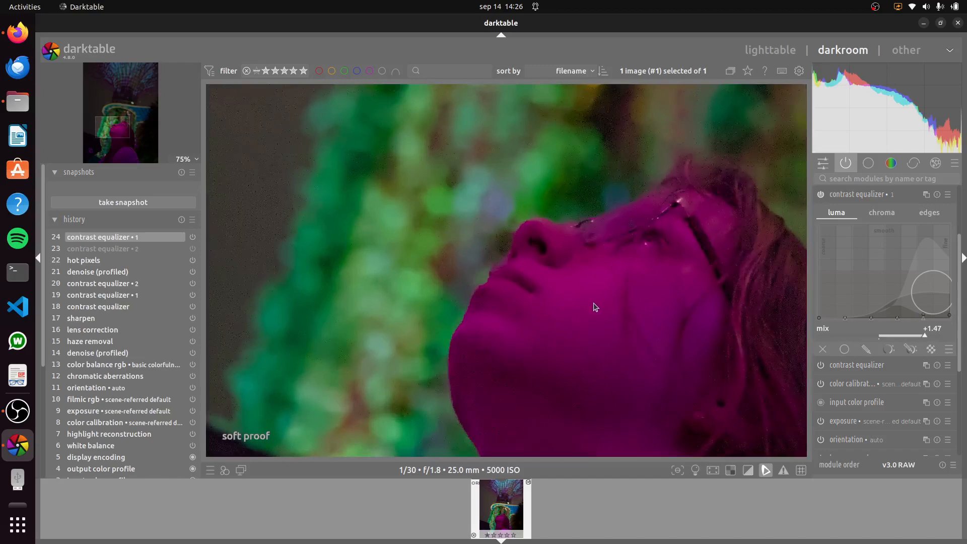
pyautogui.scroll(-5, 585, 315)
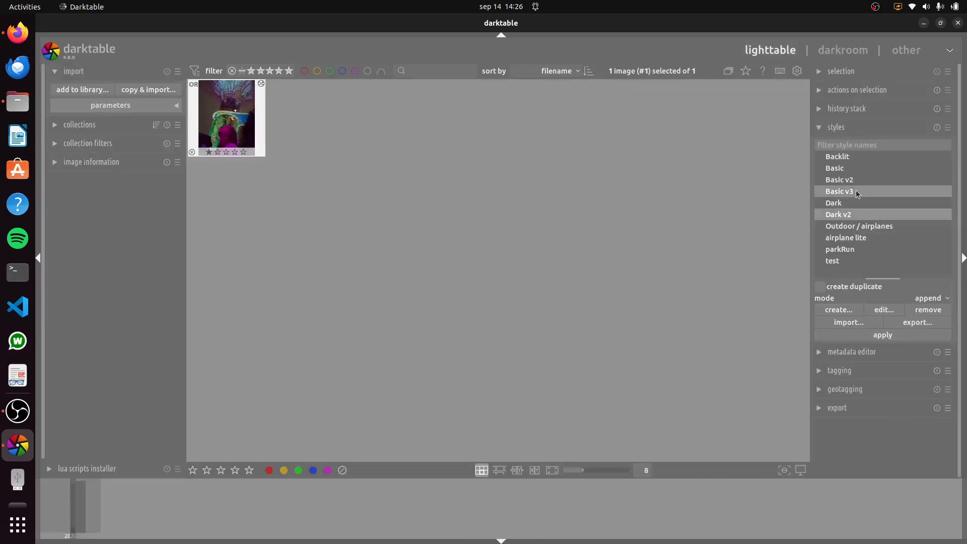
# Step: Look through the Basic v3, Dark v2 and Backlit styles in the lighttable and view the images offered for adding to the library
pyautogui.click(857, 190)
pyautogui.click(855, 216)
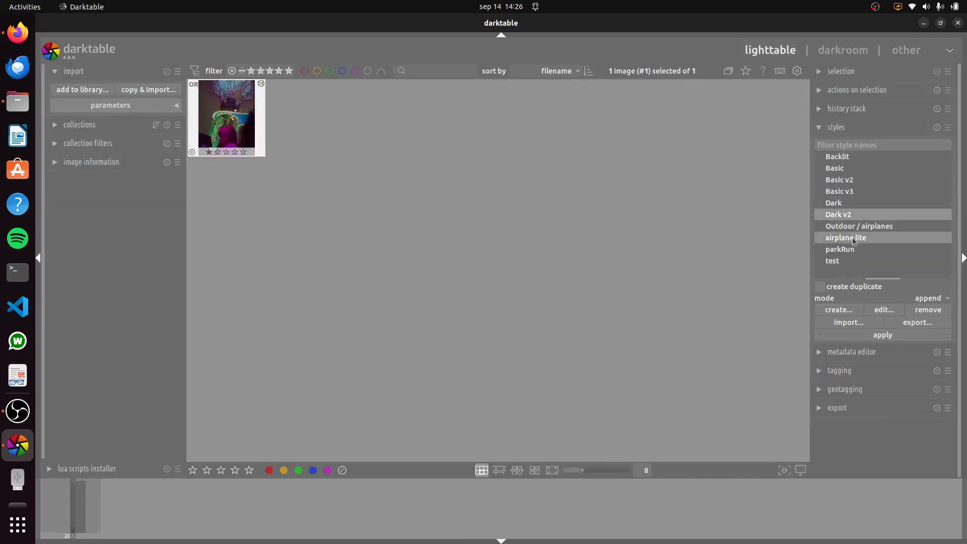
pyautogui.click(849, 162)
pyautogui.moveTo(853, 166)
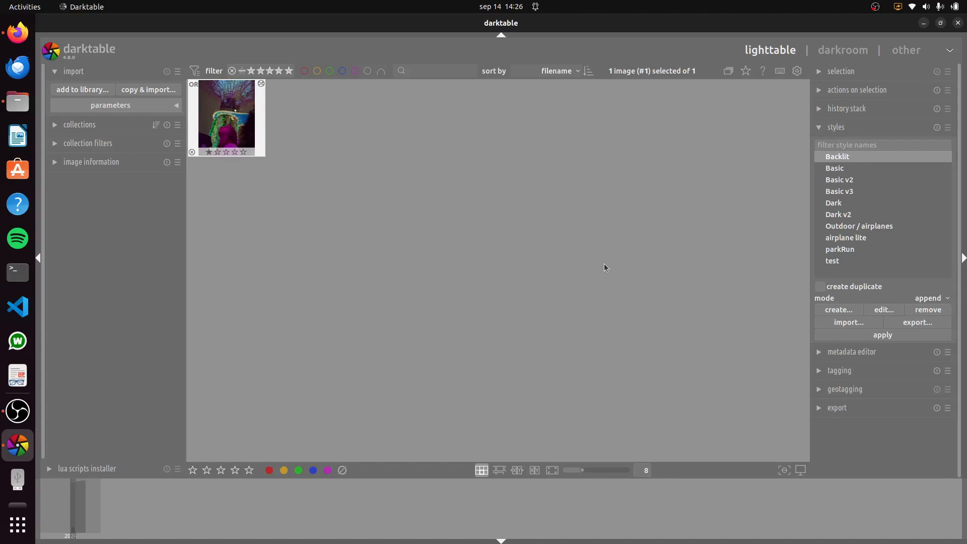
pyautogui.click(102, 90)
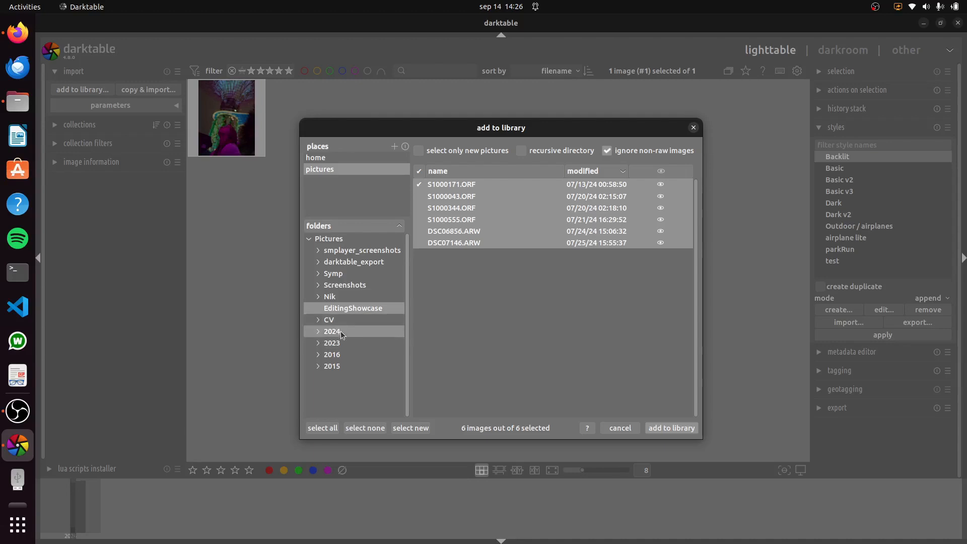
pyautogui.click(693, 128)
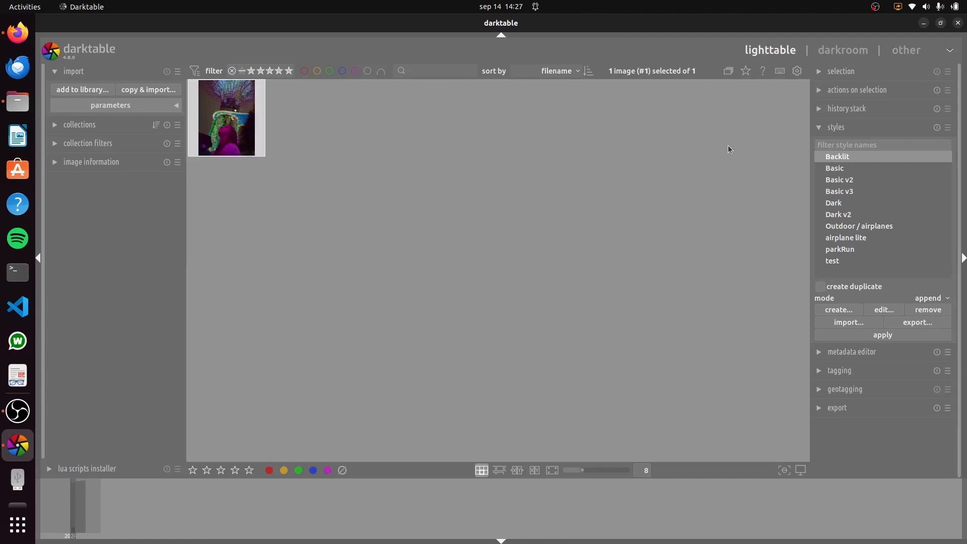
# Step: View the history stack options and return to the styles list, selecting Basic v2 and Dark v2 in turn
pyautogui.click(820, 126)
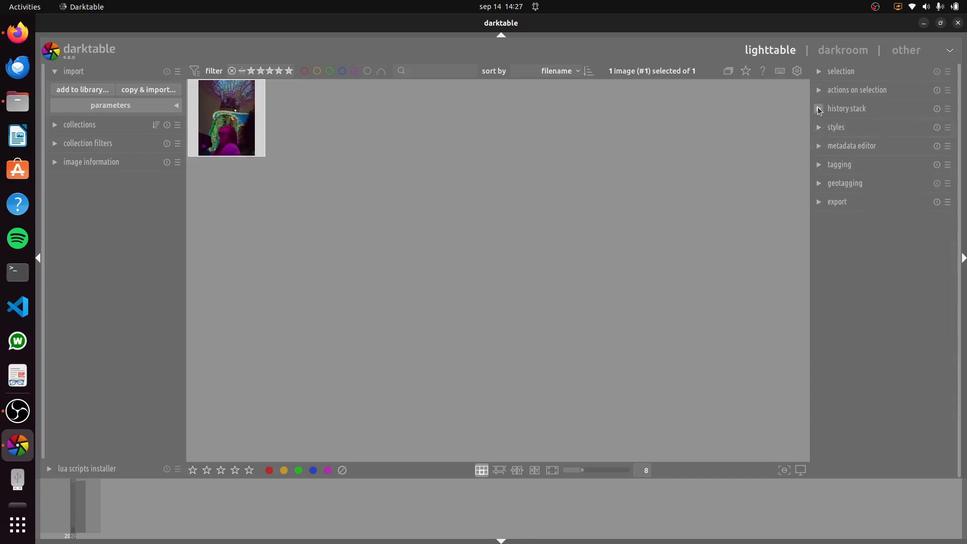
pyautogui.click(819, 109)
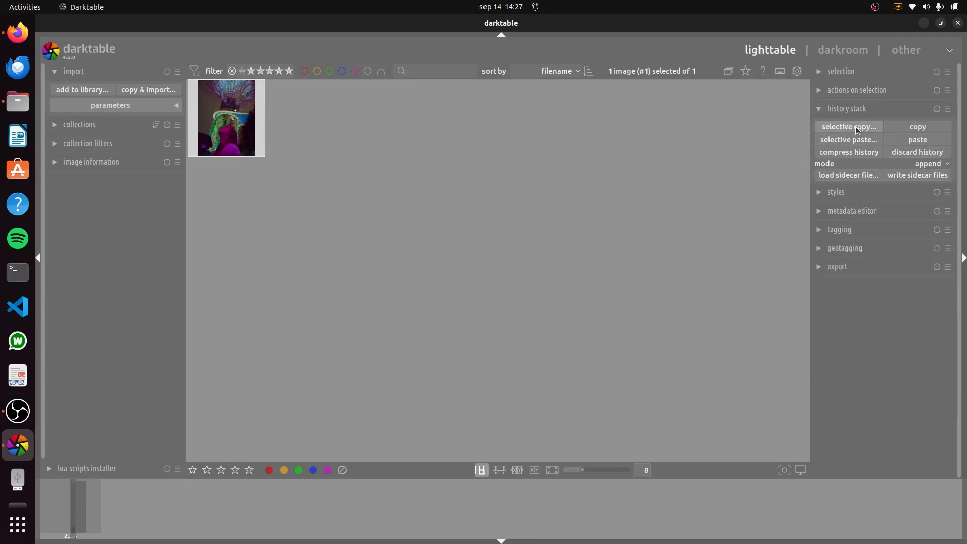
pyautogui.click(819, 110)
pyautogui.click(820, 127)
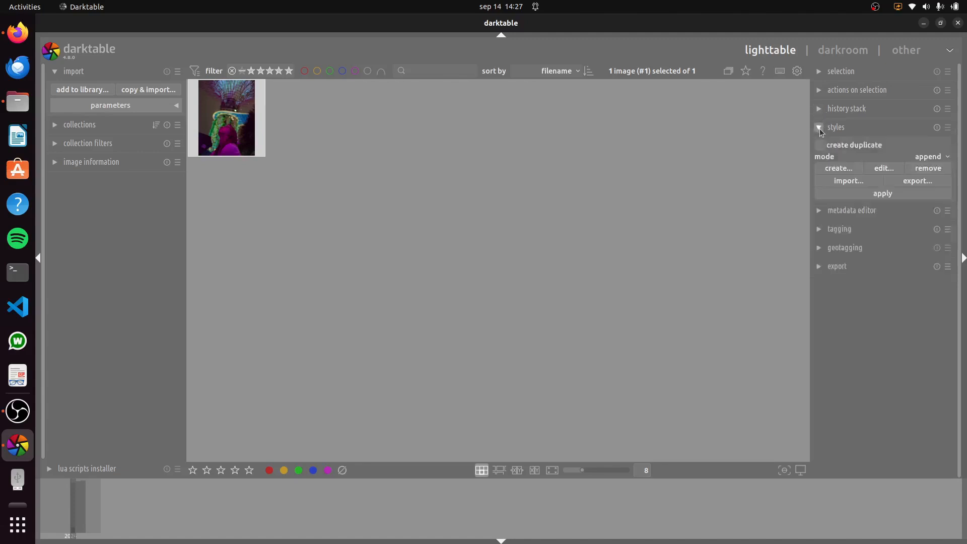
pyautogui.click(848, 180)
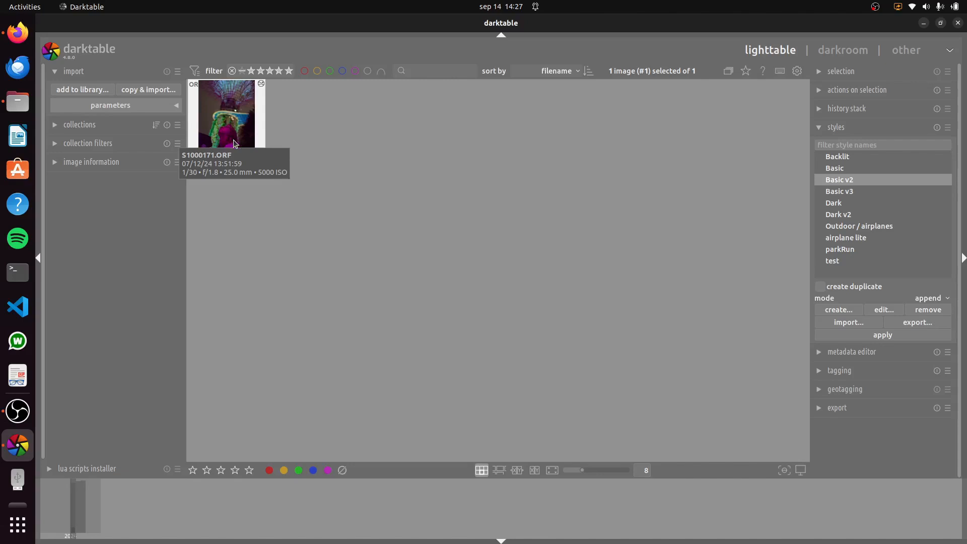
pyautogui.click(839, 215)
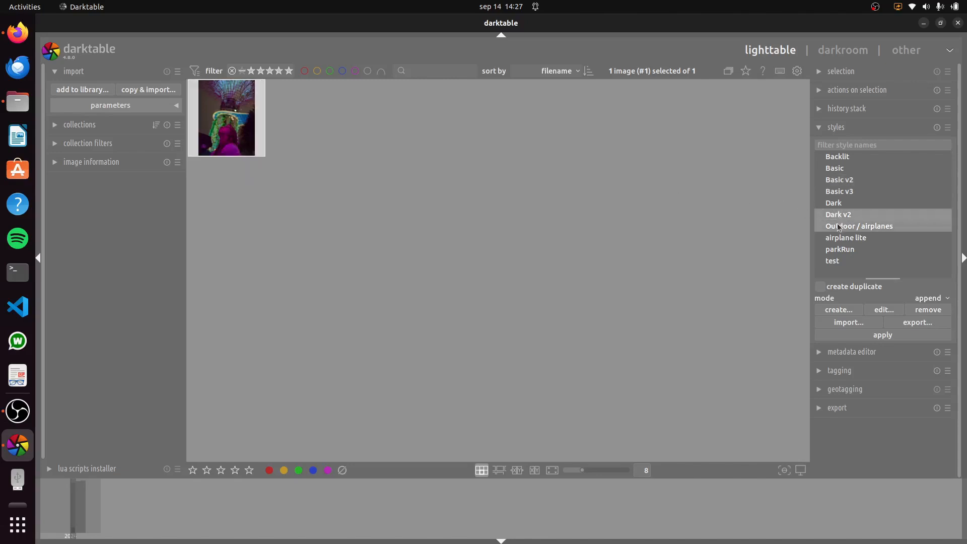